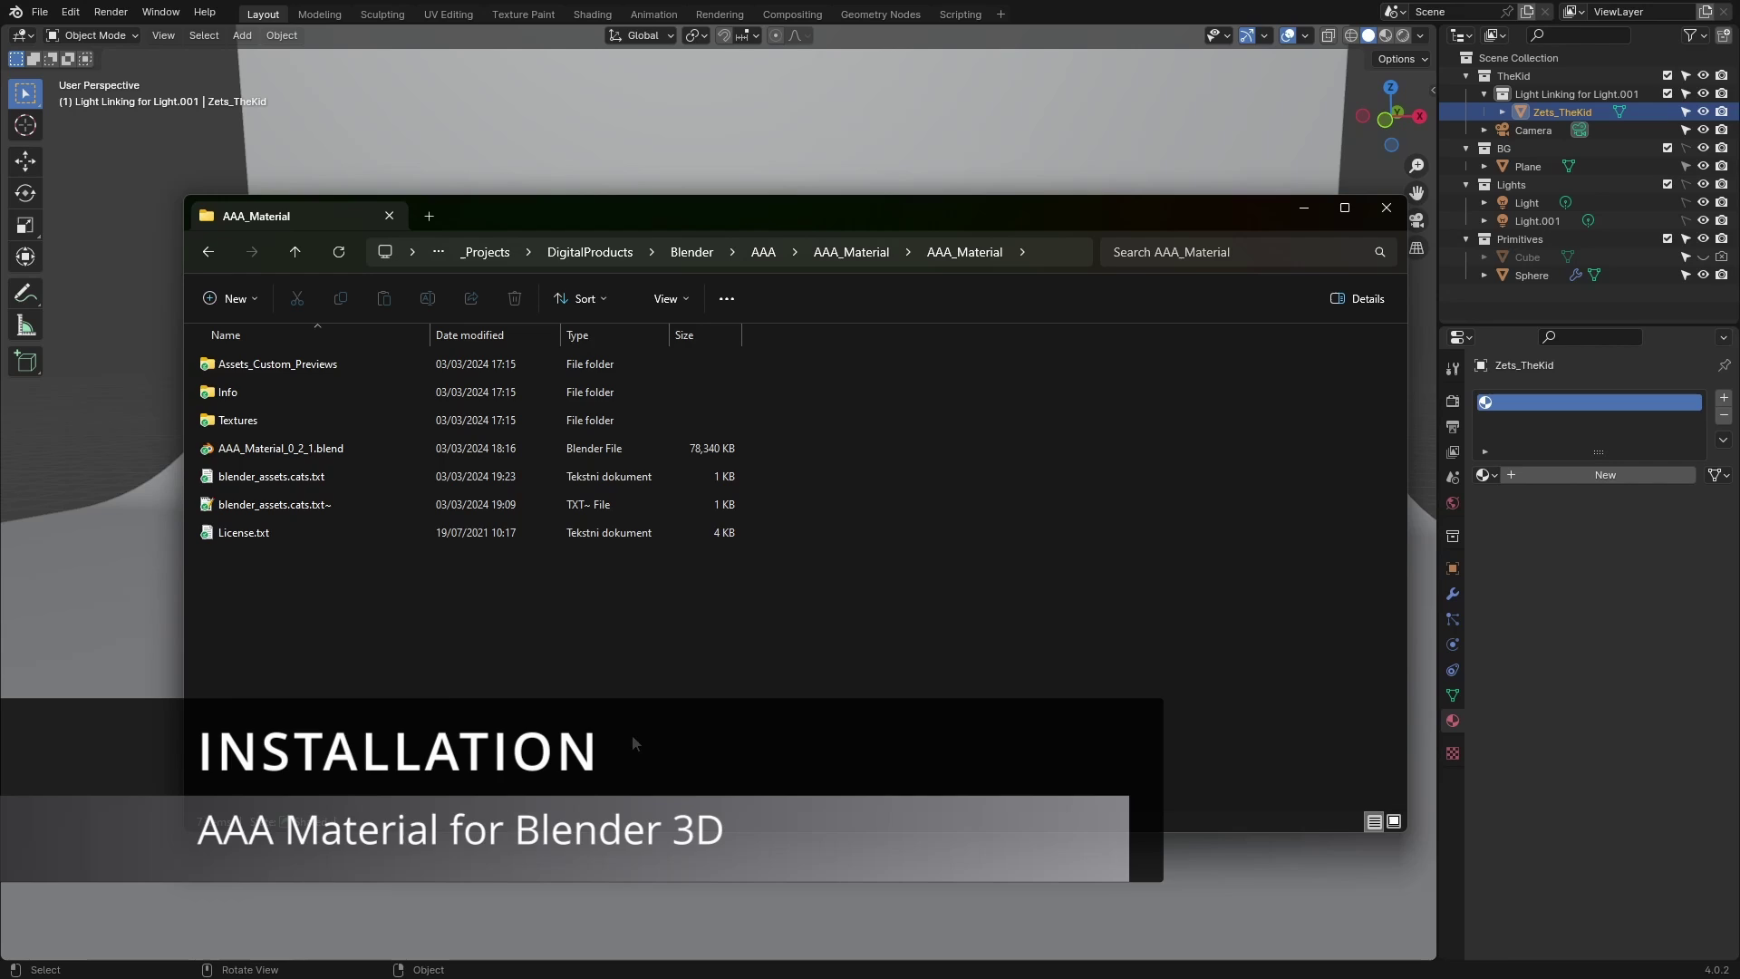
Step: Check the inner AAA_Material folder, its parent folder and its full directory path in File Explorer
{"action": "left_click_drag", "start_coordinate": [493, 214], "coordinate": [460, 204]}
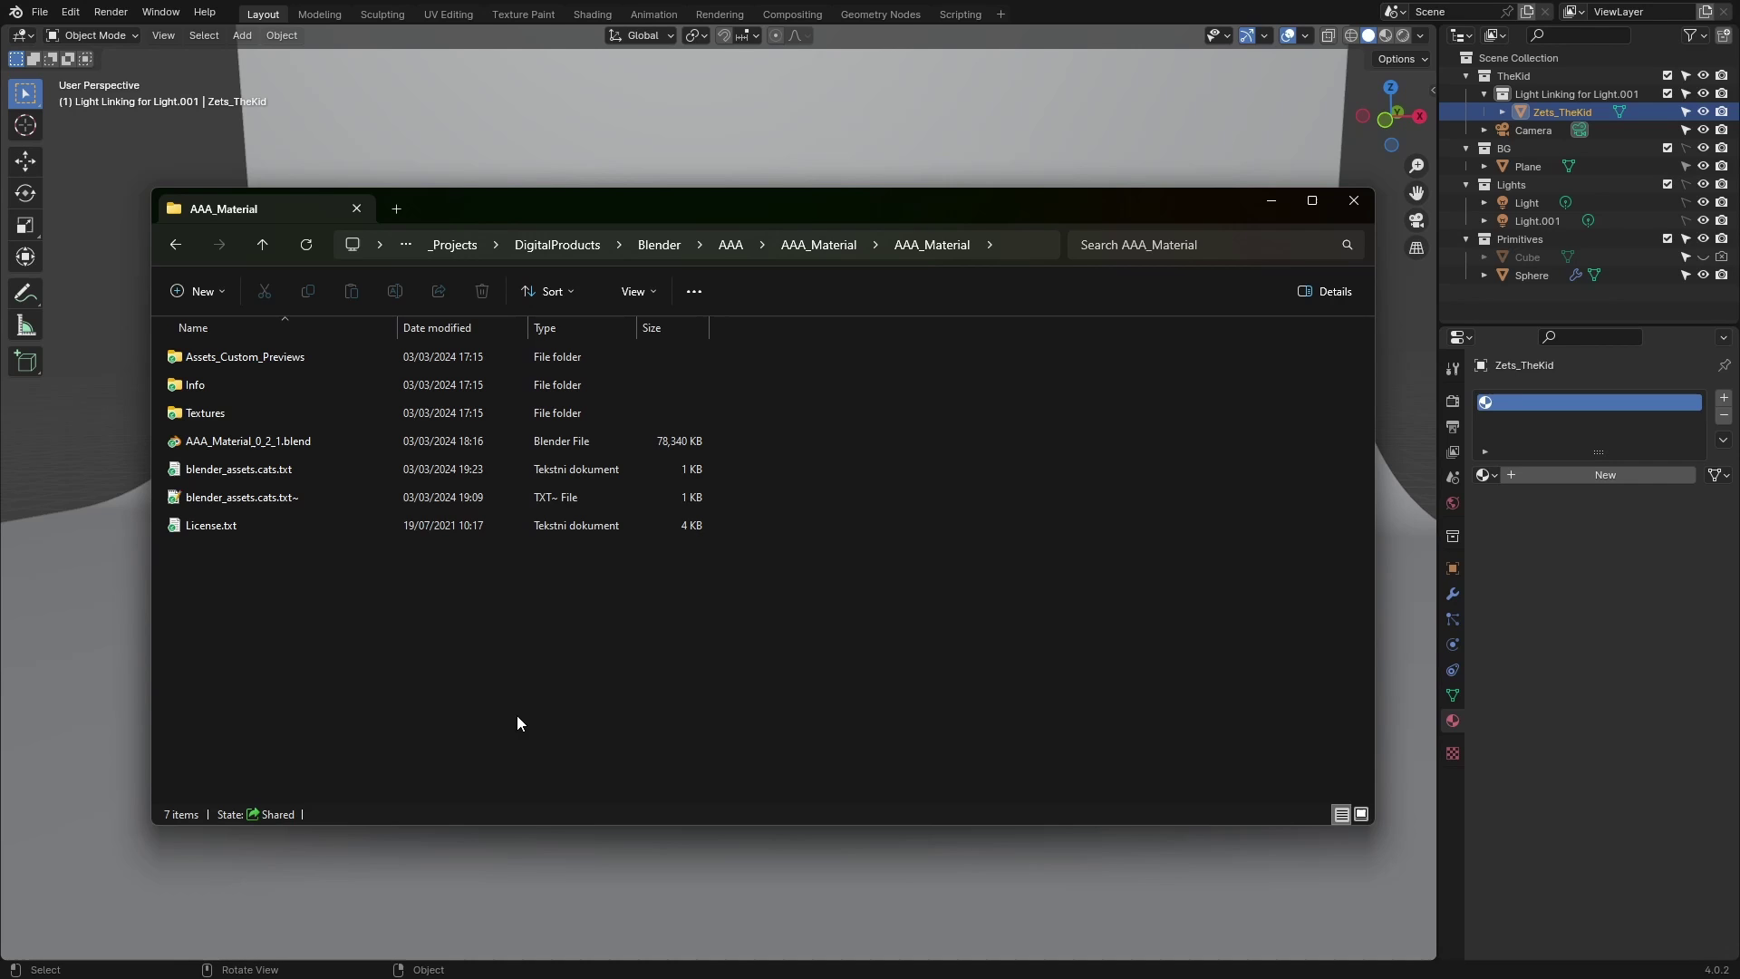
{"action": "left_click", "coordinate": [819, 246]}
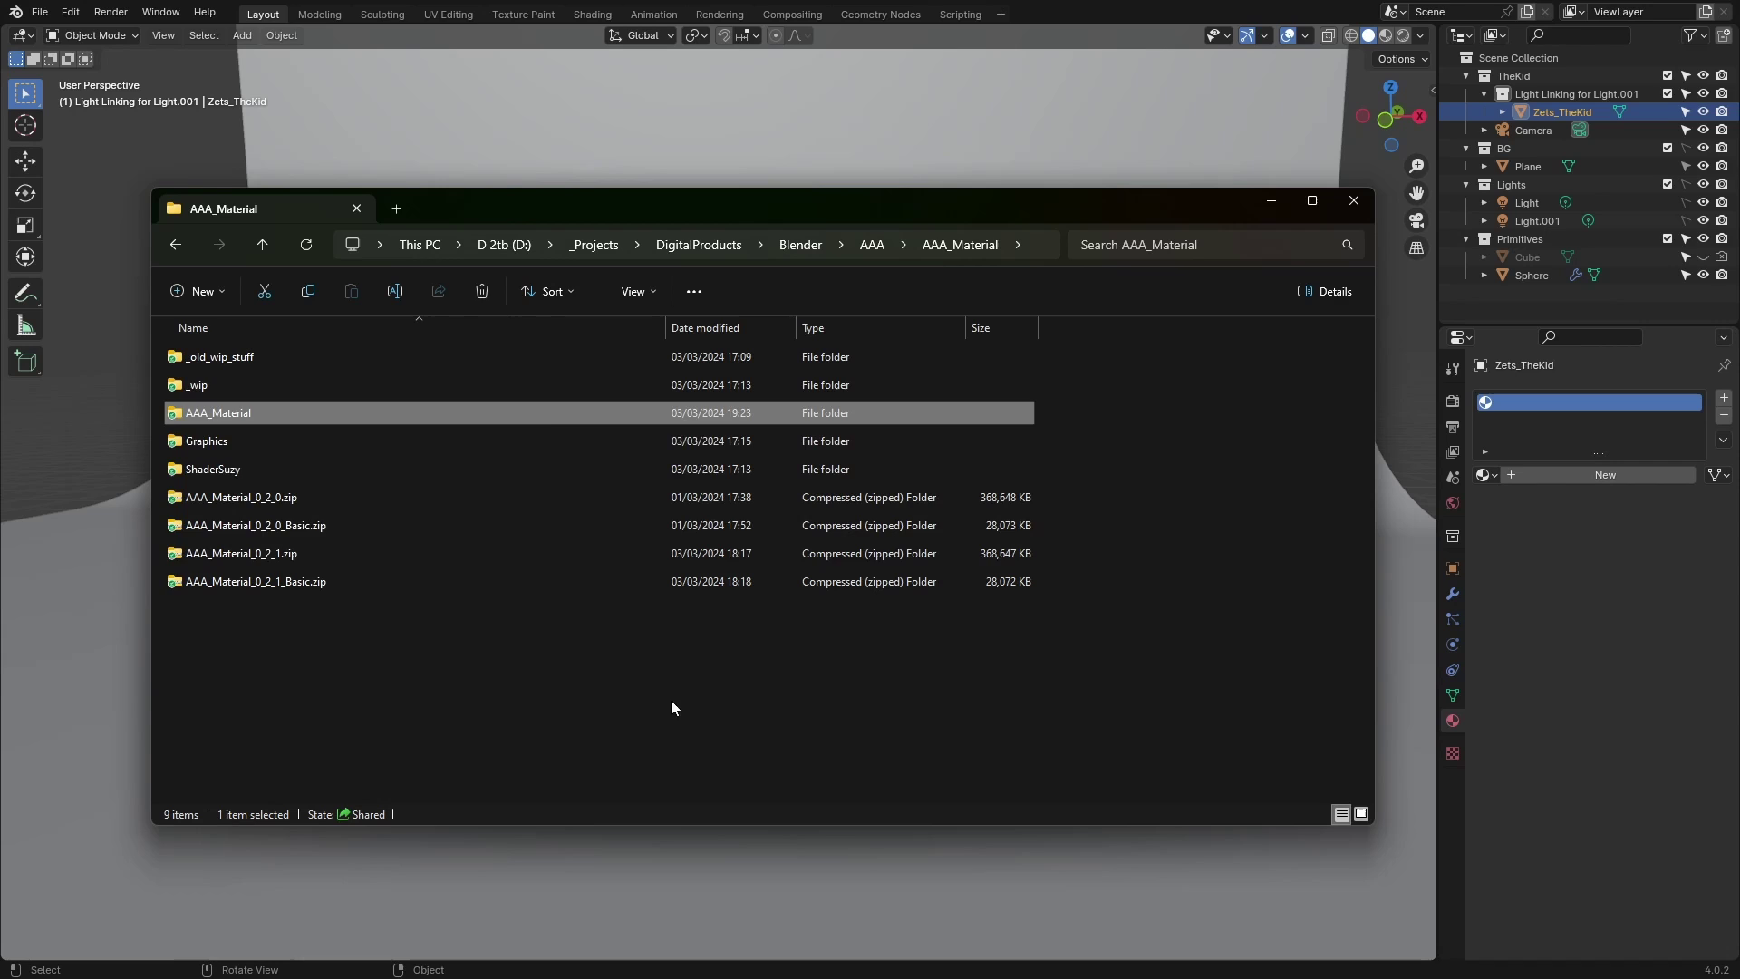
{"action": "double_click", "coordinate": [232, 415]}
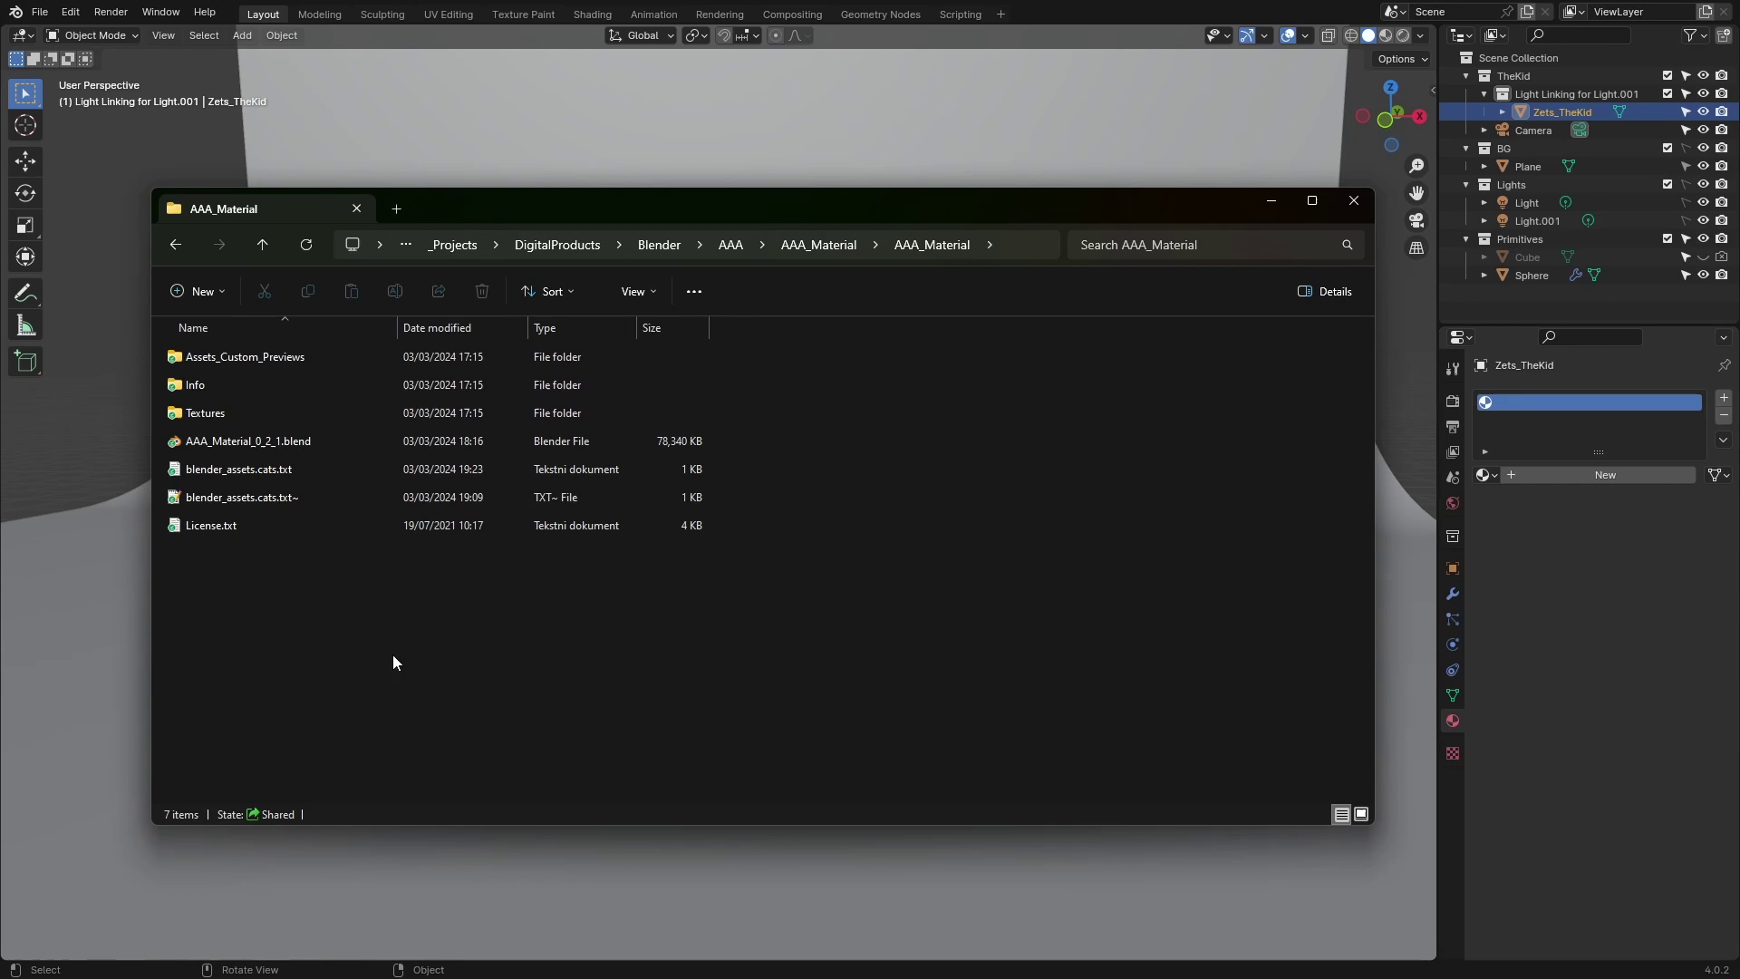
{"action": "left_click", "coordinate": [1025, 251]}
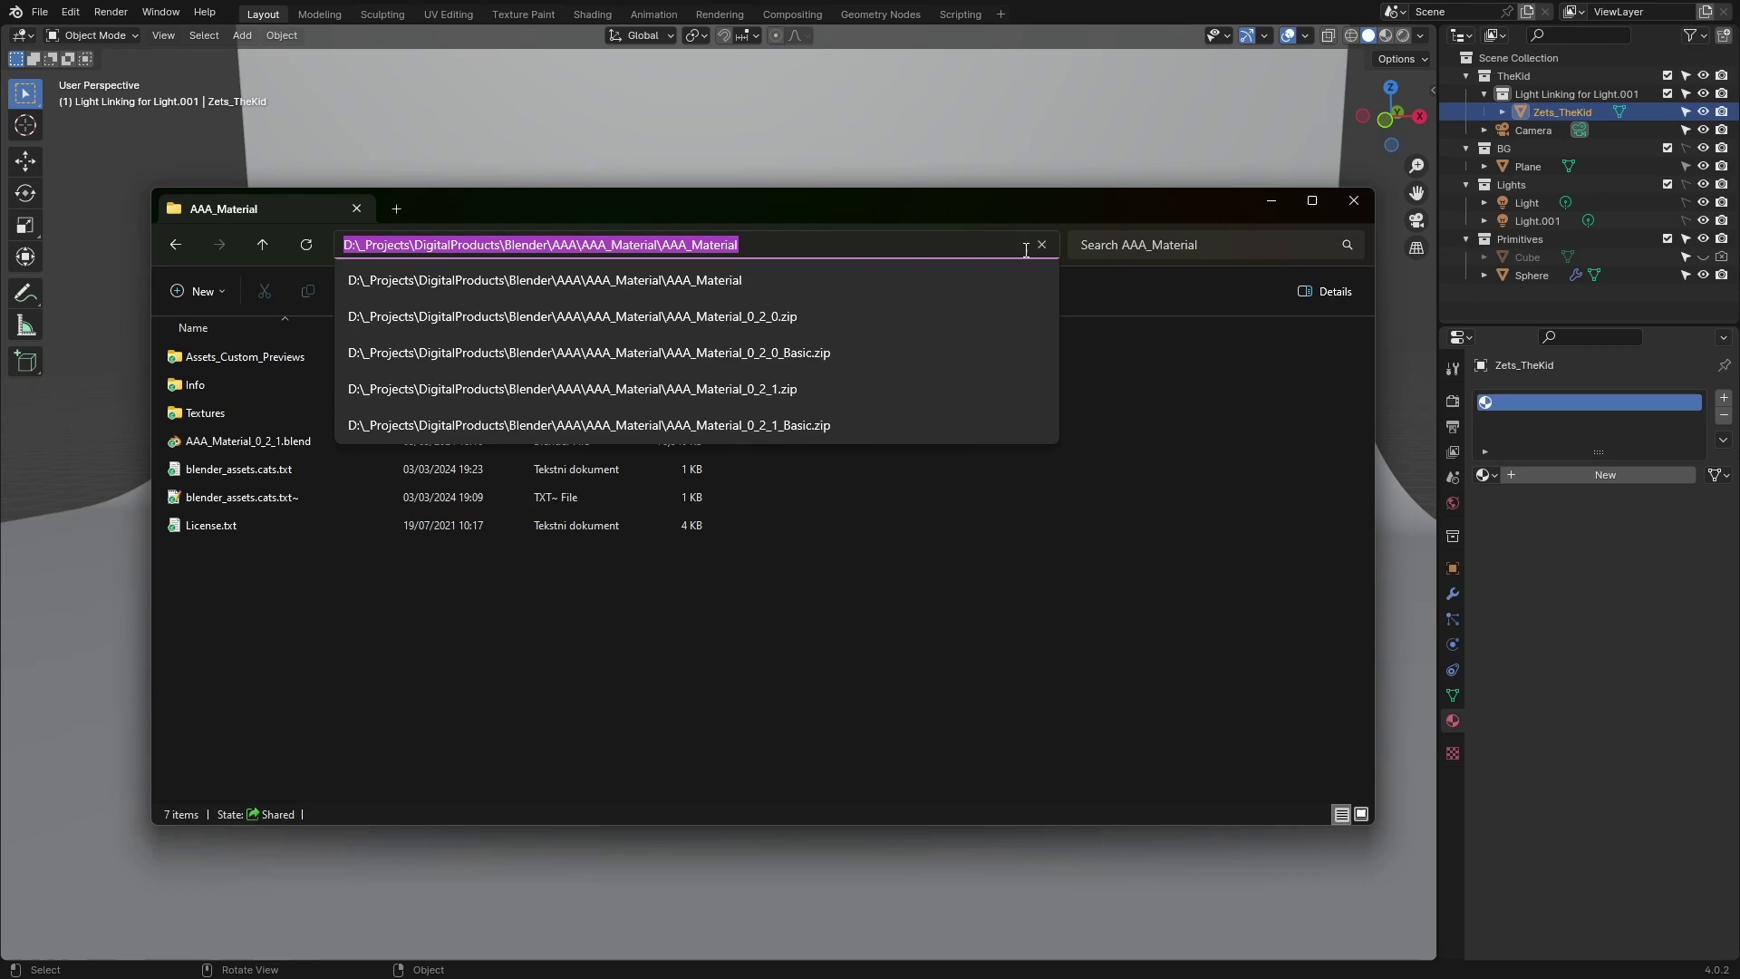
{"action": "left_click", "coordinate": [840, 727]}
Step: Switch to Blender and check the AAA_Material asset library path in the preferences, closing them when done
{"action": "left_click", "coordinate": [1585, 790]}
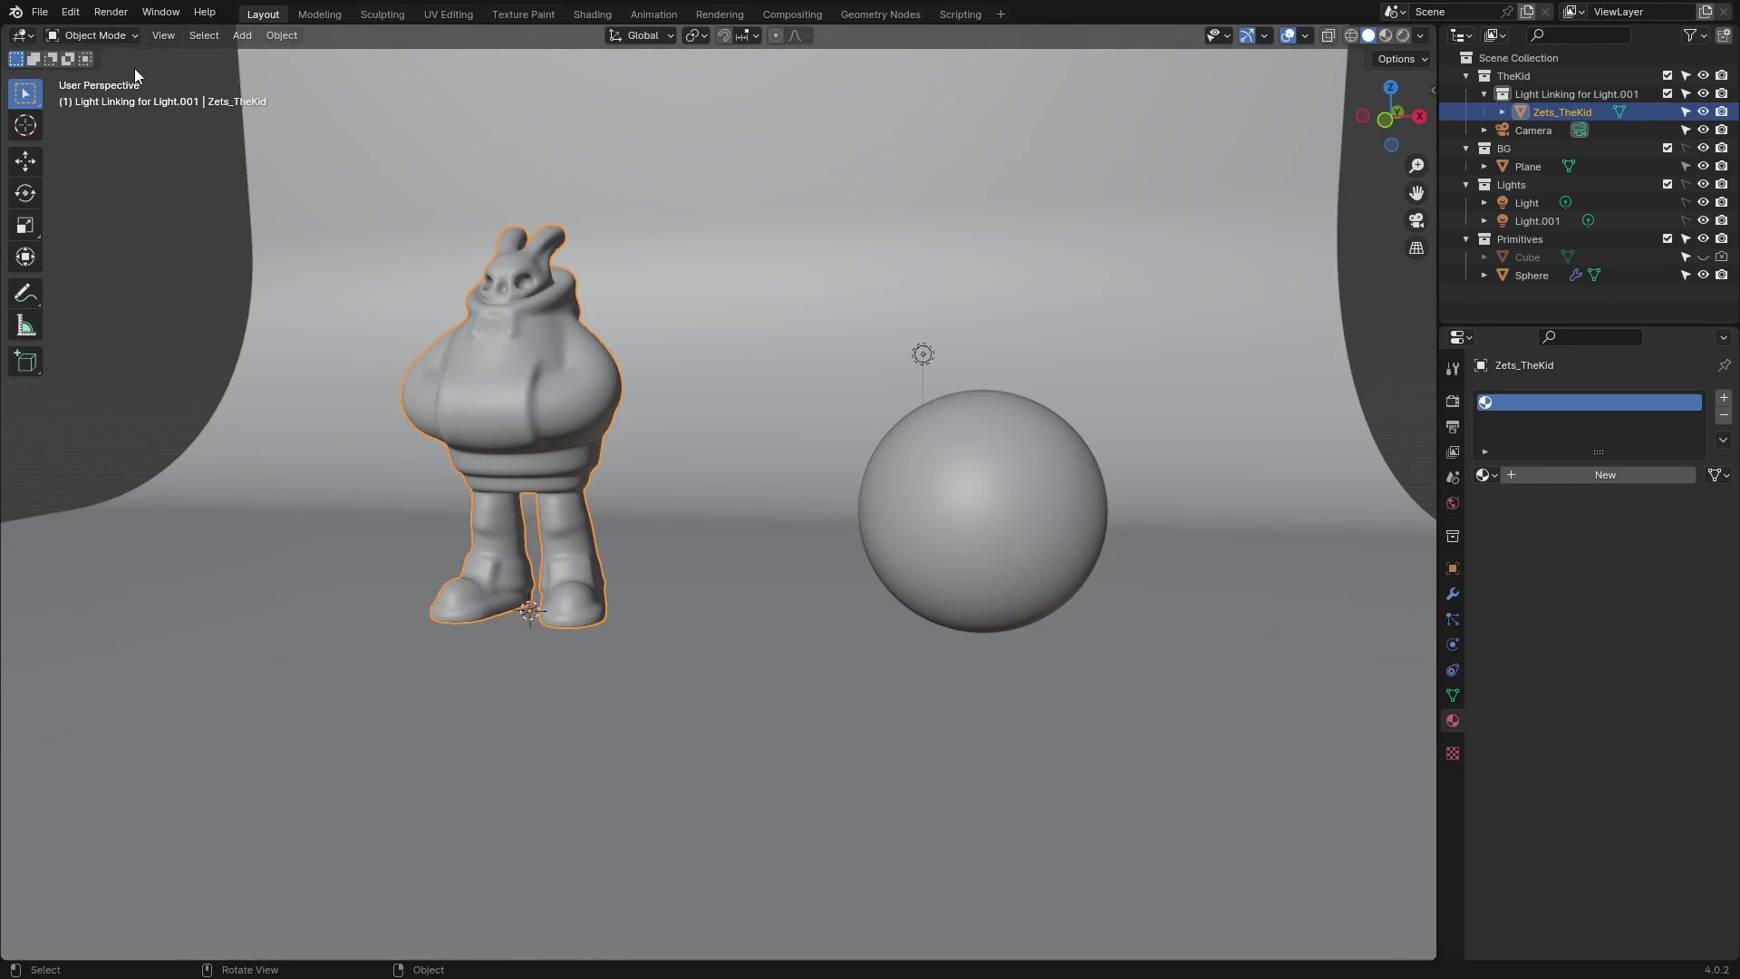
{"action": "left_click", "coordinate": [70, 11]}
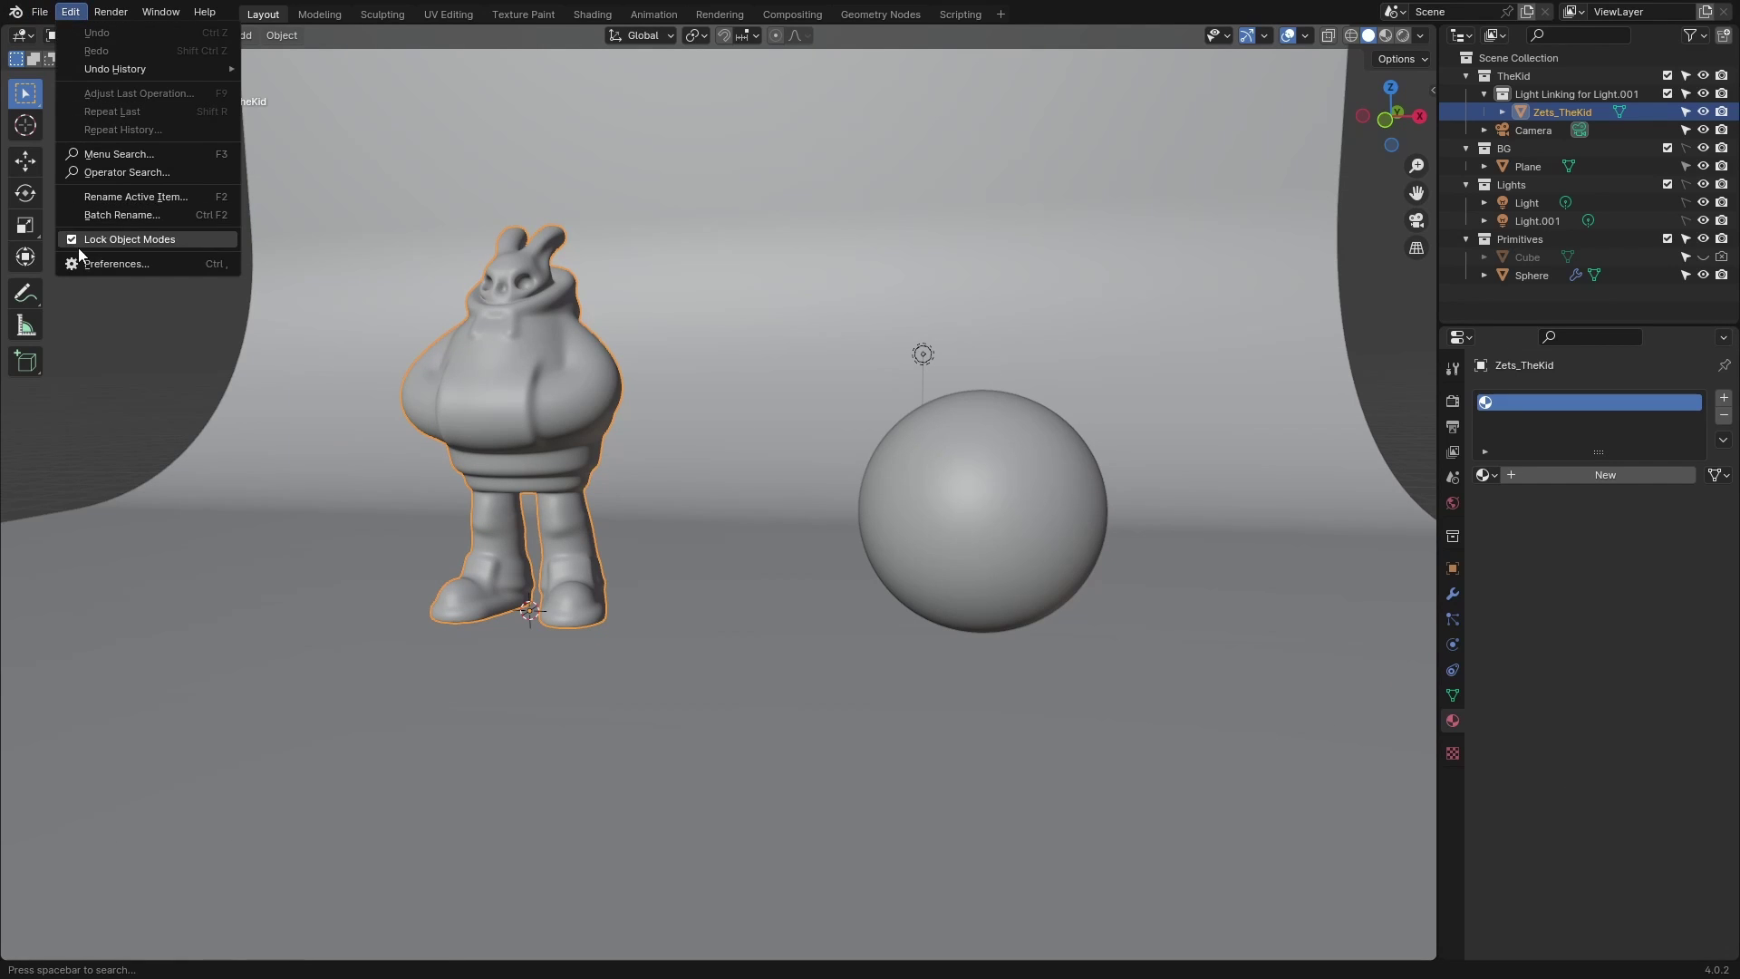
{"action": "left_click", "coordinate": [95, 263]}
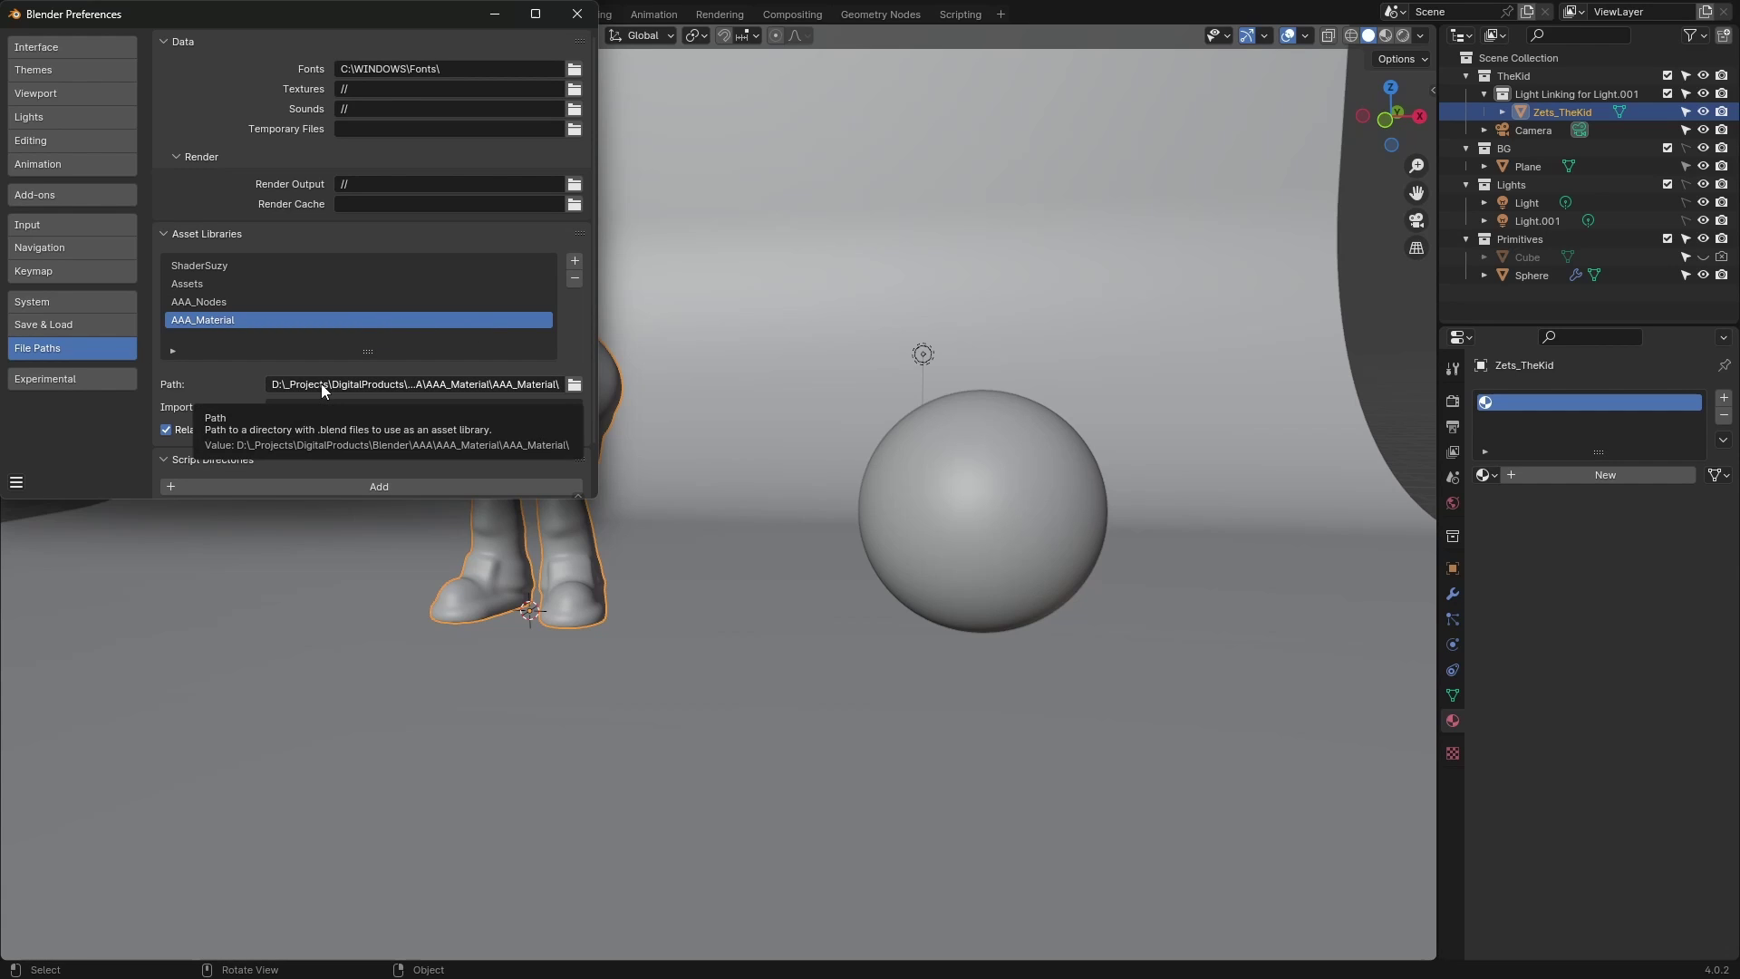
{"action": "left_click", "coordinate": [577, 14]}
Step: Inspect the sphere and the character model in the 3D viewport, ending with Zets_TheKid selected
{"action": "middle_click_drag", "start_coordinate": [662, 540], "coordinate": [707, 545]}
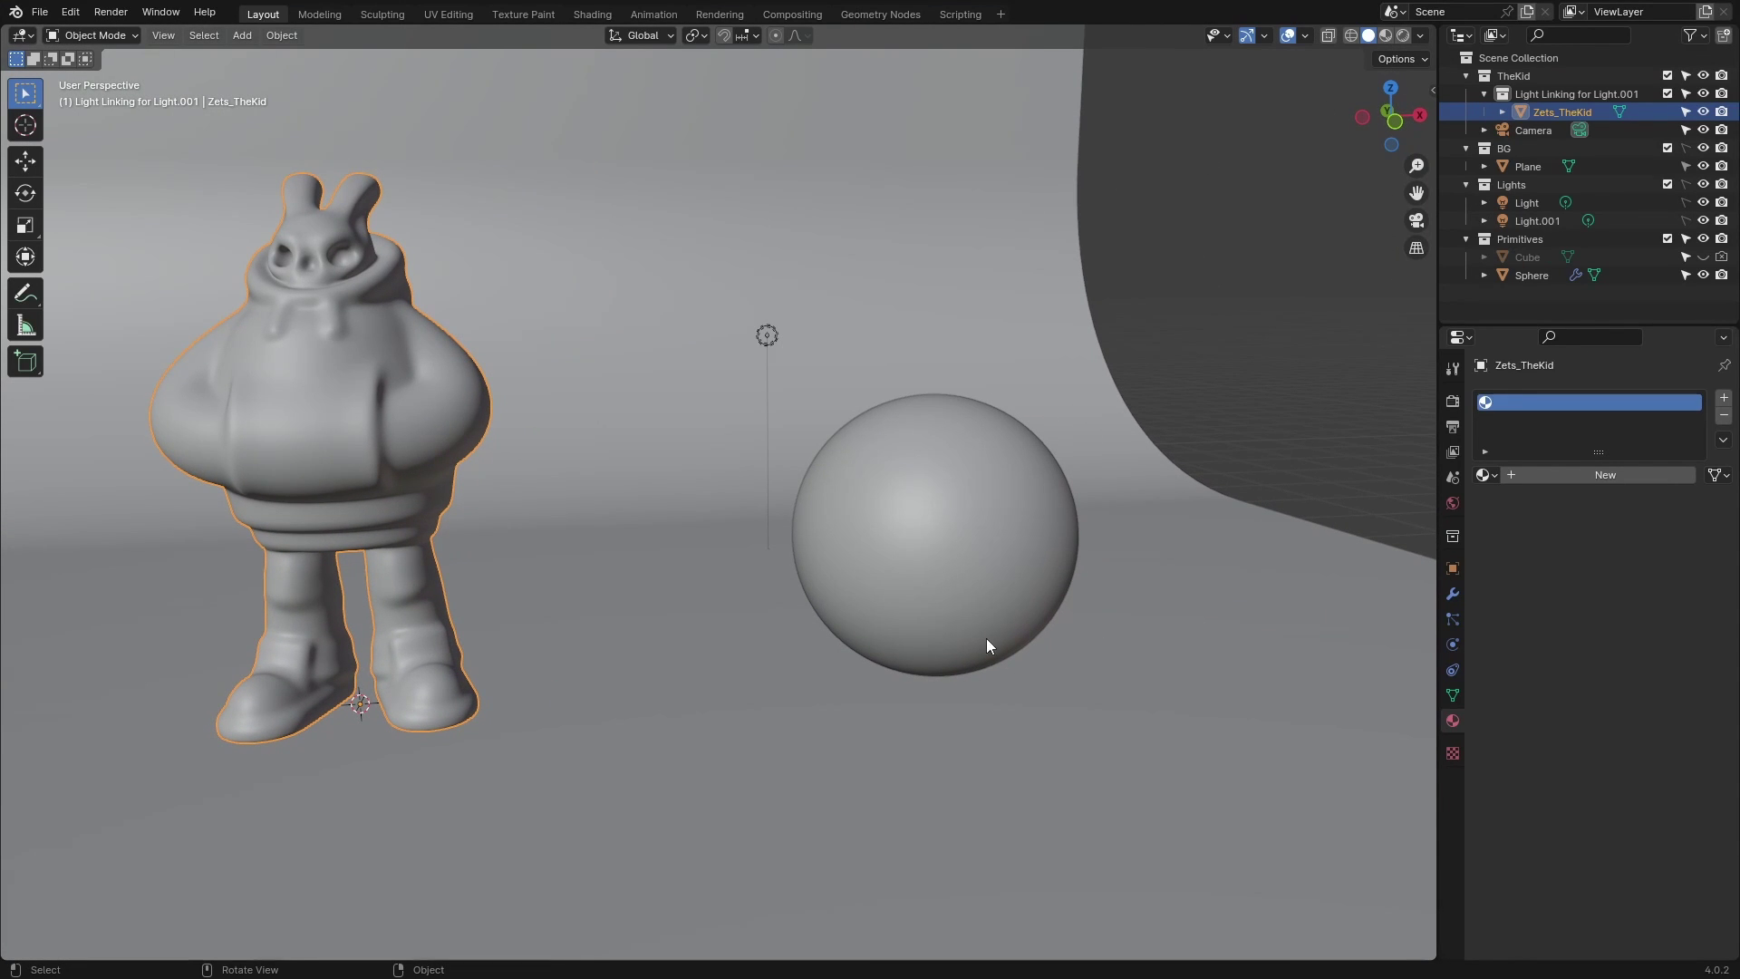
{"action": "left_click", "coordinate": [966, 563]}
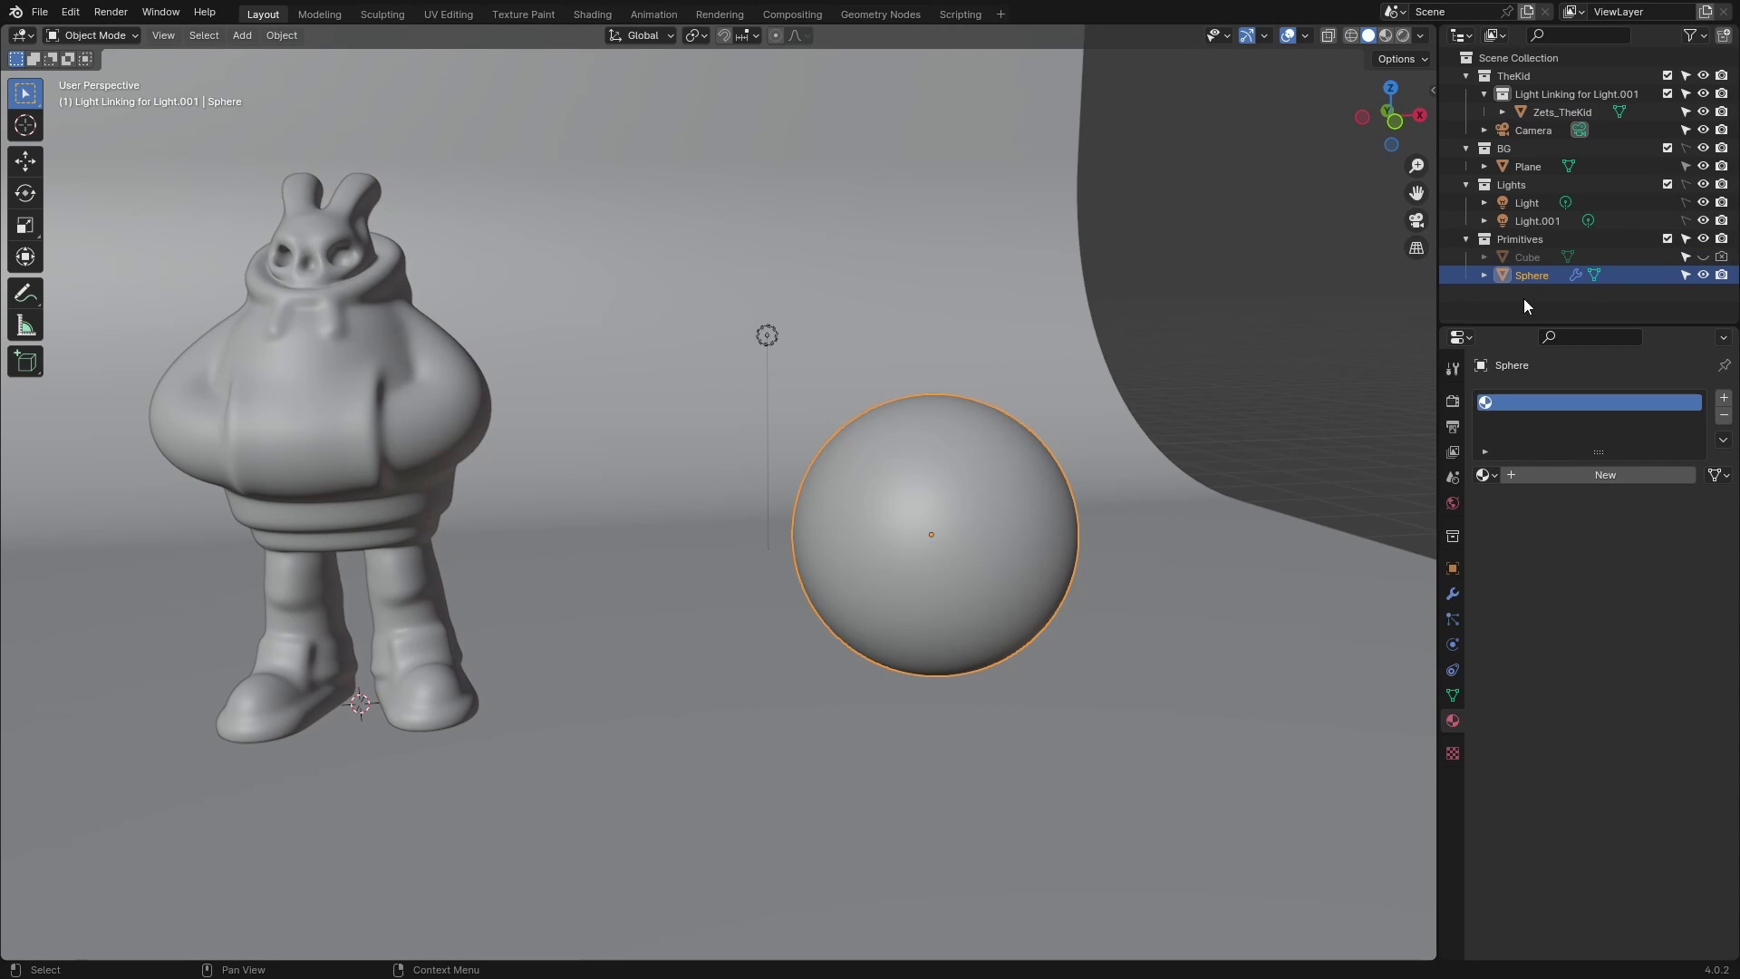
{"action": "middle_click_drag", "start_coordinate": [941, 421], "coordinate": [520, 433]}
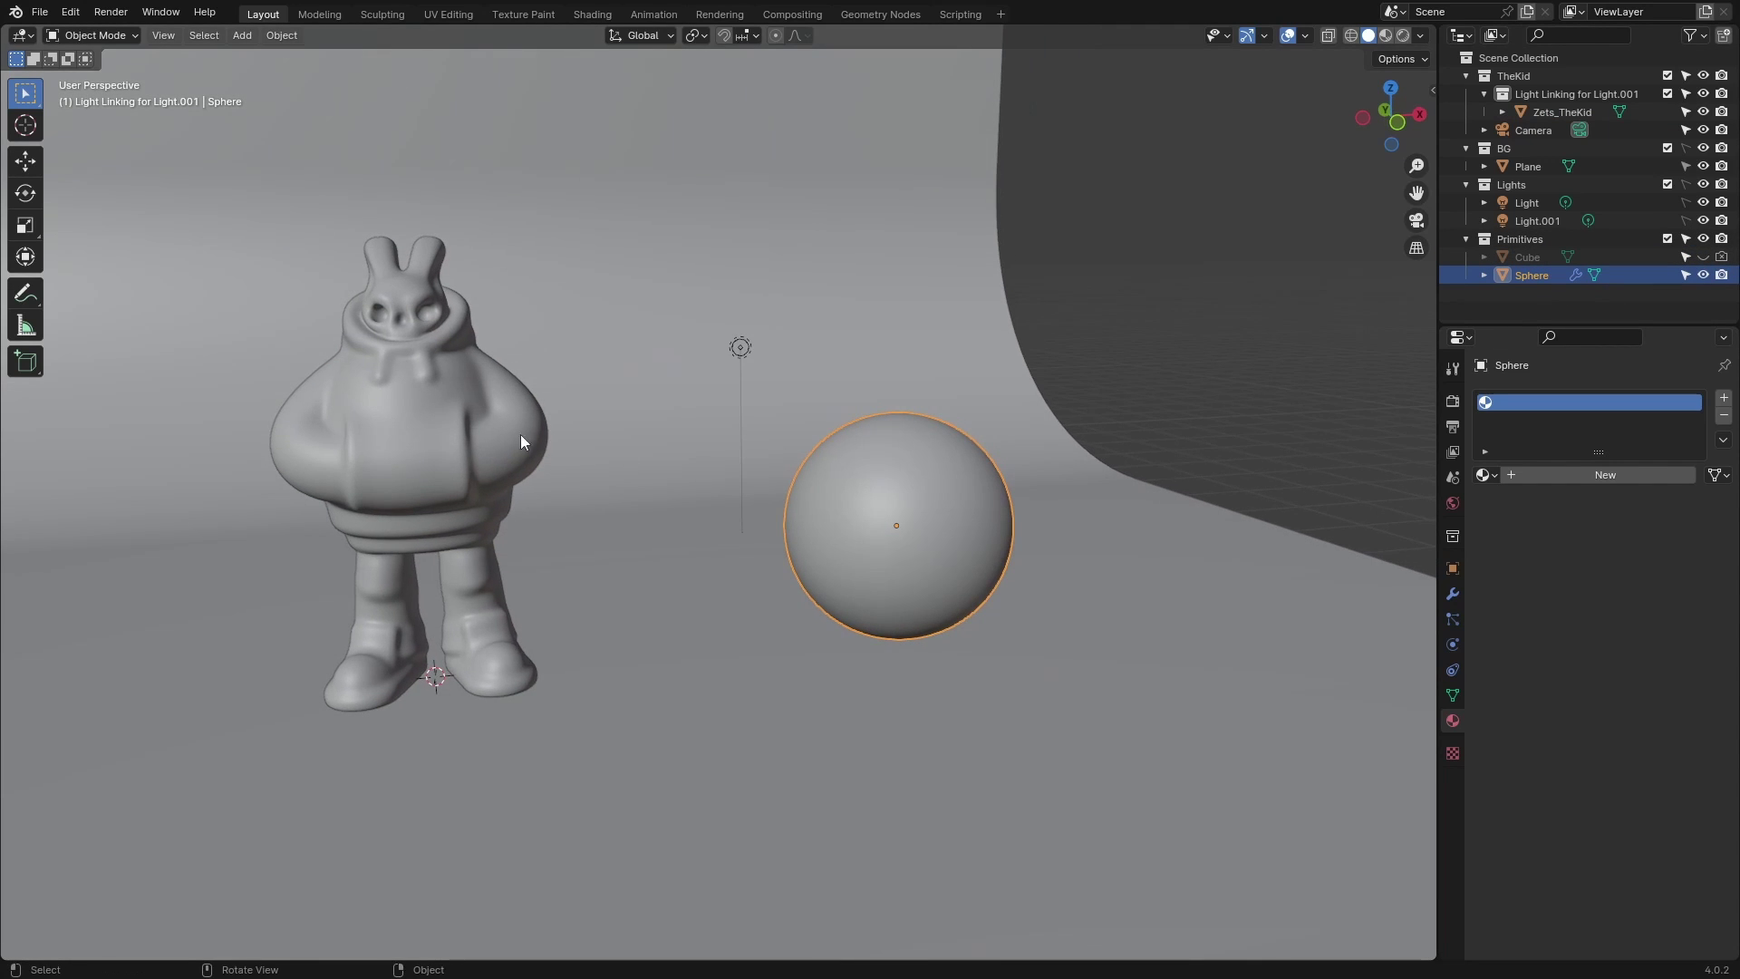
{"action": "left_click", "coordinate": [439, 413]}
Step: Split the 3D viewport vertically and make the new area an Asset Browser showing the AAA_Material library
{"action": "left_click_drag", "start_coordinate": [1433, 28], "coordinate": [762, 174]}
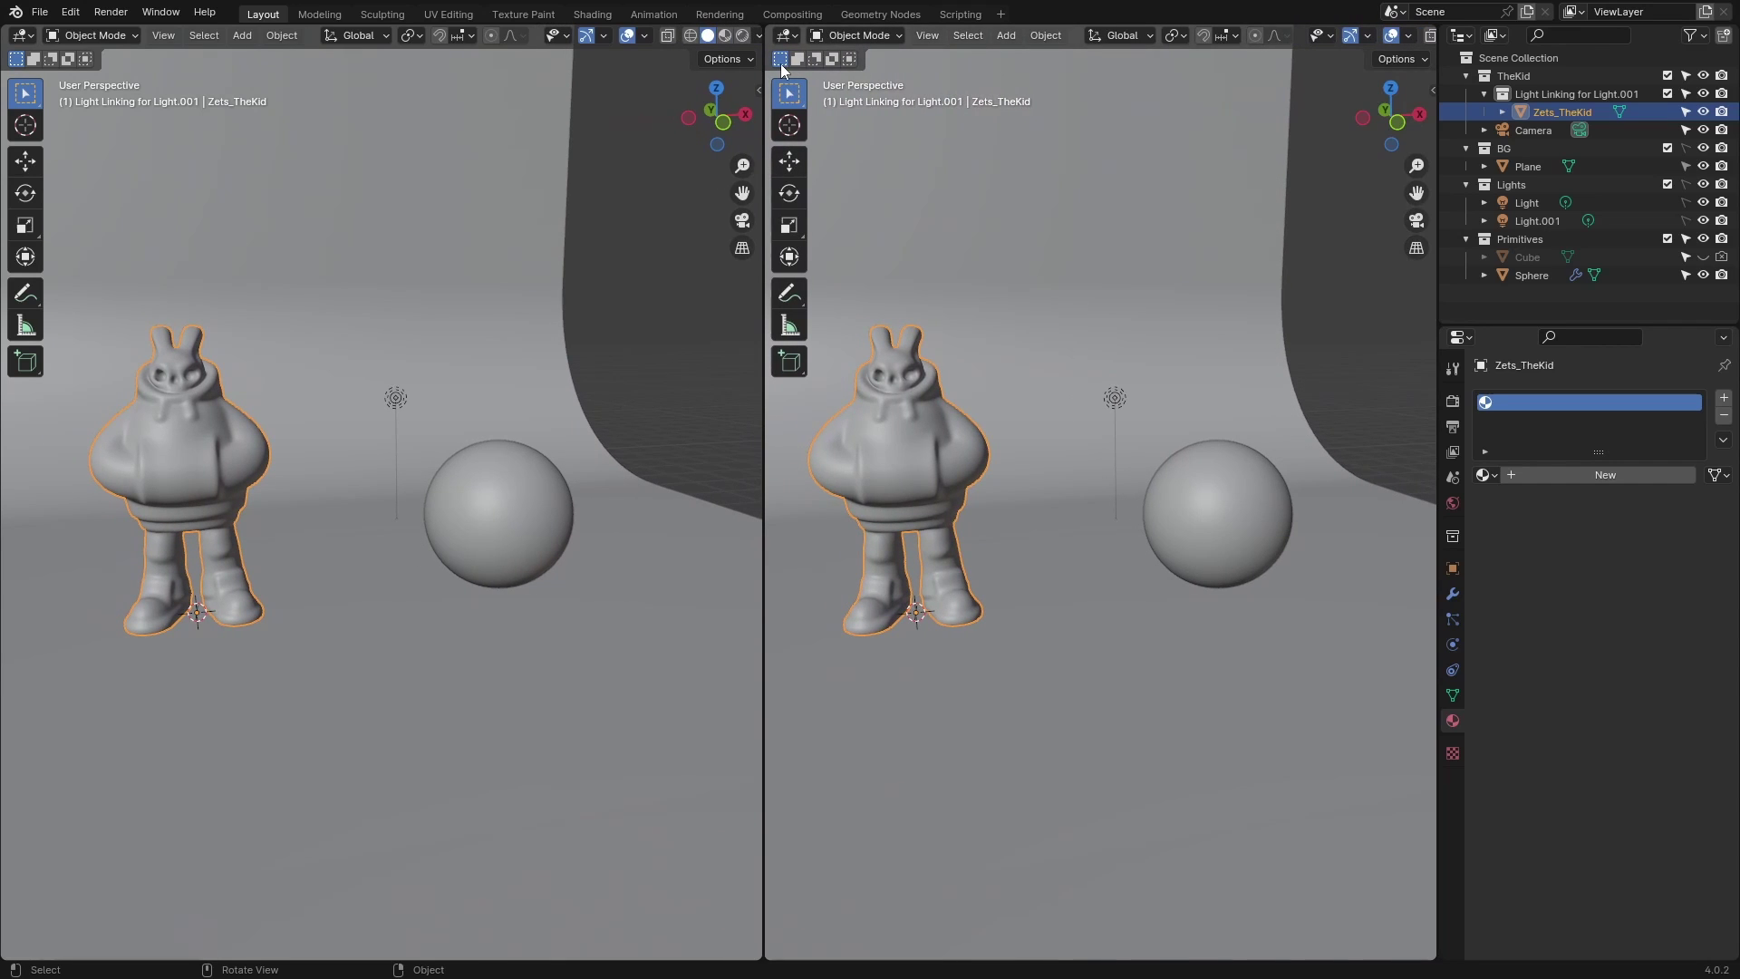
{"action": "left_click", "coordinate": [789, 36]}
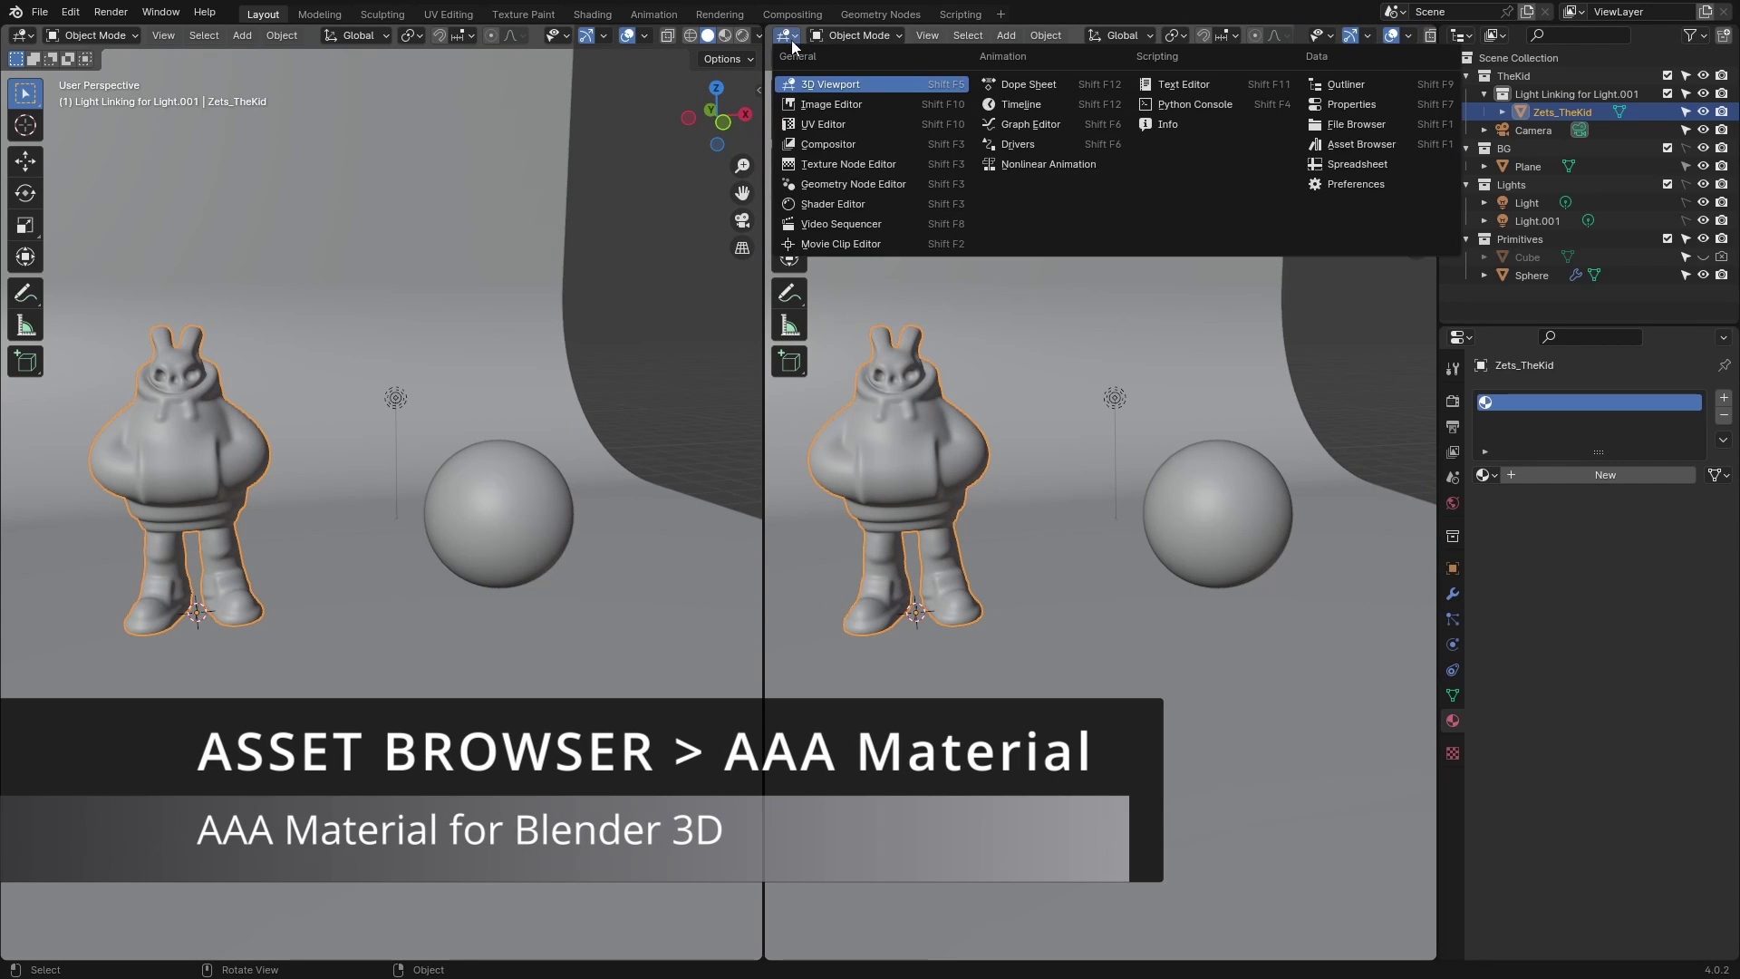
{"action": "left_click", "coordinate": [1359, 145]}
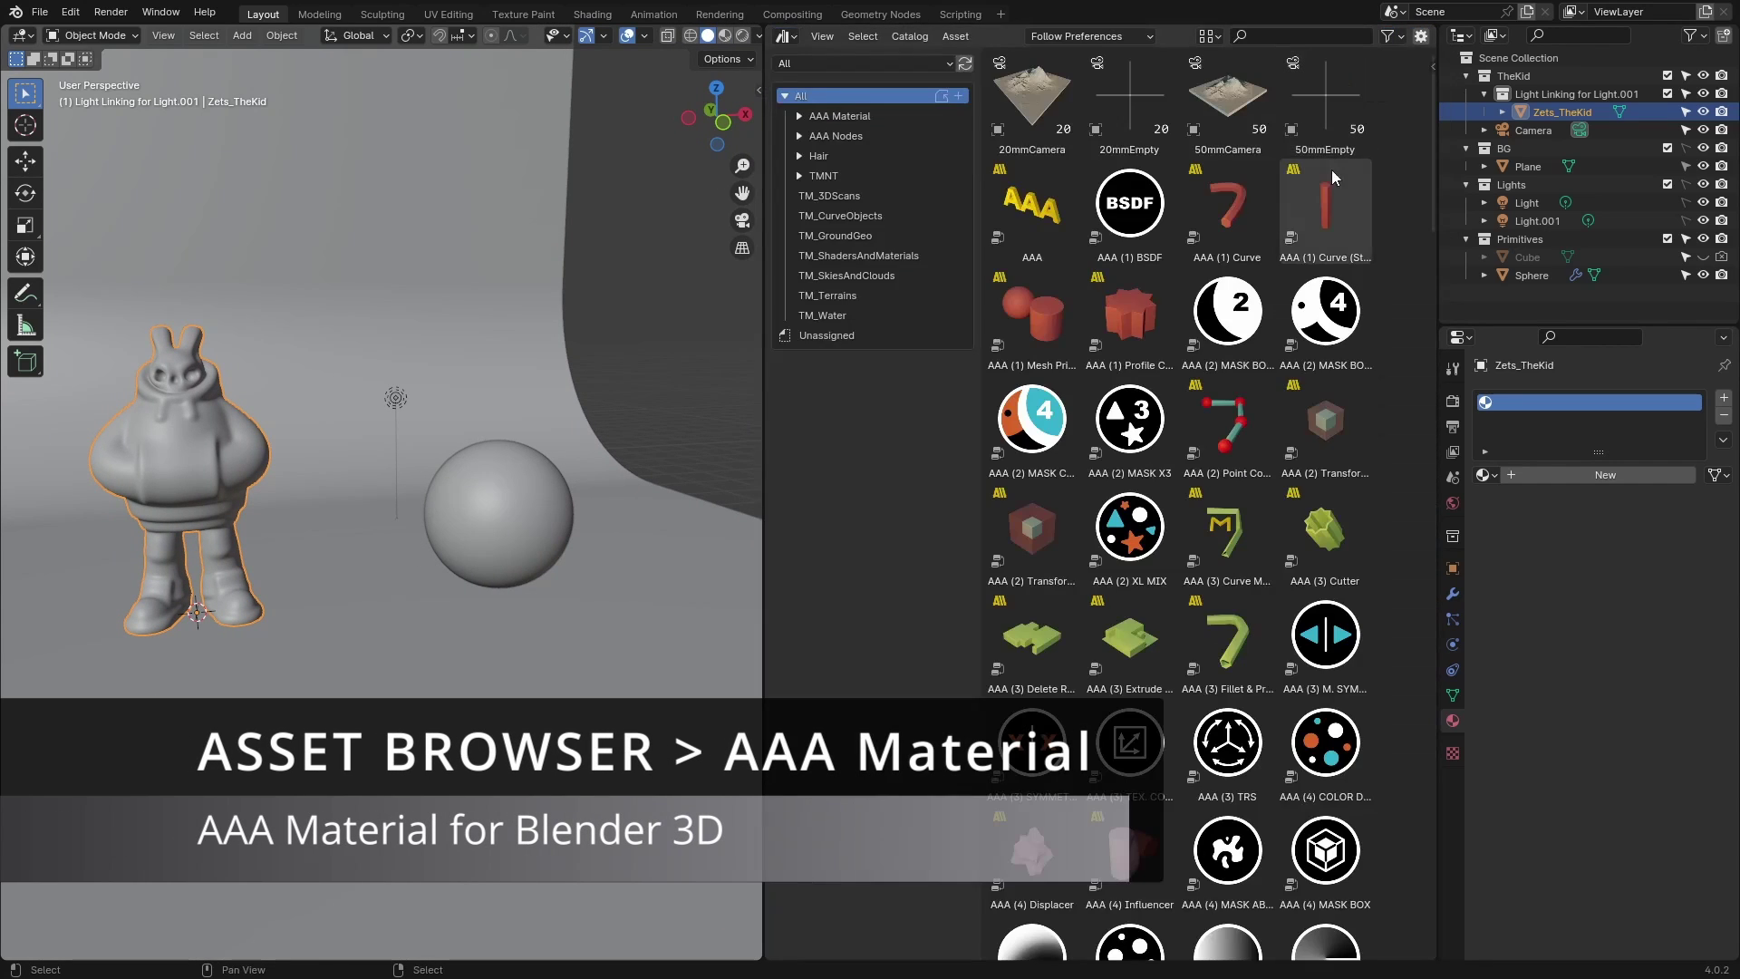
{"action": "left_click", "coordinate": [812, 62]}
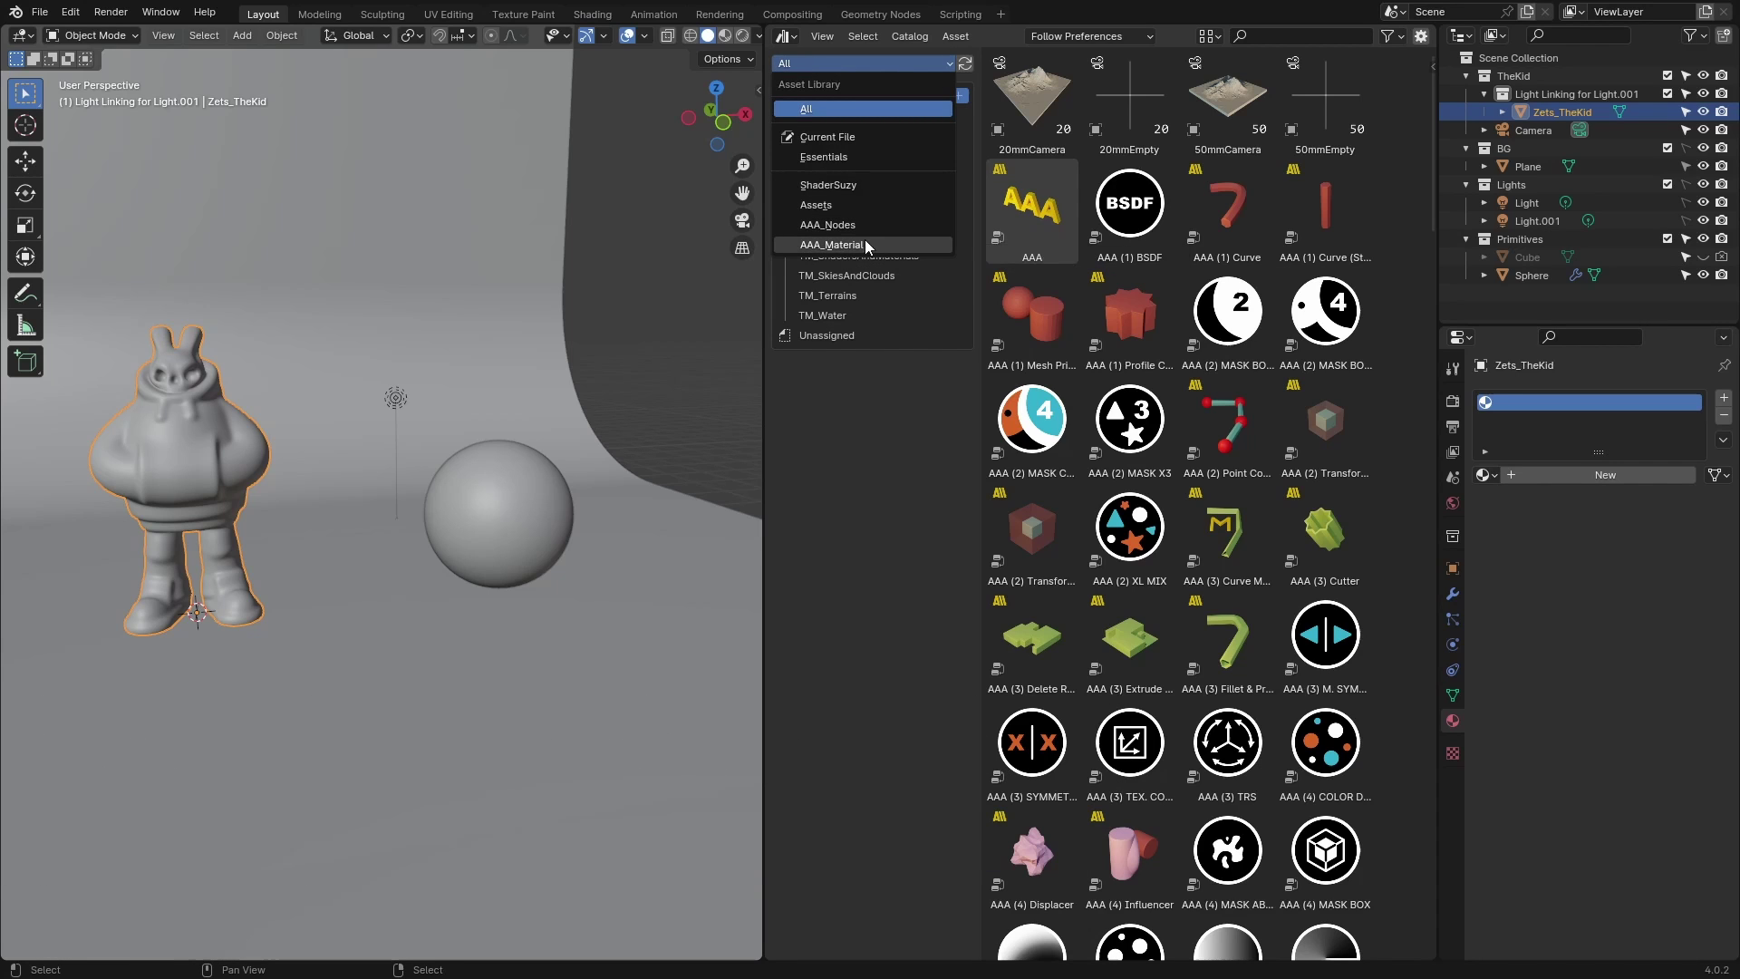
{"action": "left_click", "coordinate": [864, 242]}
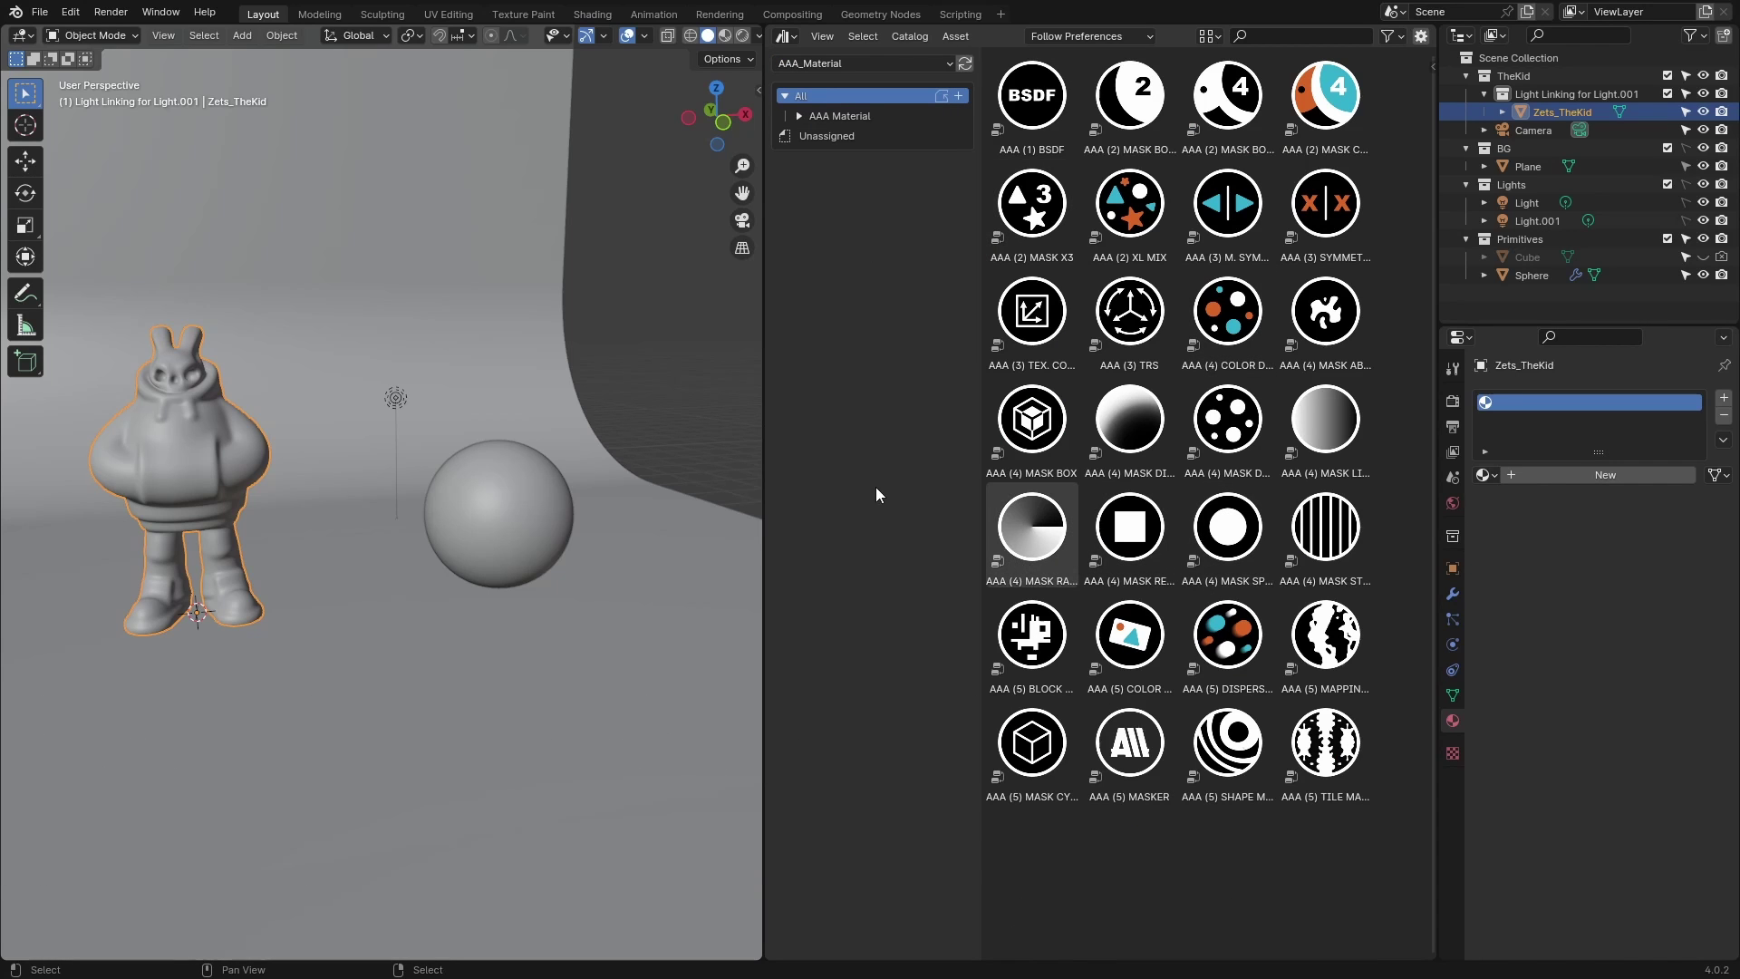
Step: Widen the Asset Browser area and enlarge its asset preview thumbnails
{"action": "left_click_drag", "start_coordinate": [763, 489], "coordinate": [621, 473]}
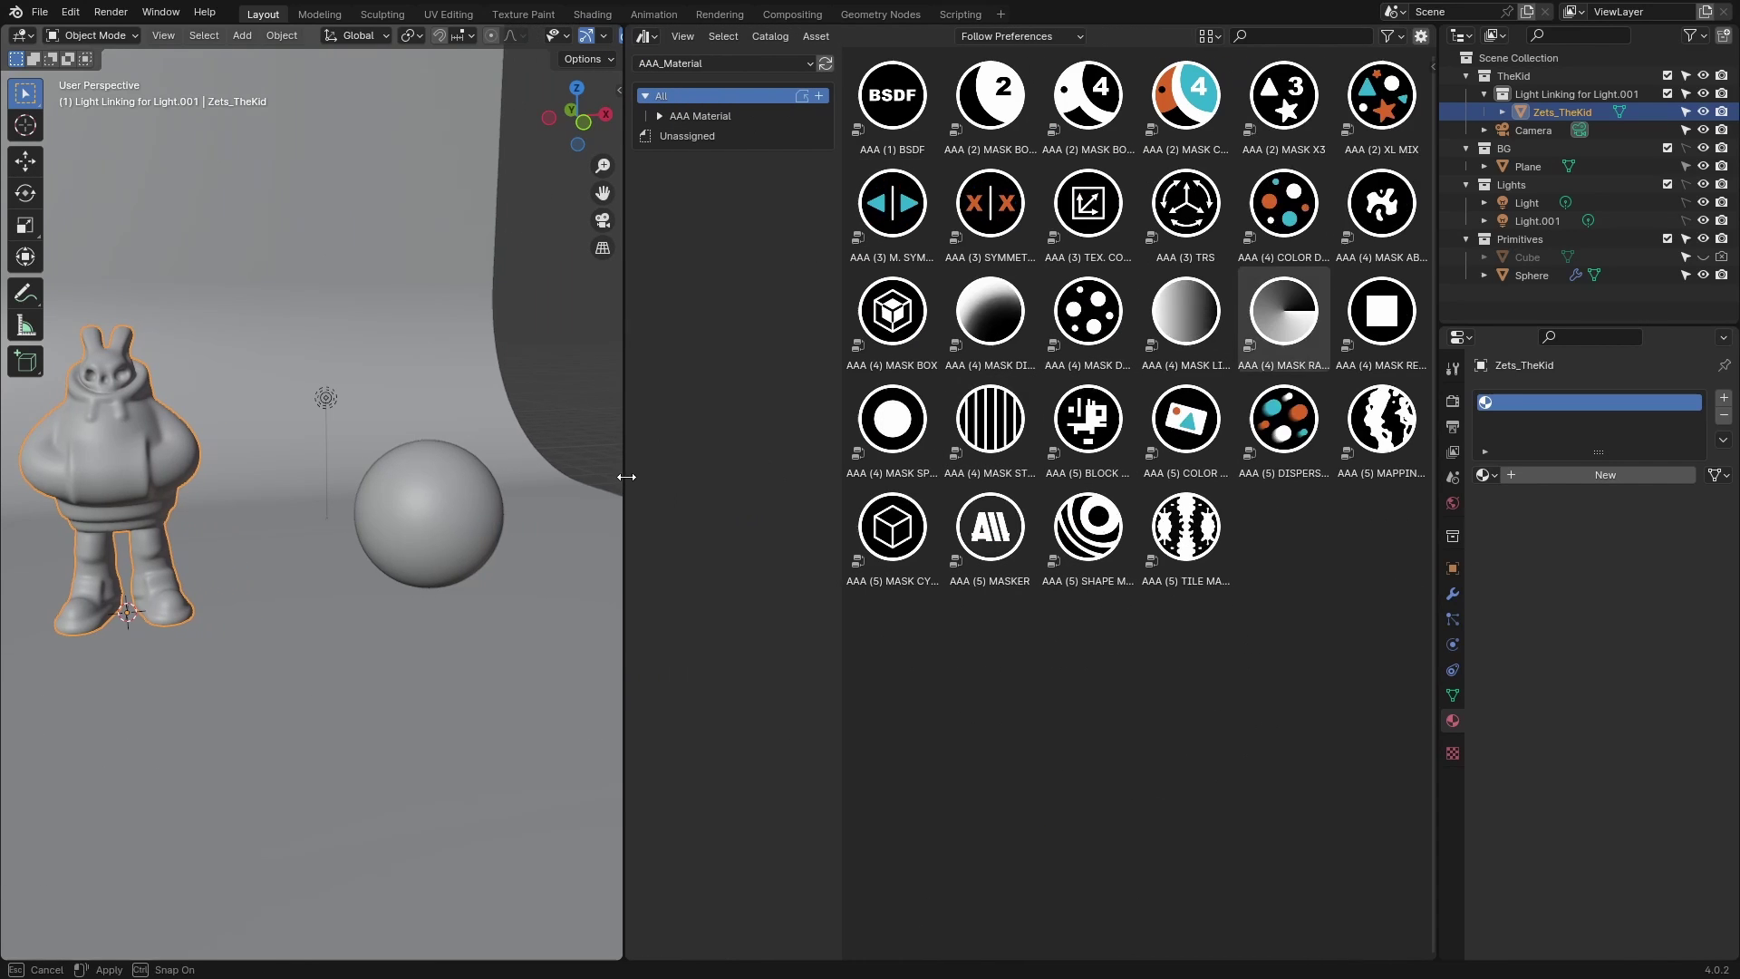
{"action": "left_click", "coordinate": [1206, 39]}
{"action": "left_click_drag", "start_coordinate": [1243, 72], "coordinate": [1305, 71]}
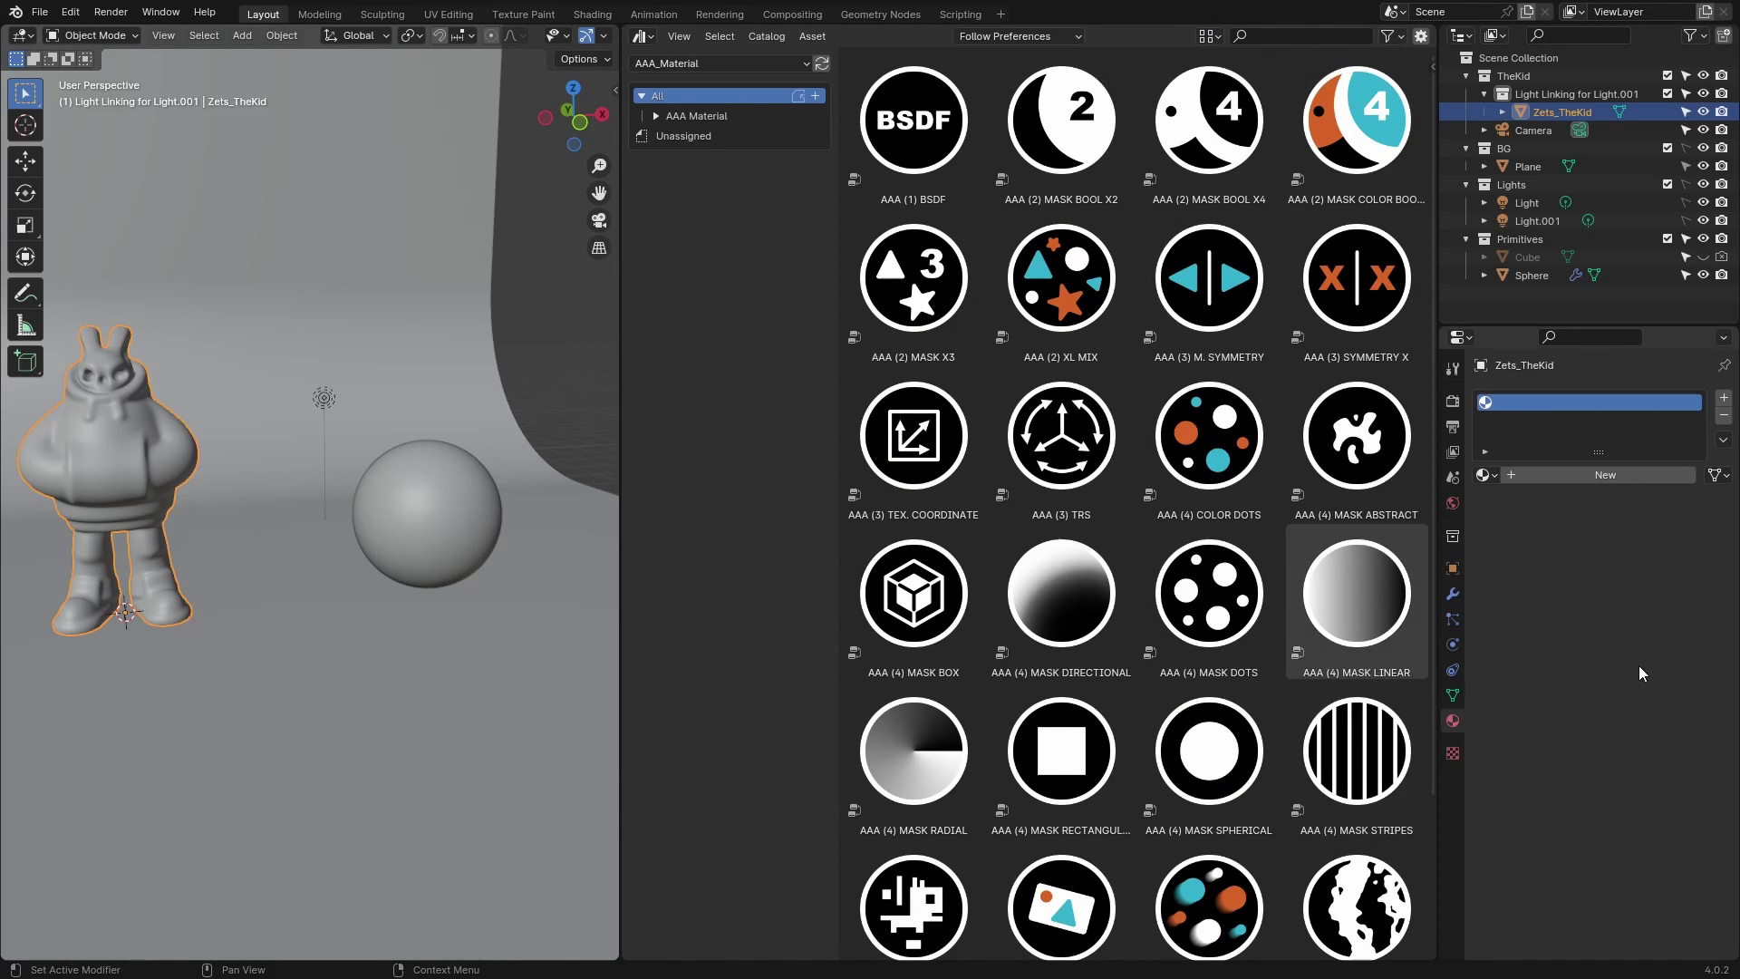
Step: Expand the AAA Material catalog and examine its Shaders, Bools & Layers, Texformers, Sources and Specials assets in order
{"action": "left_click", "coordinate": [716, 116]}
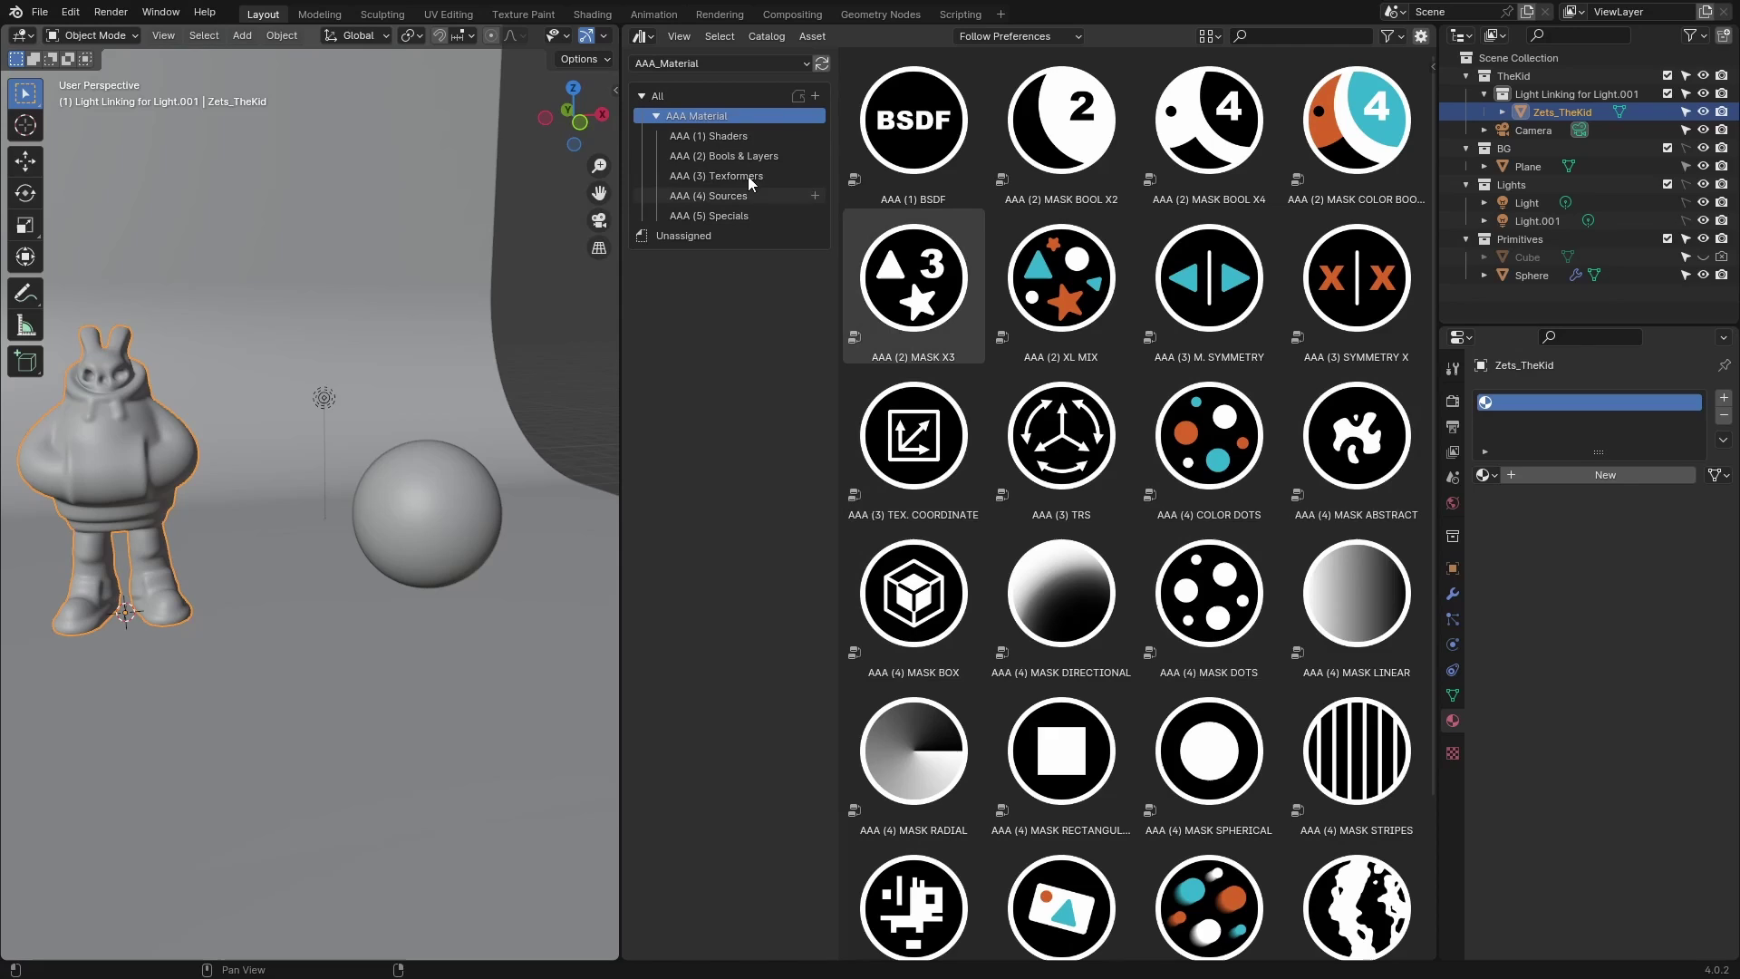
{"action": "left_click", "coordinate": [716, 135]}
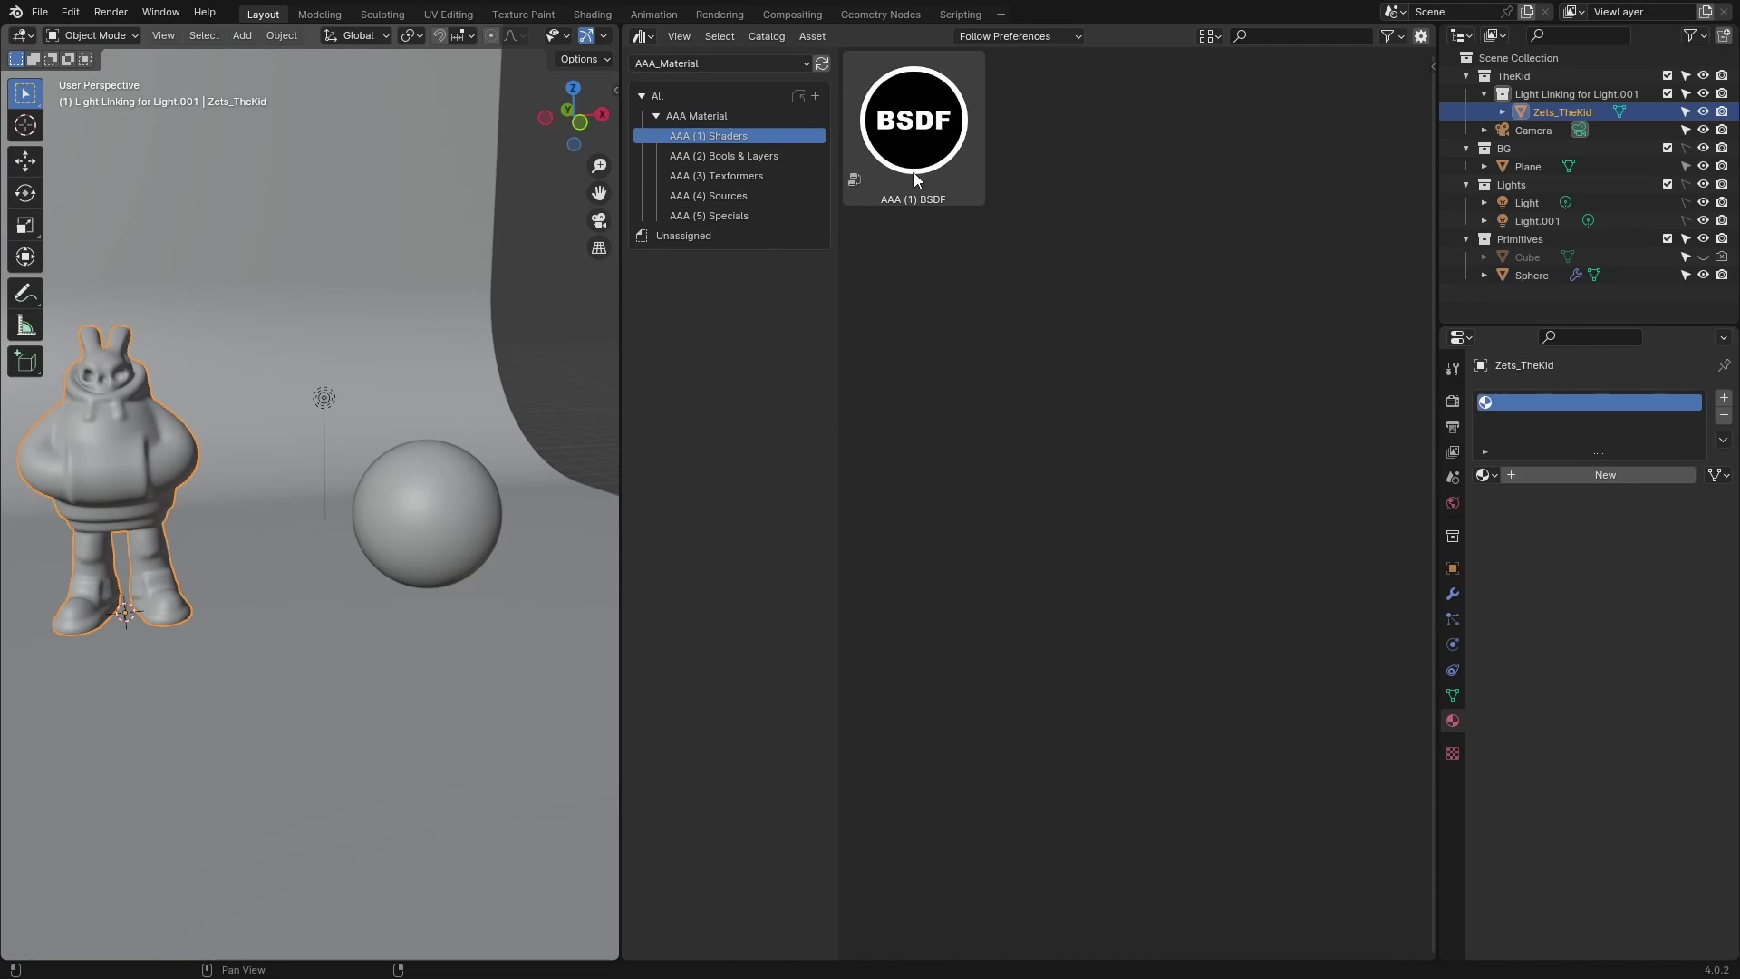
{"action": "left_click", "coordinate": [736, 160]}
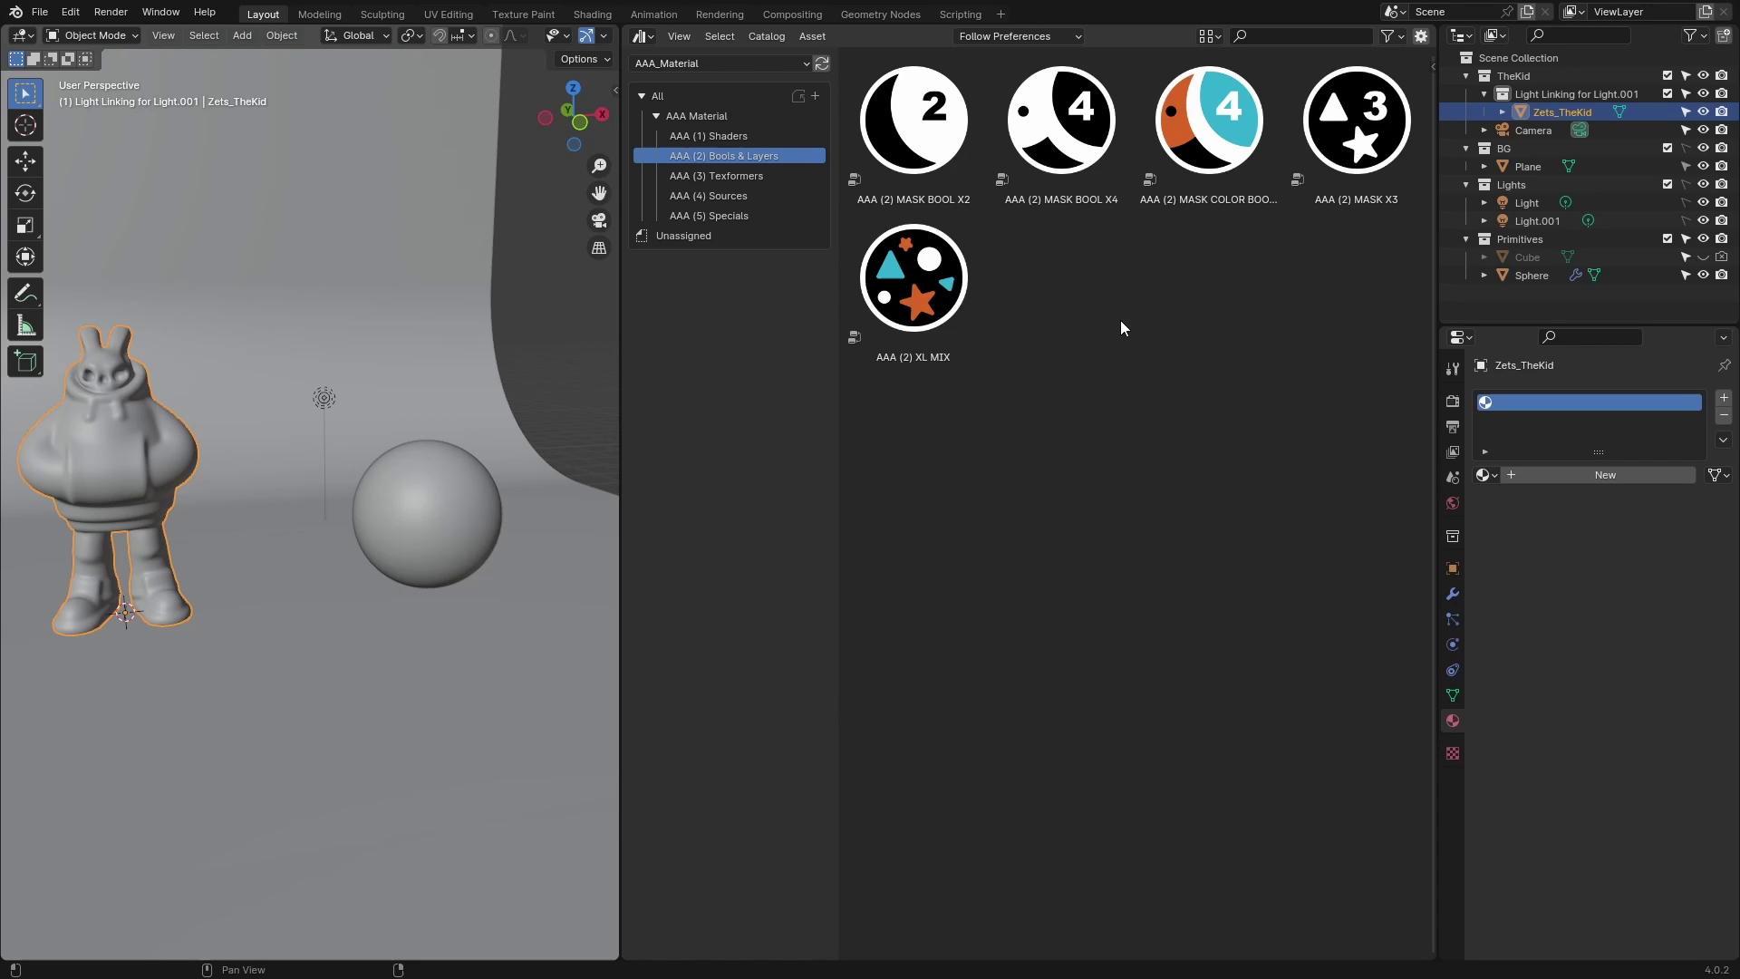
{"action": "left_click", "coordinate": [748, 178]}
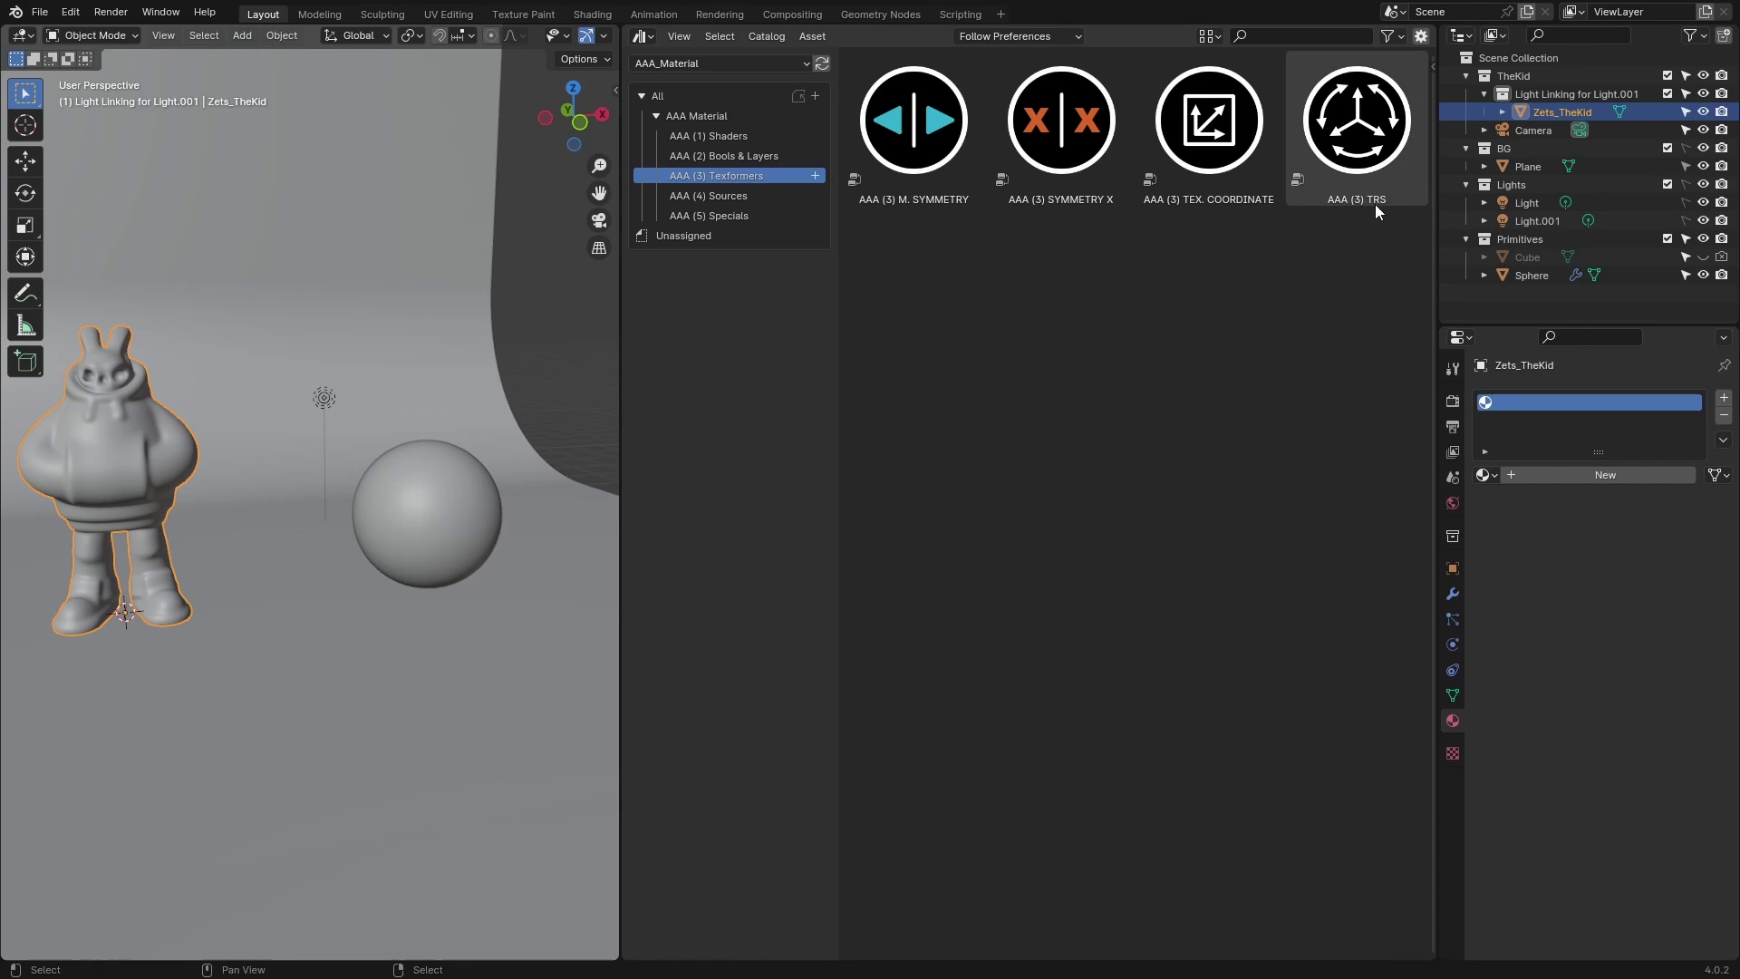
{"action": "left_click", "coordinate": [748, 198]}
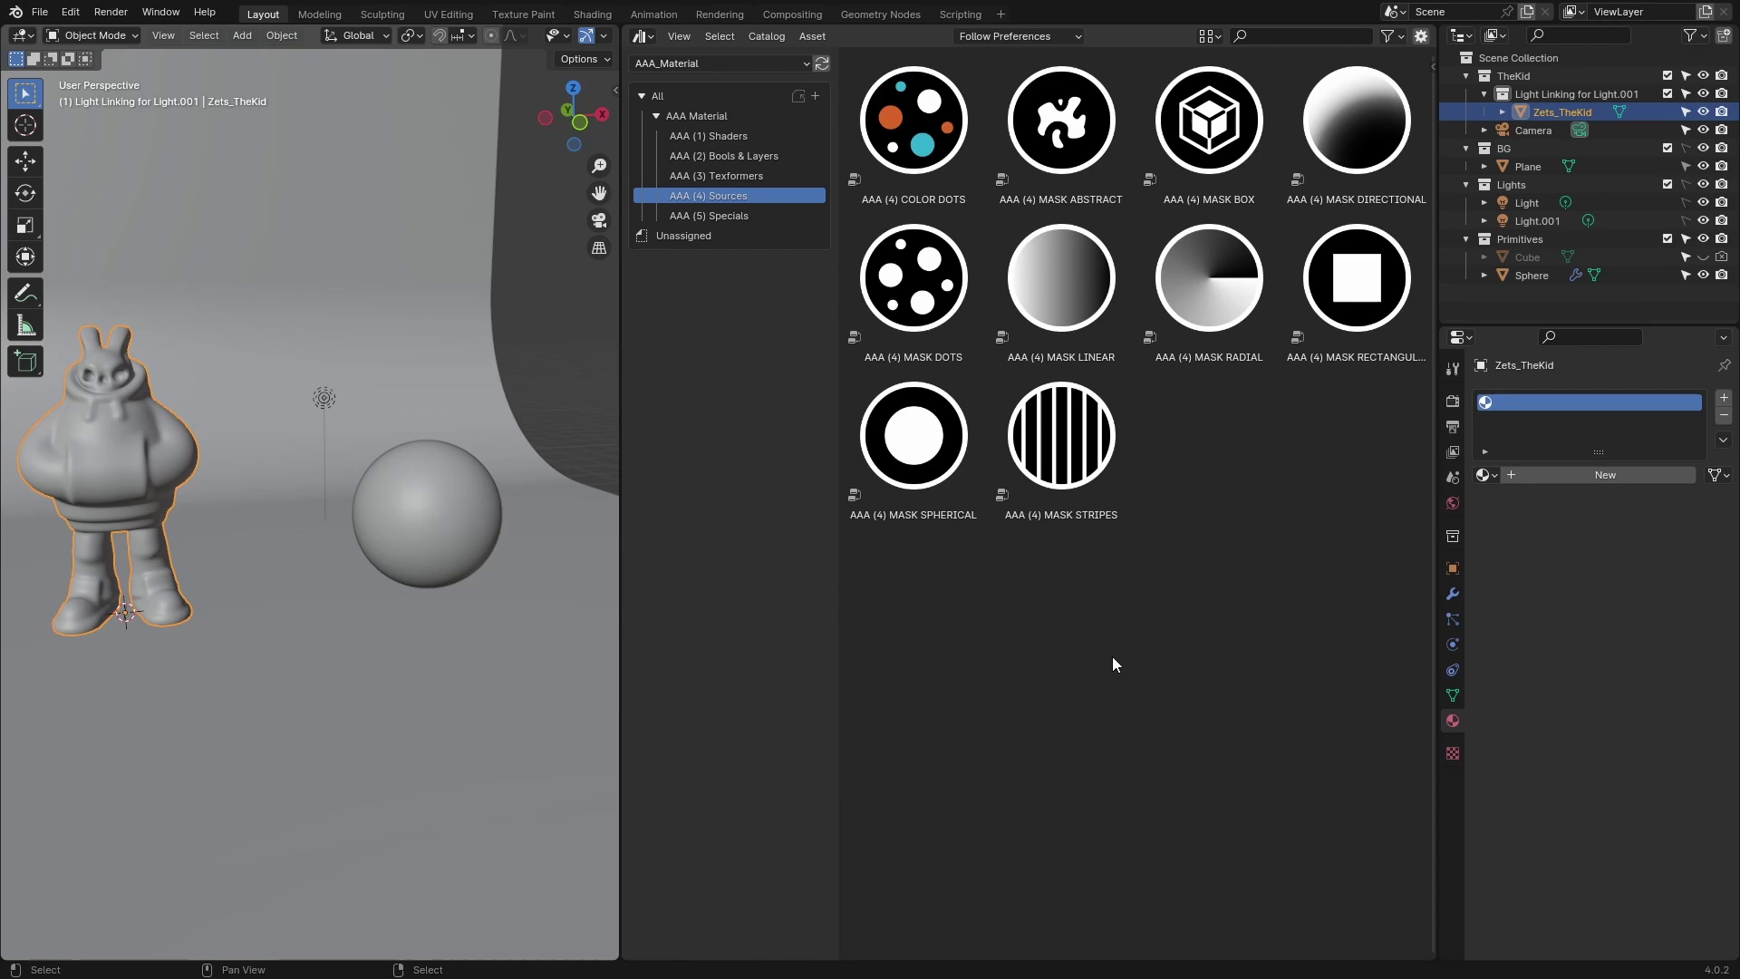
{"action": "left_click", "coordinate": [717, 217]}
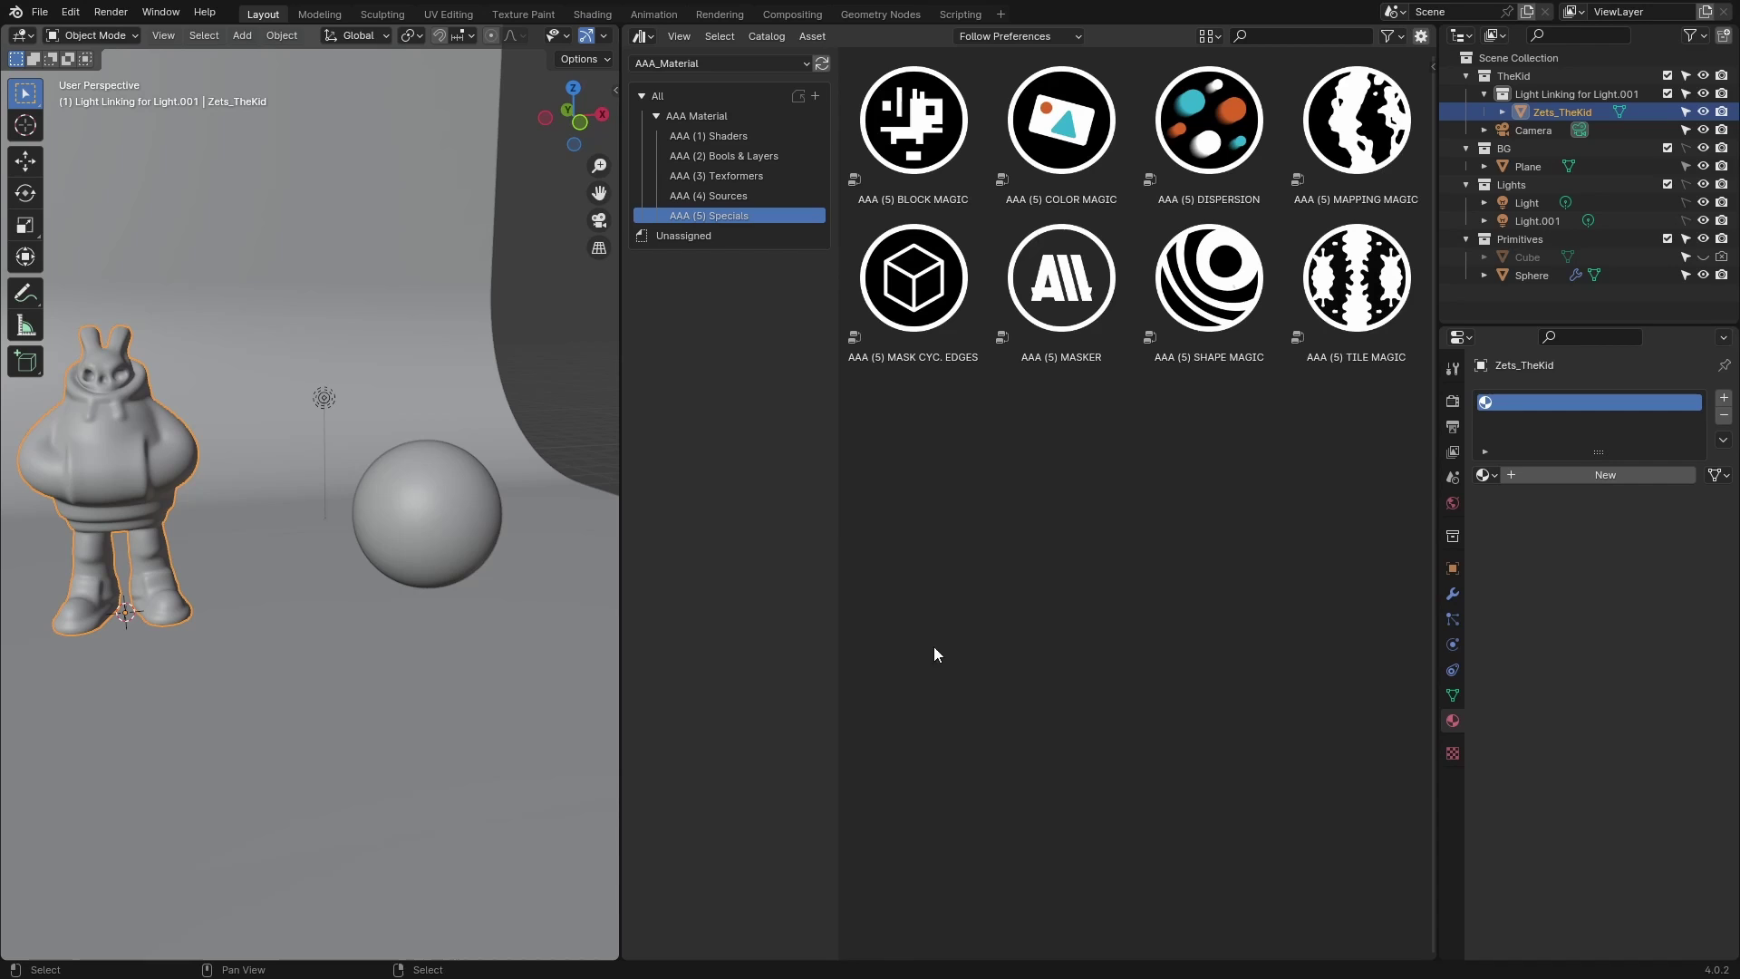
Step: Split the Asset Browser area horizontally, turn the lower half into a Shader Editor and hide its sidebar
{"action": "left_click_drag", "start_coordinate": [625, 954], "coordinate": [650, 456]}
{"action": "left_click", "coordinate": [642, 470]}
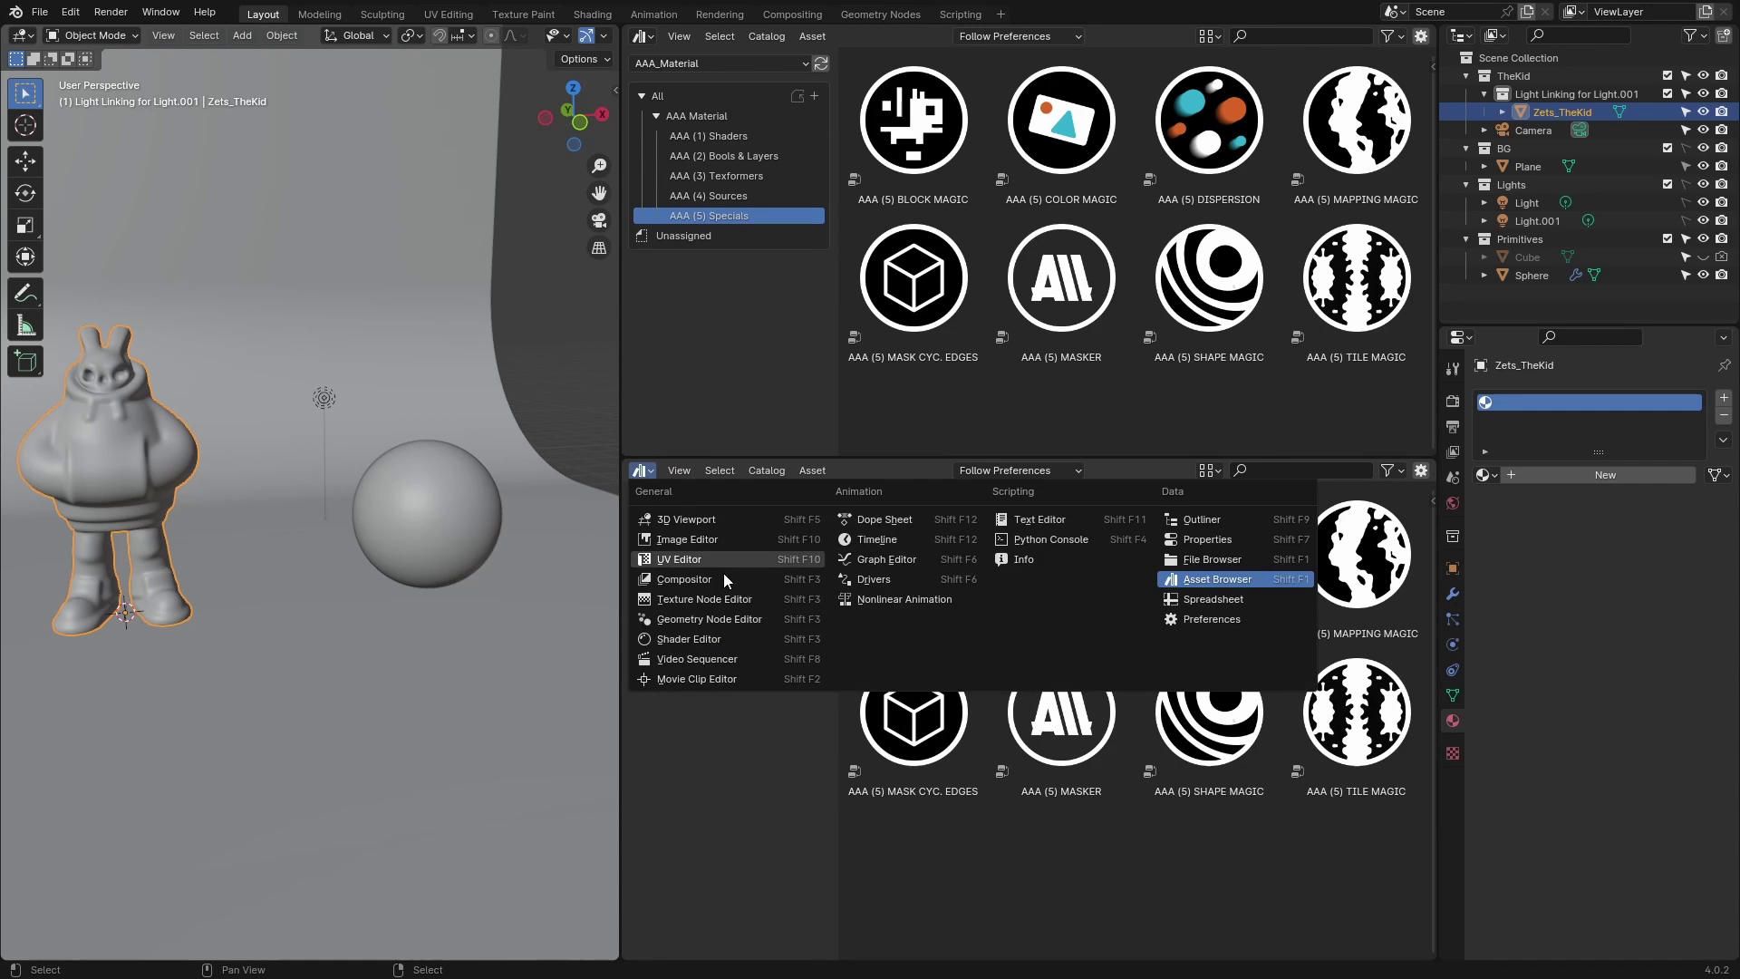
{"action": "left_click", "coordinate": [716, 638]}
{"action": "key", "text": "n"}
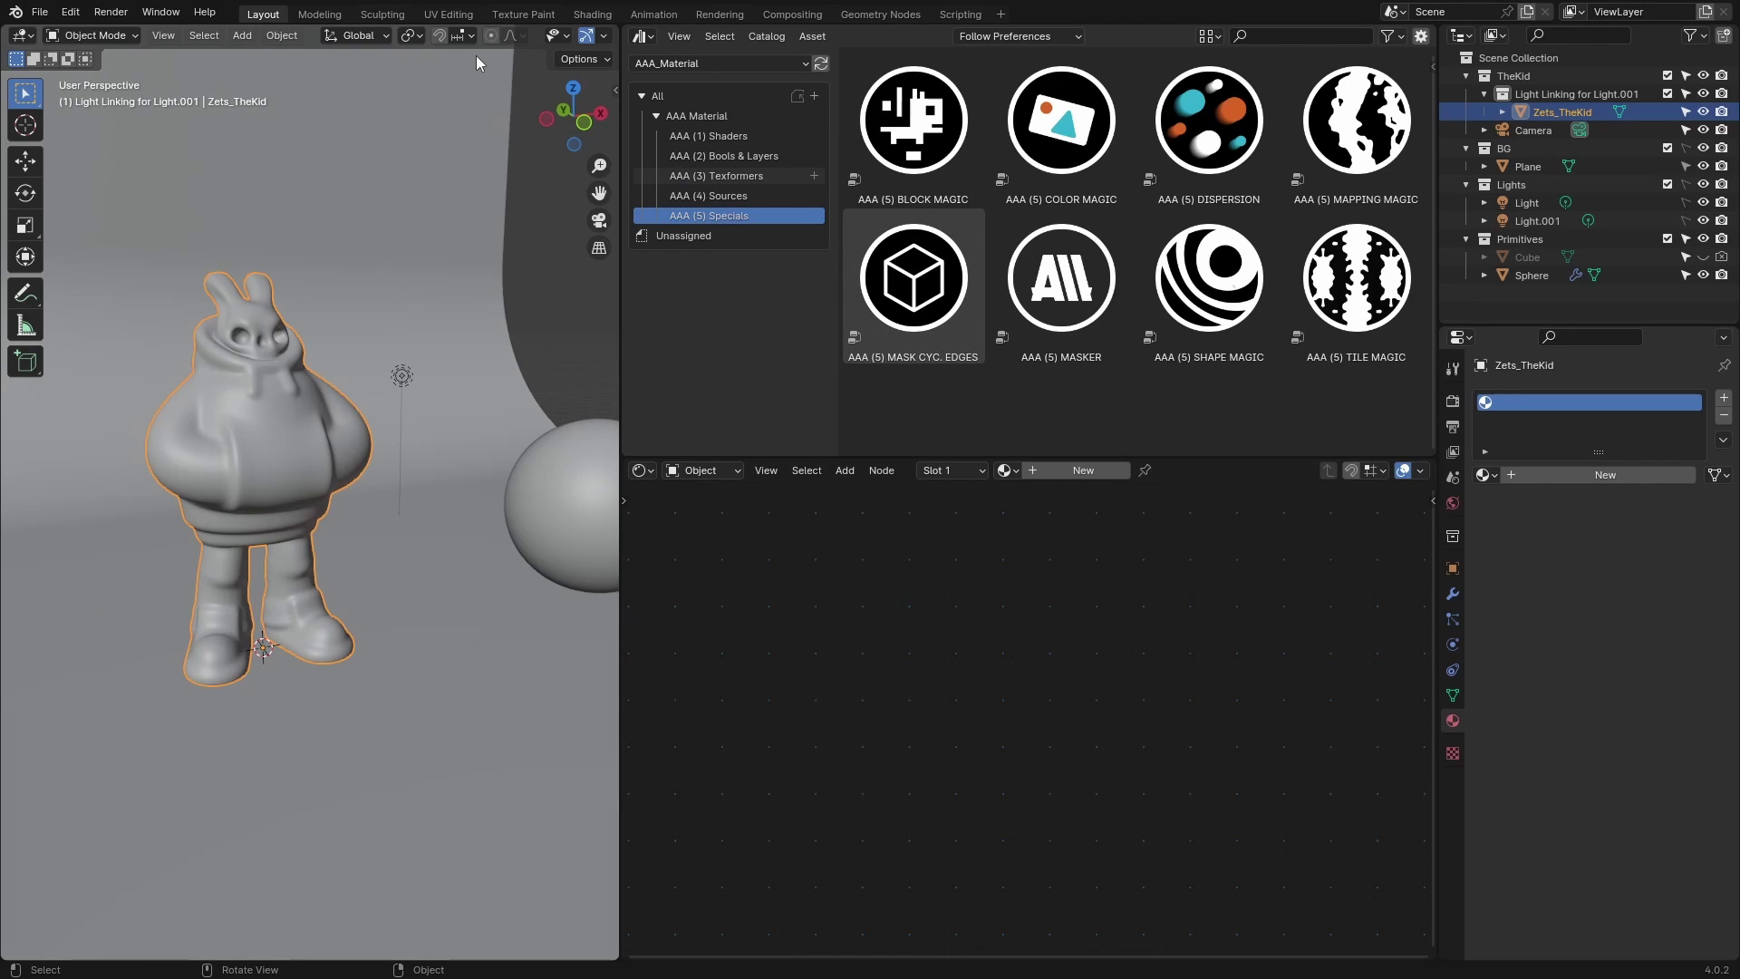
Step: Set the 3D viewport to Material Preview shading
{"action": "scroll", "coordinate": [480, 34], "scroll_direction": "down", "scroll_amount": 4}
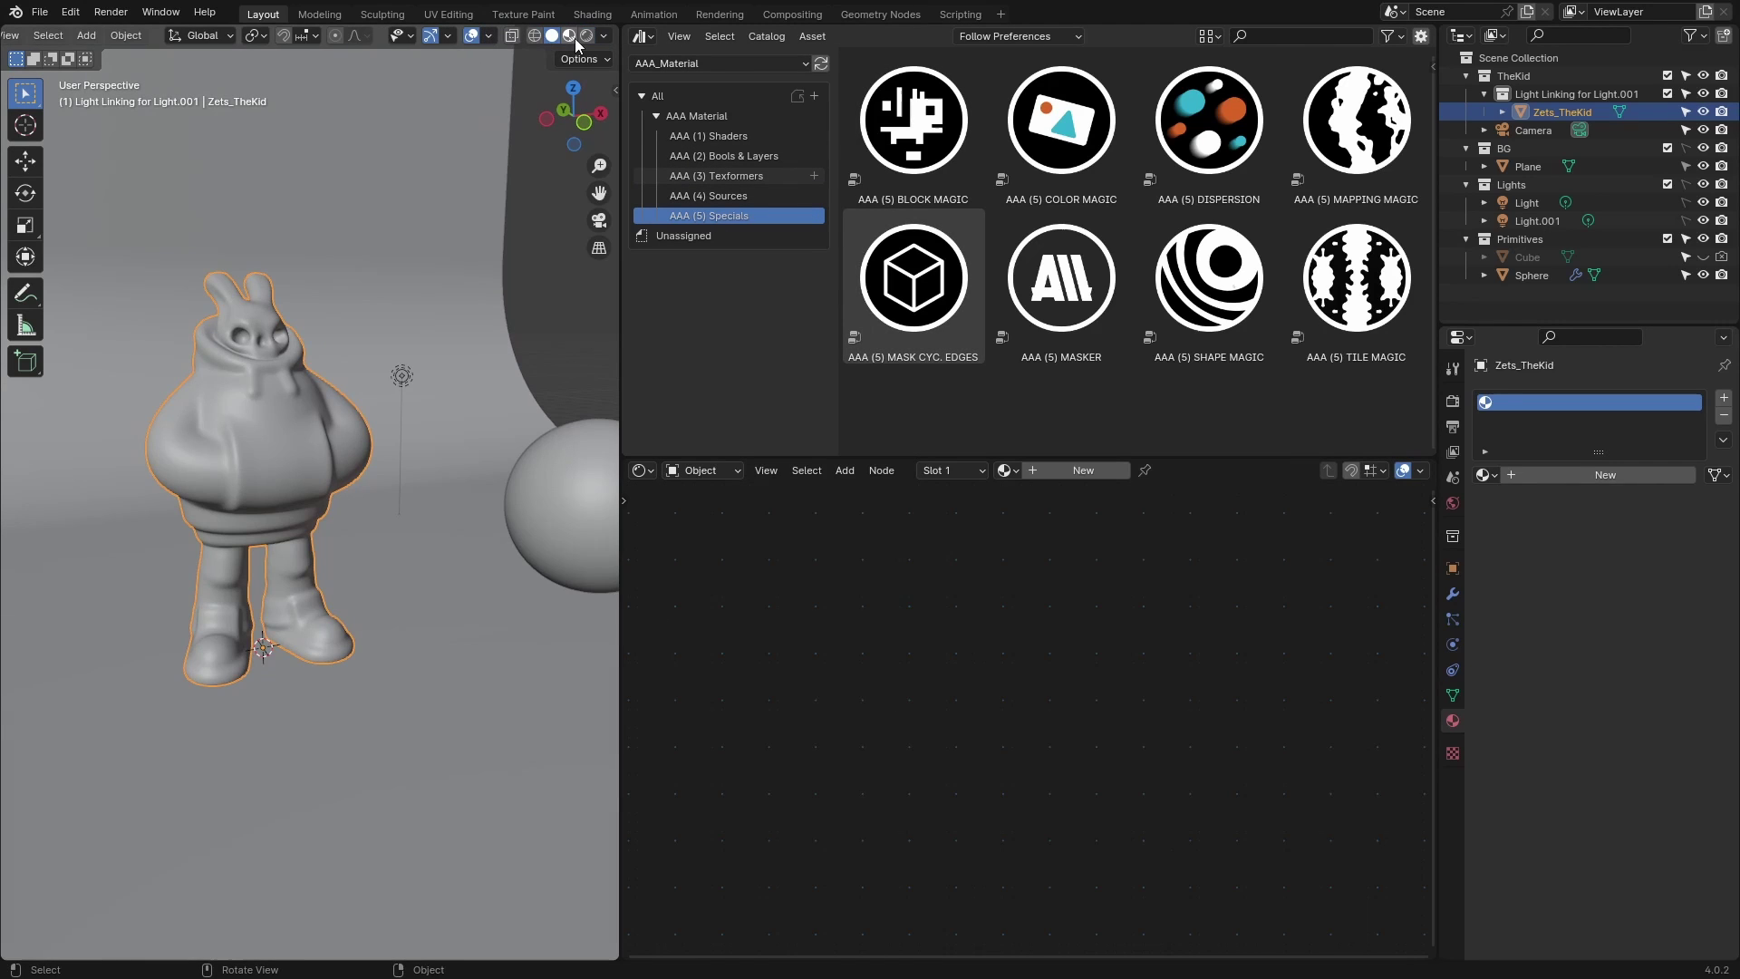
{"action": "left_click", "coordinate": [575, 38]}
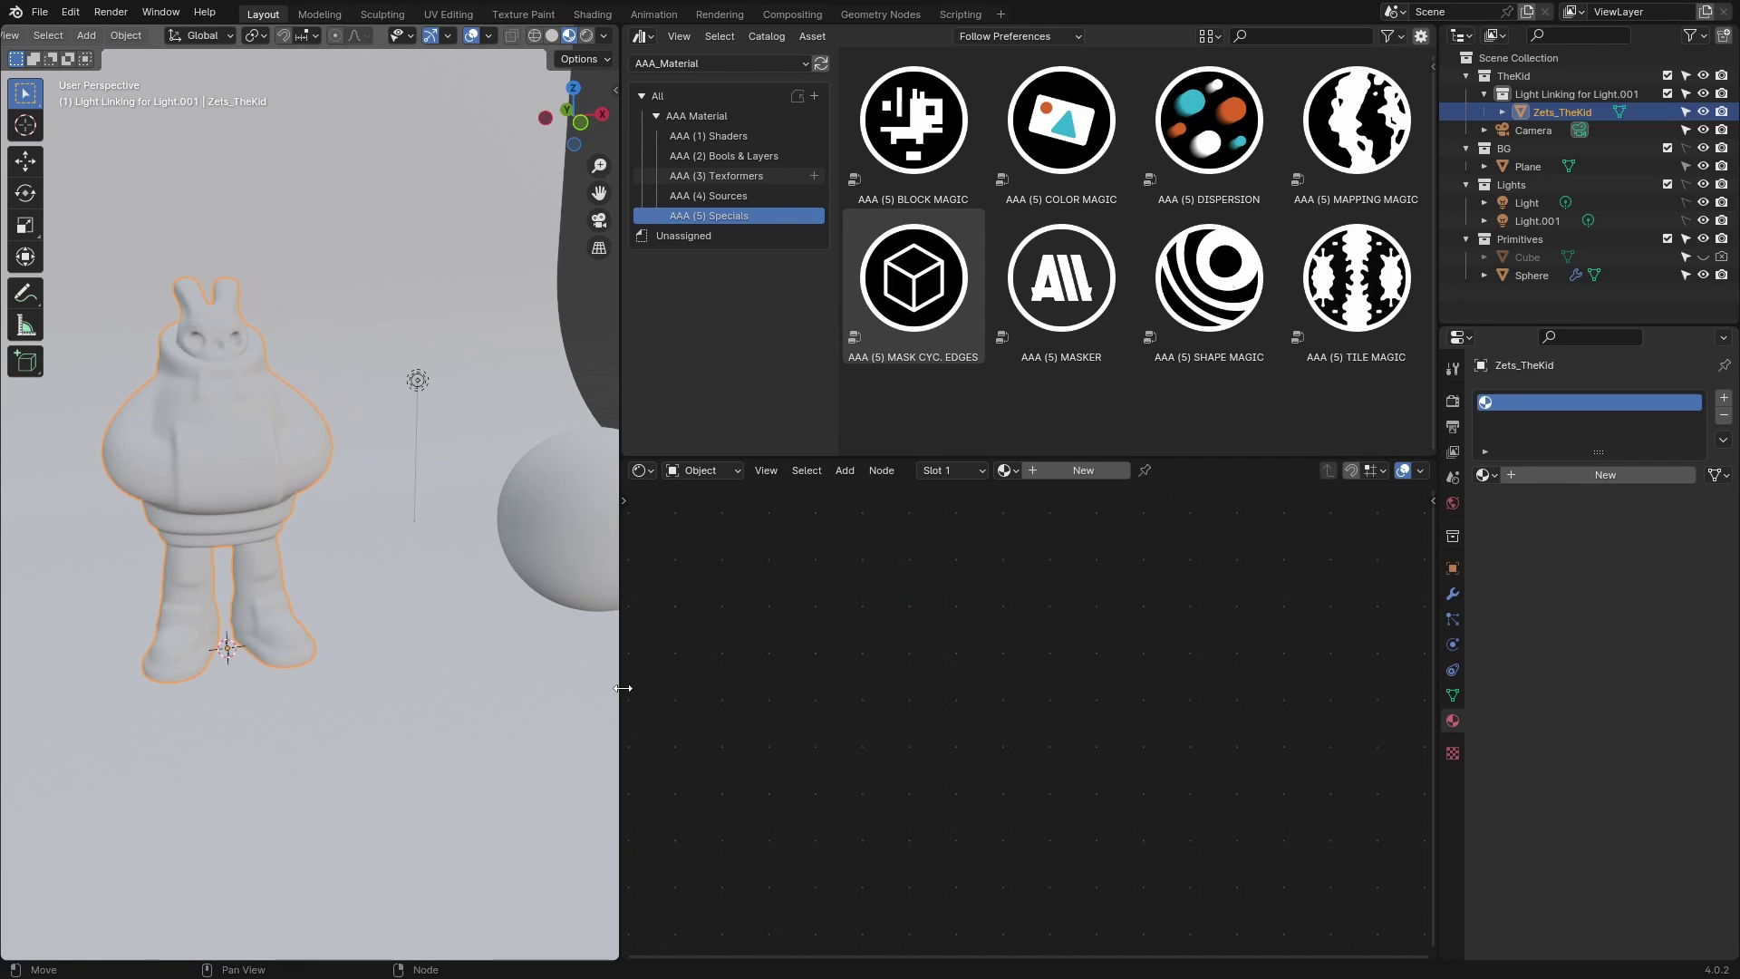
Step: Try a wider 3D viewport with the asset catalog list hidden, and restore the list and the narrower viewport
{"action": "left_click_drag", "start_coordinate": [622, 687], "coordinate": [827, 680]}
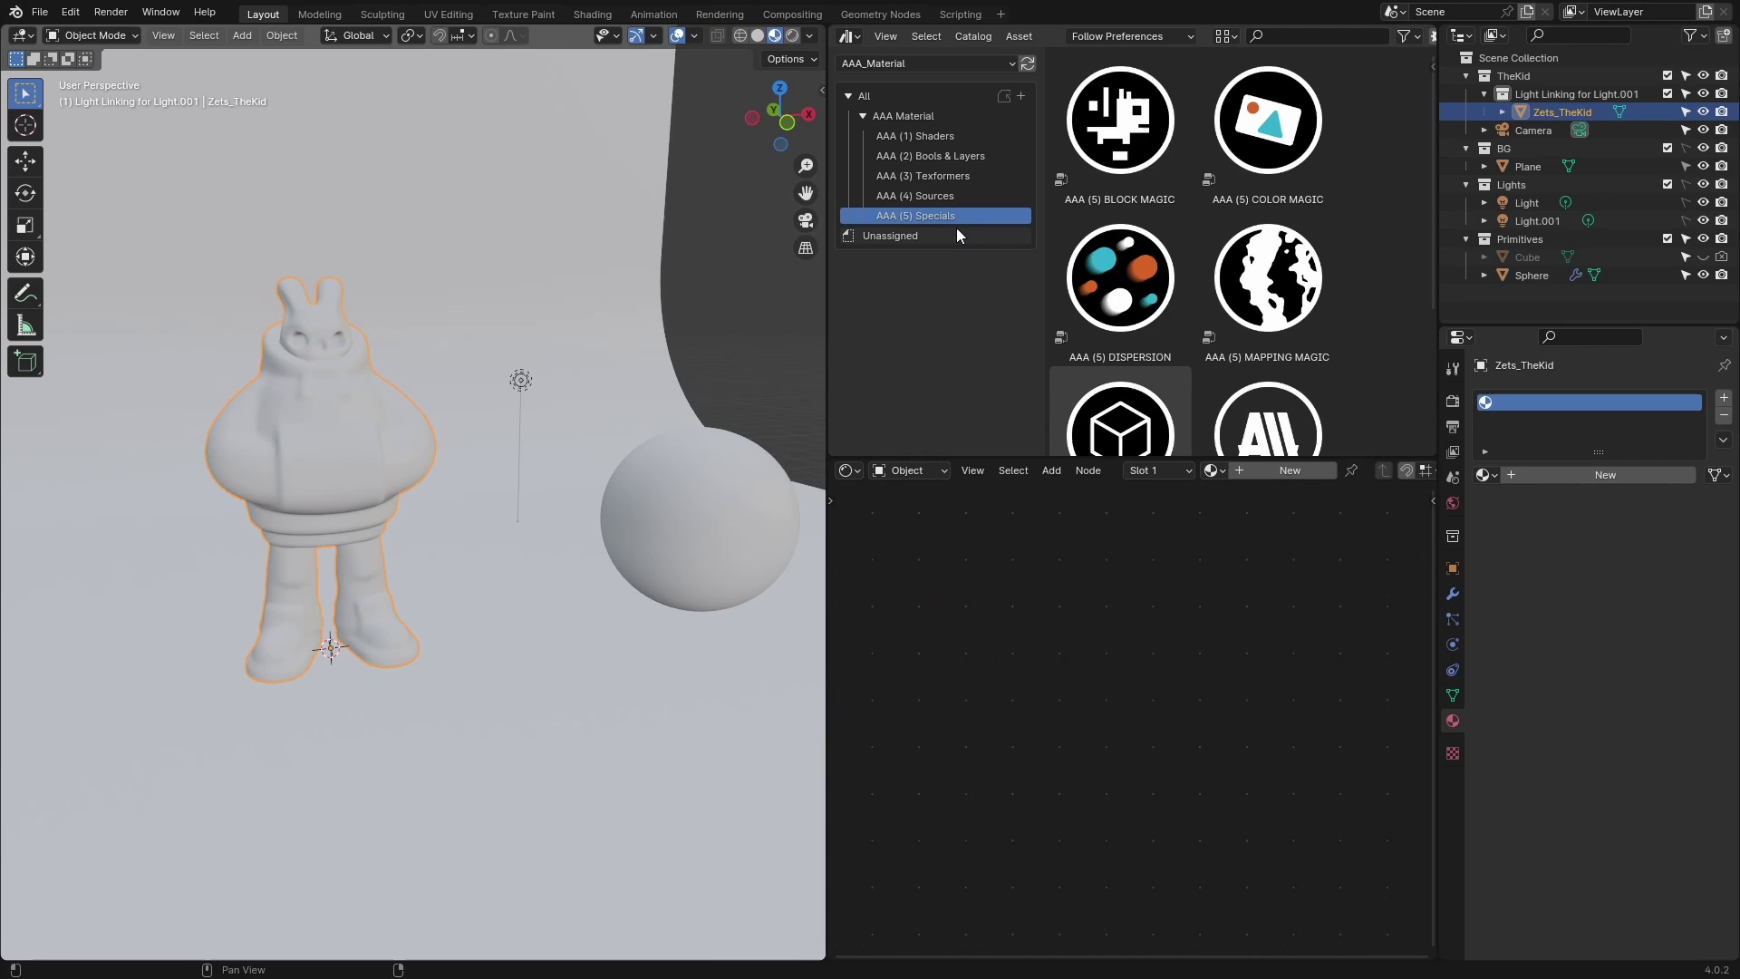
{"action": "key", "text": "t"}
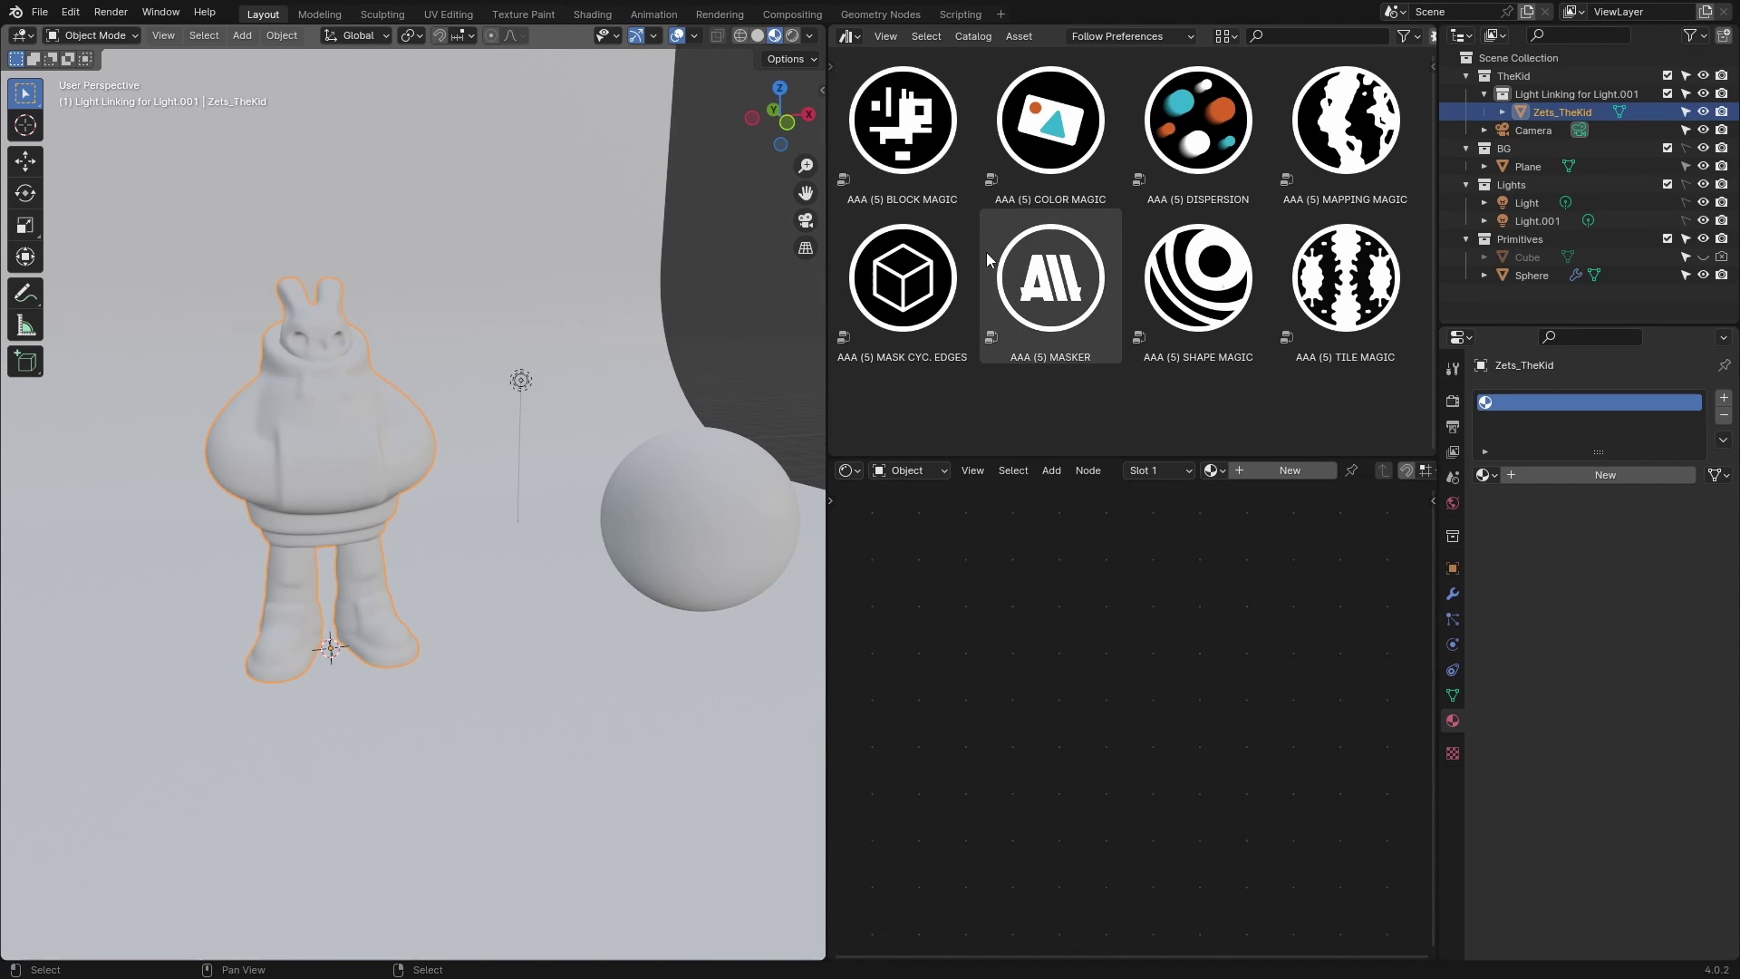
{"action": "key", "text": "t"}
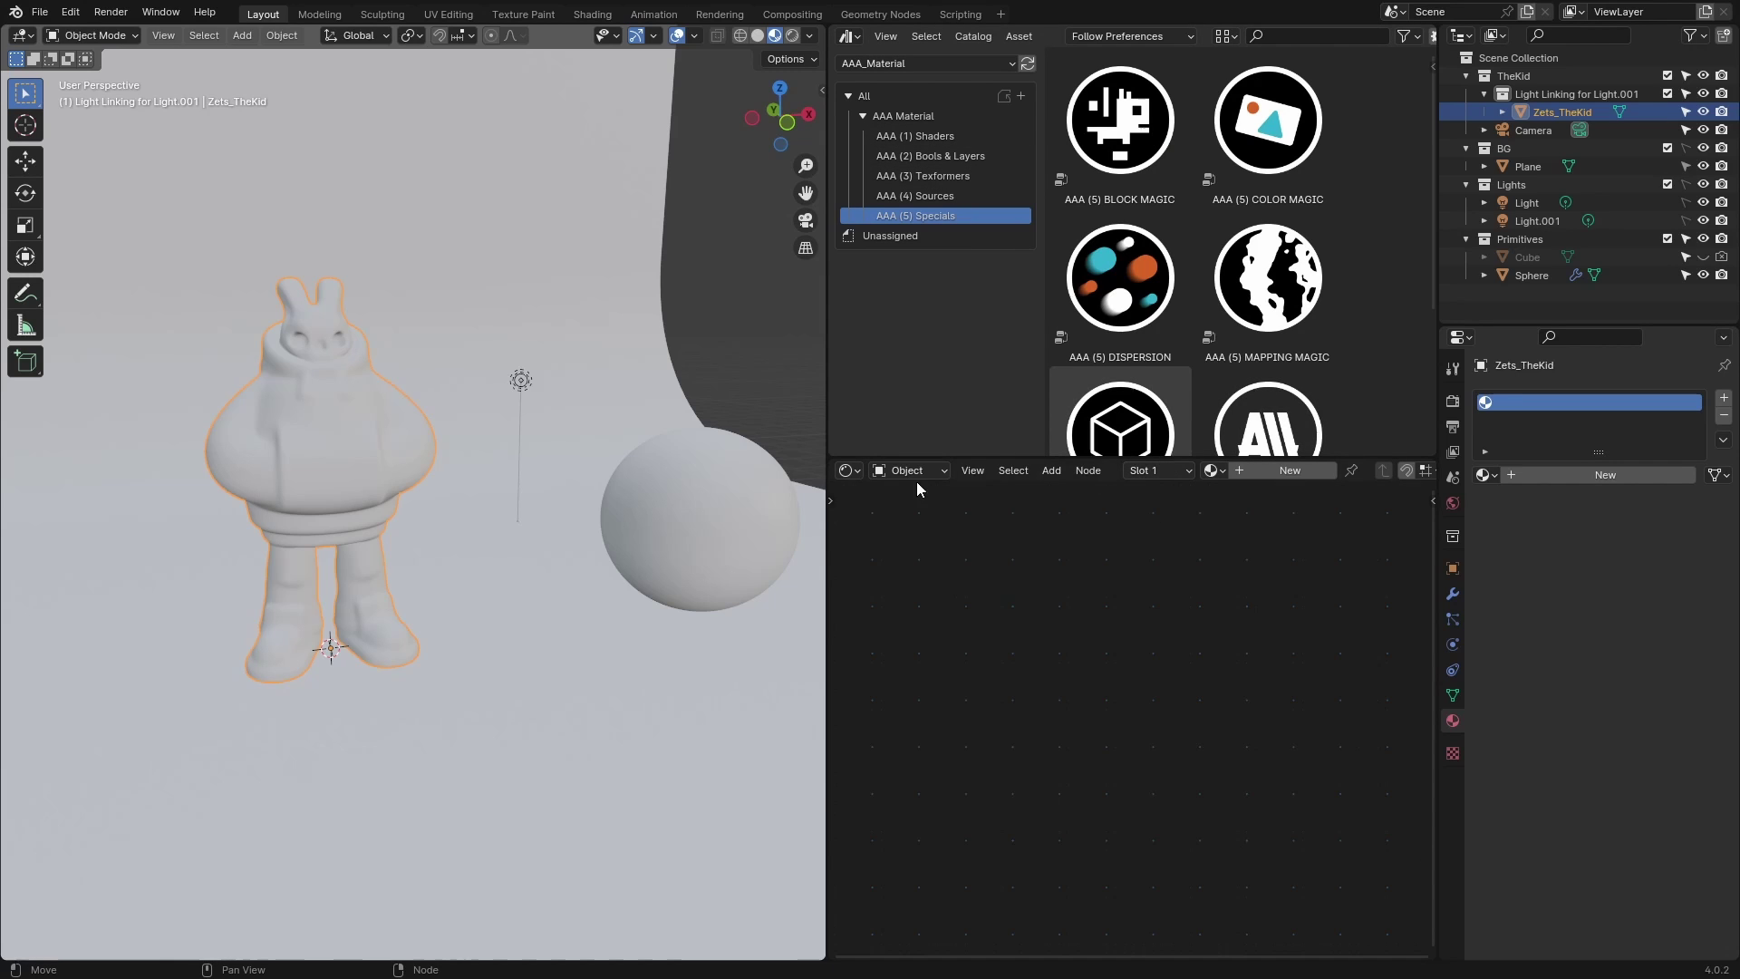
{"action": "left_click_drag", "start_coordinate": [827, 271], "coordinate": [627, 272]}
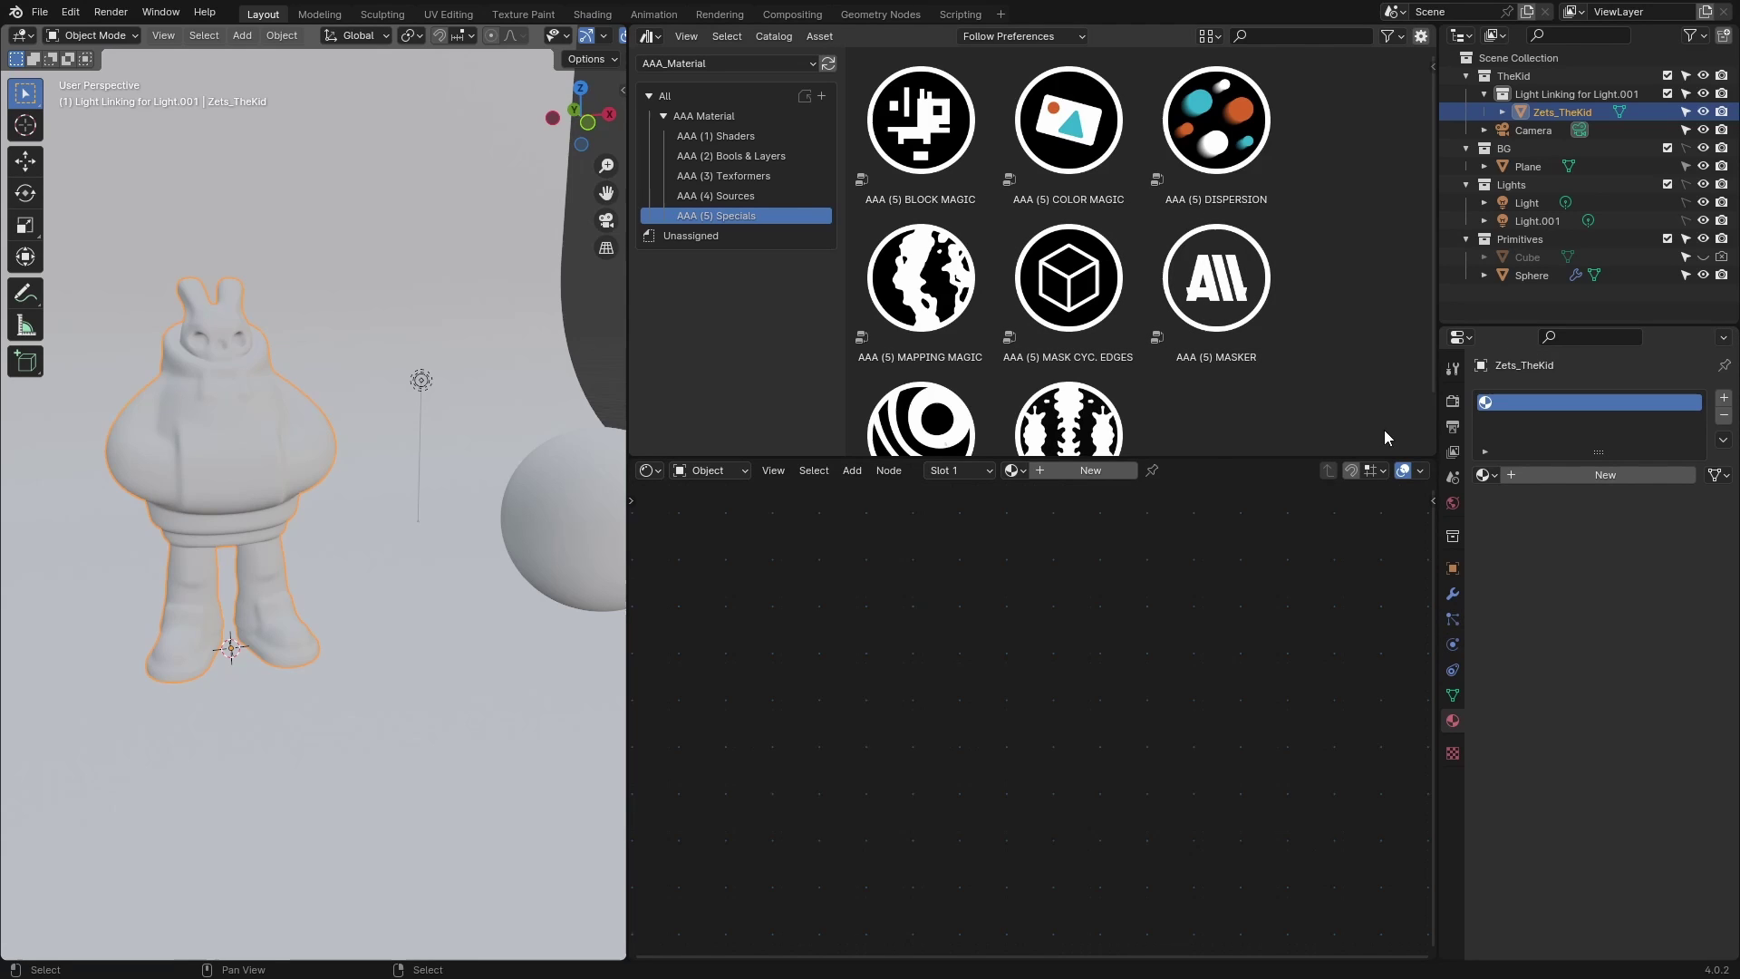
{"action": "left_click_drag", "start_coordinate": [1204, 454], "coordinate": [1203, 460]}
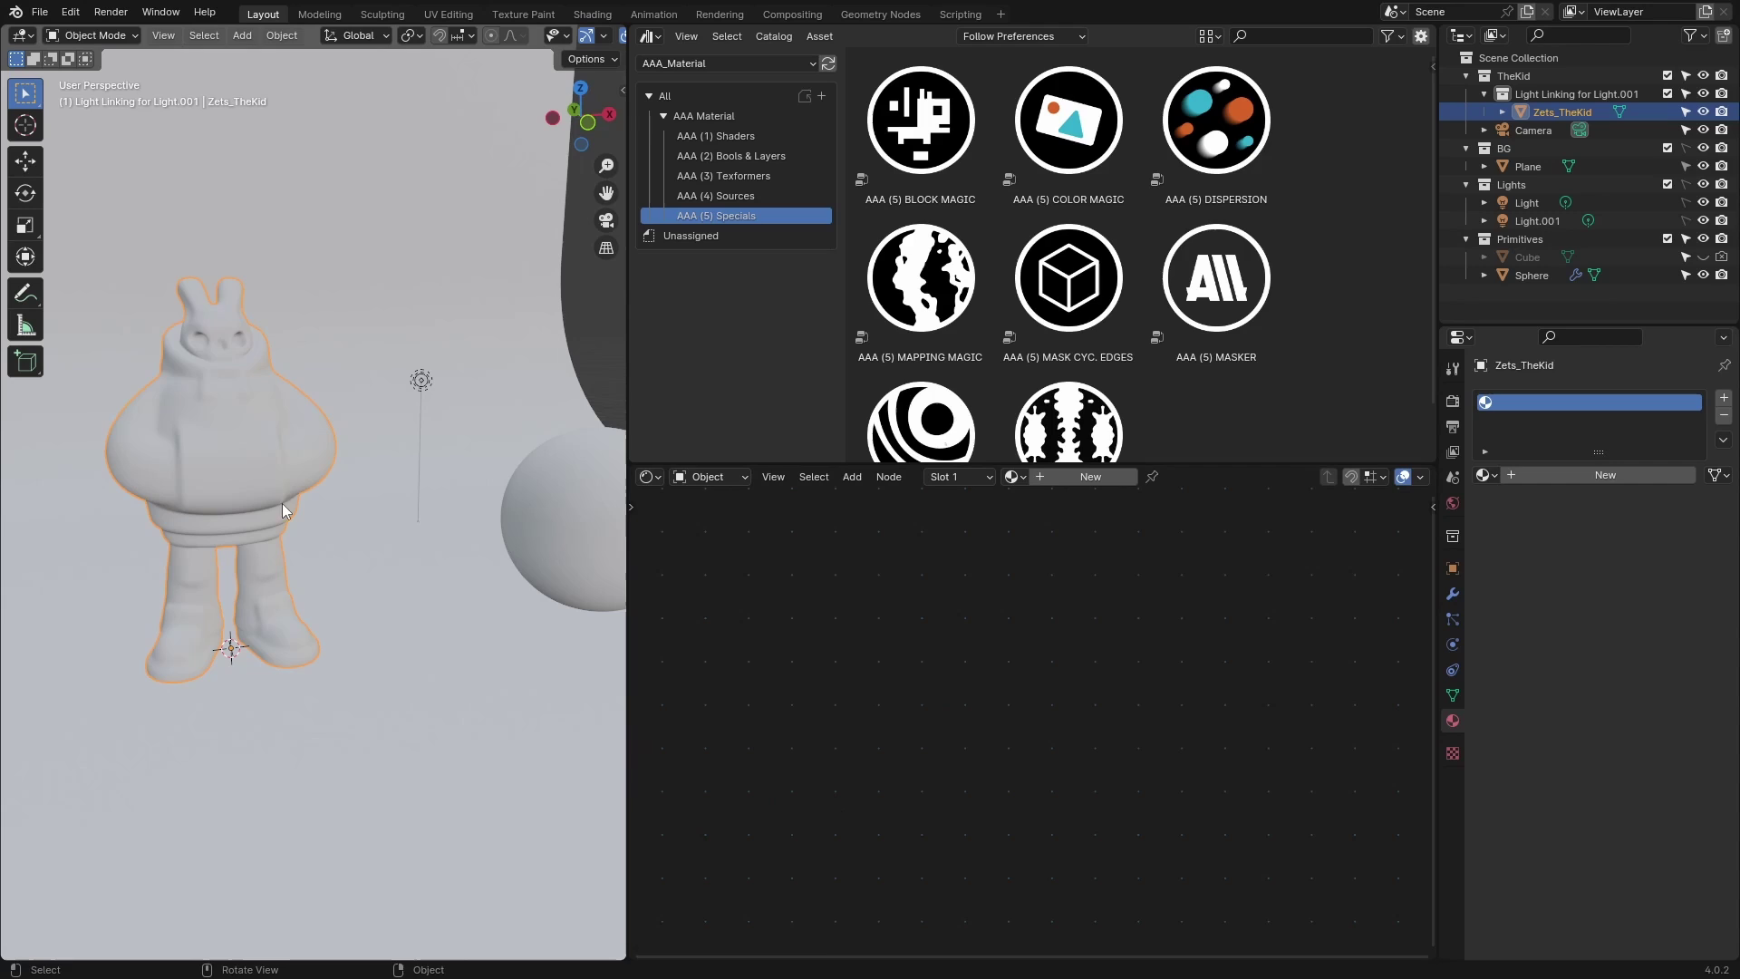
Step: Create a new material on Zets_TheKid and name it AAA_Material
{"action": "left_click", "coordinate": [1600, 477]}
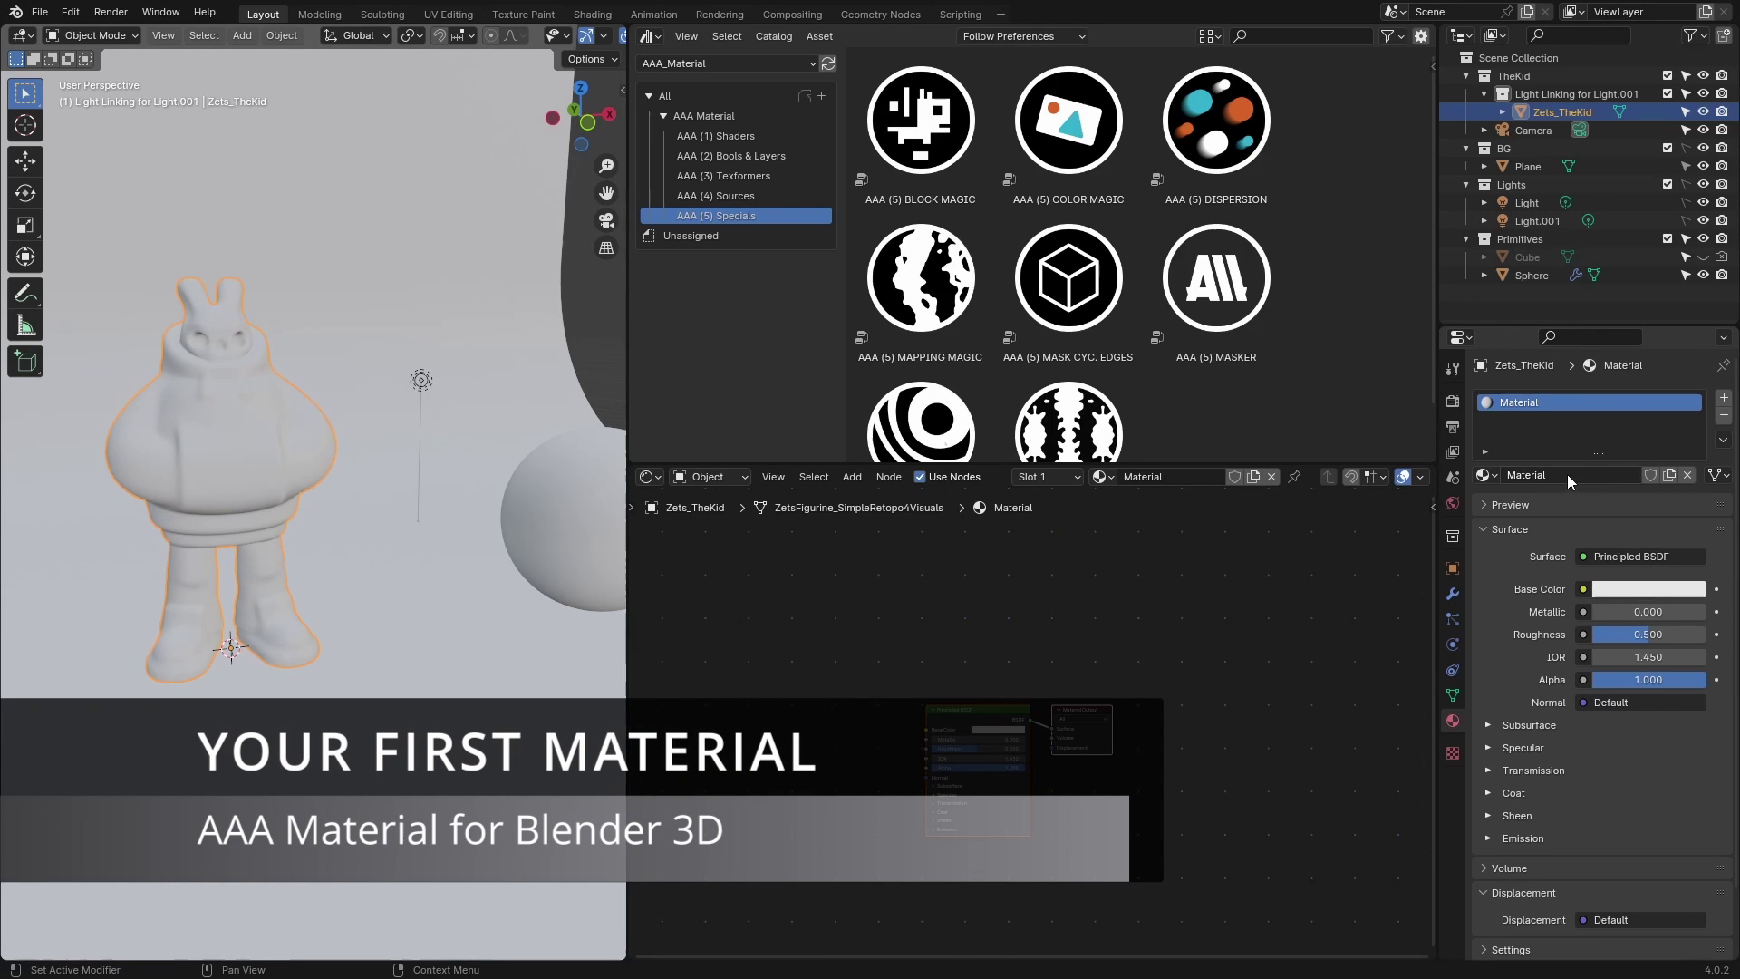
{"action": "double_click", "coordinate": [1509, 475]}
{"action": "type", "text": "AAA_"}
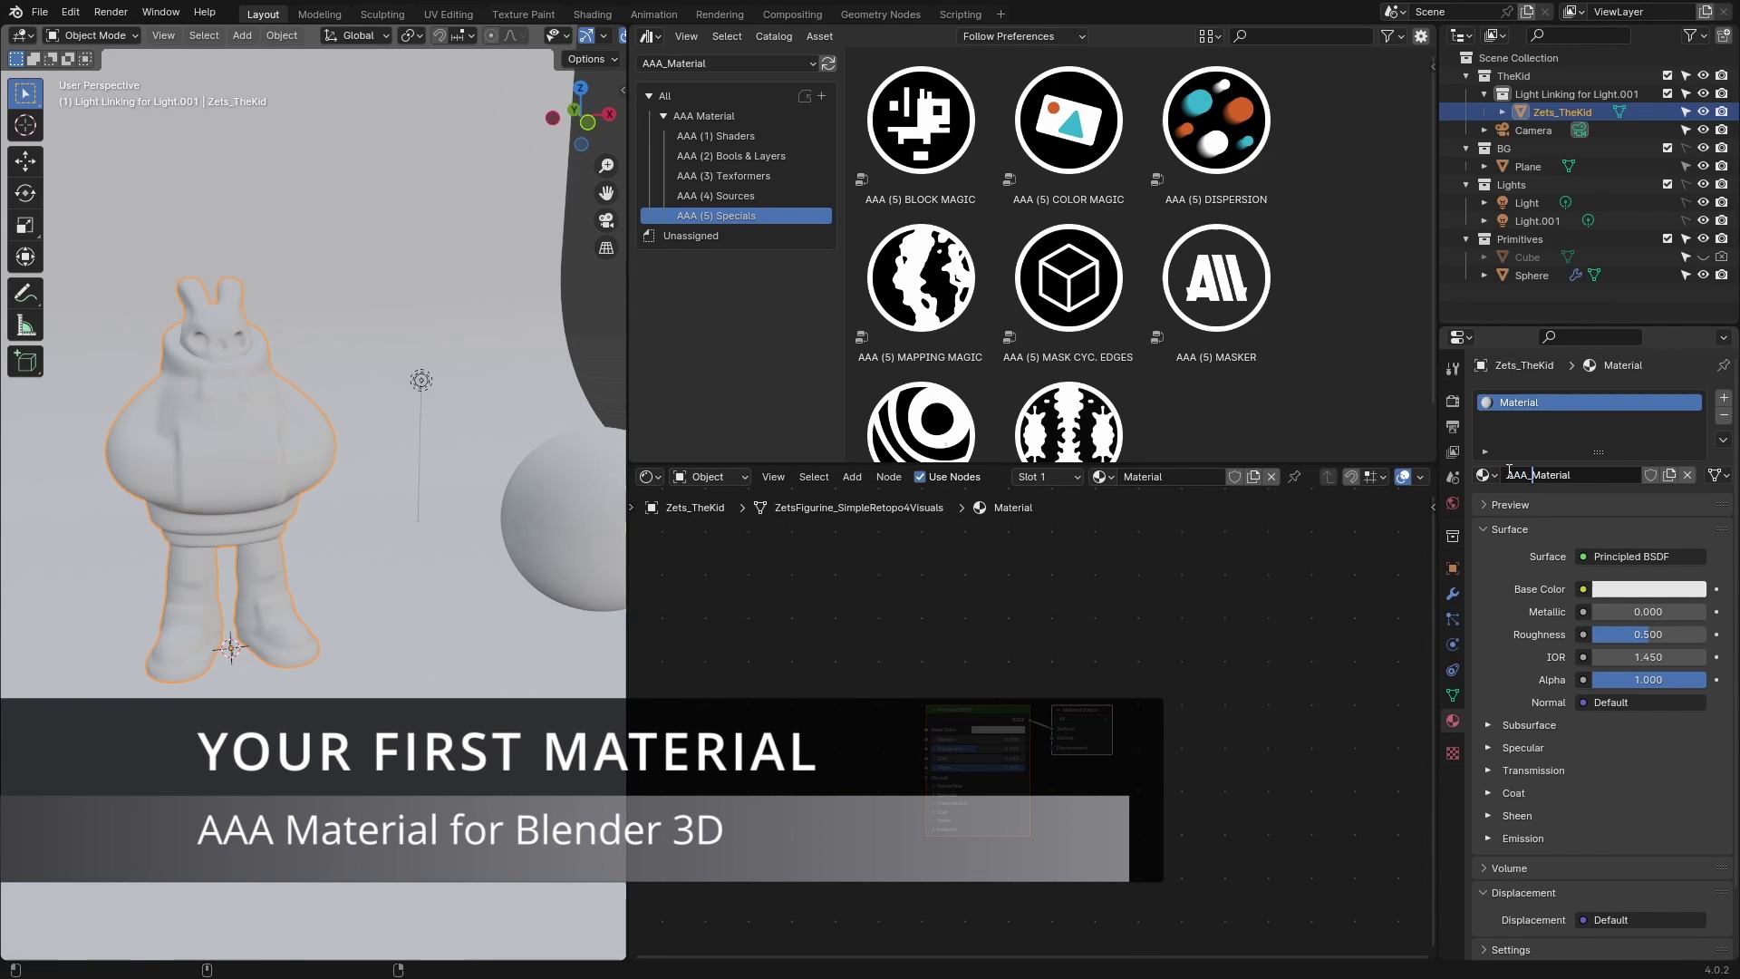
{"action": "key", "text": "Return"}
{"action": "middle_click_drag", "start_coordinate": [858, 708], "coordinate": [1003, 677]}
{"action": "scroll", "coordinate": [1003, 677], "scroll_direction": "up", "scroll_amount": 2}
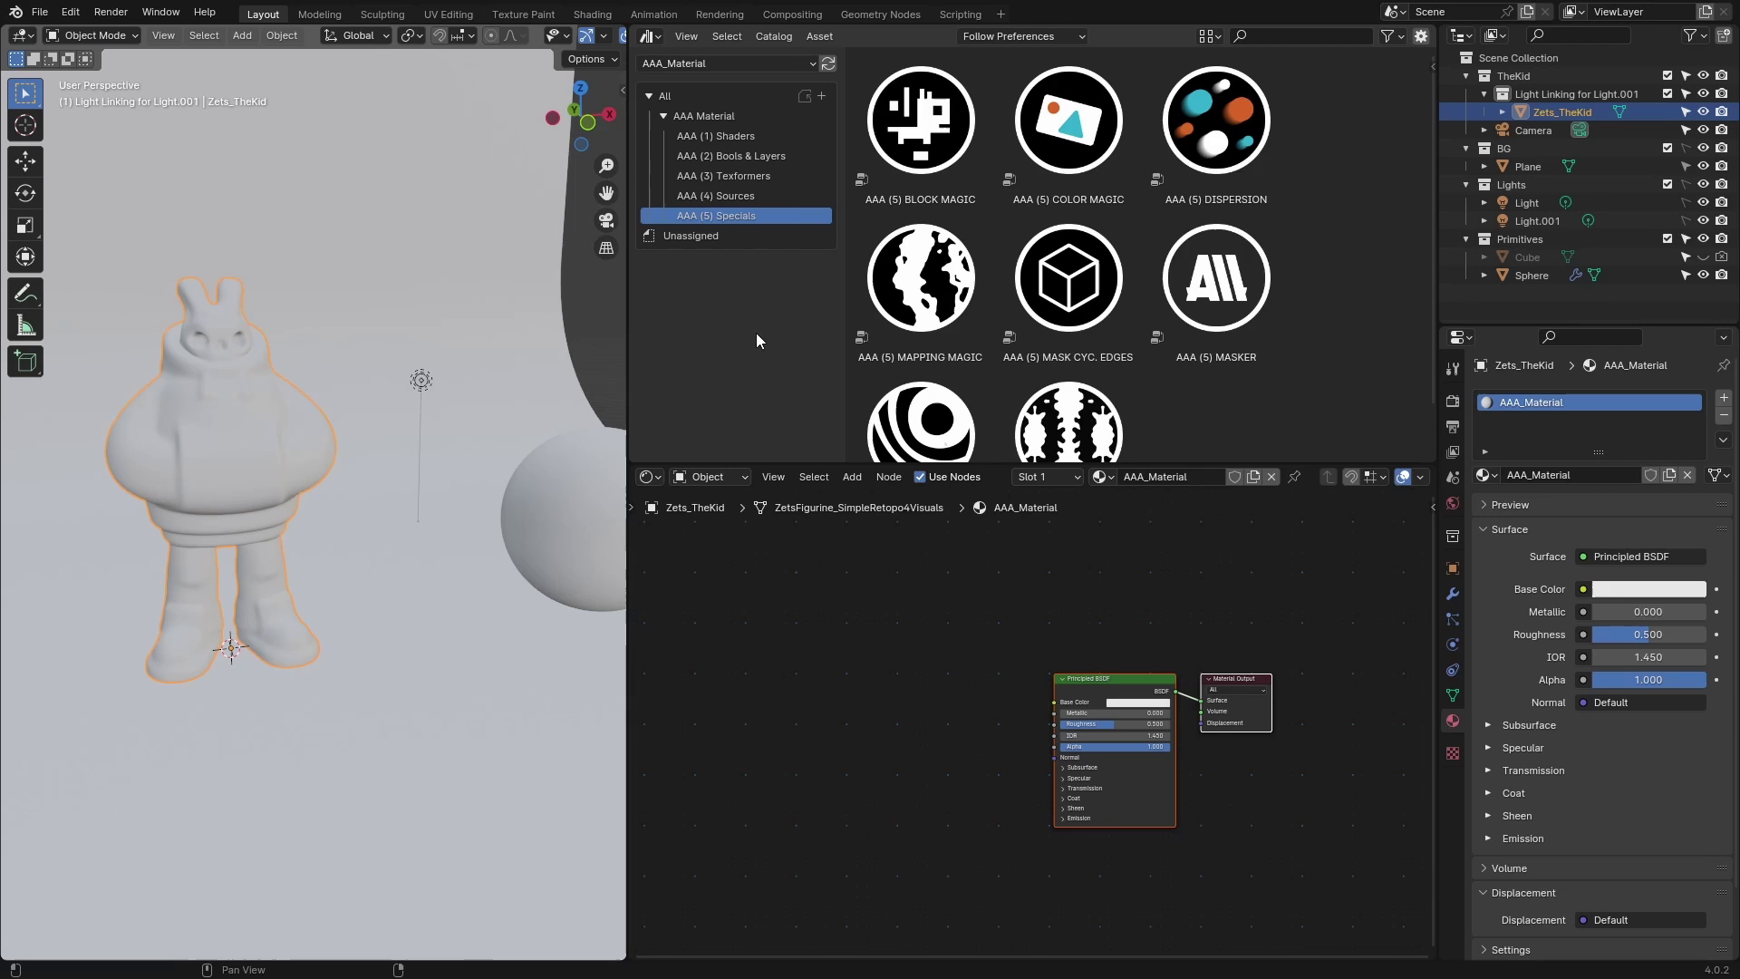
Step: Add the AAA (3) TEX. COORDINATE node from the AAA (3) Texformers catalog to the material's node tree, well ahead of the Principled BSDF
{"action": "left_click", "coordinate": [761, 178]}
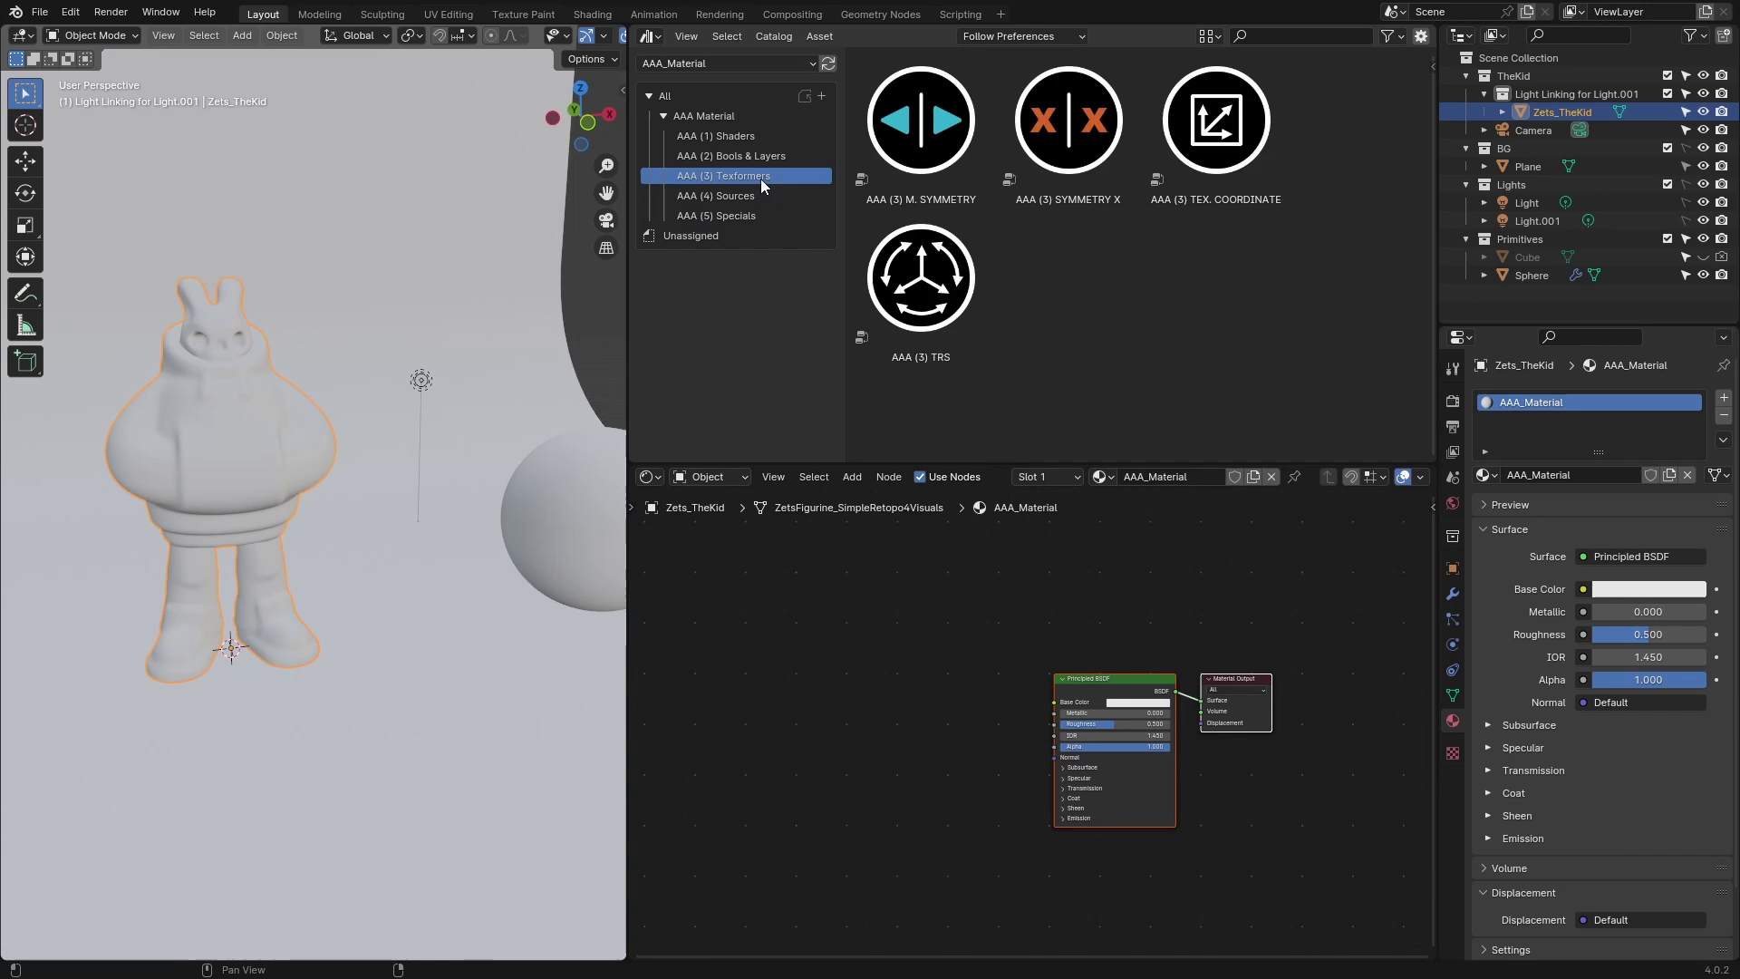
{"action": "left_click_drag", "start_coordinate": [1248, 160], "coordinate": [828, 748]}
{"action": "middle_click_drag", "start_coordinate": [828, 747], "coordinate": [904, 696]}
{"action": "left_click_drag", "start_coordinate": [839, 742], "coordinate": [757, 735]}
{"action": "scroll", "coordinate": [767, 739], "scroll_direction": "up", "scroll_amount": 5}
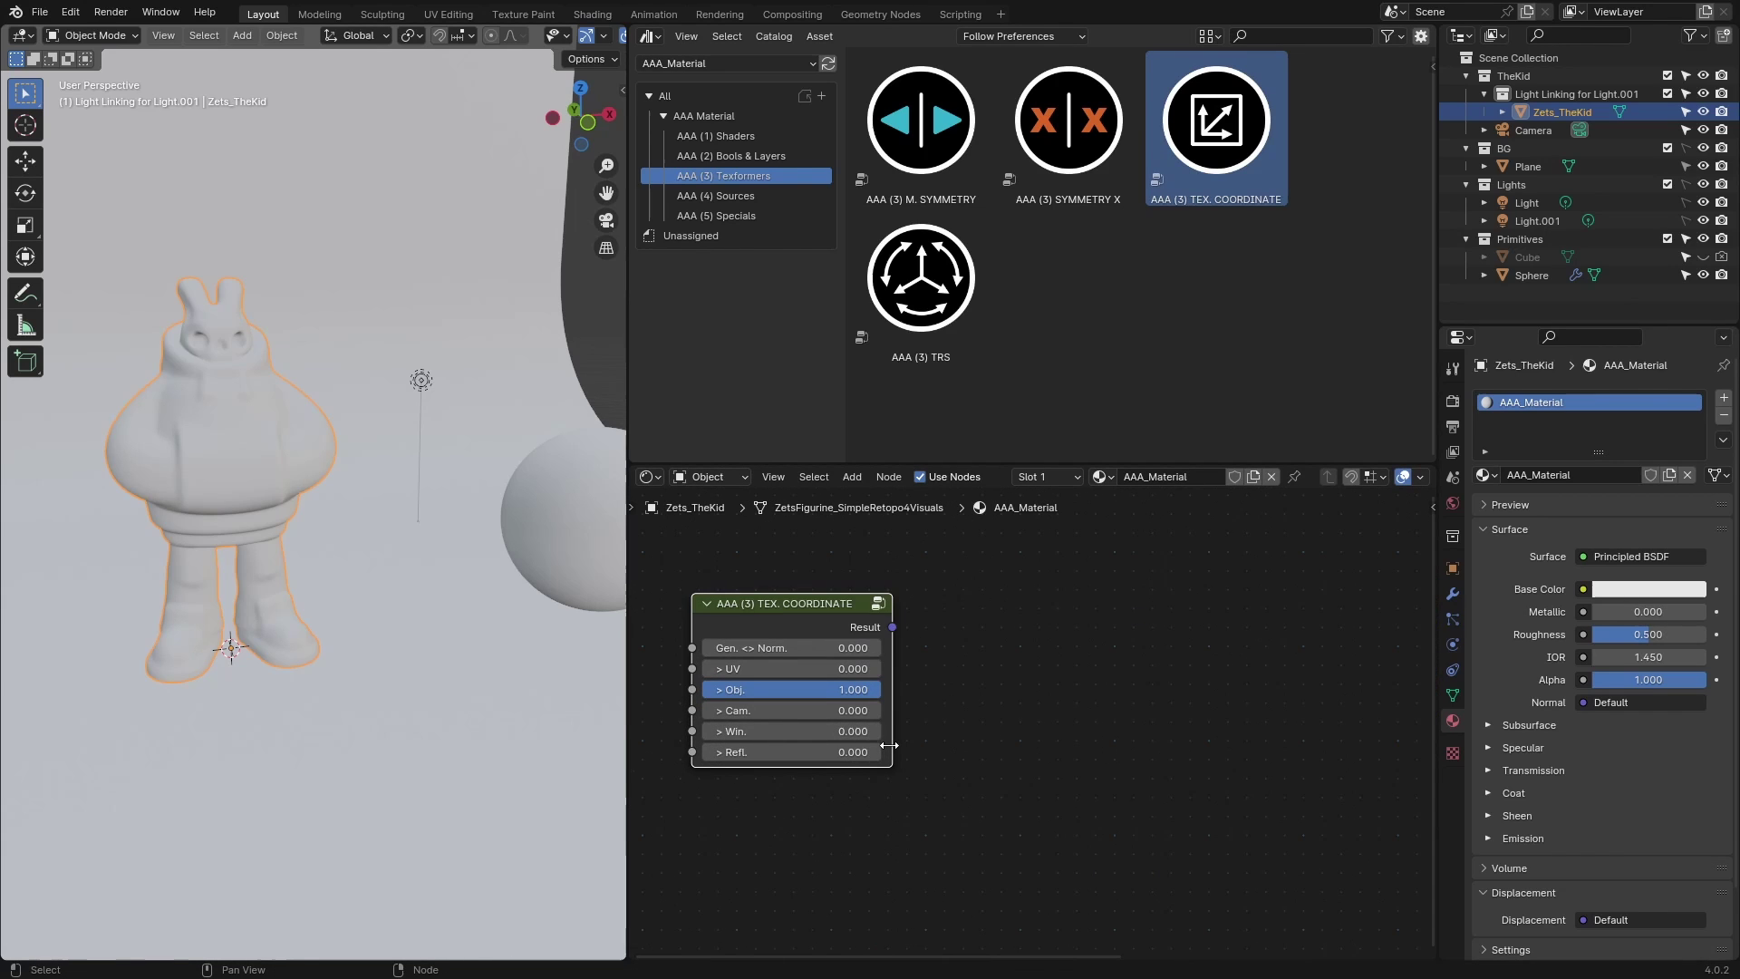
{"action": "mouse_move", "coordinate": [804, 617]}
{"action": "left_mouse_down"}
{"action": "mouse_move", "coordinate": [761, 634]}
{"action": "mouse_move", "coordinate": [783, 636]}
{"action": "left_mouse_up"}
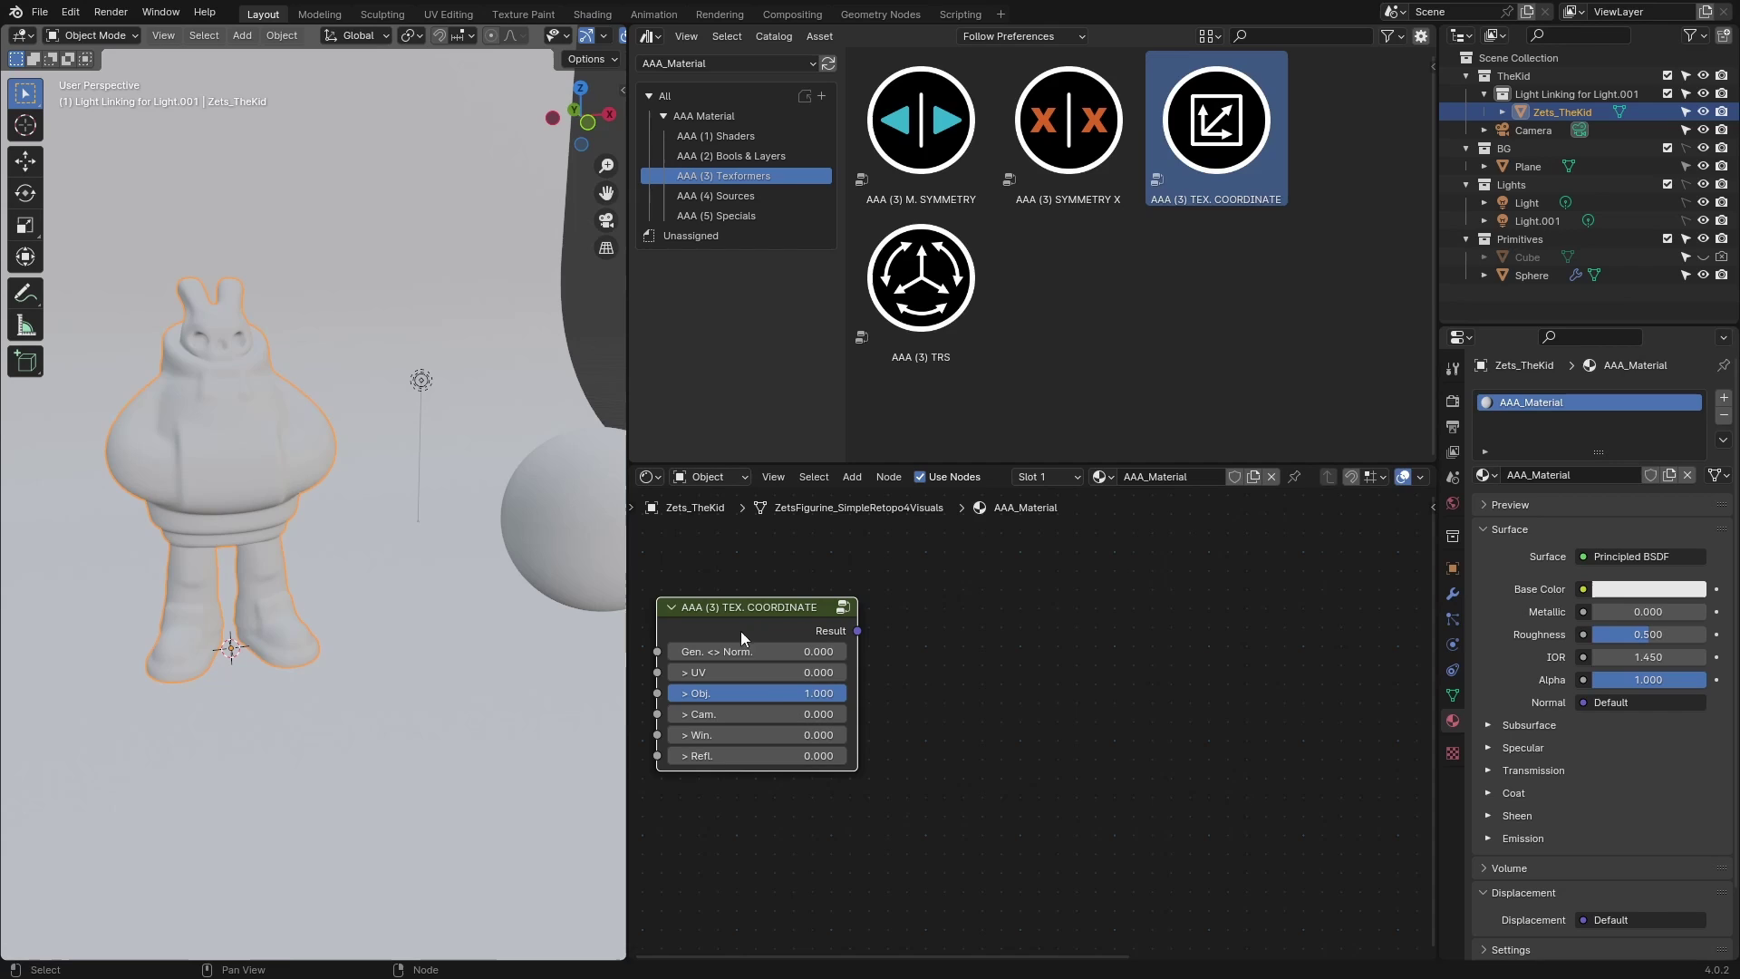
Step: Try the texture coordinate node with UV at 1.000 and Obj. at 0.000 and 1.000, and undo back to Obj. alone
{"action": "left_click_drag", "start_coordinate": [790, 694], "coordinate": [671, 693]}
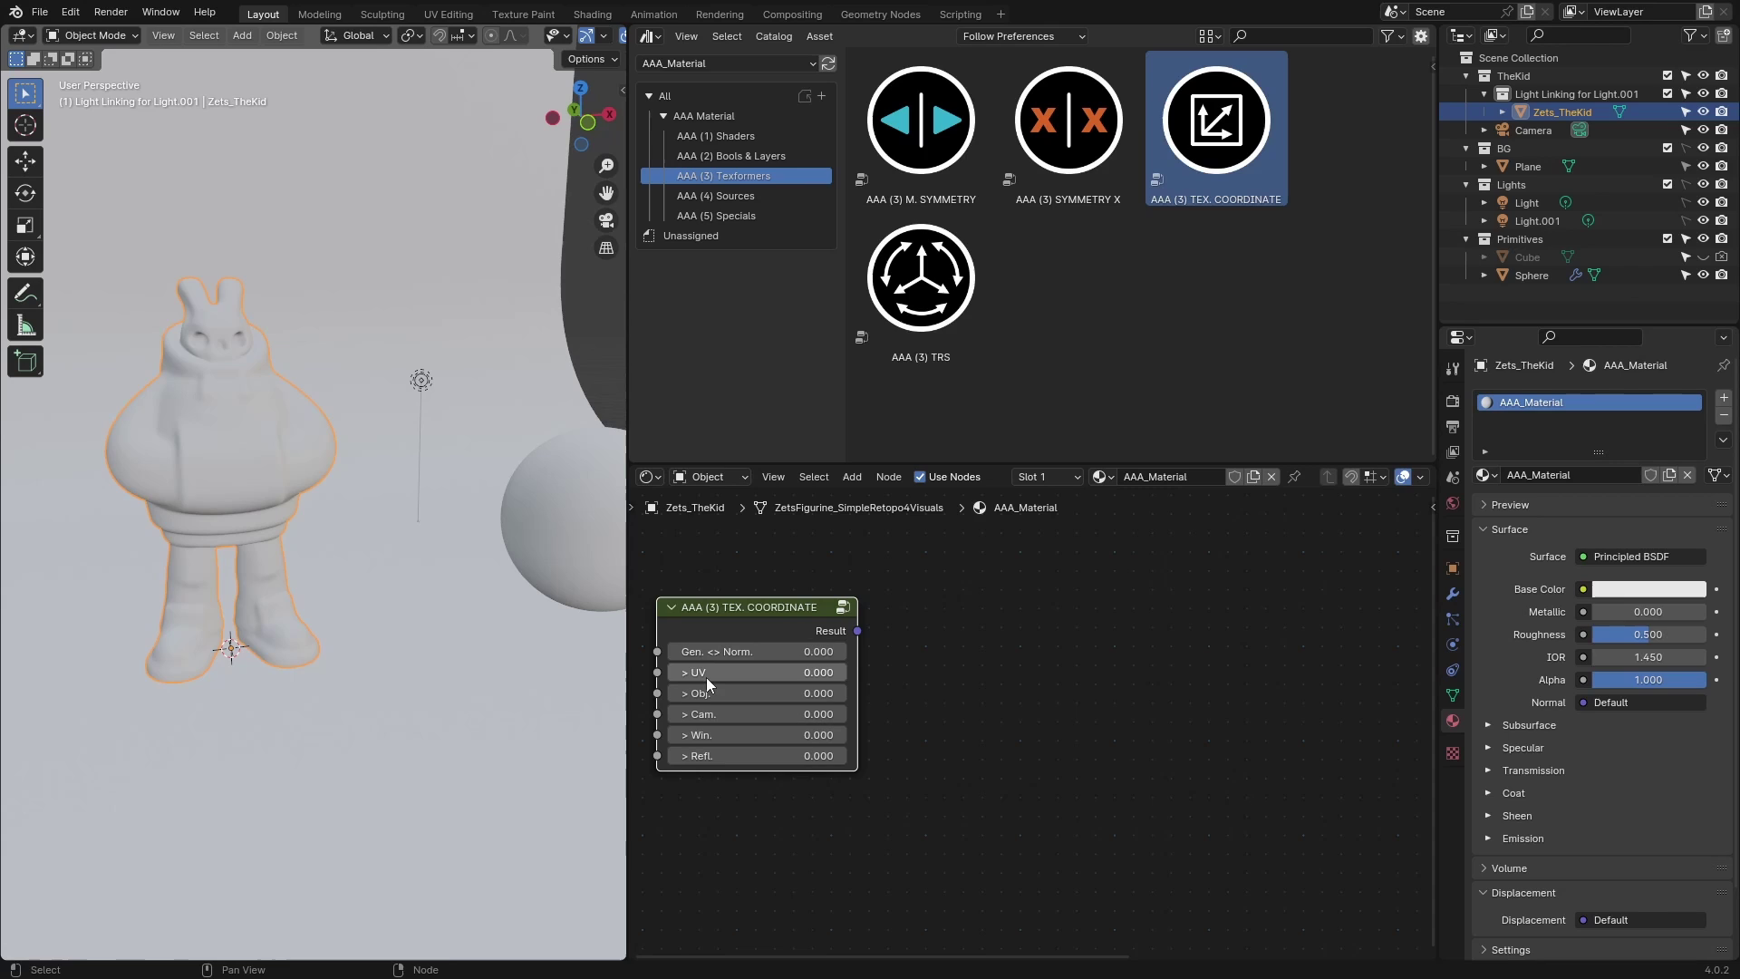
{"action": "left_click_drag", "start_coordinate": [705, 675], "coordinate": [787, 675]}
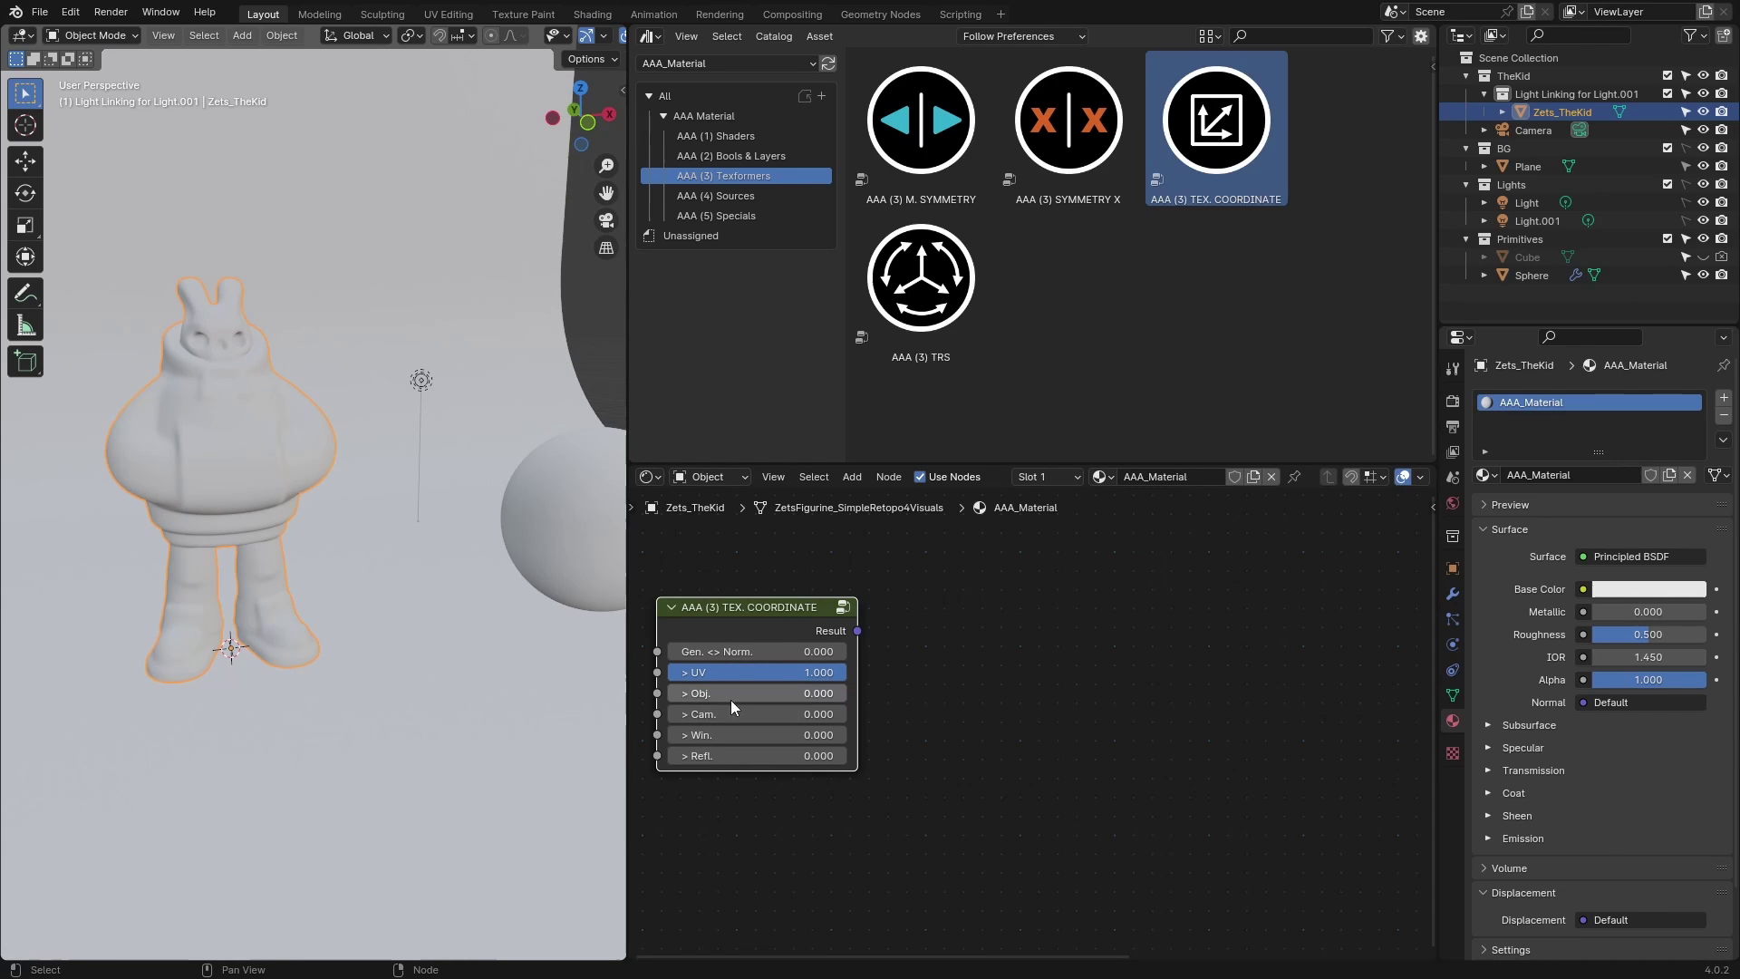
{"action": "left_click_drag", "start_coordinate": [718, 694], "coordinate": [779, 693]}
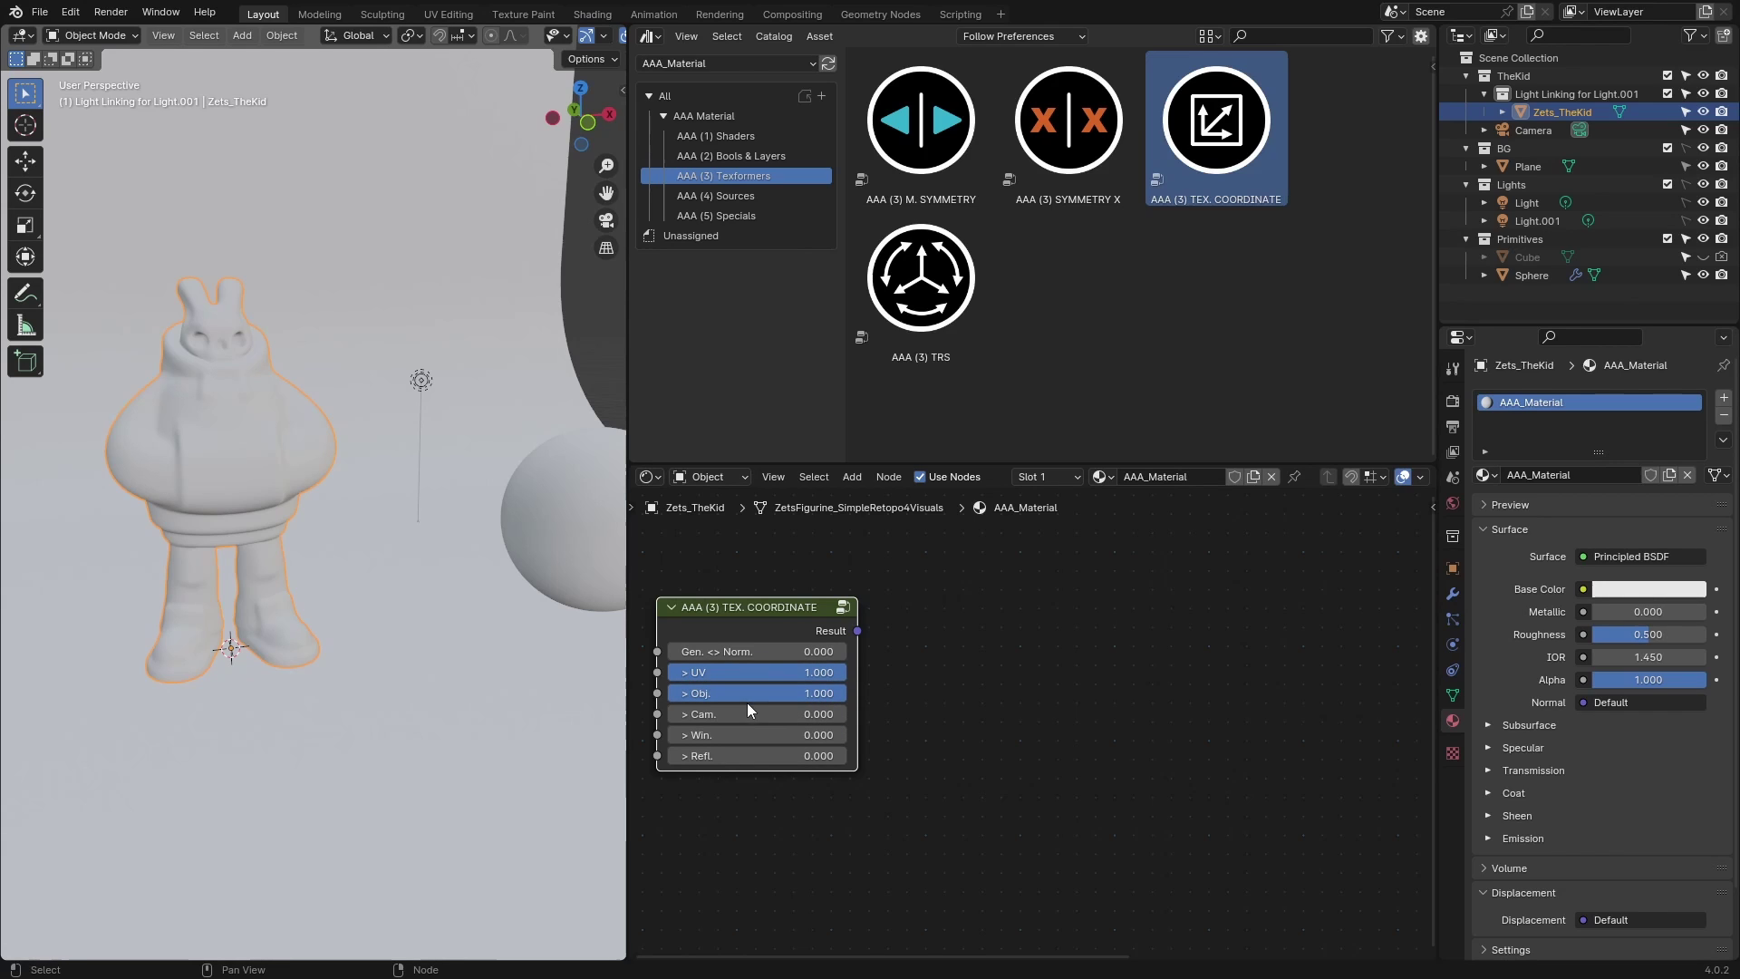
{"action": "mouse_move", "coordinate": [830, 697]}
{"action": "left_mouse_down"}
{"action": "mouse_move", "coordinate": [748, 697]}
{"action": "mouse_move", "coordinate": [846, 693]}
{"action": "left_mouse_up"}
{"action": "key", "text": "ctrl+z"}
Step: Add the AAA (3) TRS node from the asset library between the texture coordinate node and the Principled BSDF
{"action": "scroll", "coordinate": [870, 651], "scroll_direction": "down", "scroll_amount": 8}
{"action": "middle_click_drag", "start_coordinate": [951, 650], "coordinate": [874, 665]}
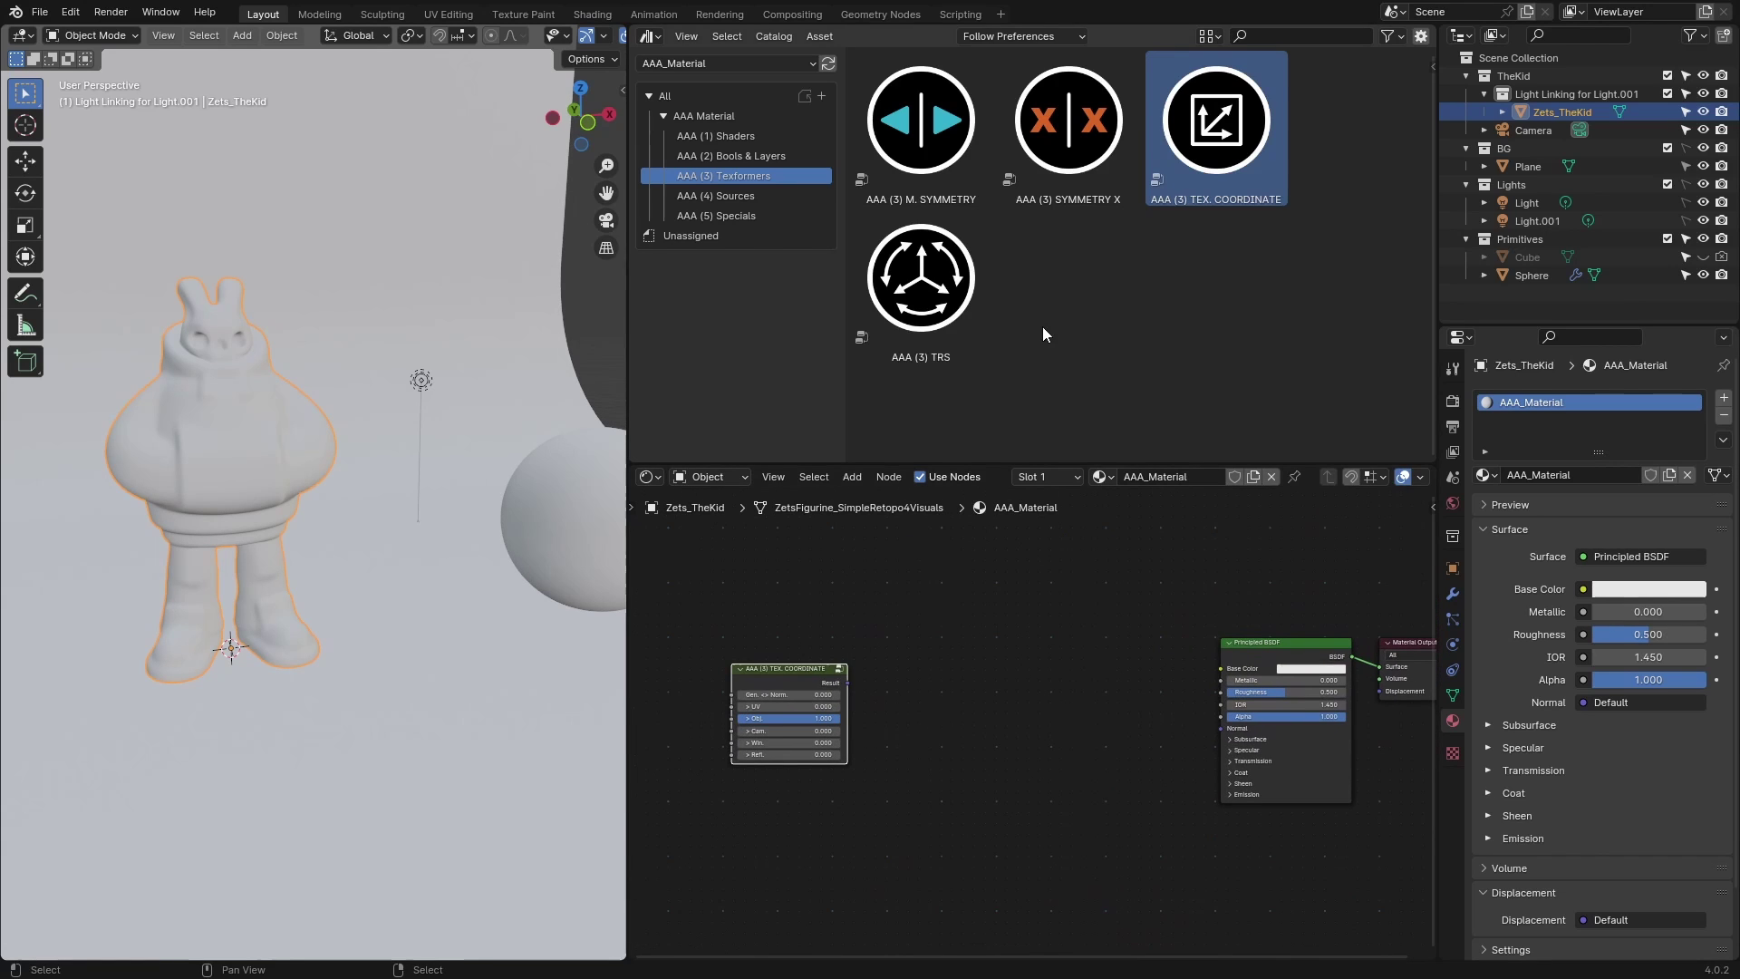
{"action": "left_click_drag", "start_coordinate": [920, 281], "coordinate": [850, 634]}
{"action": "scroll", "coordinate": [876, 668], "scroll_direction": "up", "scroll_amount": 3}
{"action": "middle_click_drag", "start_coordinate": [954, 634], "coordinate": [1024, 624]}
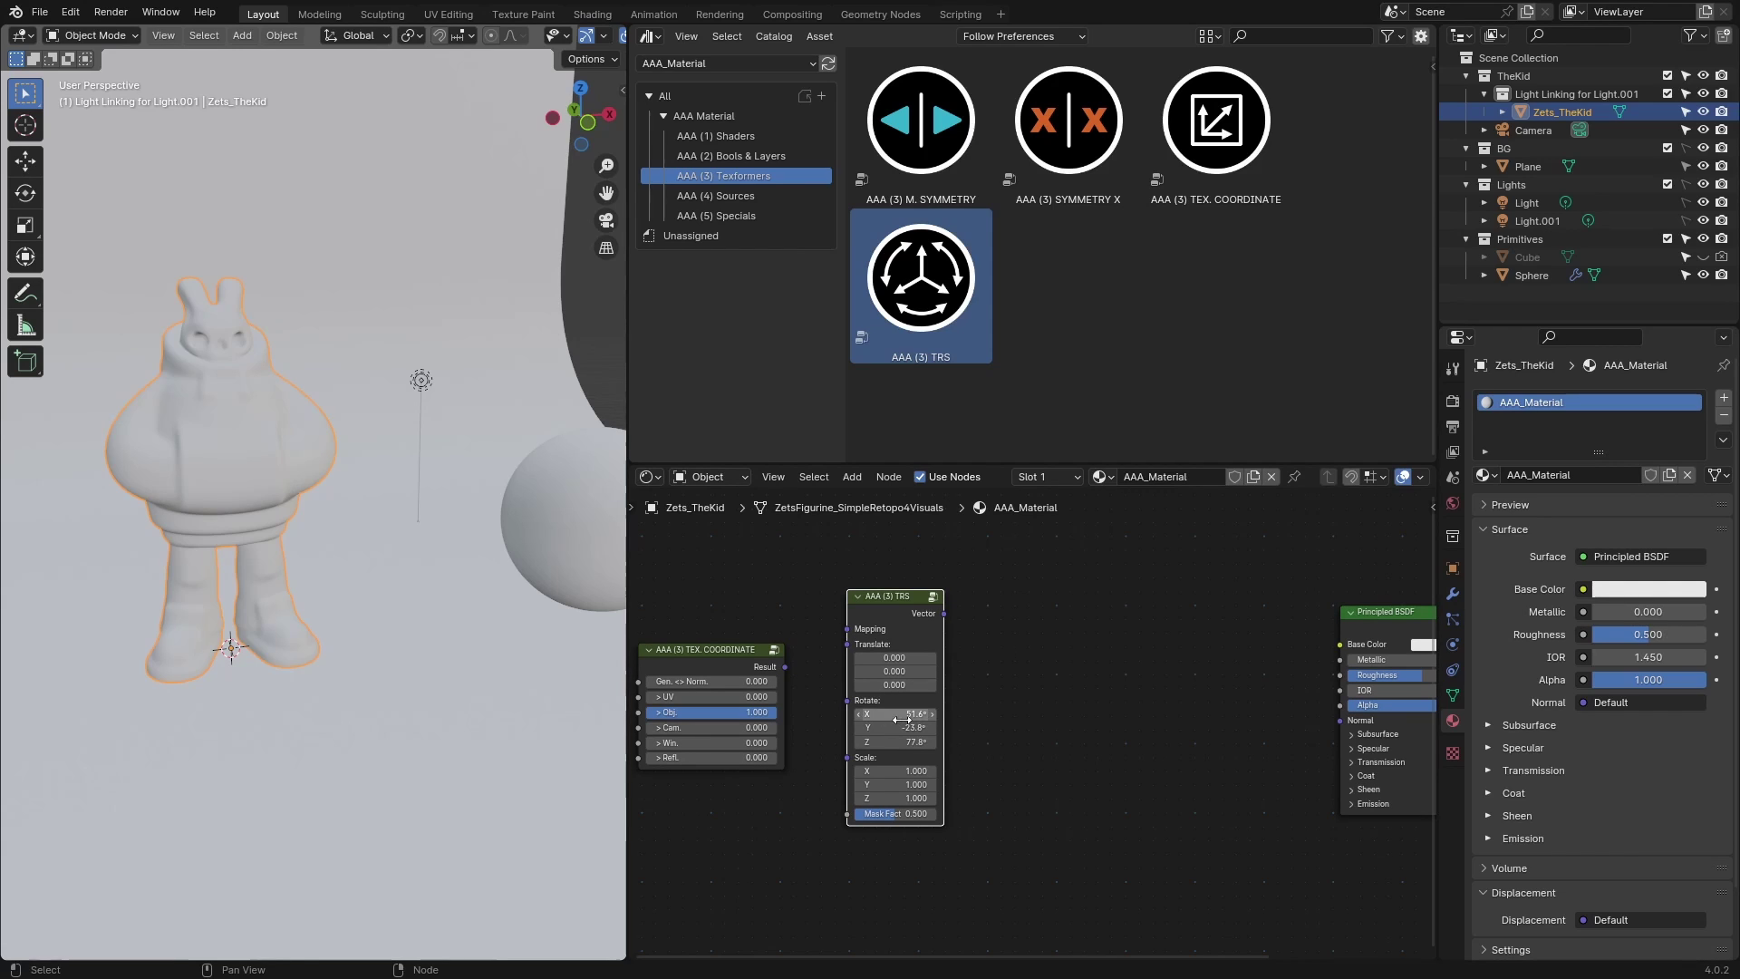
Step: Set the TRS node's X, Y and Z rotation to 0°
{"action": "left_click_drag", "start_coordinate": [898, 714], "coordinate": [898, 741]}
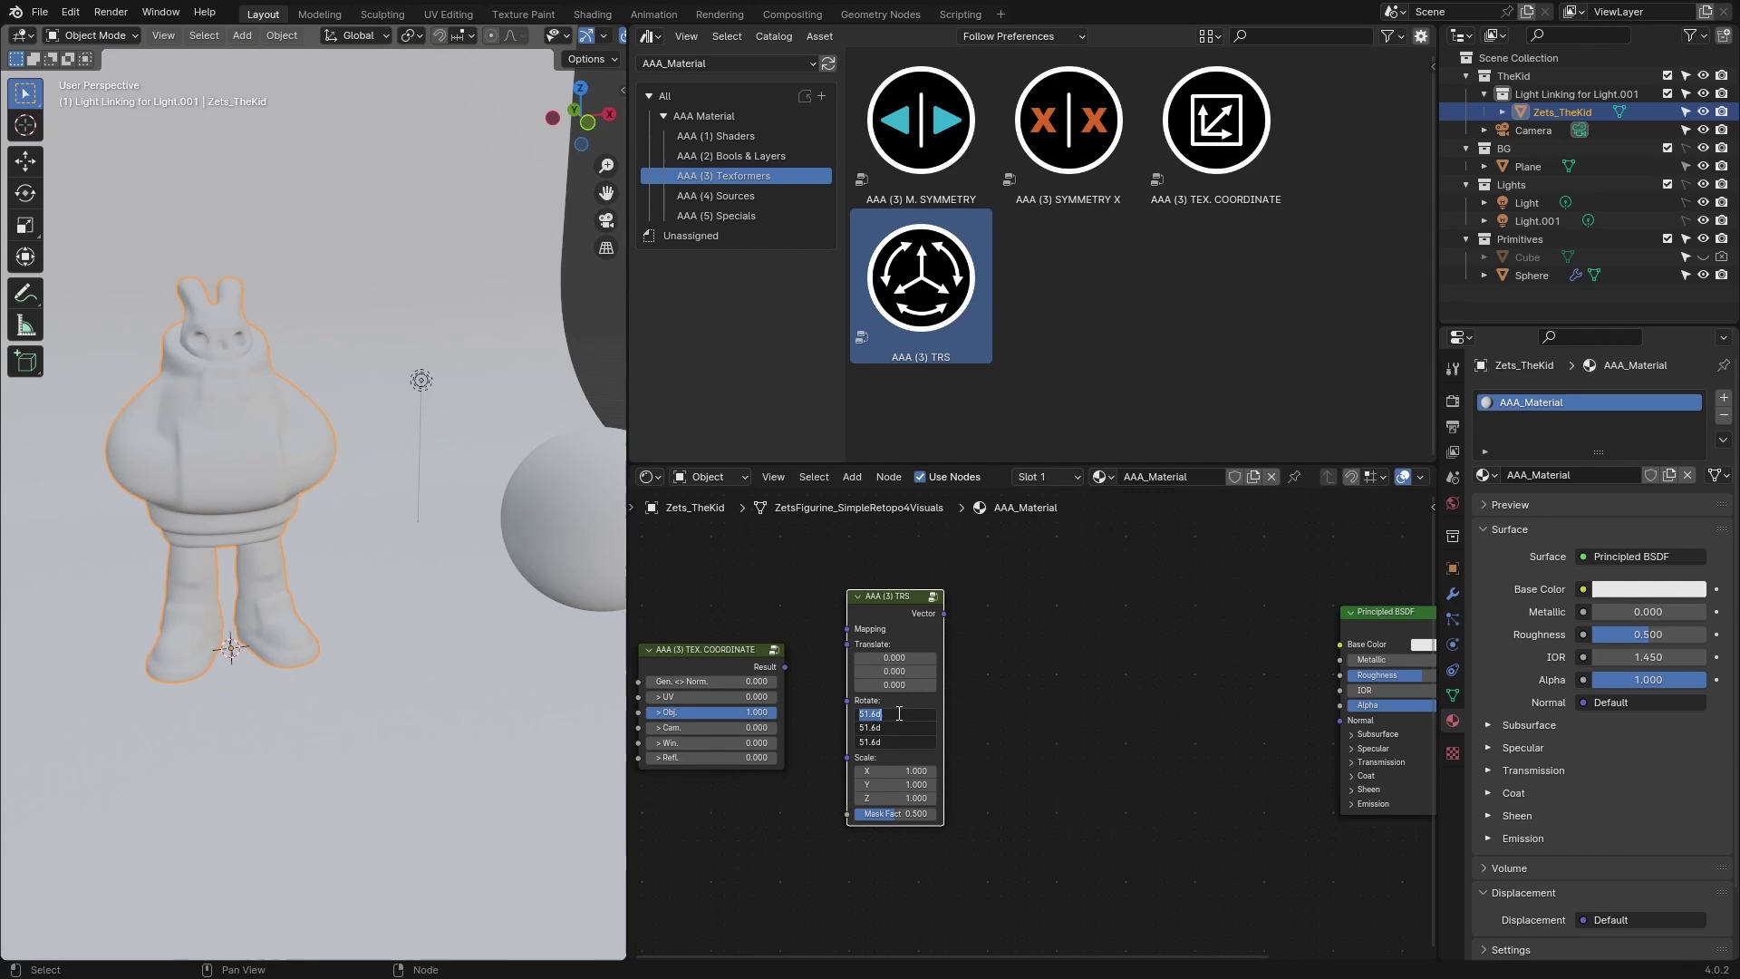
{"action": "type", "text": "0"}
{"action": "key", "text": "Return"}
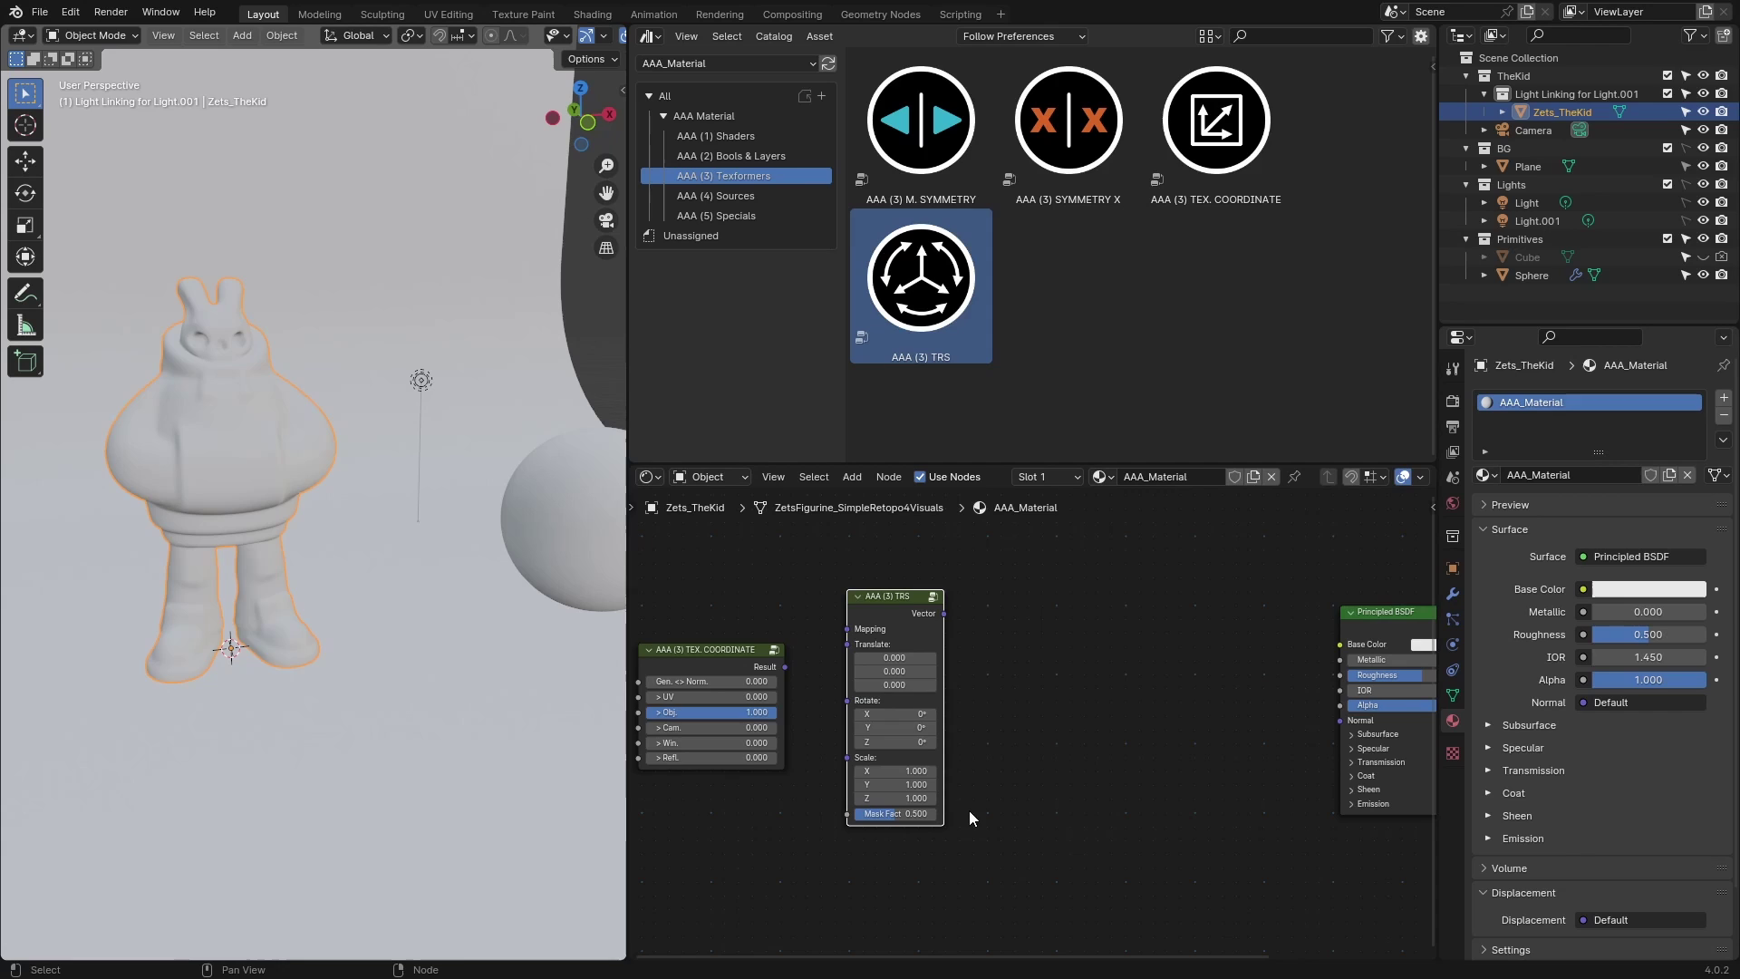
Step: Add a standard Mapping node below the texture coordinate and TRS nodes
{"action": "scroll", "coordinate": [993, 698], "scroll_direction": "down", "scroll_amount": 2}
{"action": "key", "text": "shift+a"}
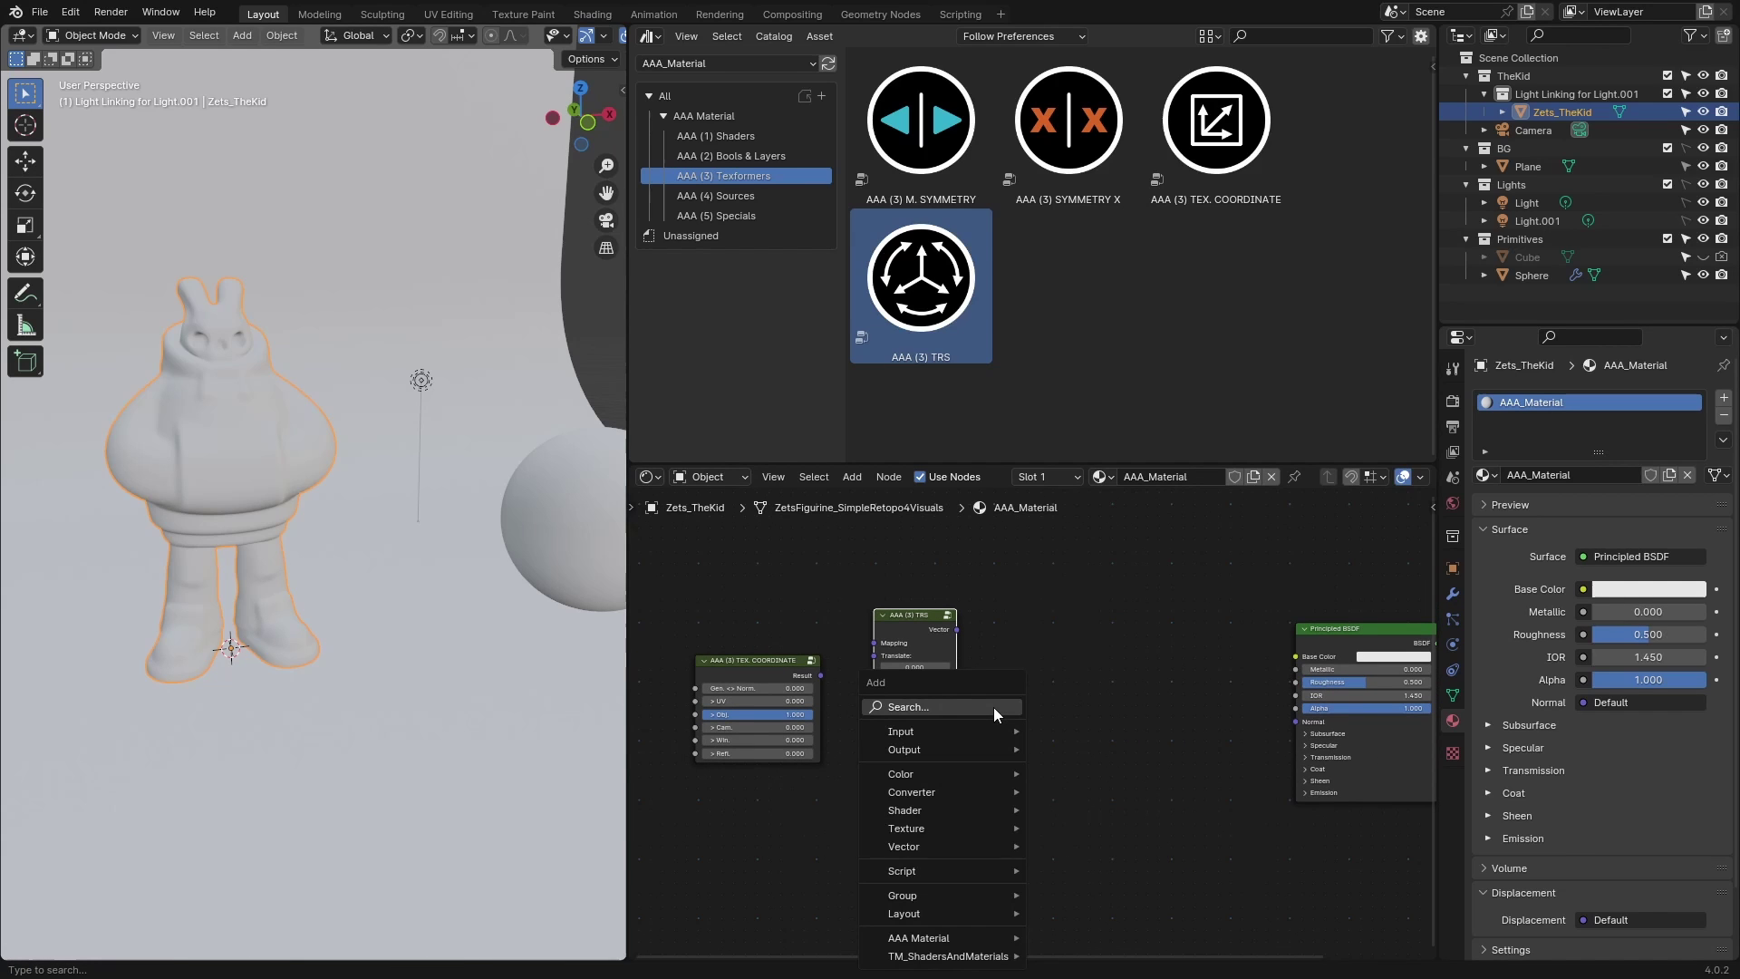
{"action": "type", "text": "mapp"}
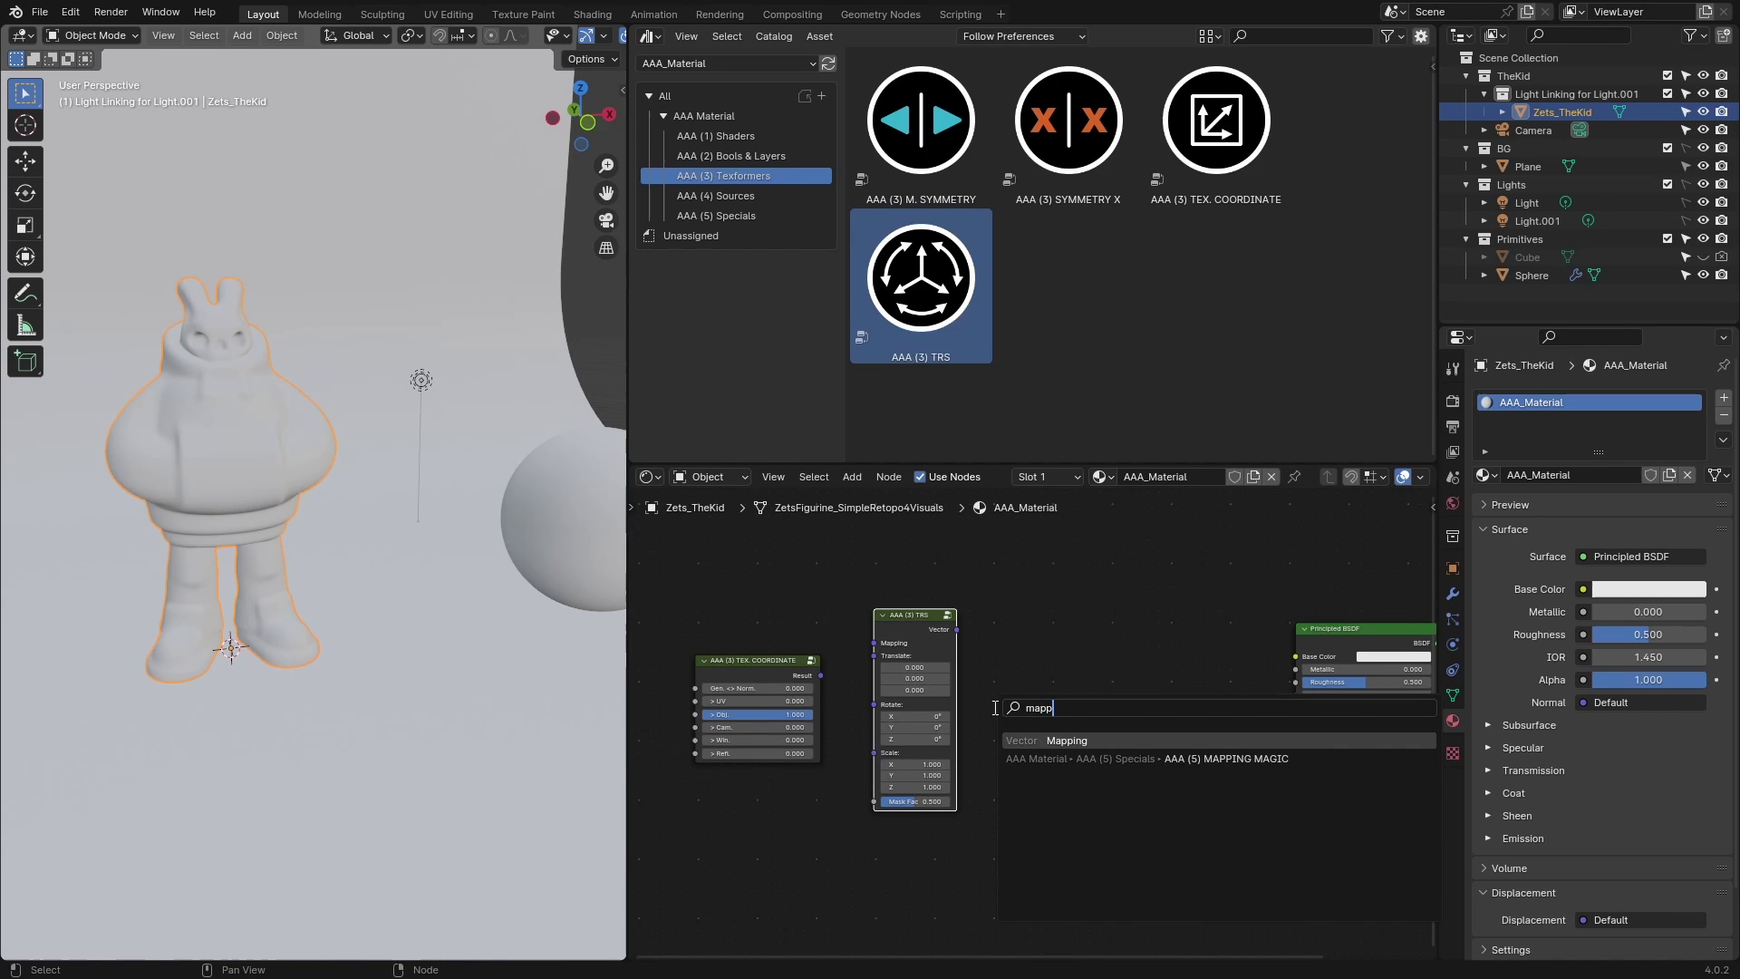
{"action": "key", "text": "Return"}
{"action": "left_click", "coordinate": [779, 800]}
{"action": "middle_click_drag", "start_coordinate": [897, 761], "coordinate": [951, 741]}
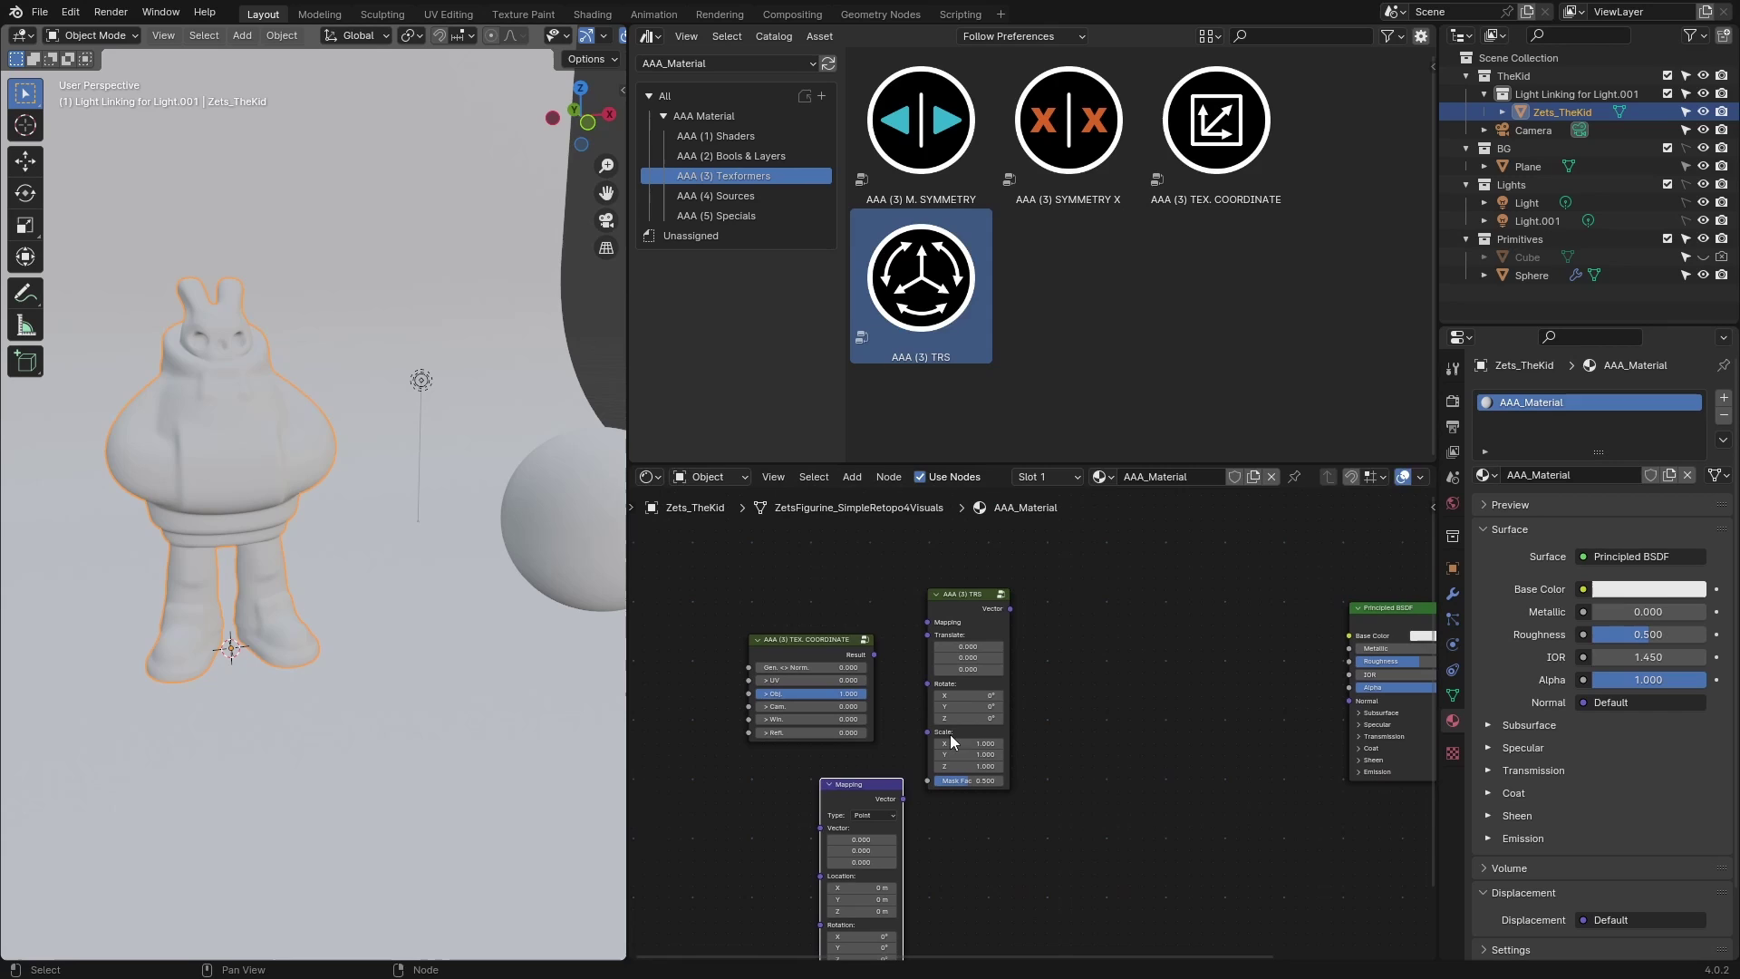
Step: Spread out the texture coordinate, Mapping and TRS nodes so they sit side by side without overlapping
{"action": "left_click_drag", "start_coordinate": [814, 644], "coordinate": [703, 634]}
{"action": "left_click_drag", "start_coordinate": [858, 785], "coordinate": [846, 689]}
{"action": "left_click_drag", "start_coordinate": [950, 594], "coordinate": [954, 594]}
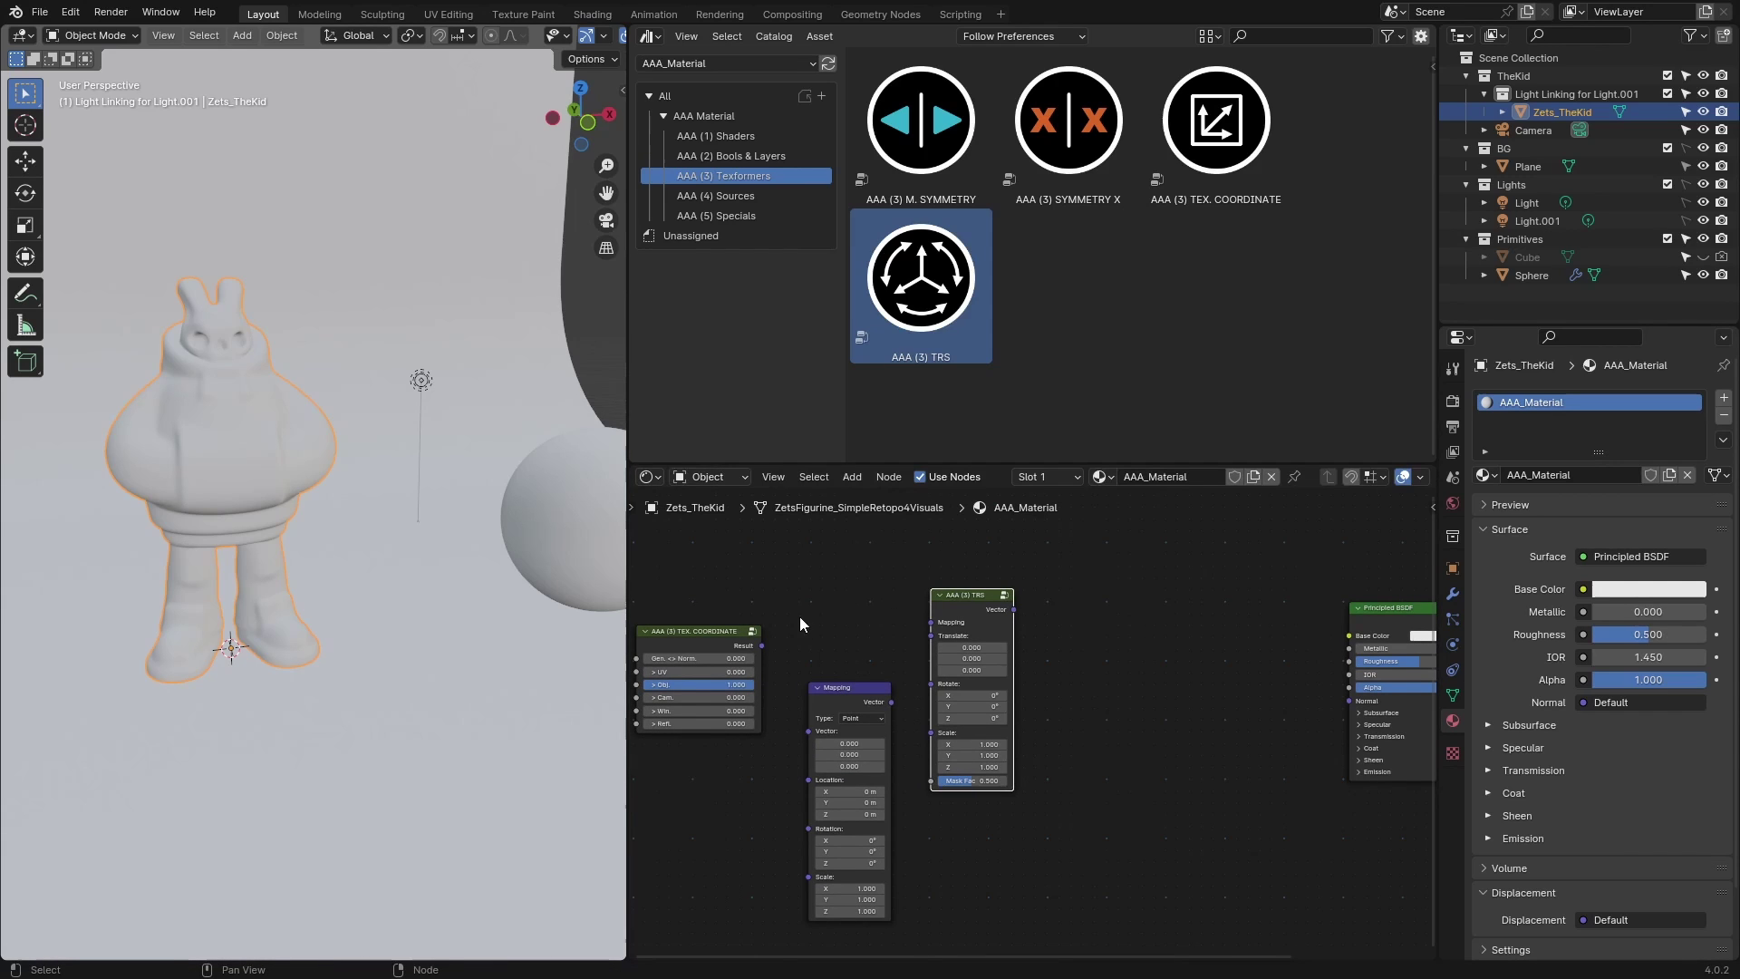
{"action": "middle_click_drag", "start_coordinate": [826, 609], "coordinate": [864, 624]}
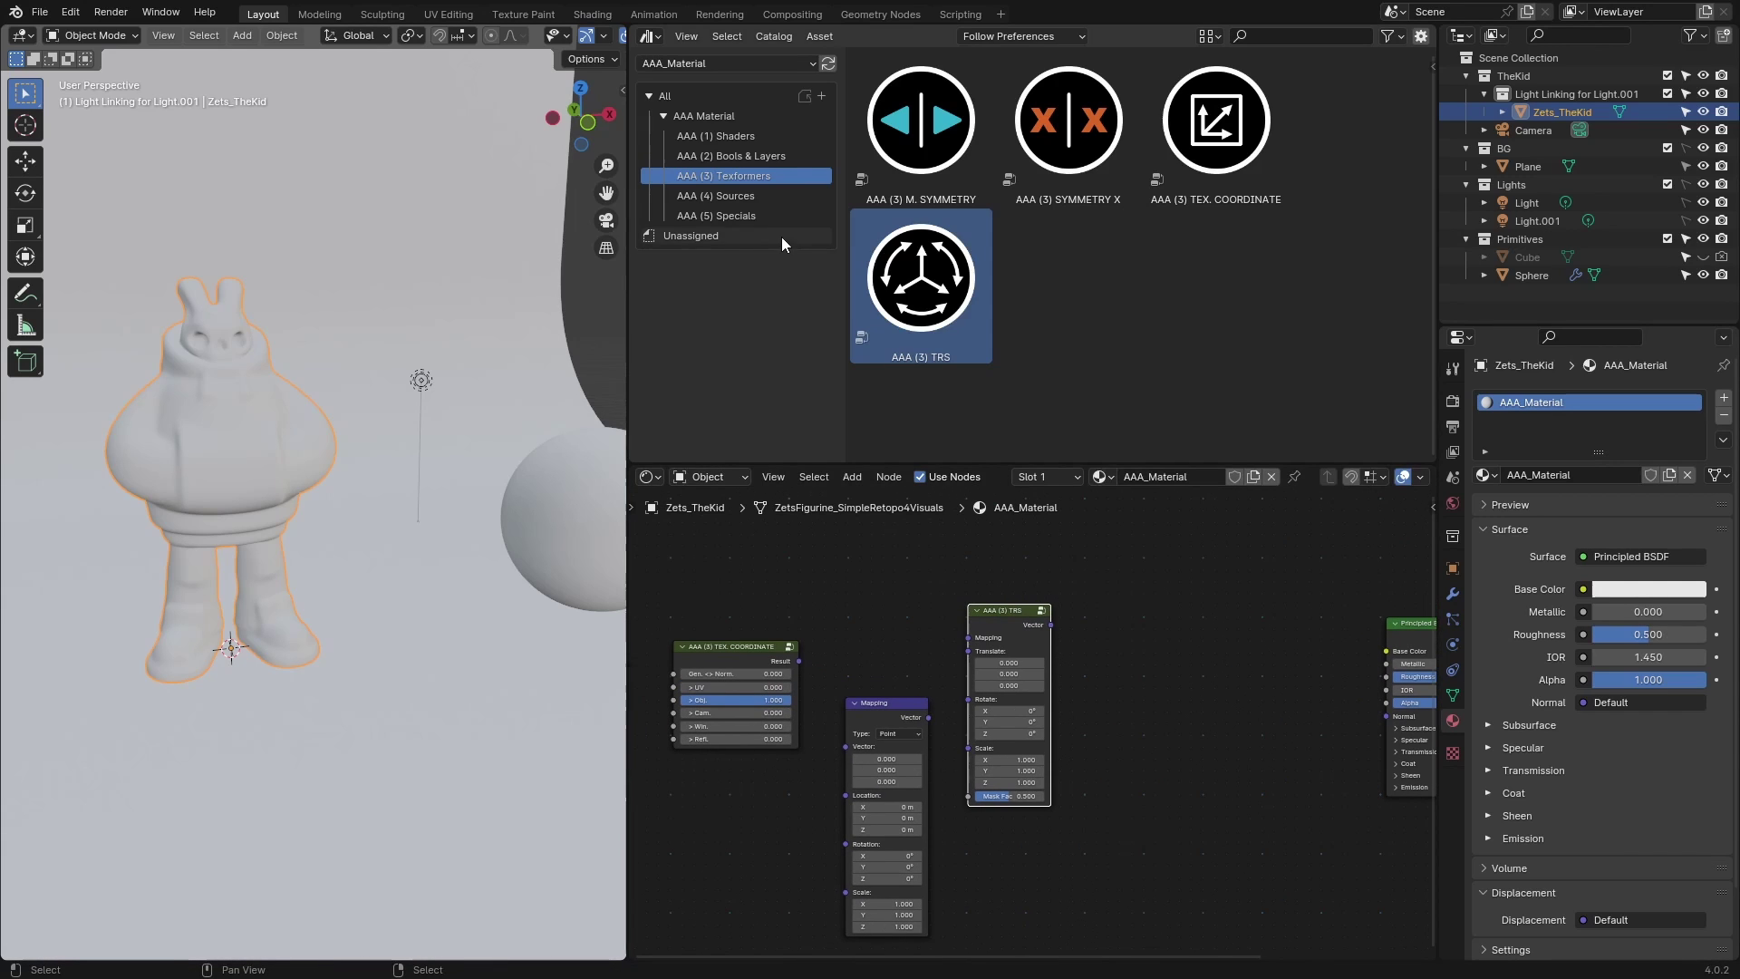
Step: Add the AAA (4) MASK STRIPES node from the AAA (4) Sources catalog between the TRS node and the Principled BSDF
{"action": "left_click", "coordinate": [747, 196]}
{"action": "scroll", "coordinate": [1067, 312], "scroll_direction": "down", "scroll_amount": 3}
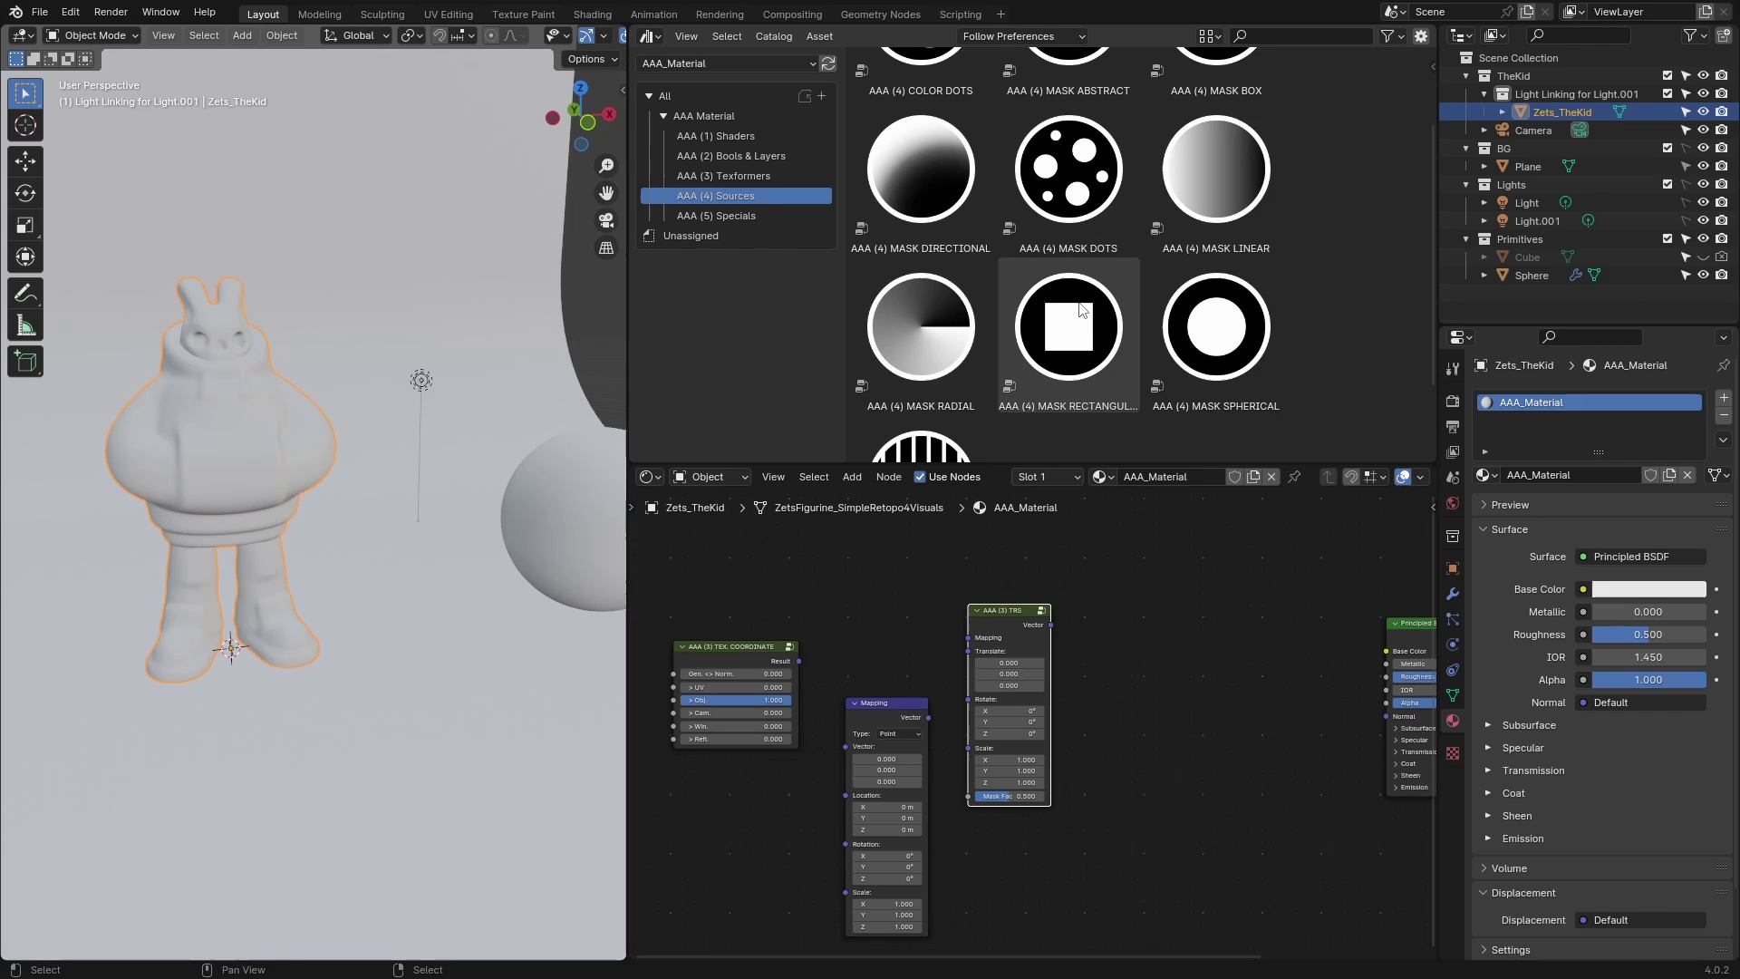
{"action": "scroll", "coordinate": [1069, 312], "scroll_direction": "up", "scroll_amount": 2}
{"action": "scroll", "coordinate": [1031, 388], "scroll_direction": "down", "scroll_amount": 4}
{"action": "left_click_drag", "start_coordinate": [942, 384], "coordinate": [1151, 668]}
Step: Connect the stripe mask's Sharp output to the Principled BSDF's Base Color and inspect the stripes on the character
{"action": "scroll", "coordinate": [1220, 598], "scroll_direction": "down", "scroll_amount": 2}
{"action": "middle_click_drag", "start_coordinate": [1260, 586], "coordinate": [1220, 578]}
{"action": "scroll", "coordinate": [1205, 616], "scroll_direction": "up", "scroll_amount": 3}
{"action": "mouse_move", "coordinate": [1193, 644]}
{"action": "middle_mouse_down"}
{"action": "mouse_move", "coordinate": [1235, 650]}
{"action": "mouse_move", "coordinate": [1197, 648]}
{"action": "middle_mouse_up"}
{"action": "left_click_drag", "start_coordinate": [1198, 648], "coordinate": [1372, 629]}
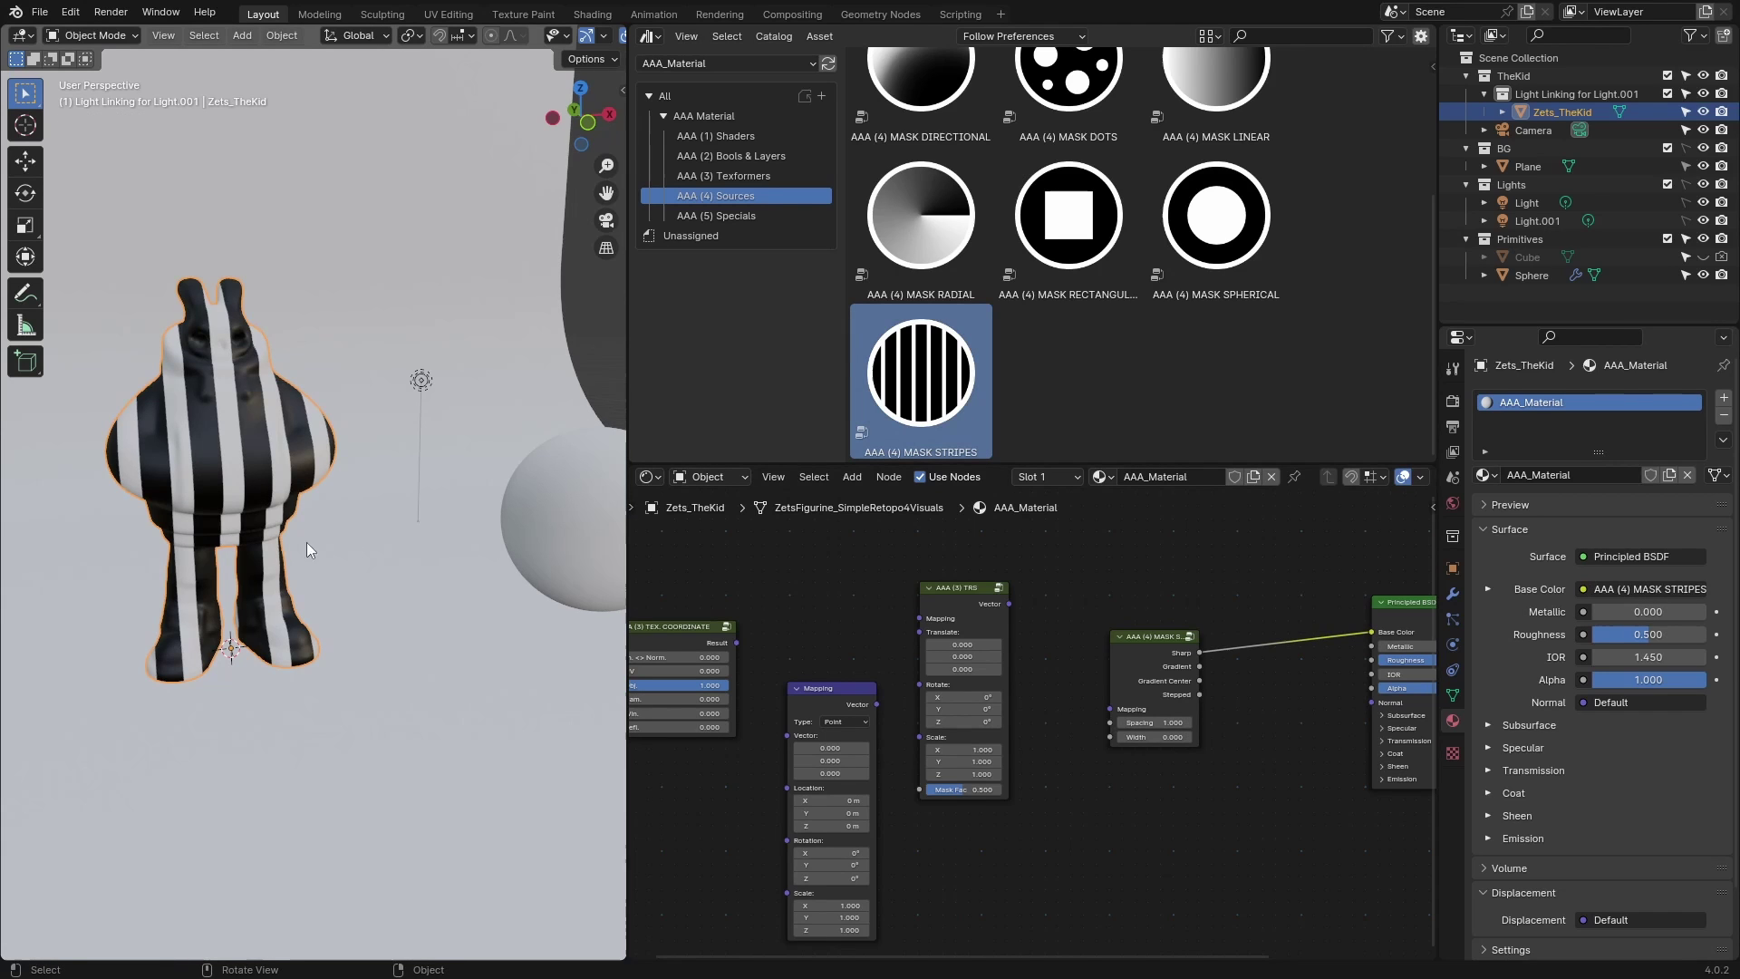
{"action": "middle_click_drag", "start_coordinate": [319, 513], "coordinate": [296, 531]}
{"action": "scroll", "coordinate": [326, 532], "scroll_direction": "up", "scroll_amount": 3}
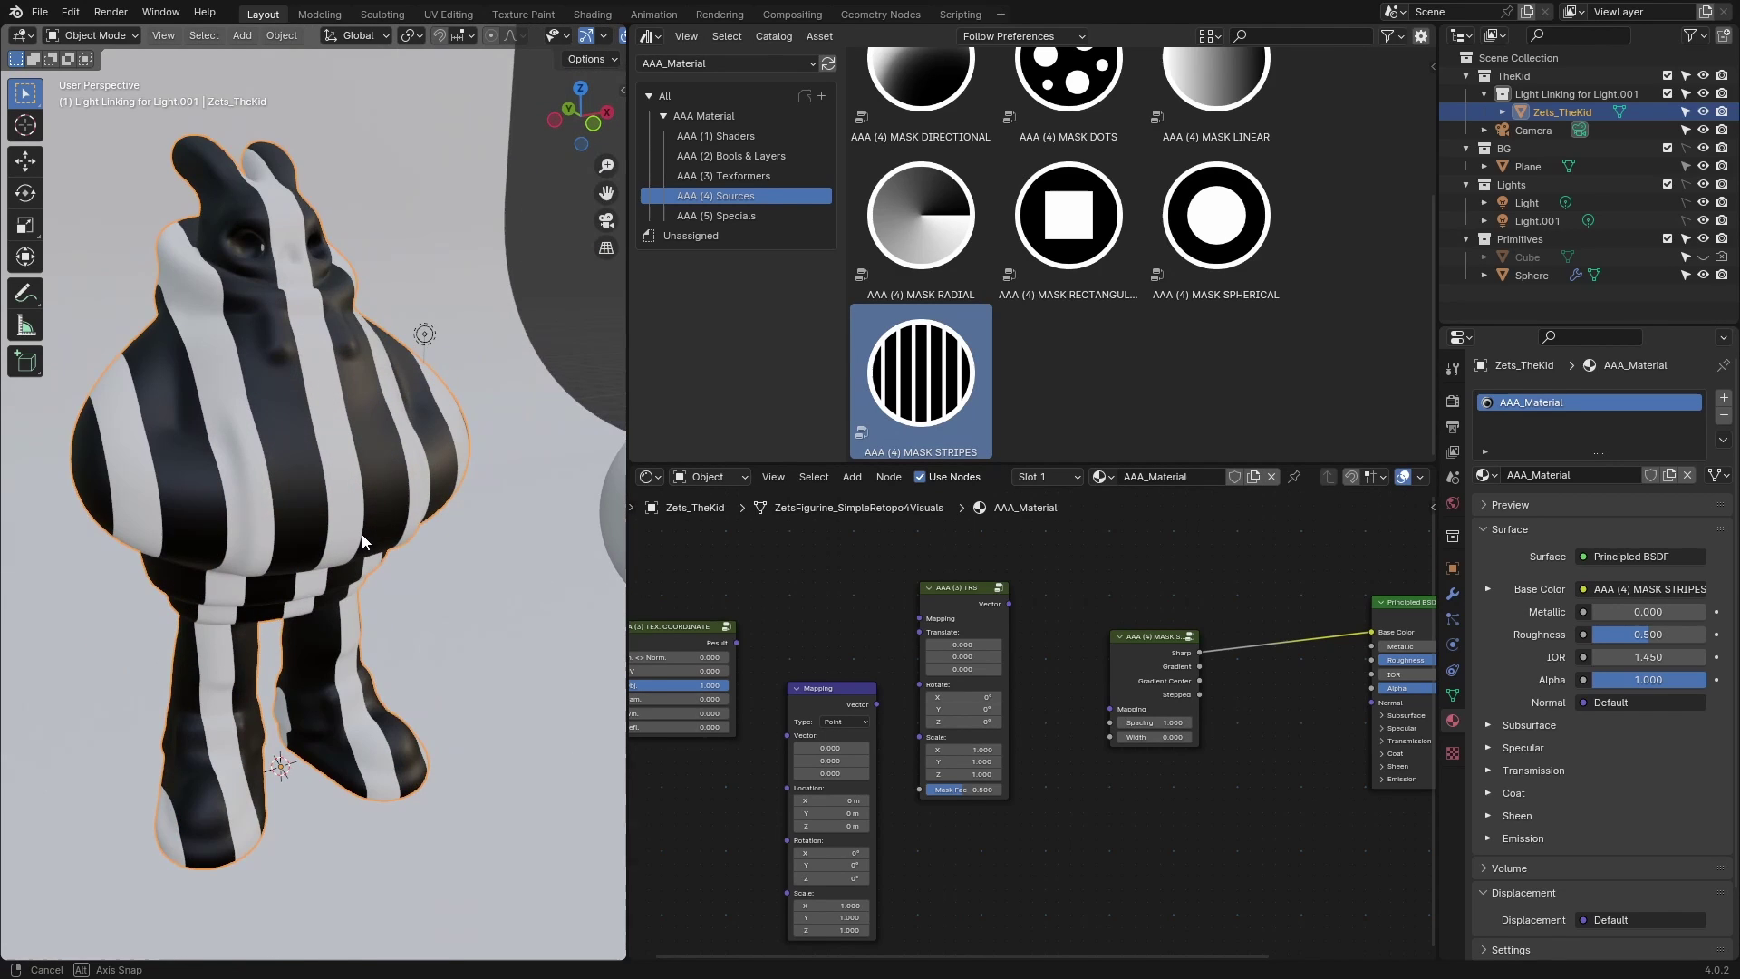
Step: Connect the texture coordinate node's Result output to the stripe mask's Mapping input
{"action": "scroll", "coordinate": [997, 803], "scroll_direction": "down", "scroll_amount": 2}
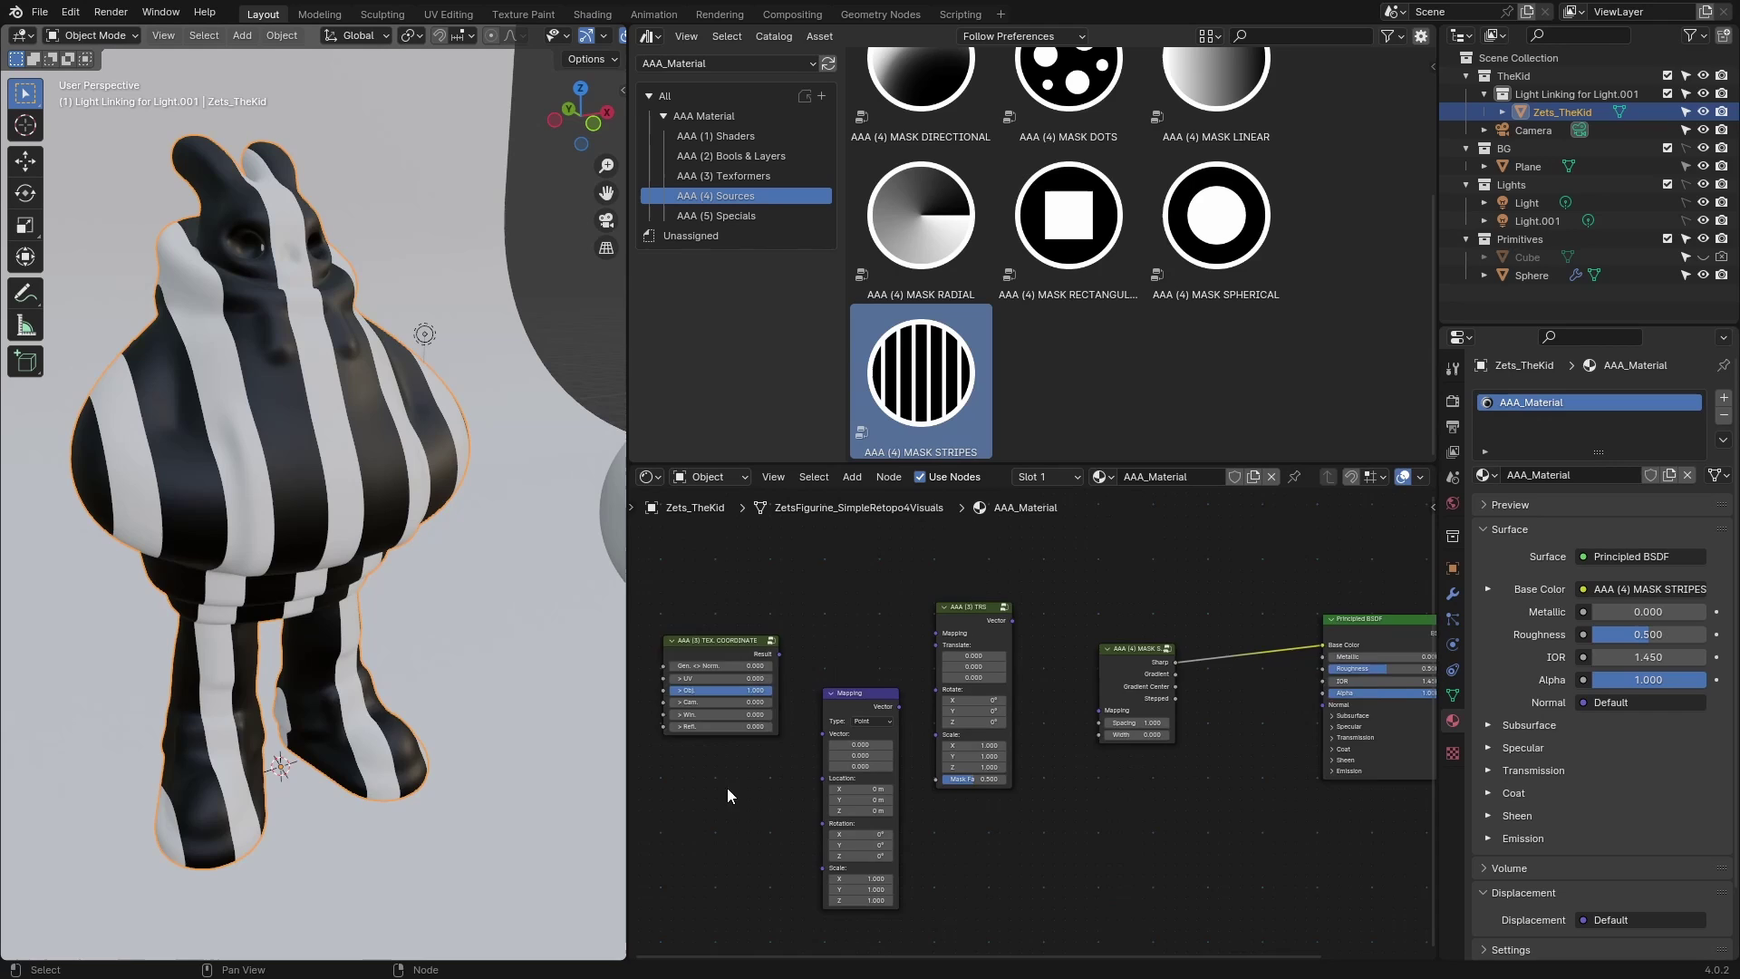
{"action": "scroll", "coordinate": [1036, 801], "scroll_direction": "up", "scroll_amount": 2}
{"action": "middle_click_drag", "start_coordinate": [1151, 843], "coordinate": [1195, 854]}
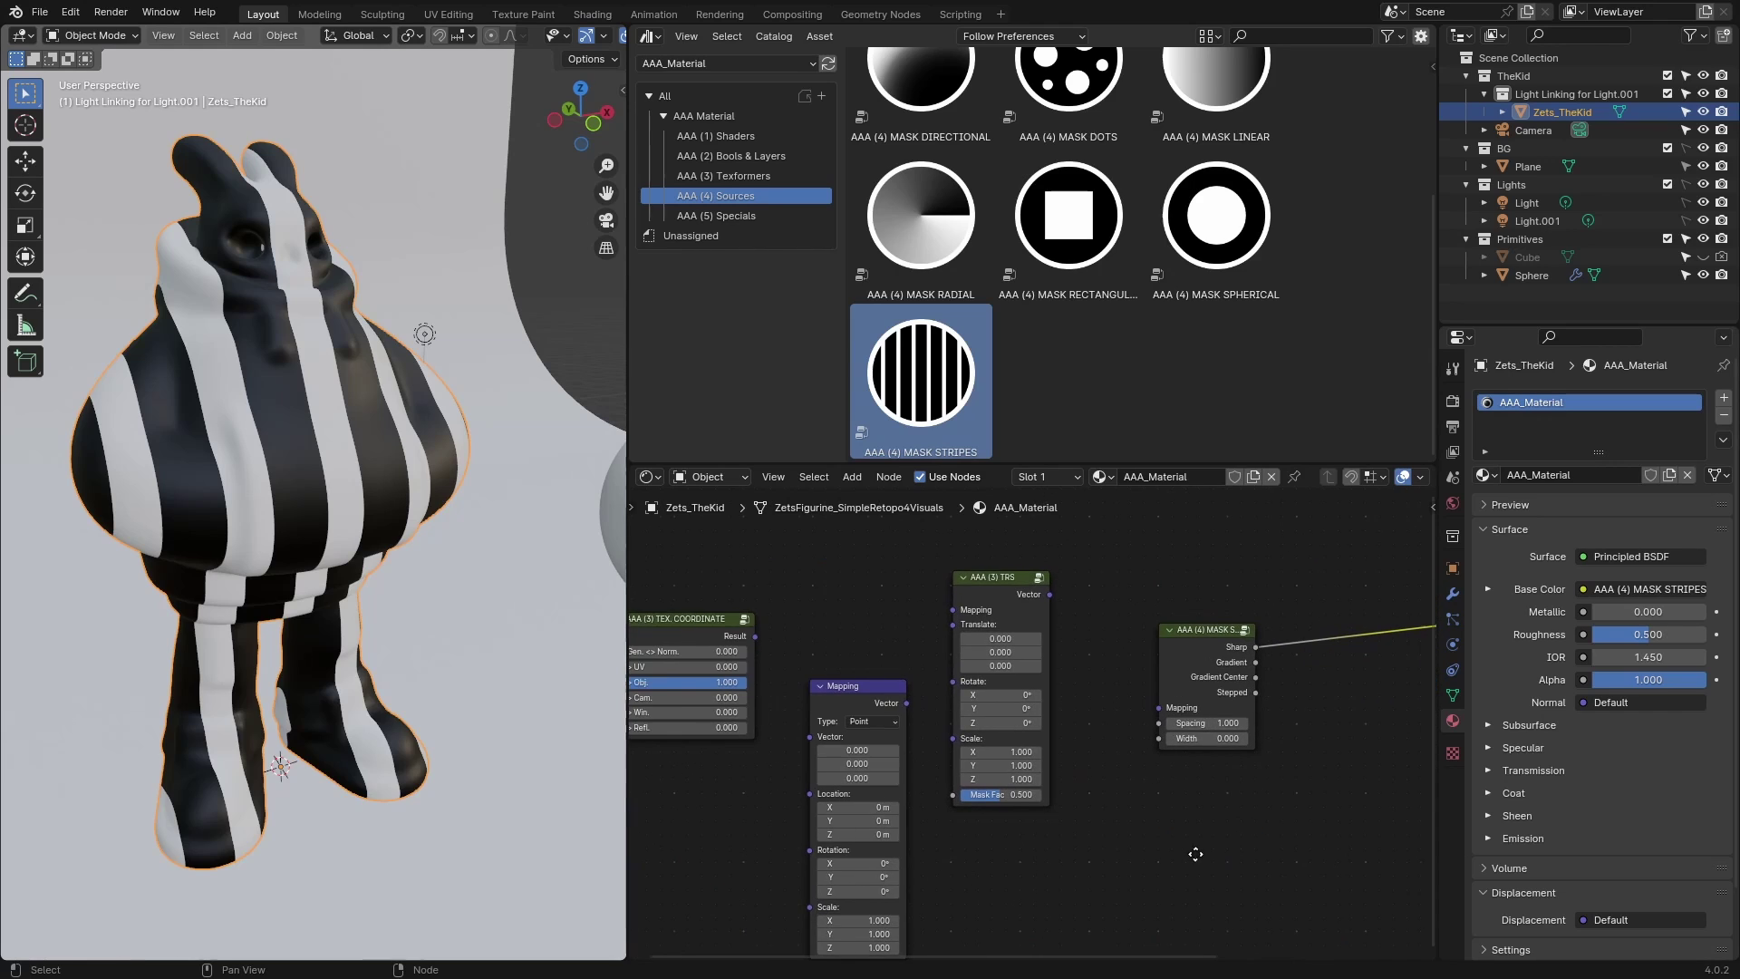
{"action": "left_click", "coordinate": [750, 636]}
{"action": "left_click_drag", "start_coordinate": [756, 636], "coordinate": [1159, 705]}
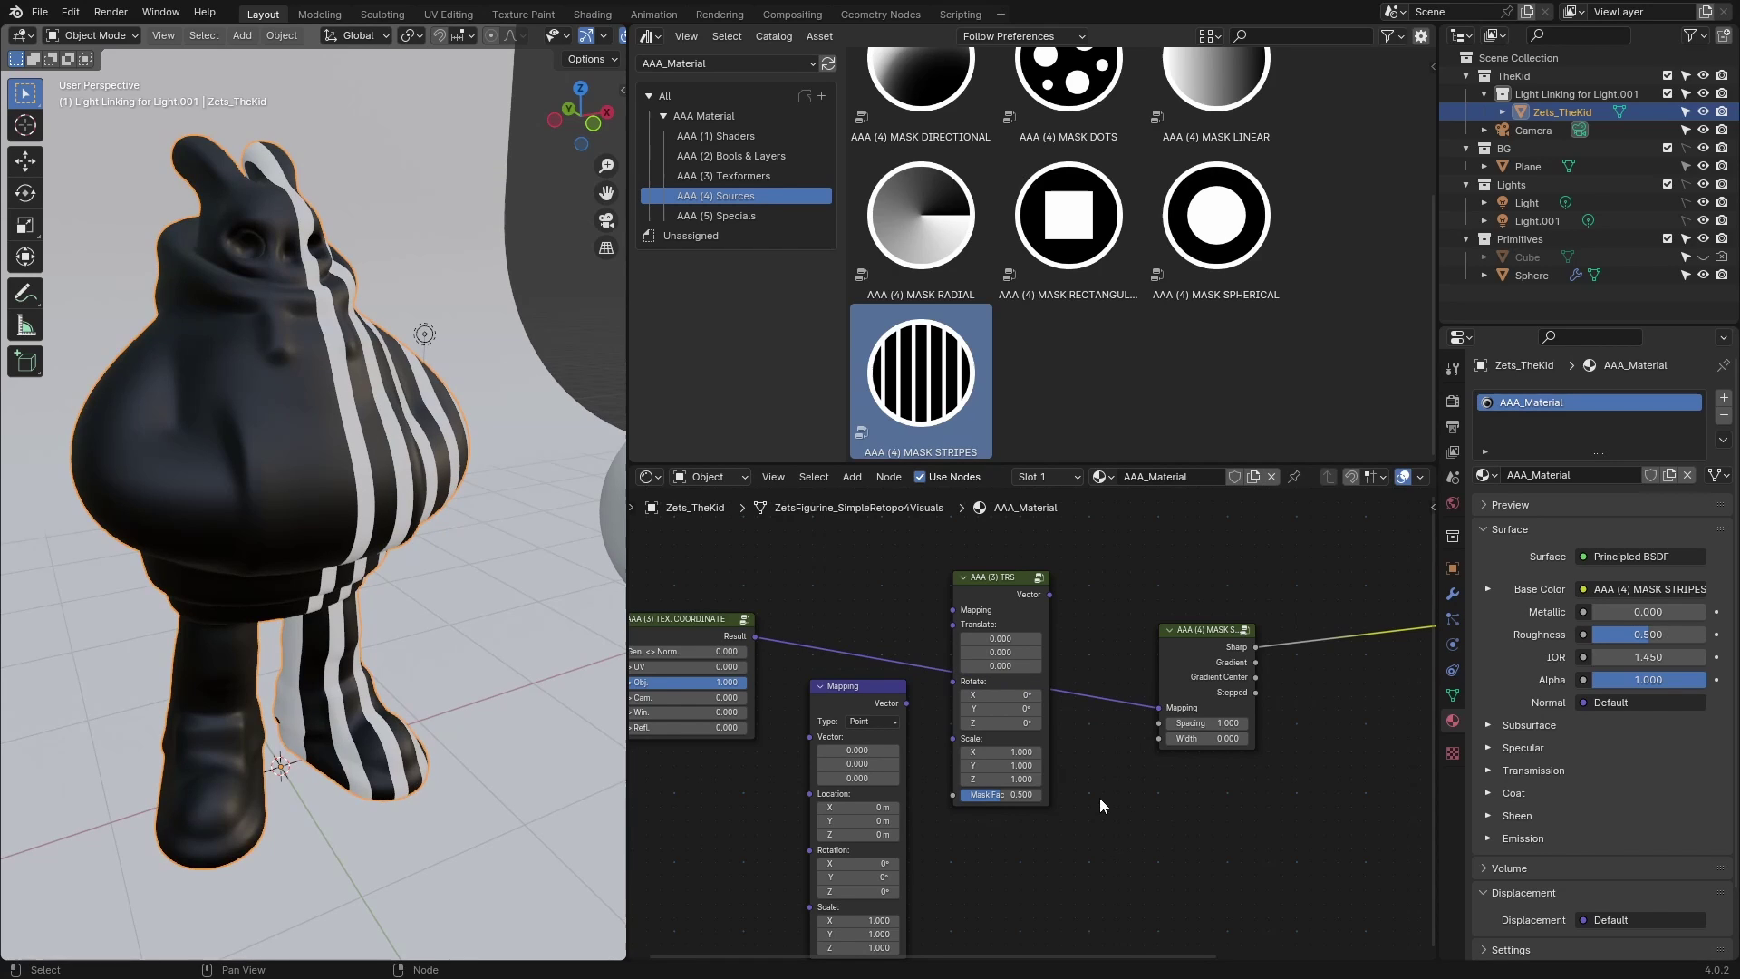
Step: Move the TRS and Mapping nodes below the link between the texture coordinate node and the stripe mask
{"action": "middle_click_drag", "start_coordinate": [1100, 797], "coordinate": [1214, 776]}
{"action": "scroll", "coordinate": [788, 819], "scroll_direction": "up", "scroll_amount": 1}
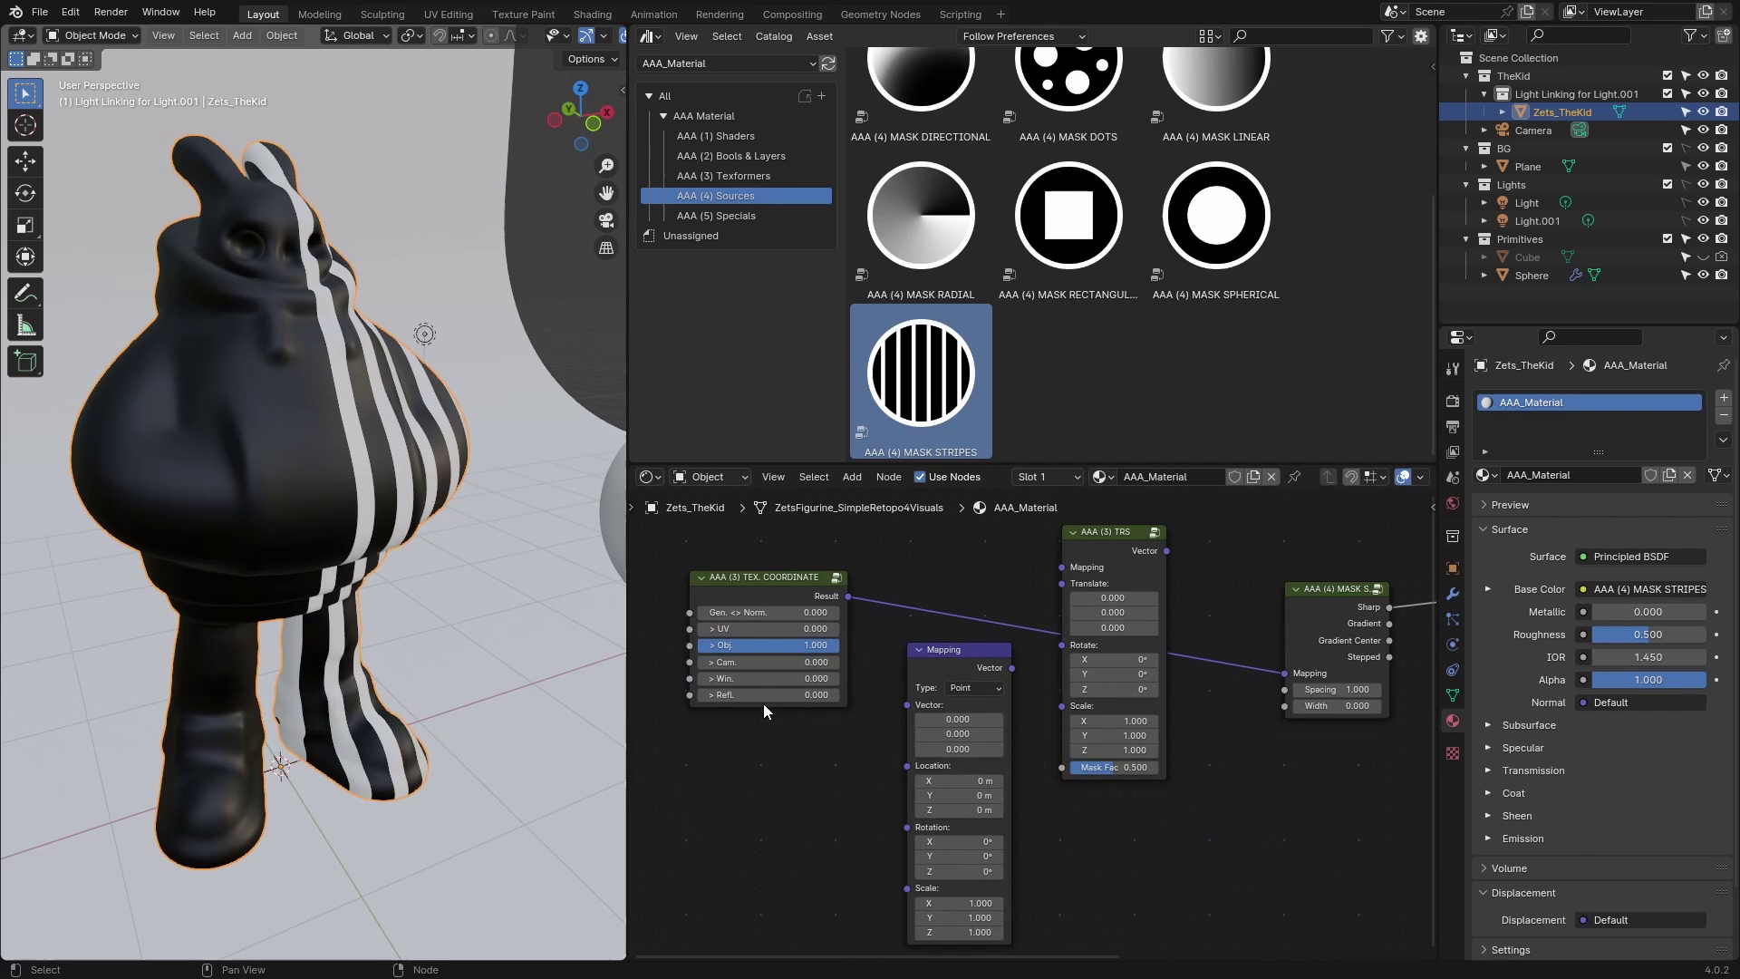
{"action": "middle_click_drag", "start_coordinate": [1294, 846], "coordinate": [1179, 872]}
{"action": "left_click_drag", "start_coordinate": [1003, 605], "coordinate": [1021, 781]}
{"action": "middle_click_drag", "start_coordinate": [1127, 788], "coordinate": [1133, 788]}
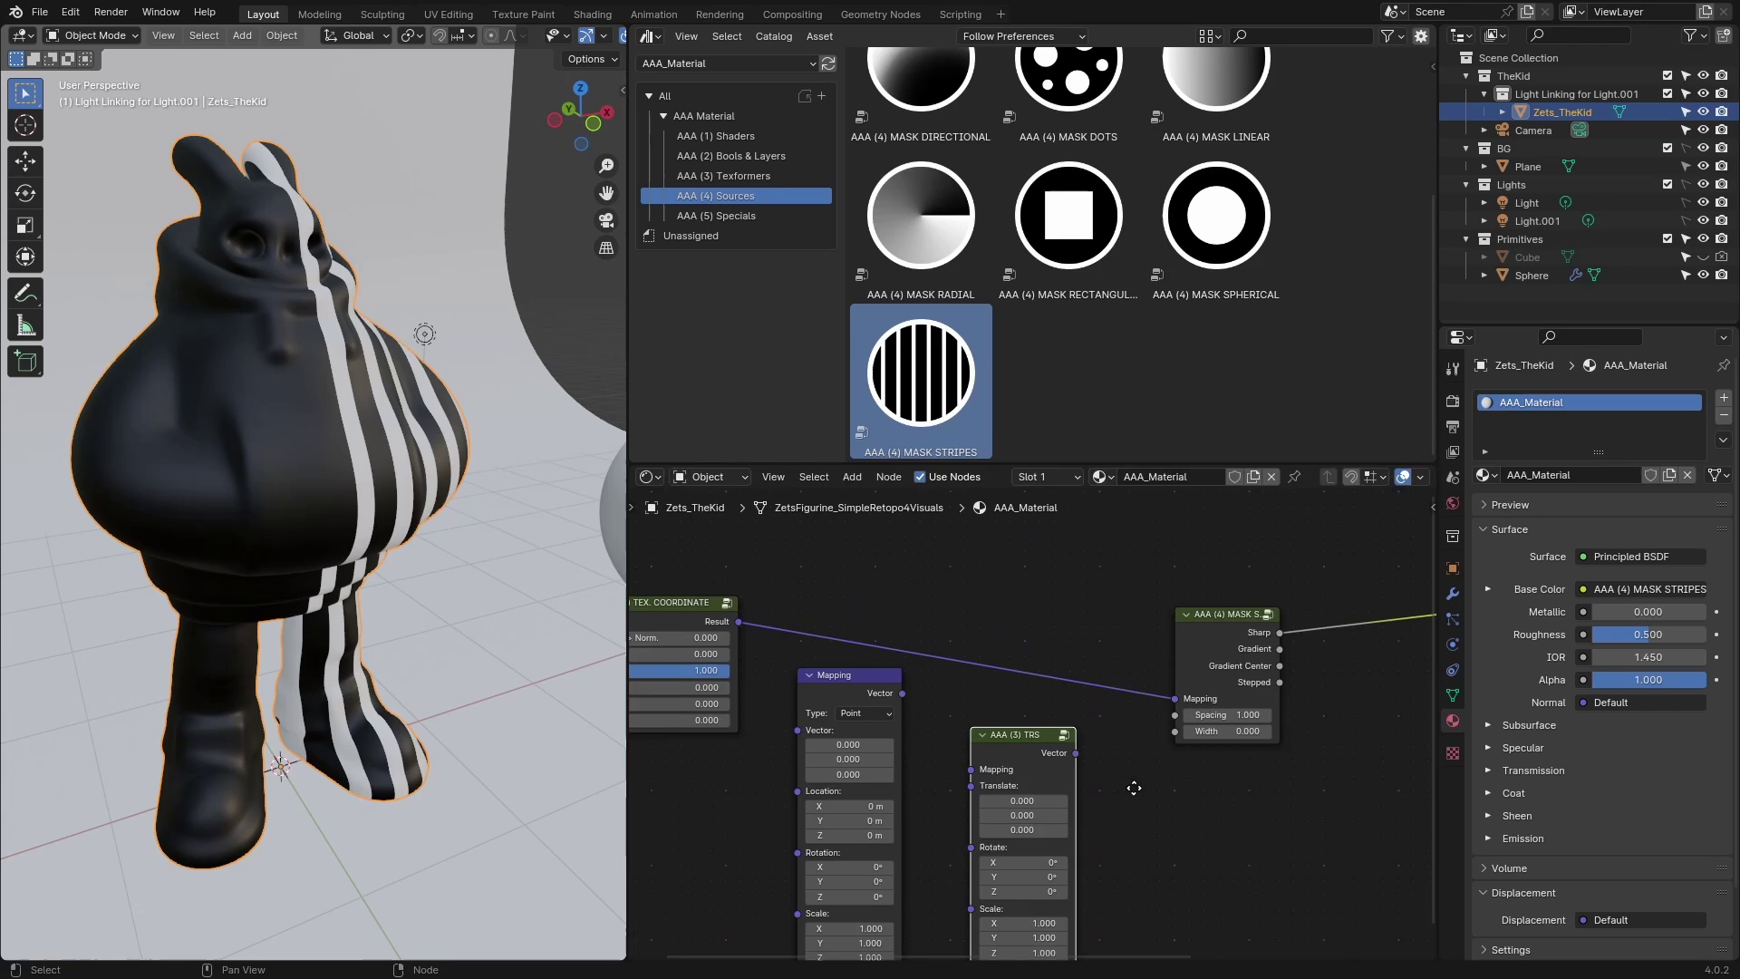
{"action": "left_click_drag", "start_coordinate": [893, 688], "coordinate": [916, 714]}
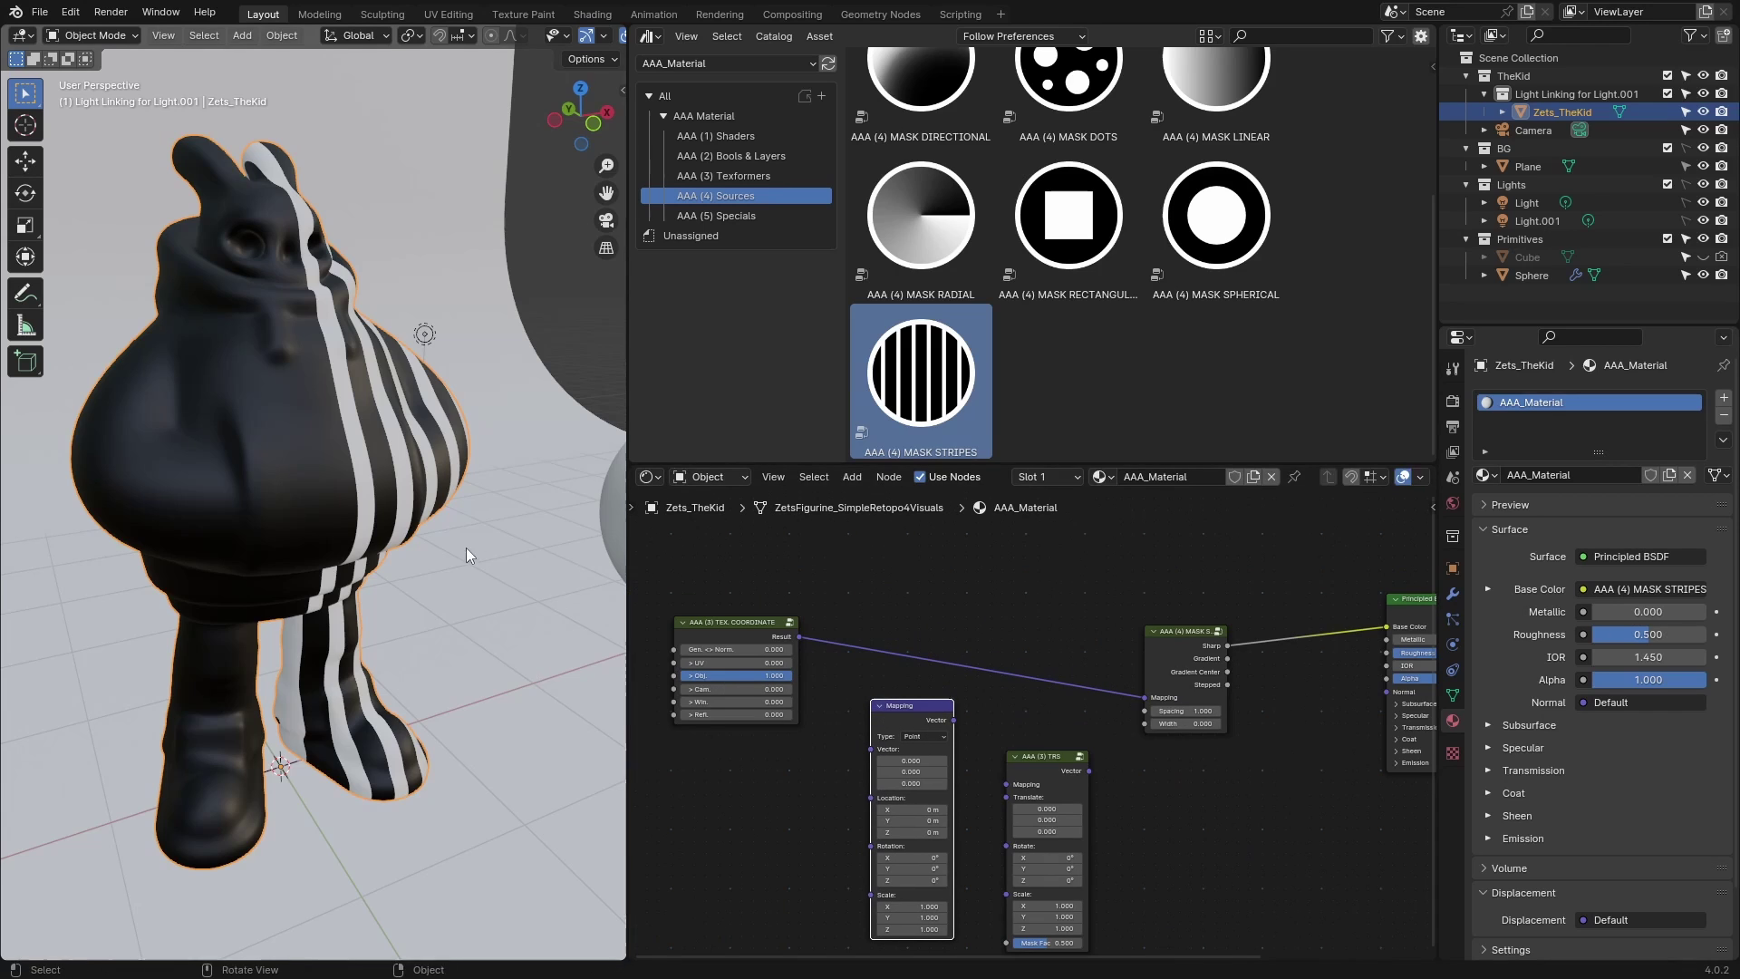
Step: View the character from the front and add the AAA (3) SYMMETRY X node from the AAA (3) Texformers catalog
{"action": "middle_click_drag", "start_coordinate": [466, 547], "coordinate": [427, 531]}
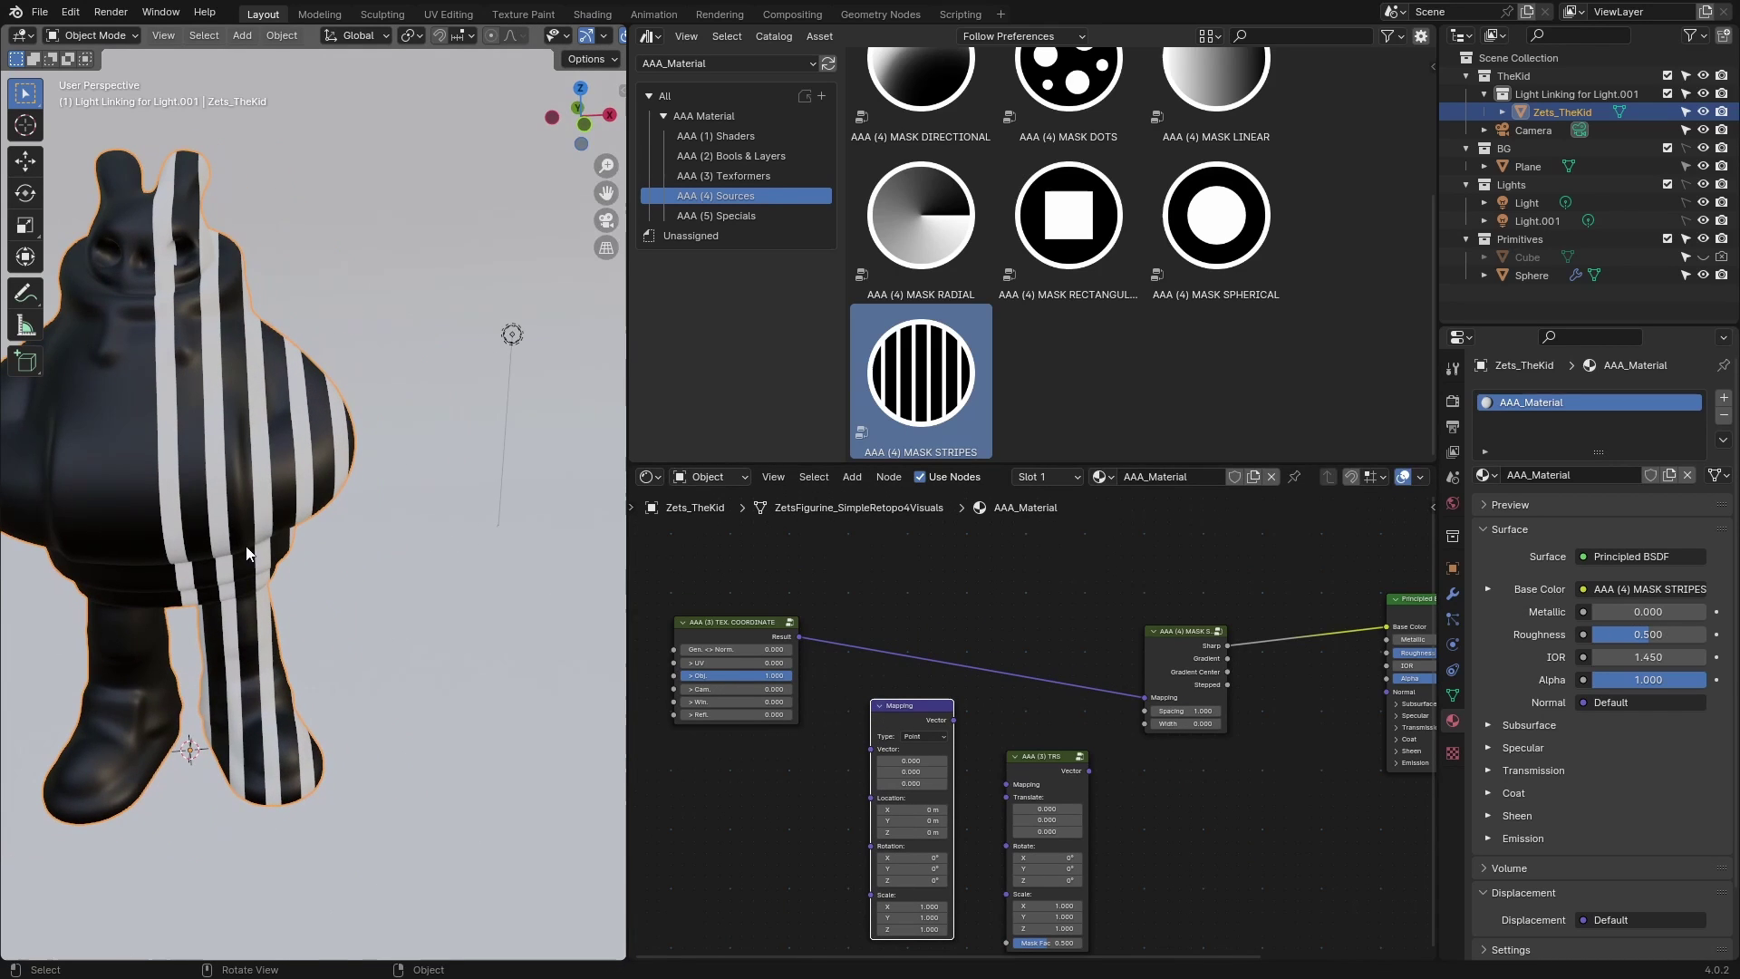
{"action": "middle_click_drag", "start_coordinate": [246, 552], "coordinate": [357, 460]}
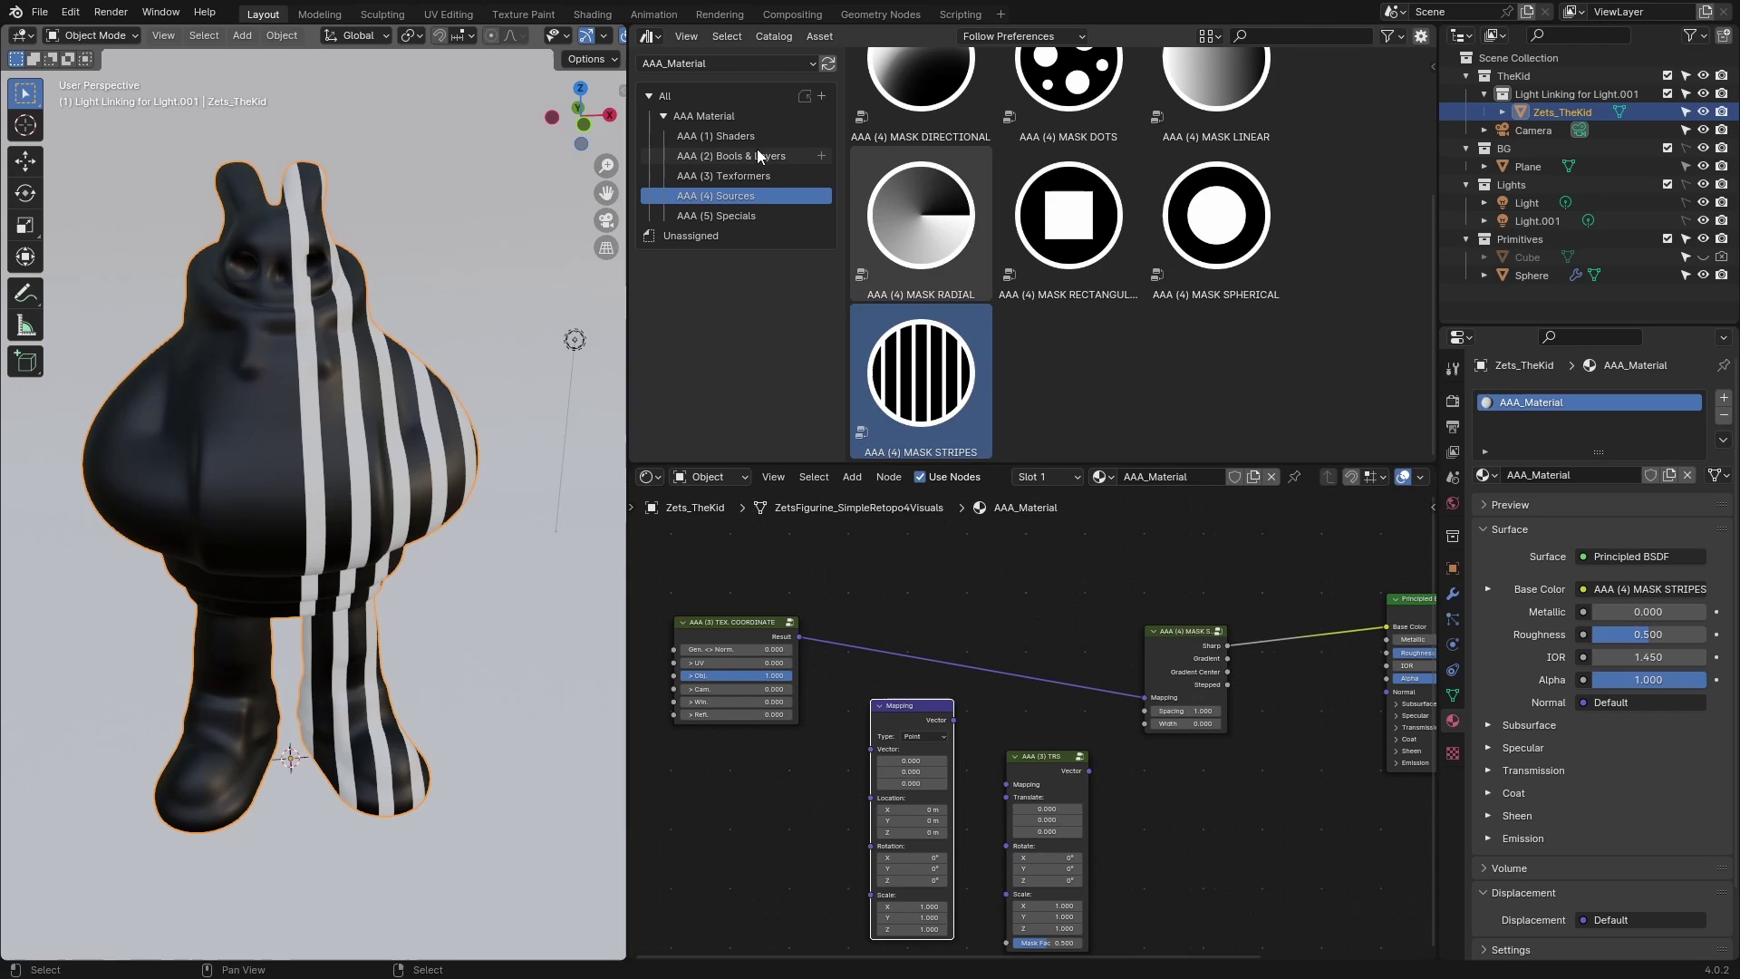
{"action": "left_click", "coordinate": [732, 181]}
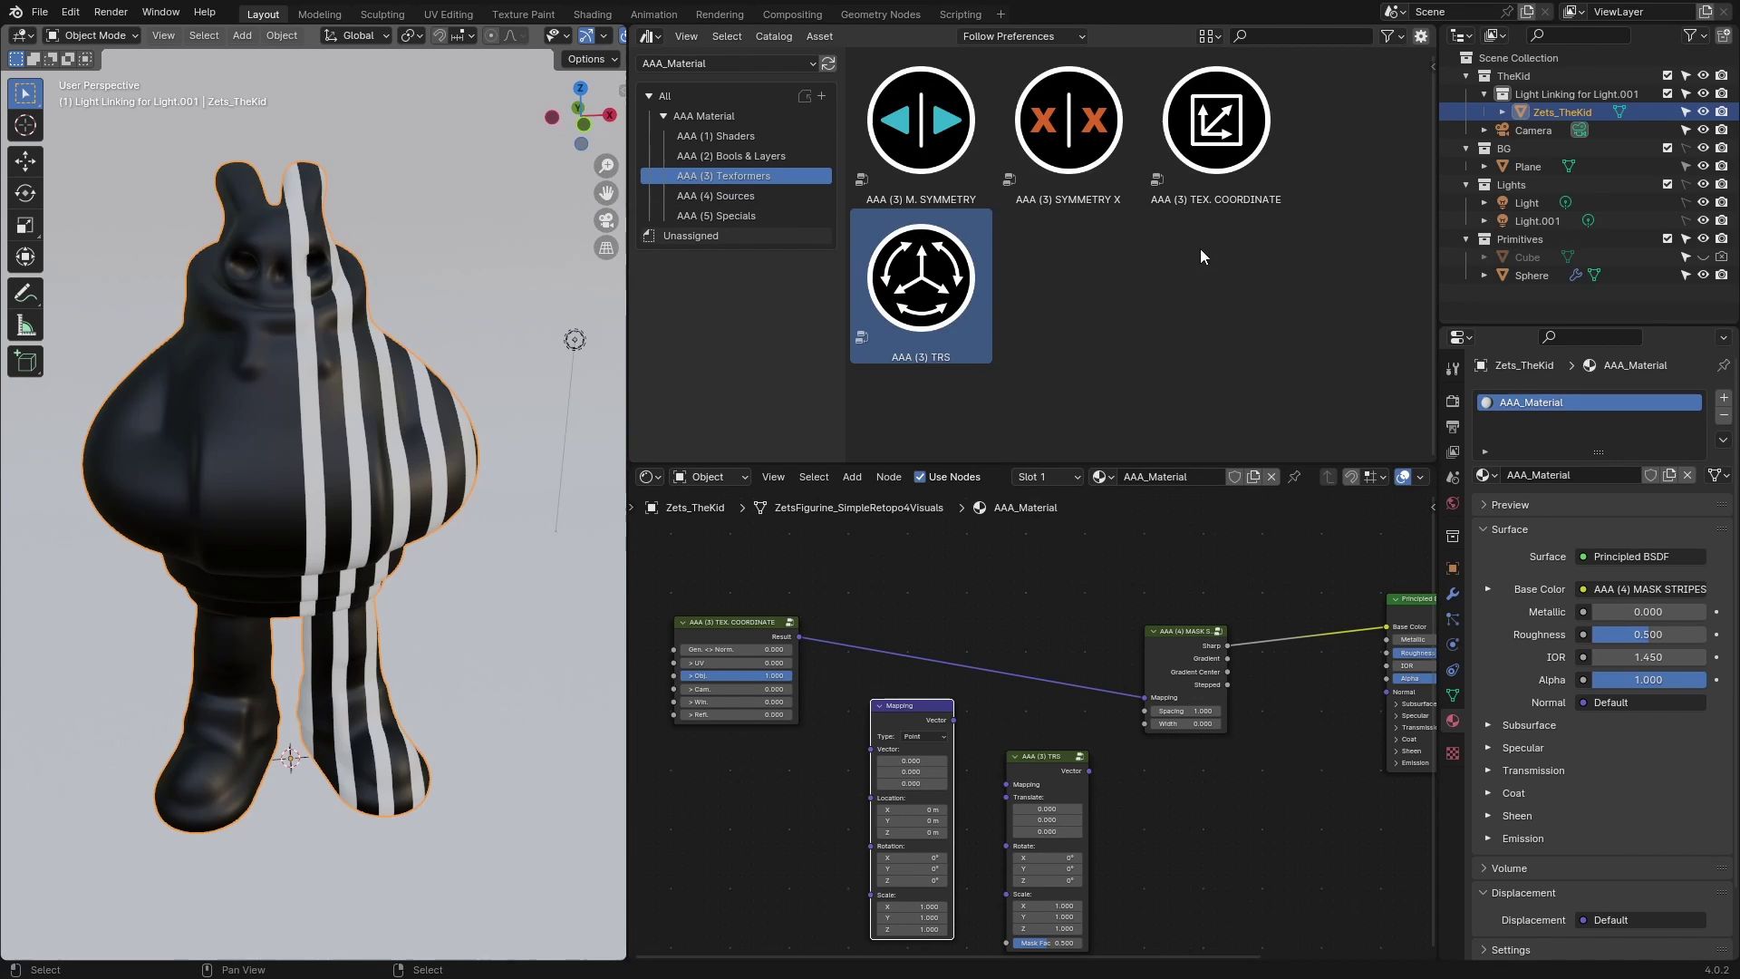
{"action": "left_click_drag", "start_coordinate": [1075, 121], "coordinate": [1242, 852]}
Step: Make room beside the texture coordinate node and insert the SYMMETRY X node into its link to the stripe mask
{"action": "middle_click_drag", "start_coordinate": [725, 821], "coordinate": [882, 811]}
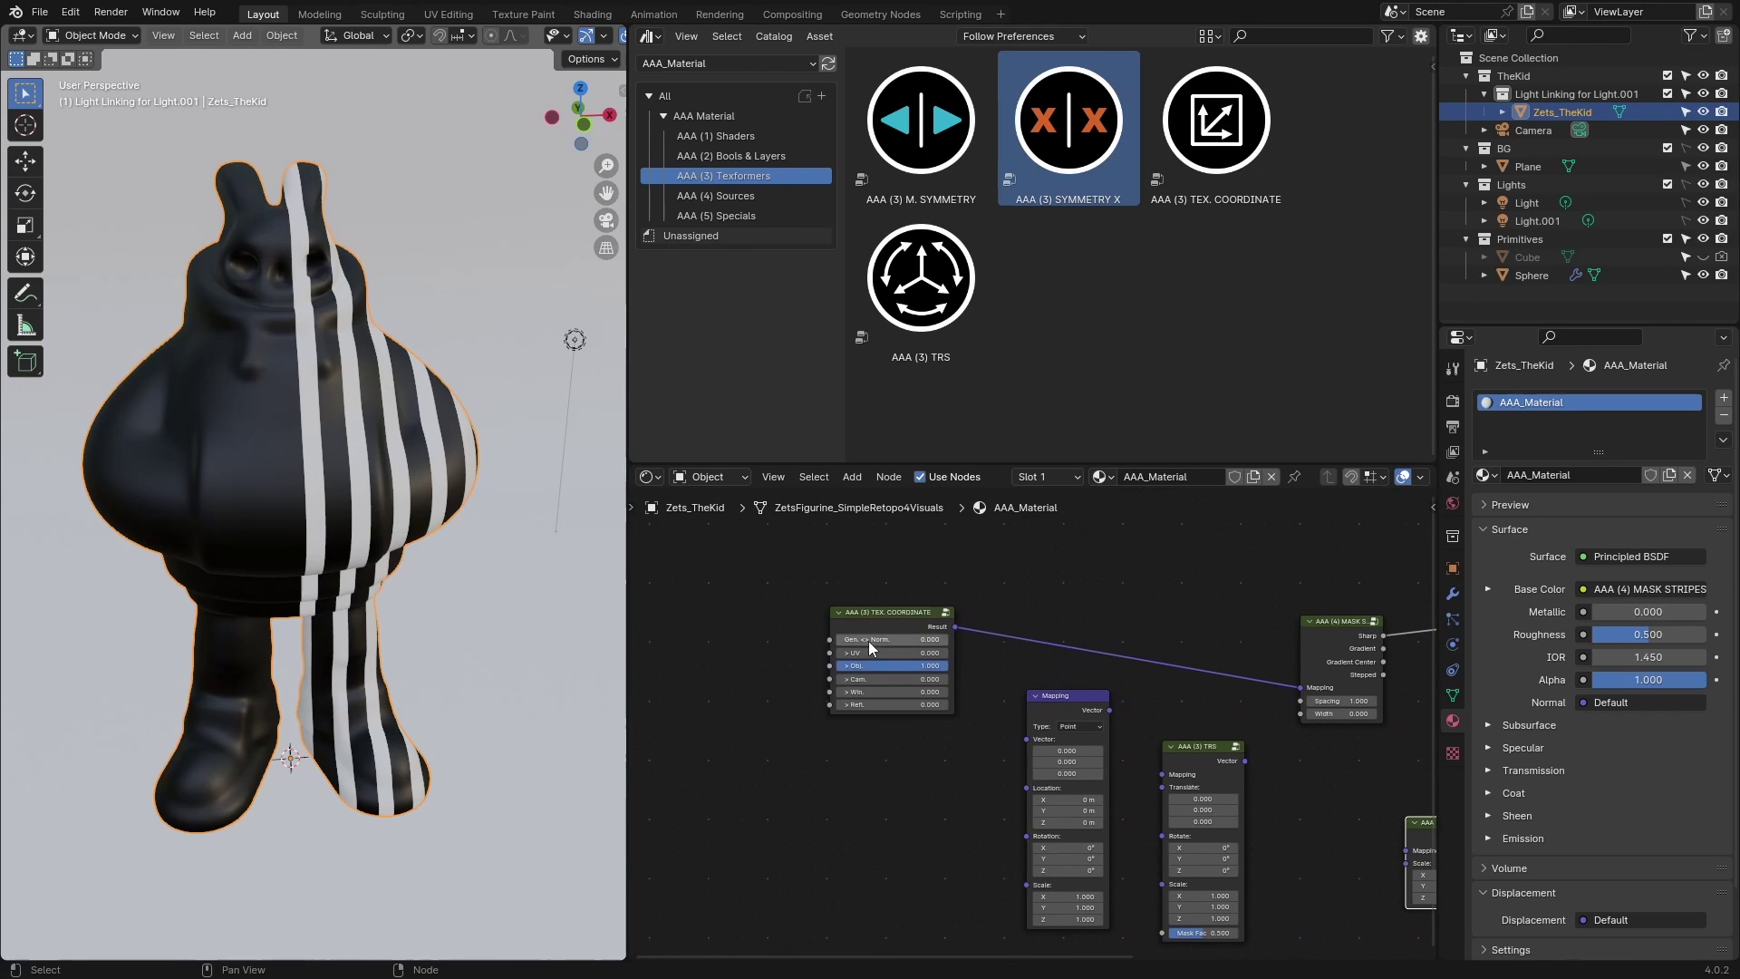
{"action": "left_click_drag", "start_coordinate": [854, 622], "coordinate": [750, 624]}
{"action": "middle_click_drag", "start_coordinate": [1303, 795], "coordinate": [1204, 772]}
{"action": "left_click_drag", "start_coordinate": [1363, 798], "coordinate": [896, 590]}
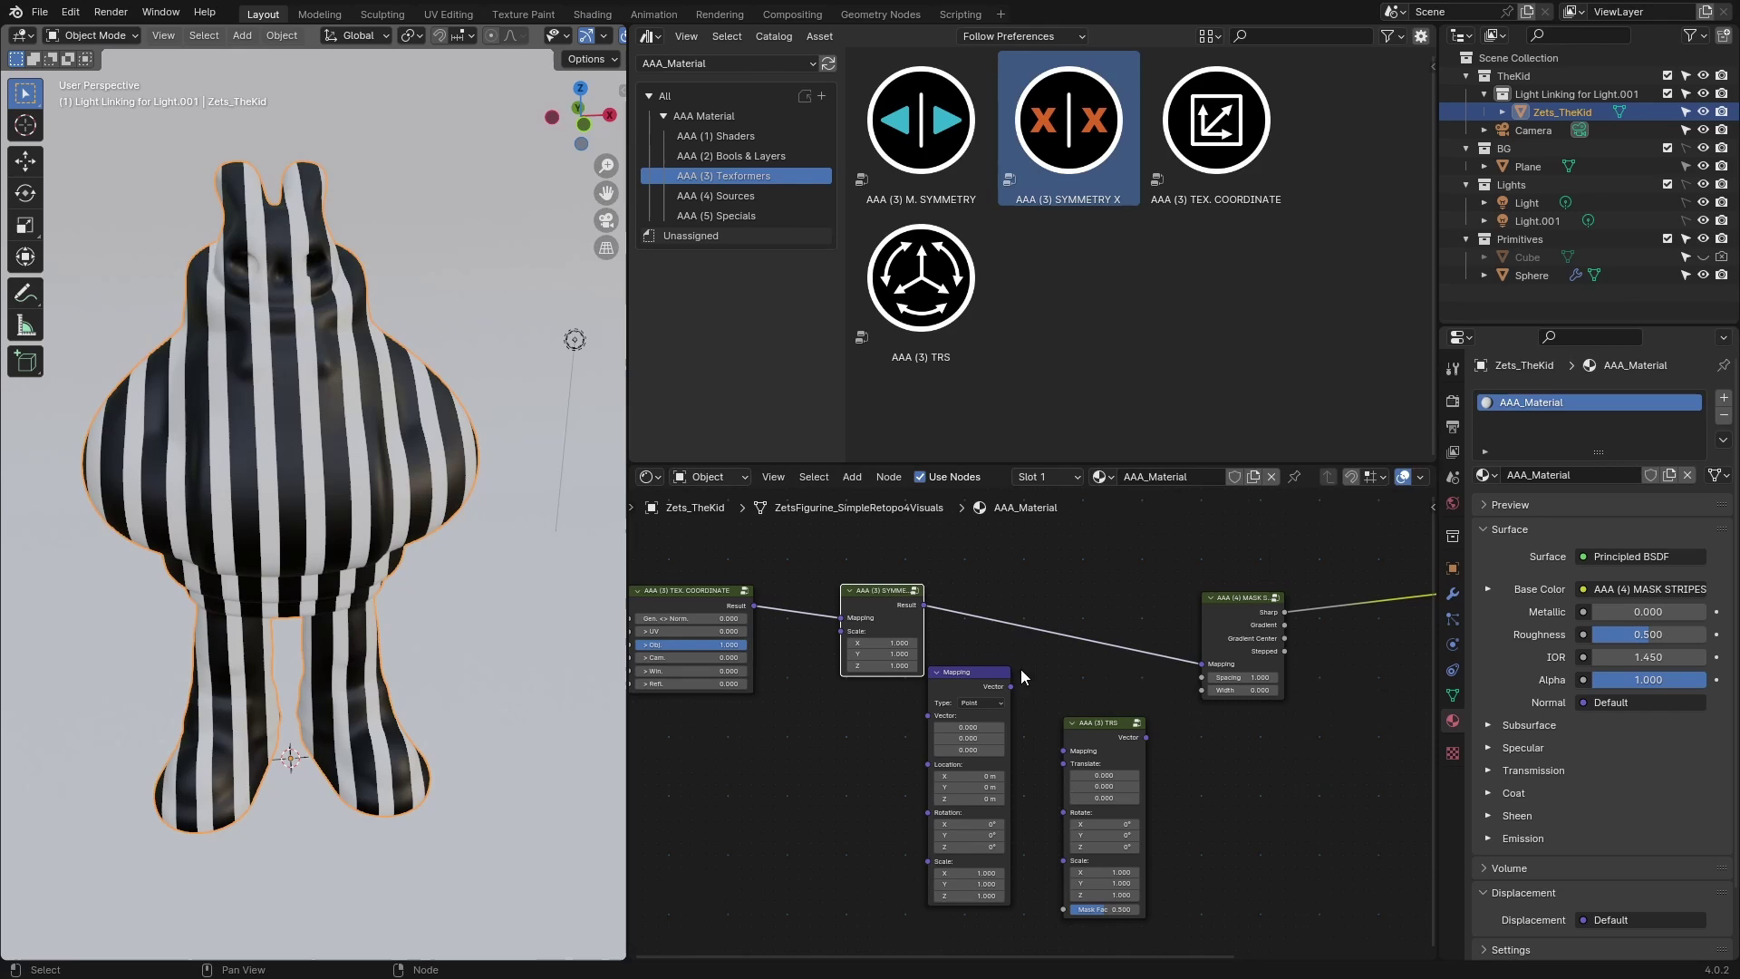
Step: Tidy the node chain by moving the texture coordinate and SYMMETRY X nodes clear of the Mapping node
{"action": "middle_click_drag", "start_coordinate": [1338, 775], "coordinate": [1159, 773]}
{"action": "middle_click_drag", "start_coordinate": [797, 779], "coordinate": [857, 795]}
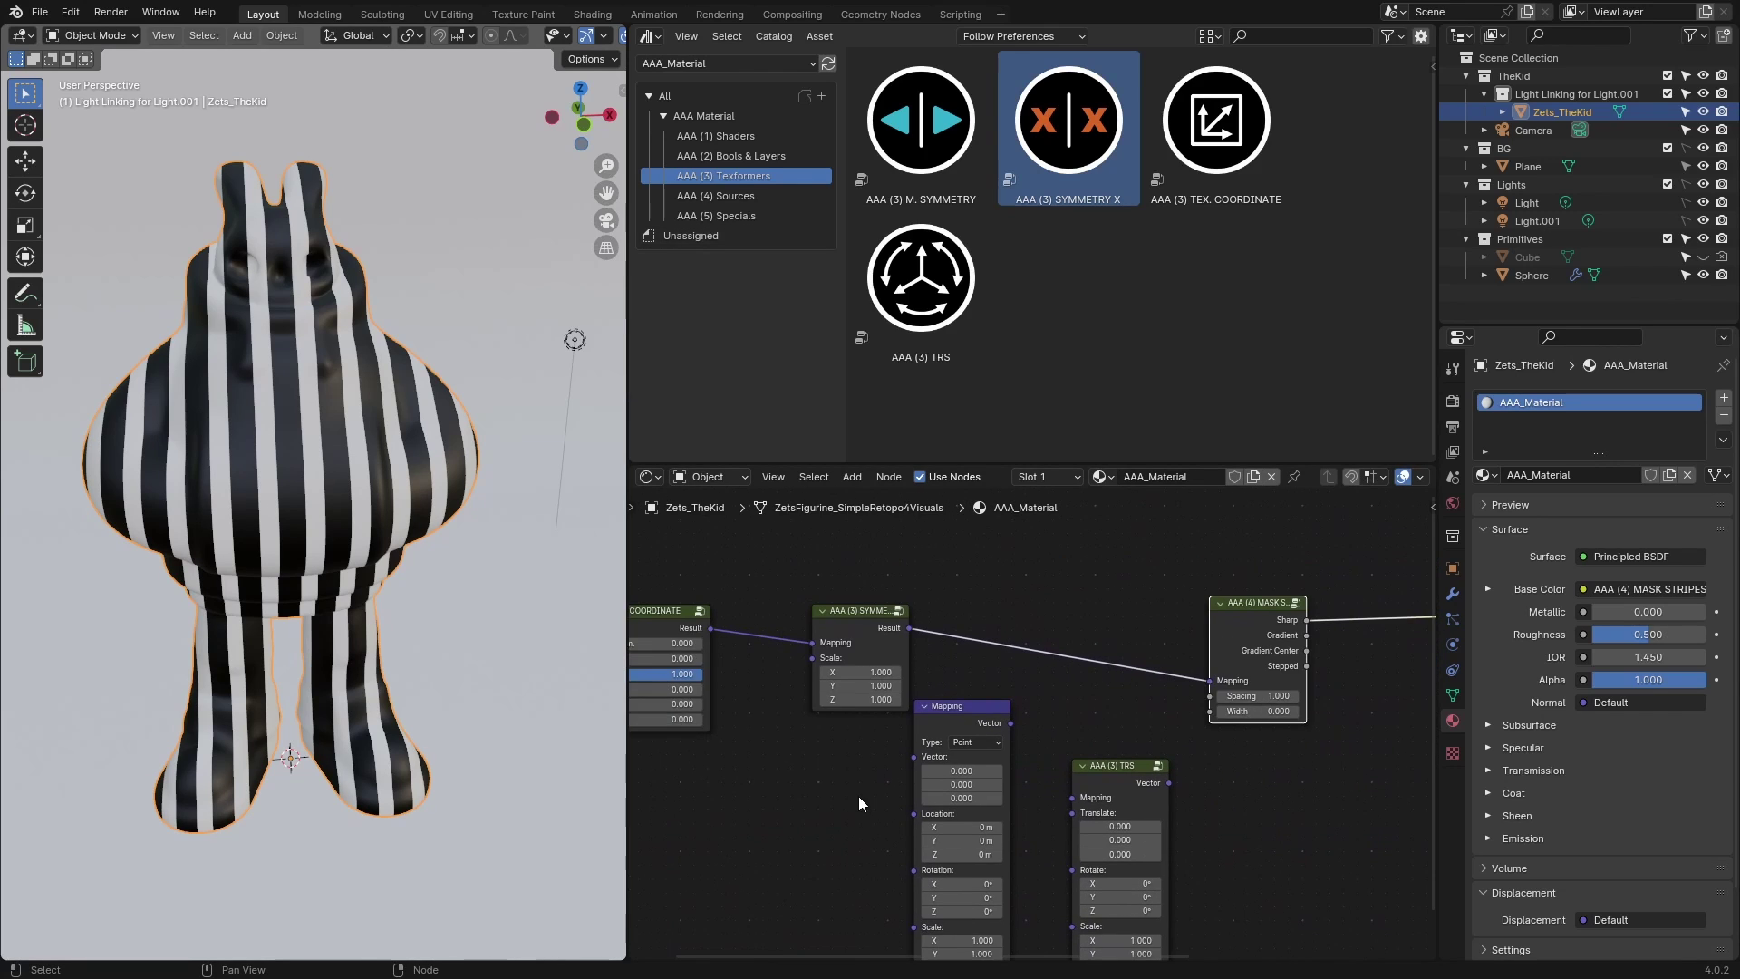
{"action": "middle_click_drag", "start_coordinate": [821, 732], "coordinate": [909, 775]}
{"action": "left_click_drag", "start_coordinate": [725, 650], "coordinate": [757, 587]}
{"action": "left_click_drag", "start_coordinate": [937, 657], "coordinate": [942, 625]}
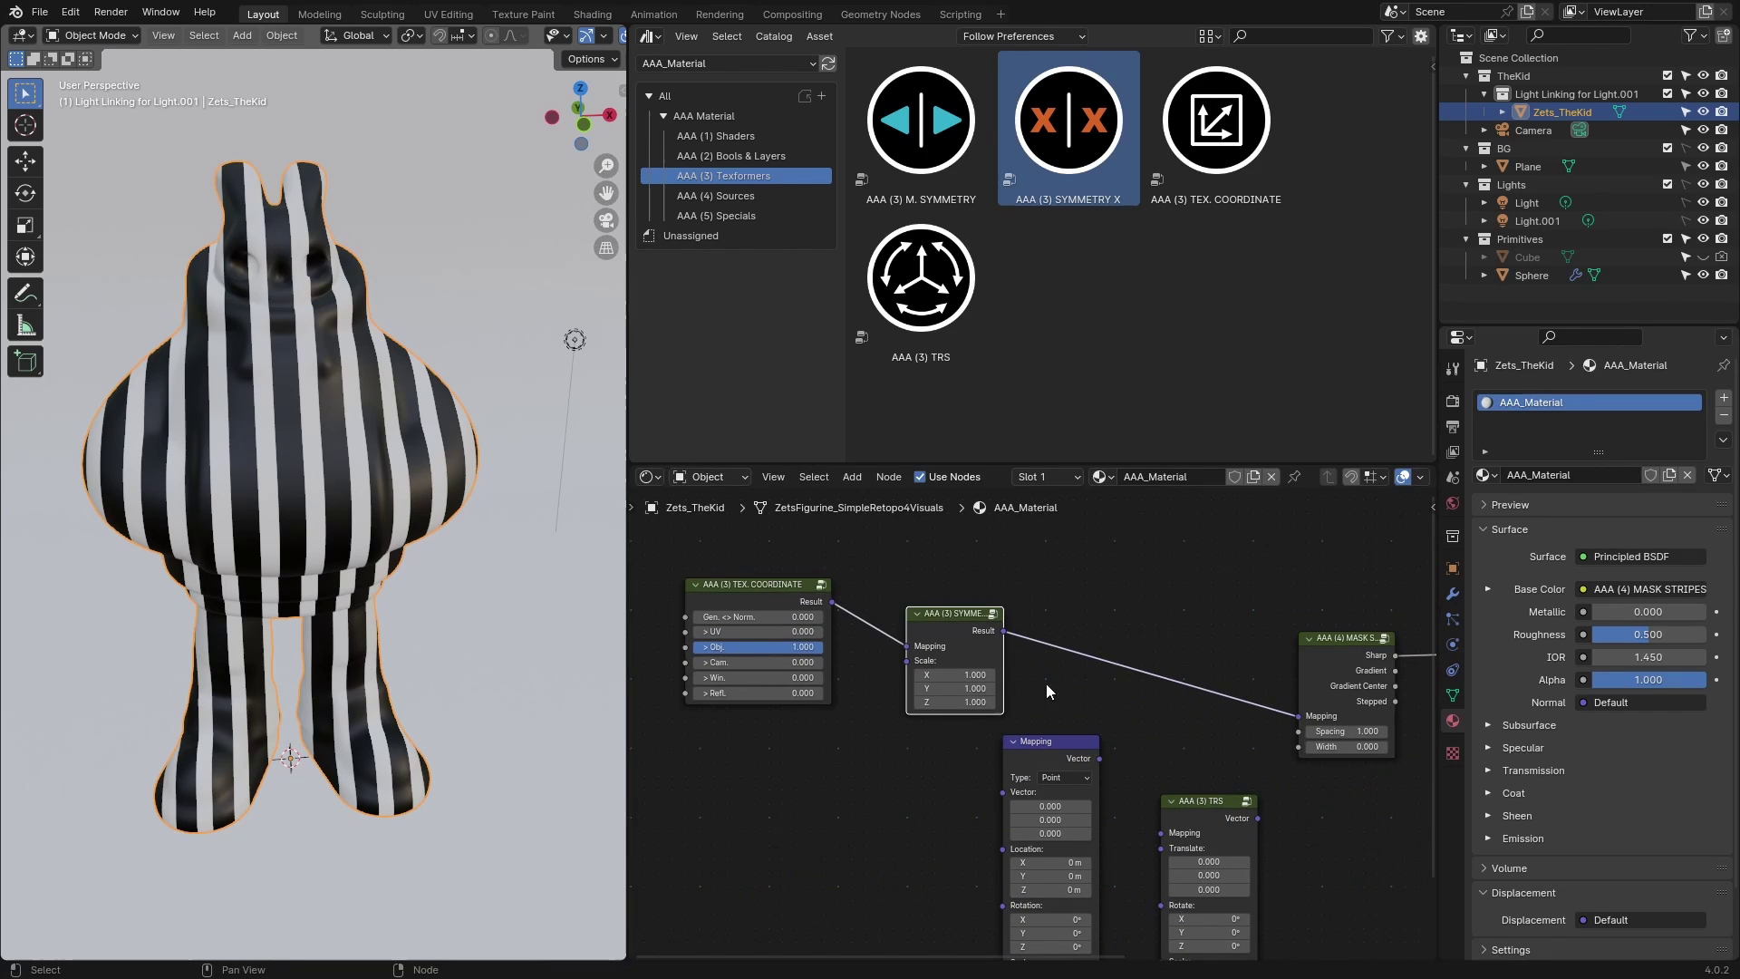
Step: Set the stripe mask's Spacing to 1.300 and Width to 1.700, and connect its Gradient output to Base Color
{"action": "middle_click_drag", "start_coordinate": [1078, 697], "coordinate": [795, 647]}
{"action": "scroll", "coordinate": [1107, 603], "scroll_direction": "up", "scroll_amount": 2}
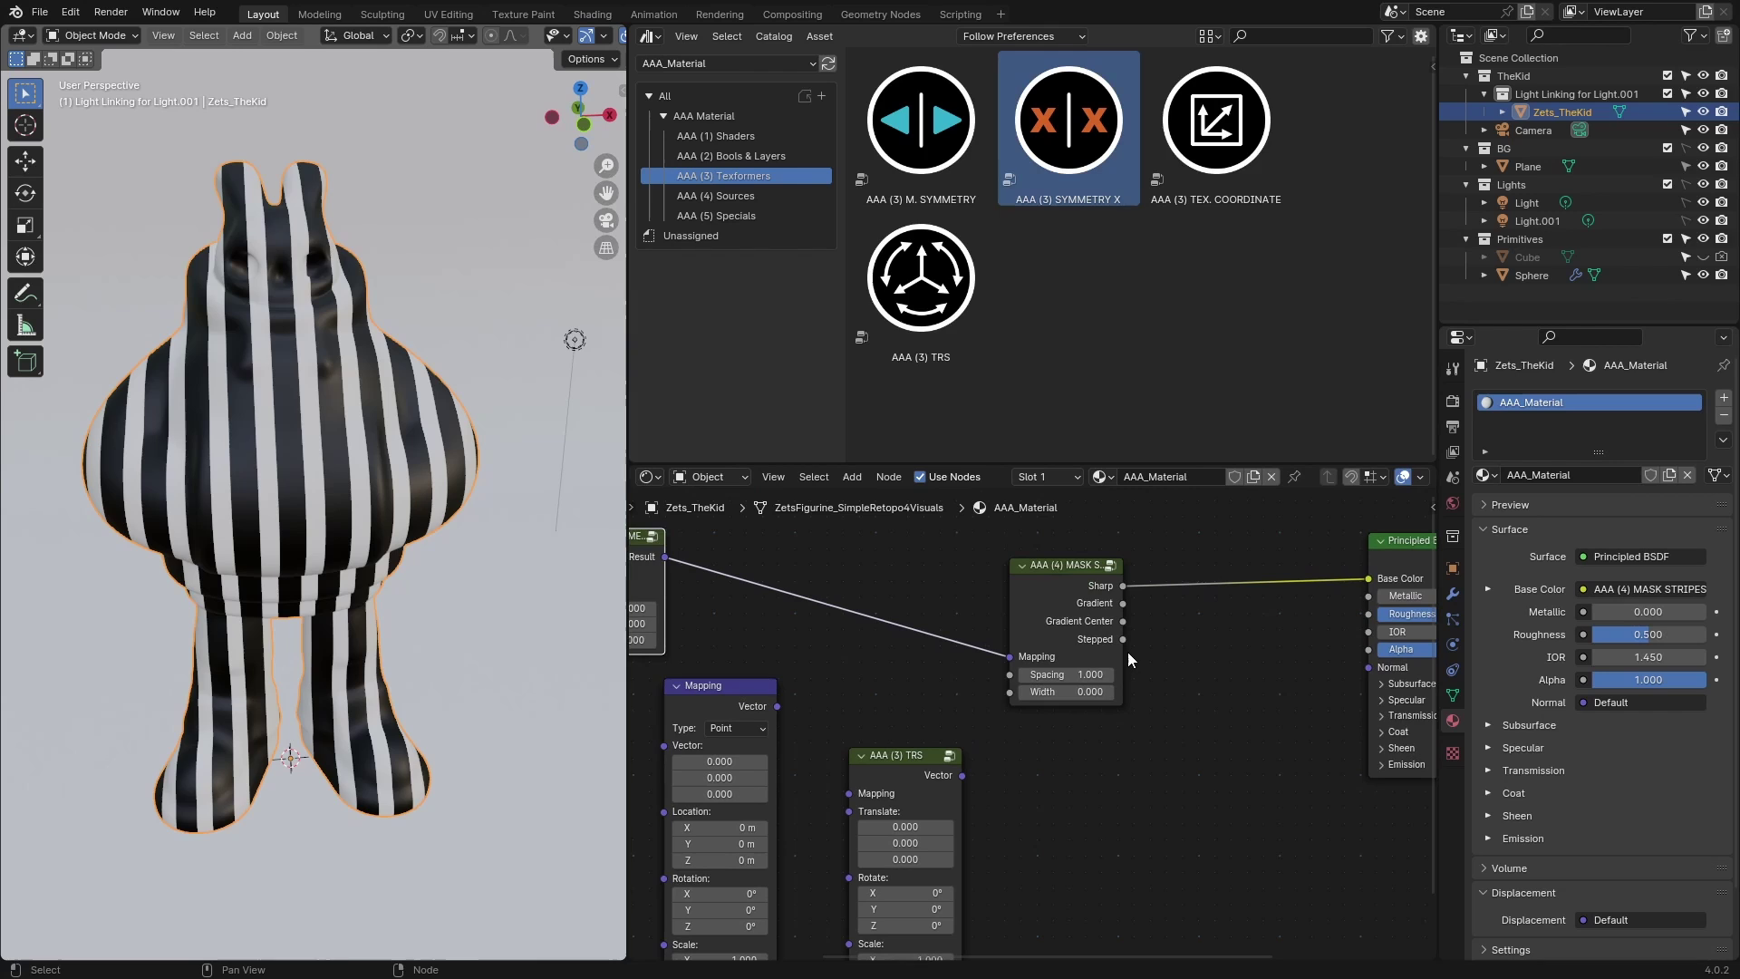
{"action": "middle_click_drag", "start_coordinate": [1126, 654], "coordinate": [1105, 676]}
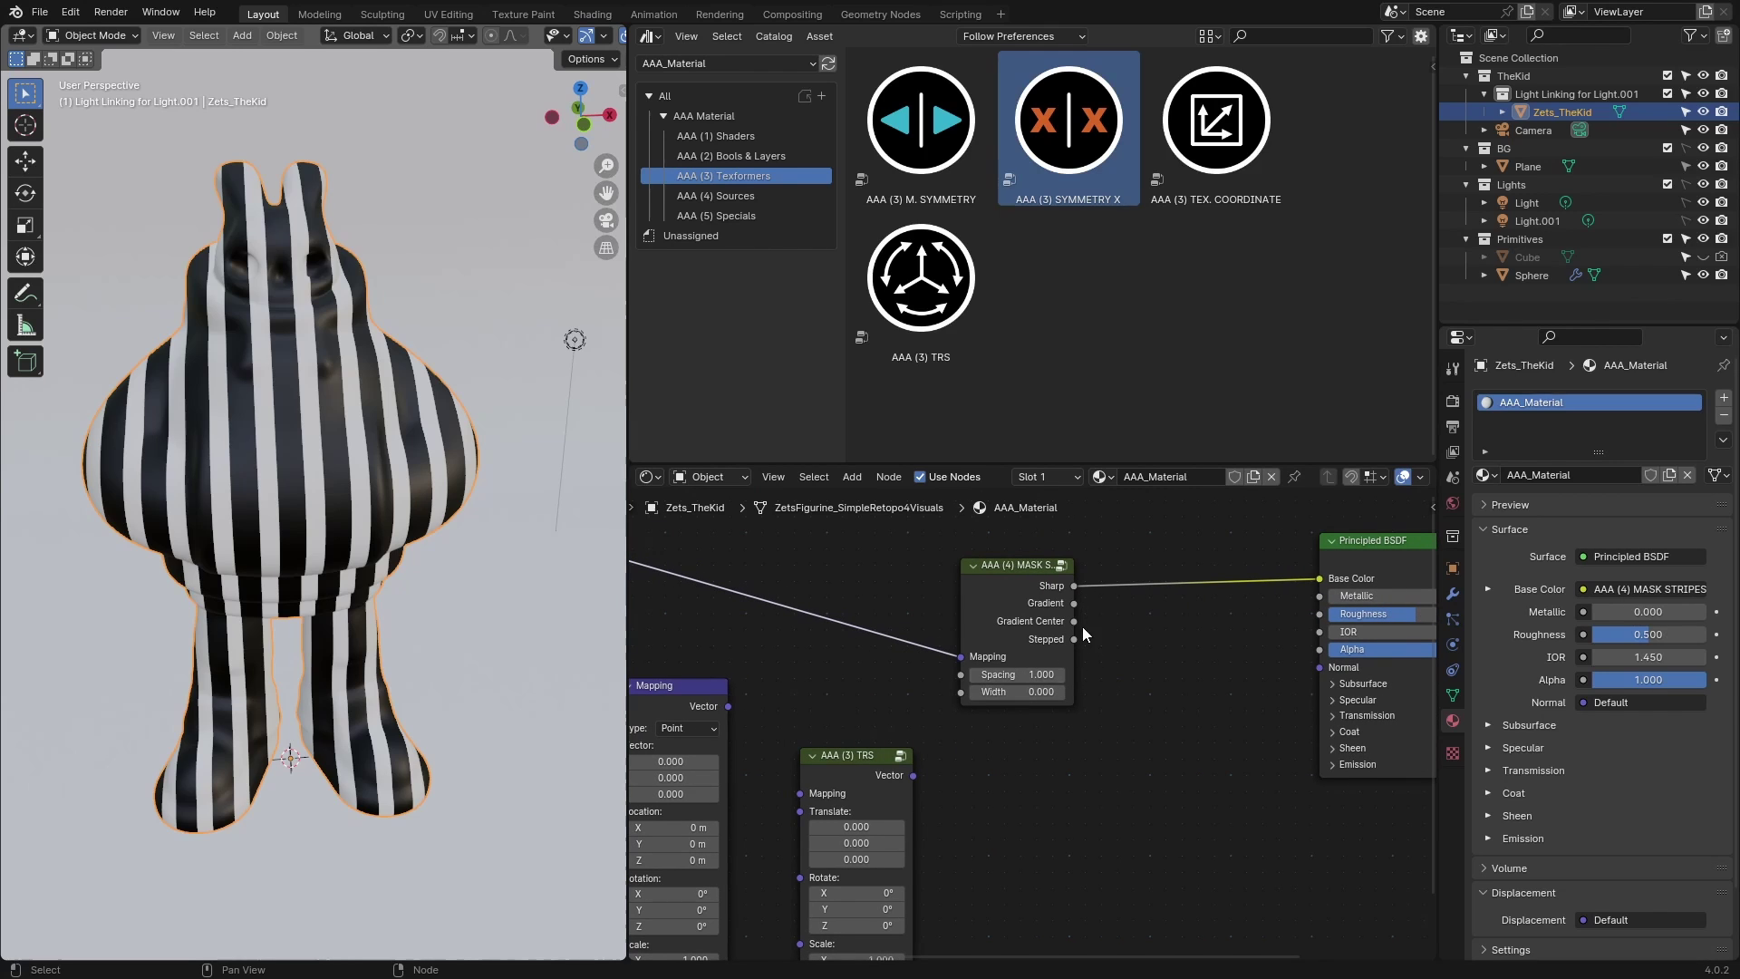
{"action": "left_click_drag", "start_coordinate": [1015, 674], "coordinate": [1051, 691]}
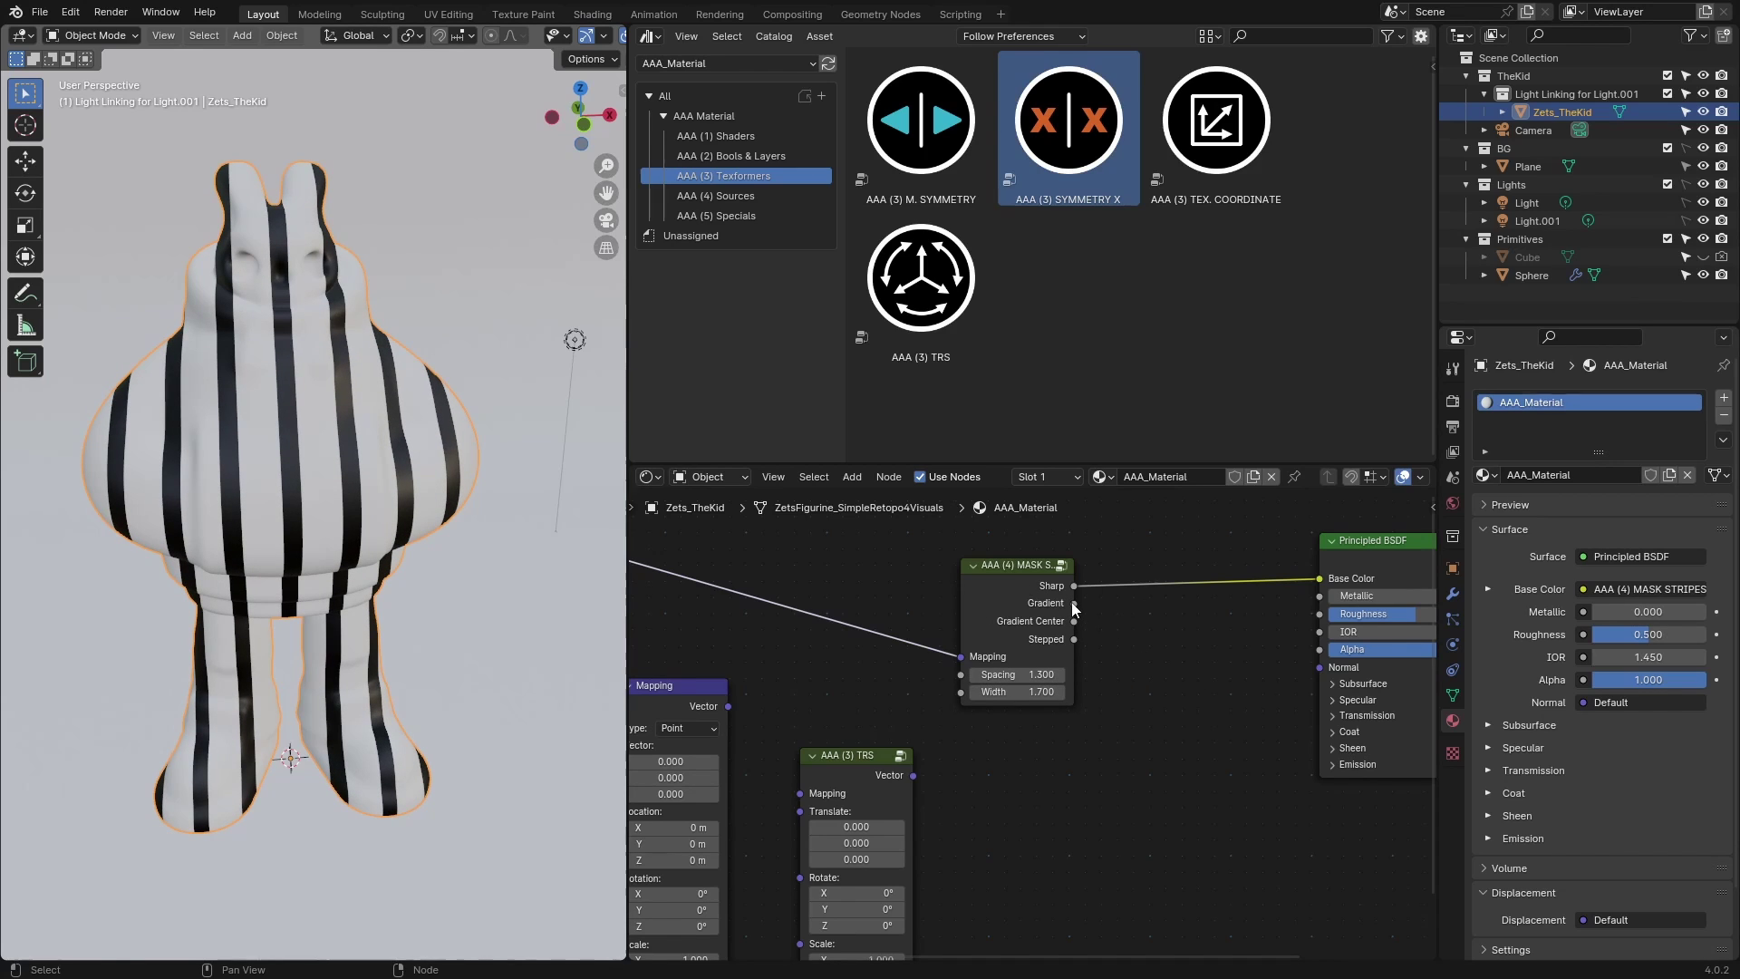
{"action": "left_click_drag", "start_coordinate": [1073, 601], "coordinate": [1319, 578]}
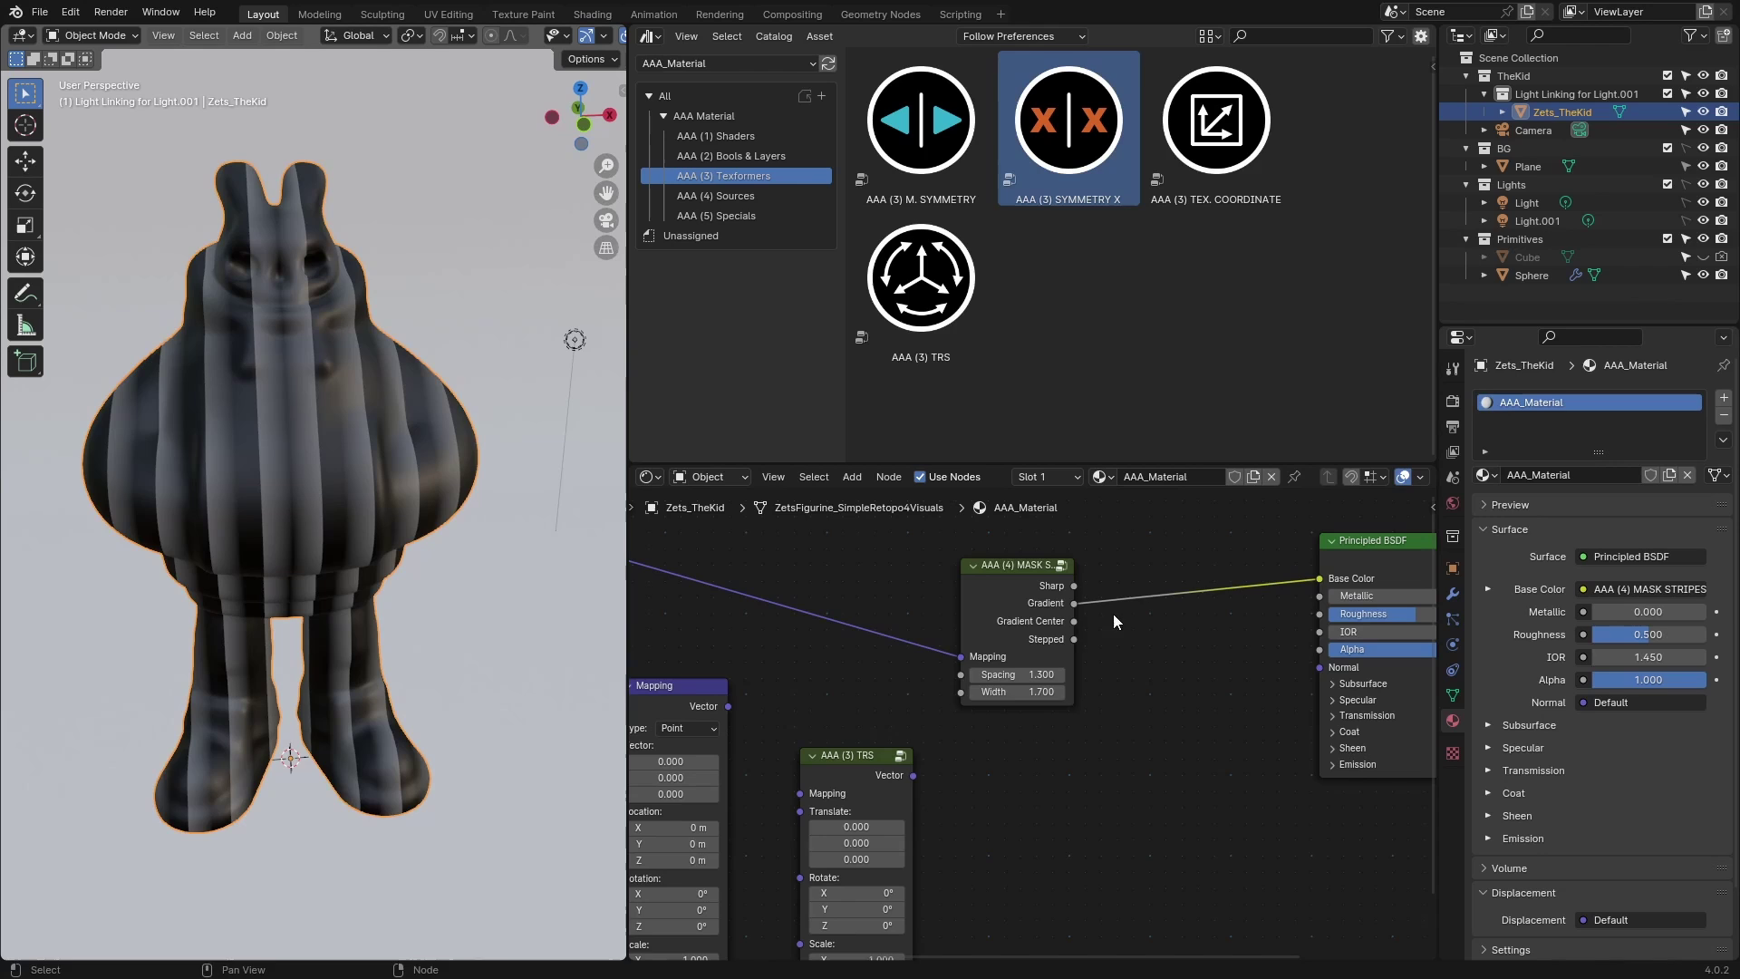
Step: Connect the stripe mask's Stepped output to Base Color and set its Spacing to 1.200 and Width to 0.500
{"action": "left_click_drag", "start_coordinate": [1073, 621], "coordinate": [1319, 578]}
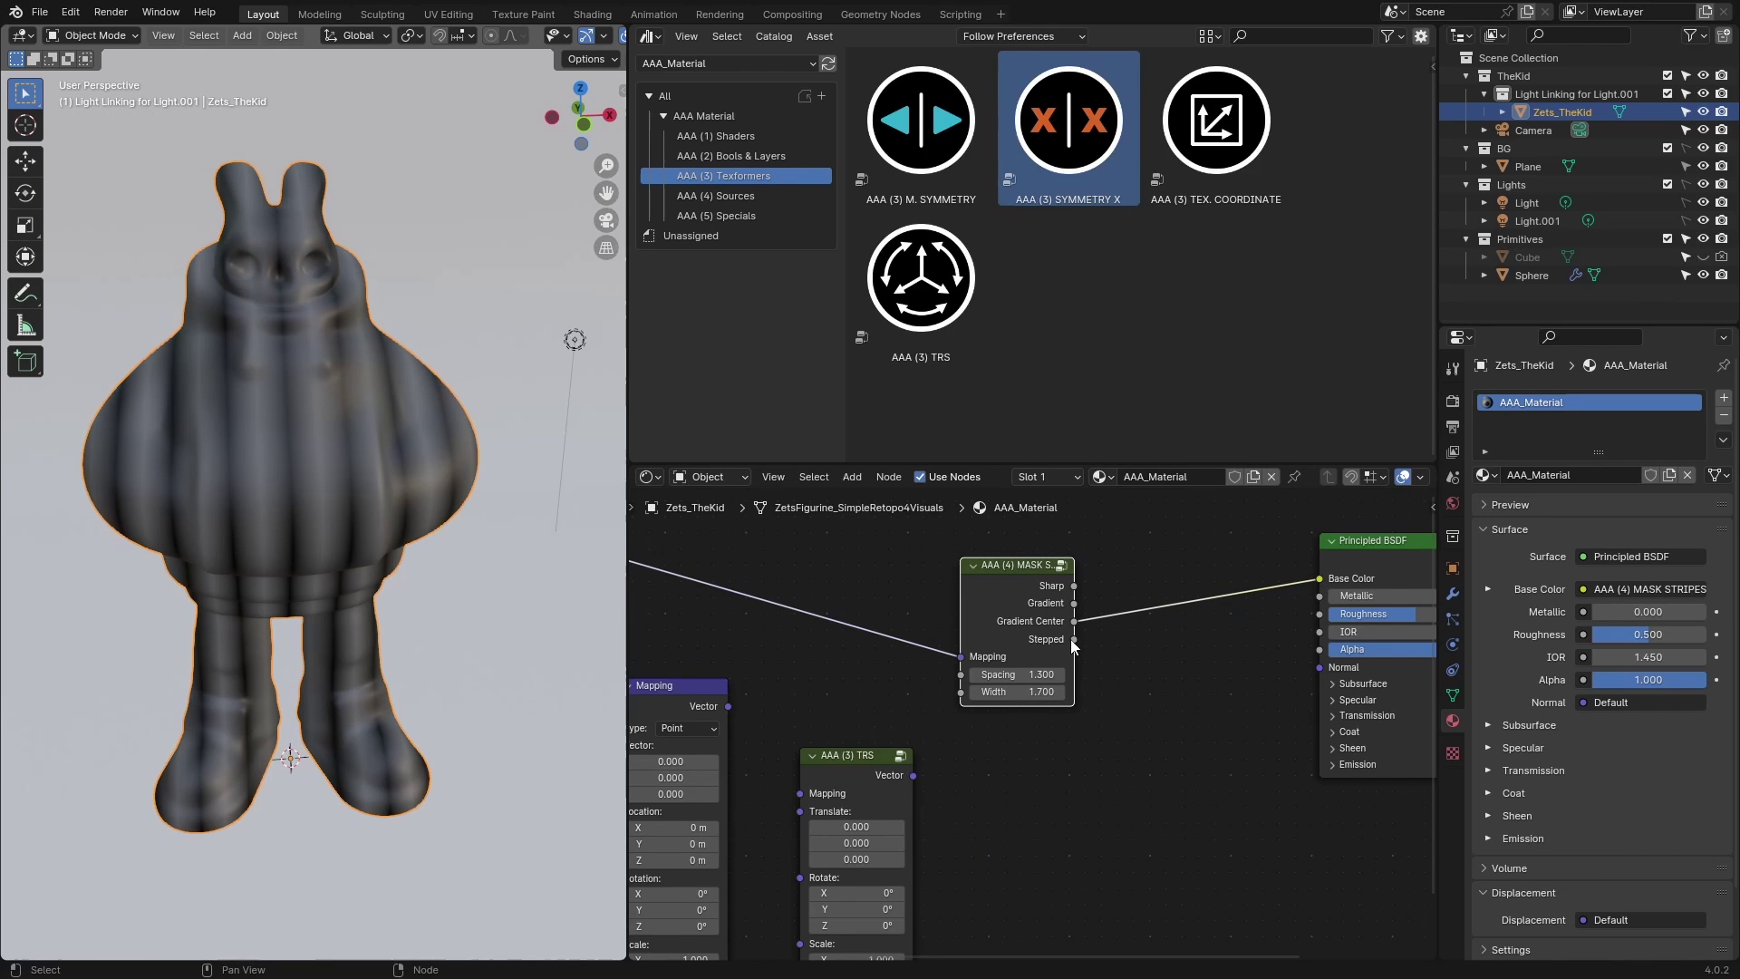
{"action": "left_click_drag", "start_coordinate": [1074, 639], "coordinate": [1319, 578]}
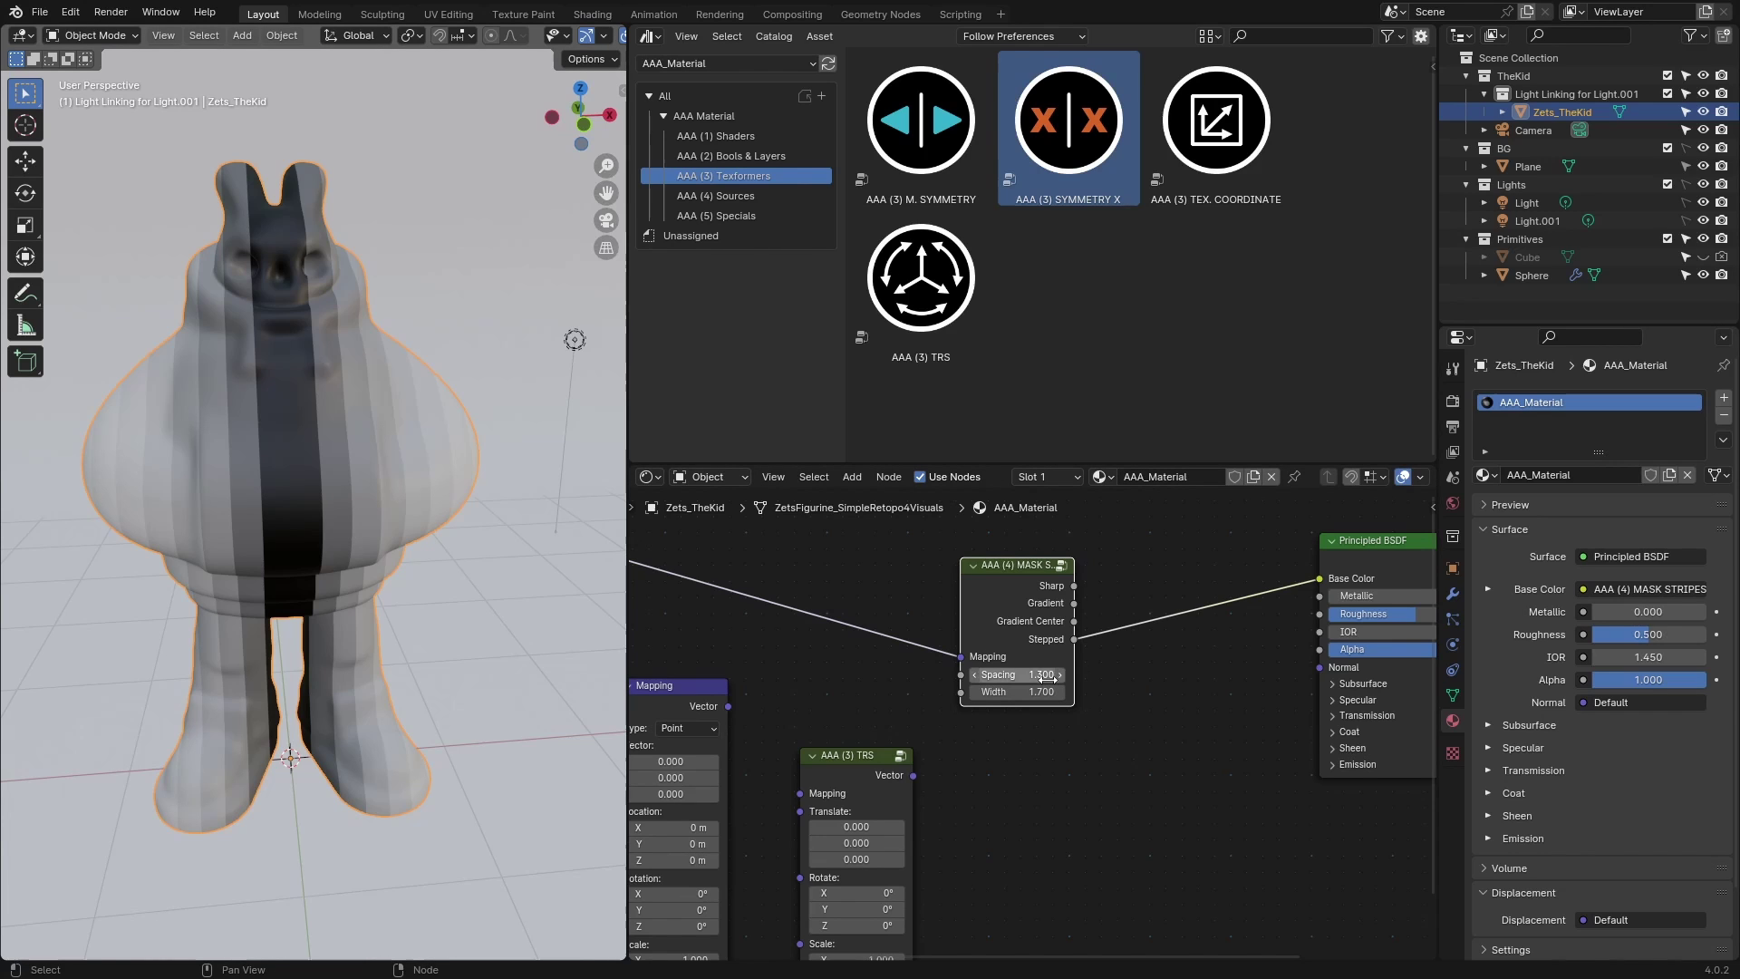
{"action": "mouse_move", "coordinate": [1043, 673]}
{"action": "left_mouse_down"}
{"action": "mouse_move", "coordinate": [989, 674]}
{"action": "mouse_move", "coordinate": [1015, 673]}
{"action": "left_mouse_up"}
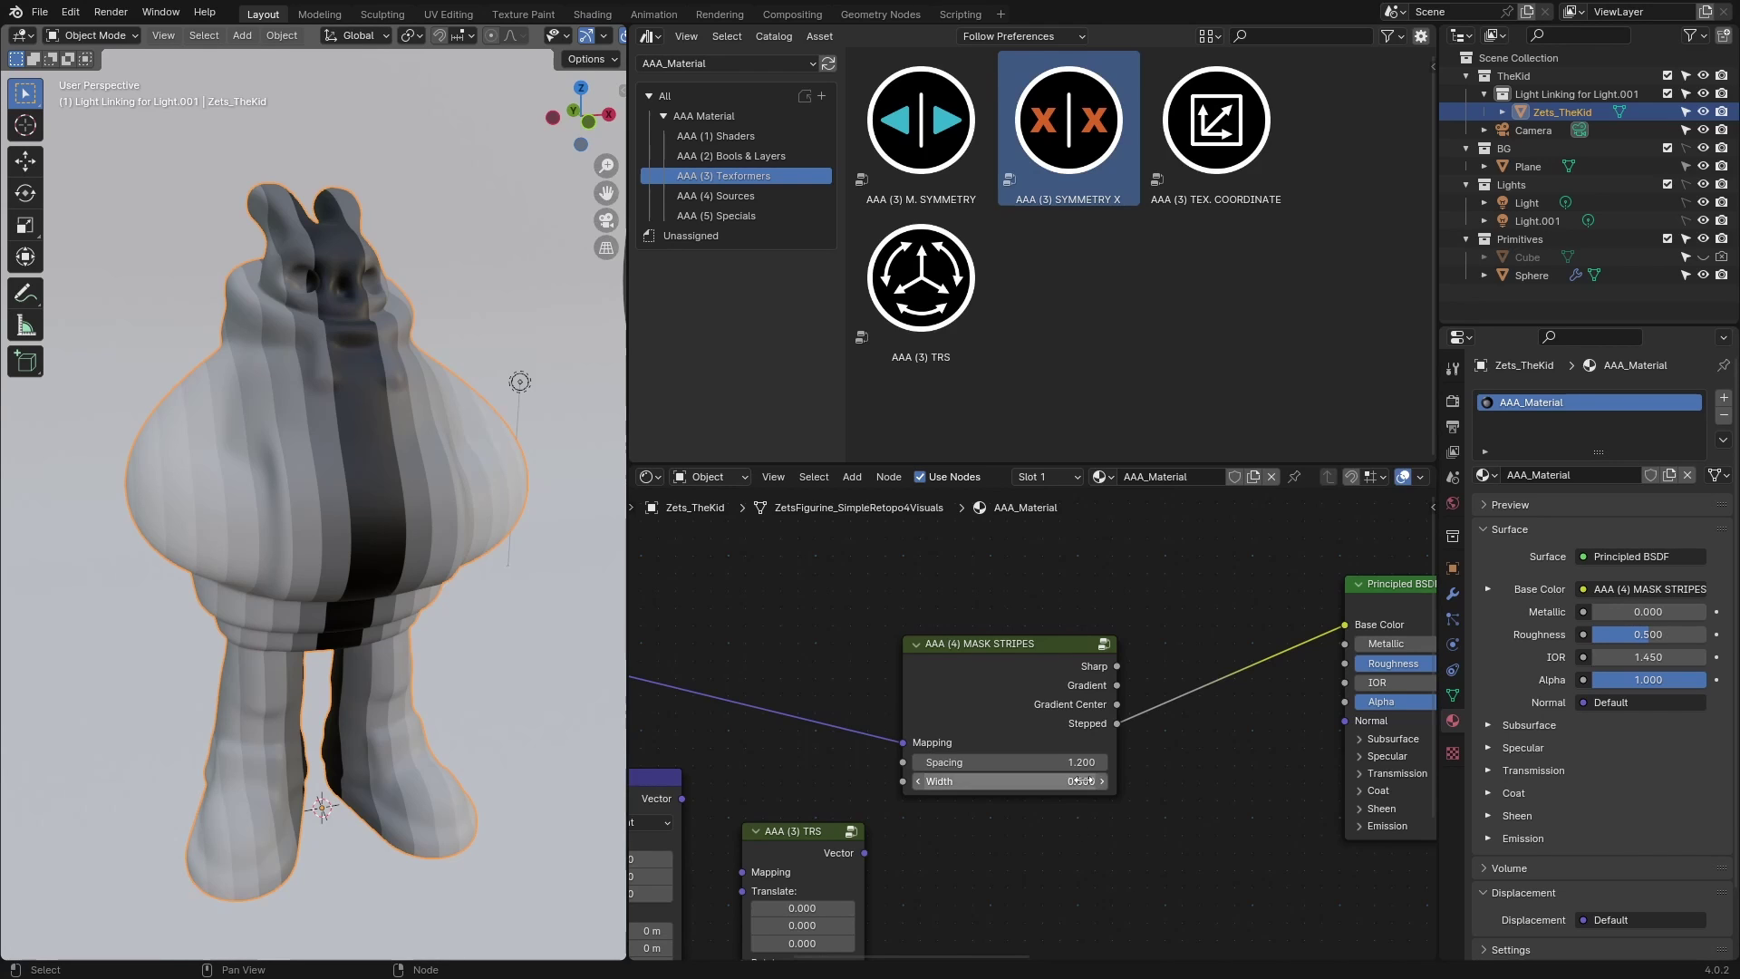
{"action": "scroll", "coordinate": [931, 550], "scroll_direction": "down", "scroll_amount": 1}
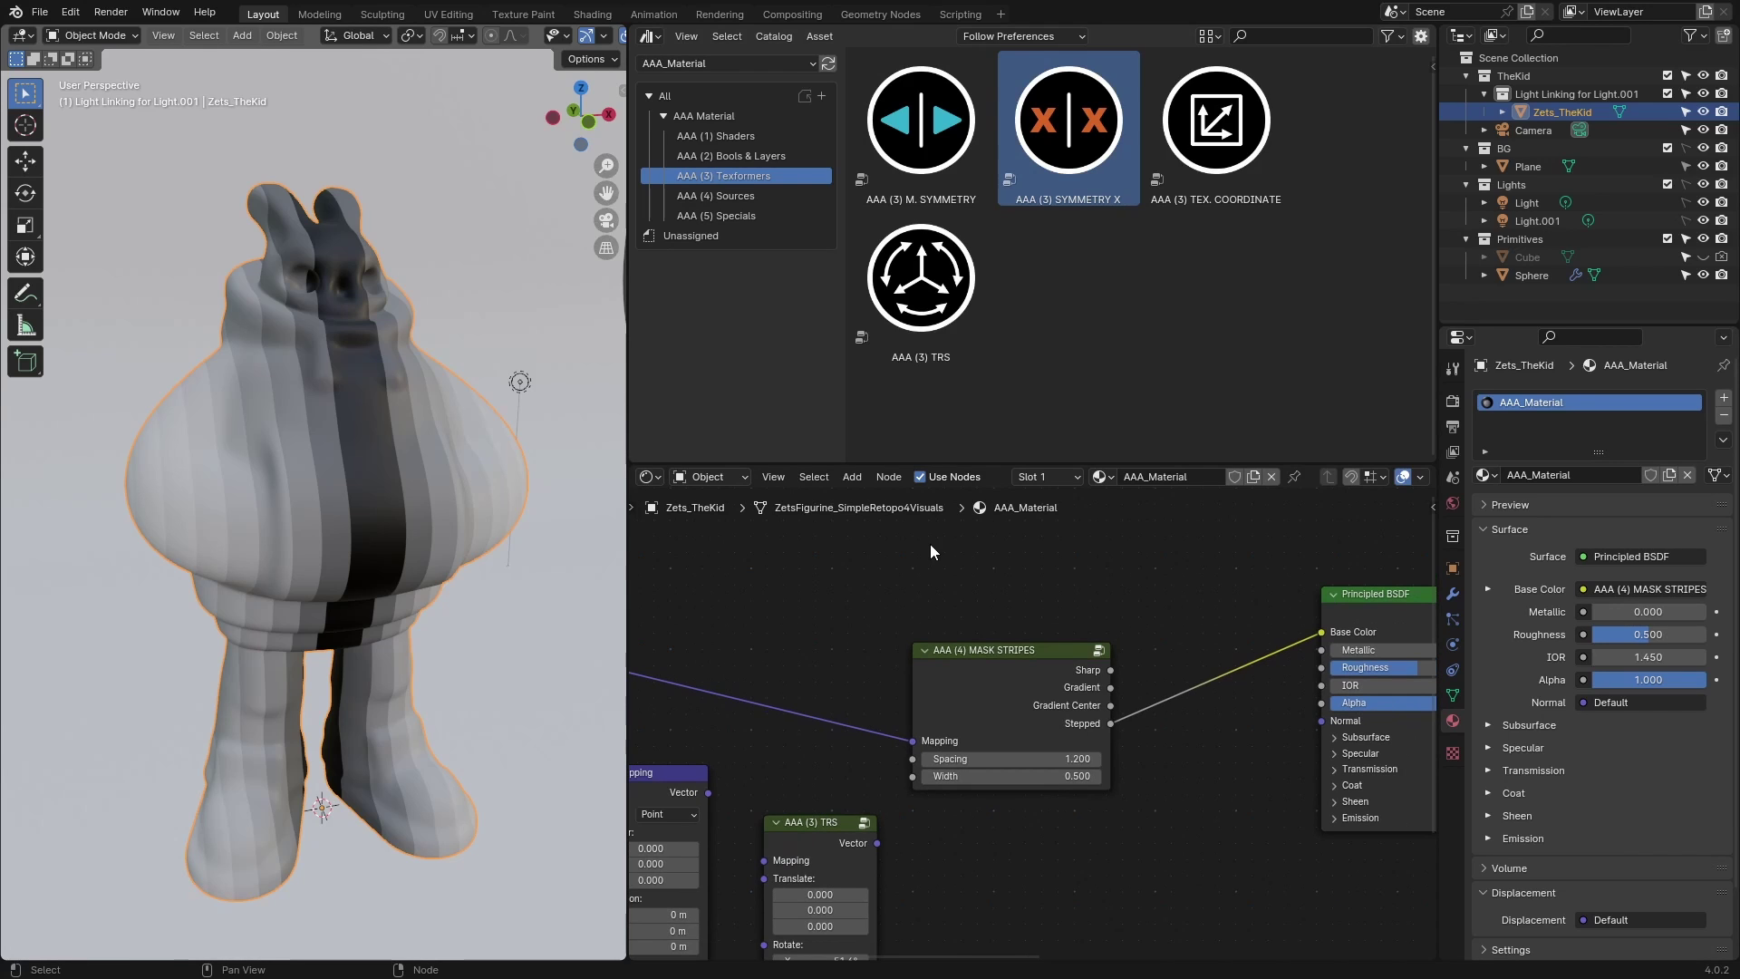
Step: Show the AAA (5) Specials catalog and move the unconnected Mapping and TRS nodes down, clear of the node chain
{"action": "left_click", "coordinate": [746, 215]}
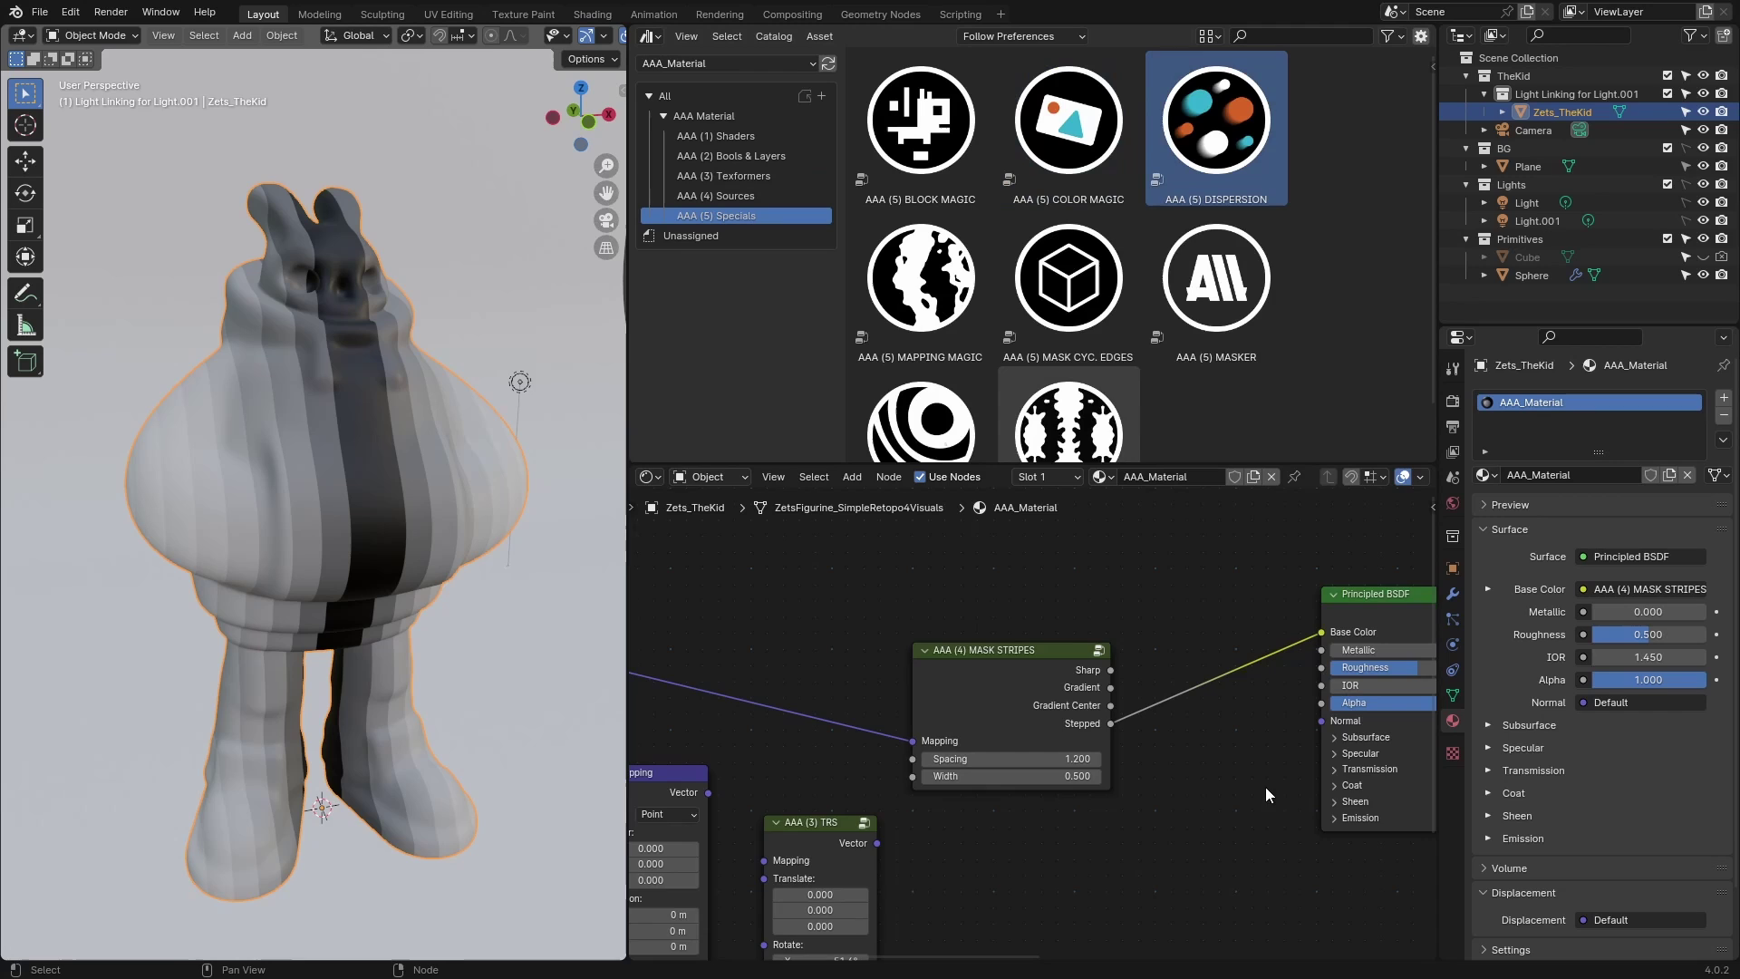
{"action": "scroll", "coordinate": [1265, 787], "scroll_direction": "down", "scroll_amount": 2}
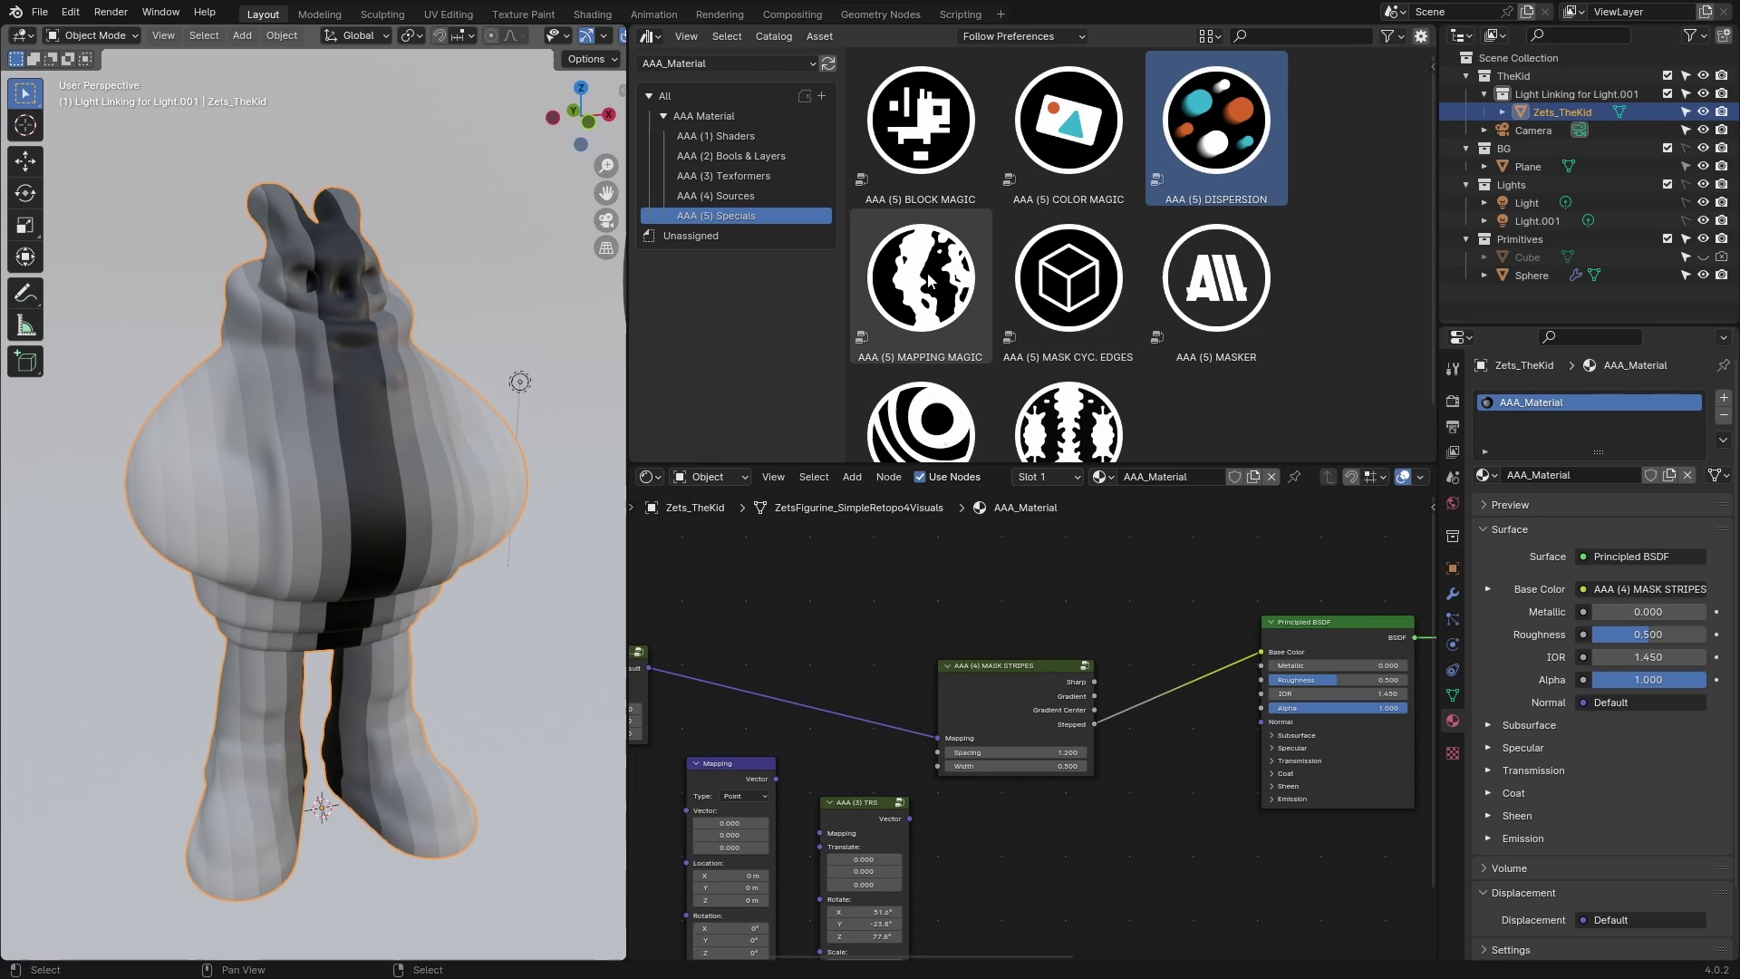
{"action": "middle_click_drag", "start_coordinate": [1030, 732], "coordinate": [1076, 716], "text": "ctrl"}
{"action": "left_click_drag", "start_coordinate": [1073, 728], "coordinate": [639, 893]}
{"action": "key", "text": "x"}
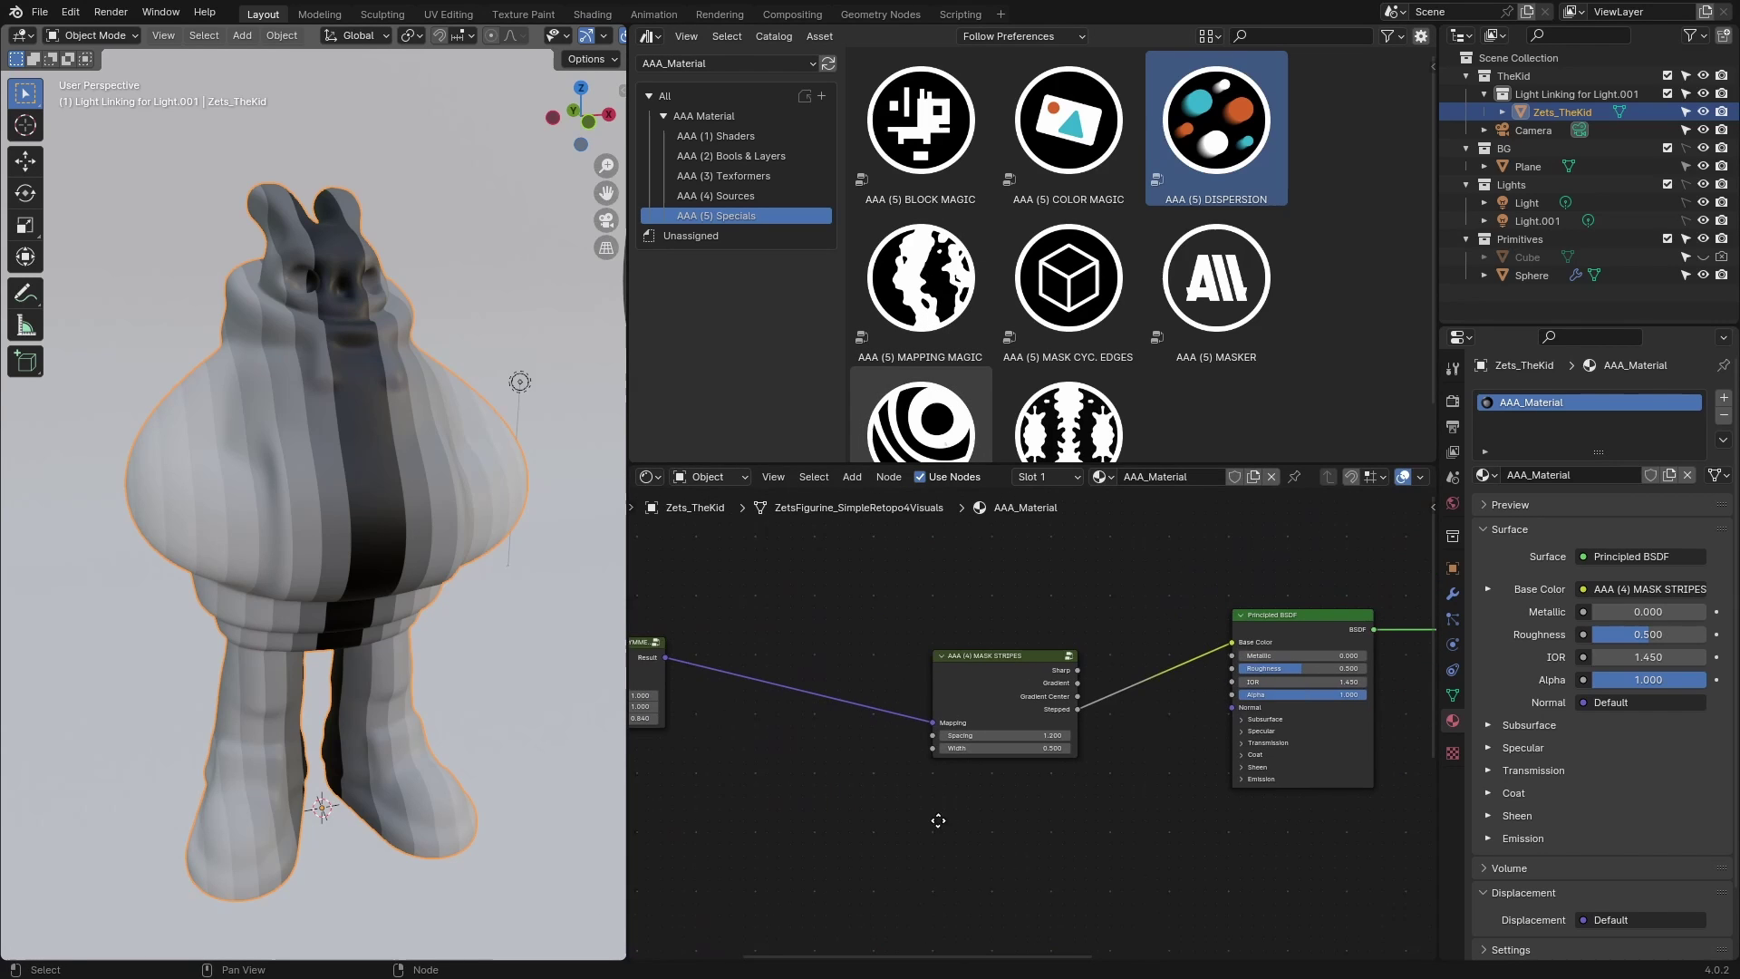
Step: Add the AAA (5) MAPPING MAGIC node and insert it into the link between SYMMETRY X and the stripe mask
{"action": "left_click_drag", "start_coordinate": [920, 277], "coordinate": [1102, 812]}
{"action": "middle_click_drag", "start_coordinate": [1102, 812], "coordinate": [1133, 793]}
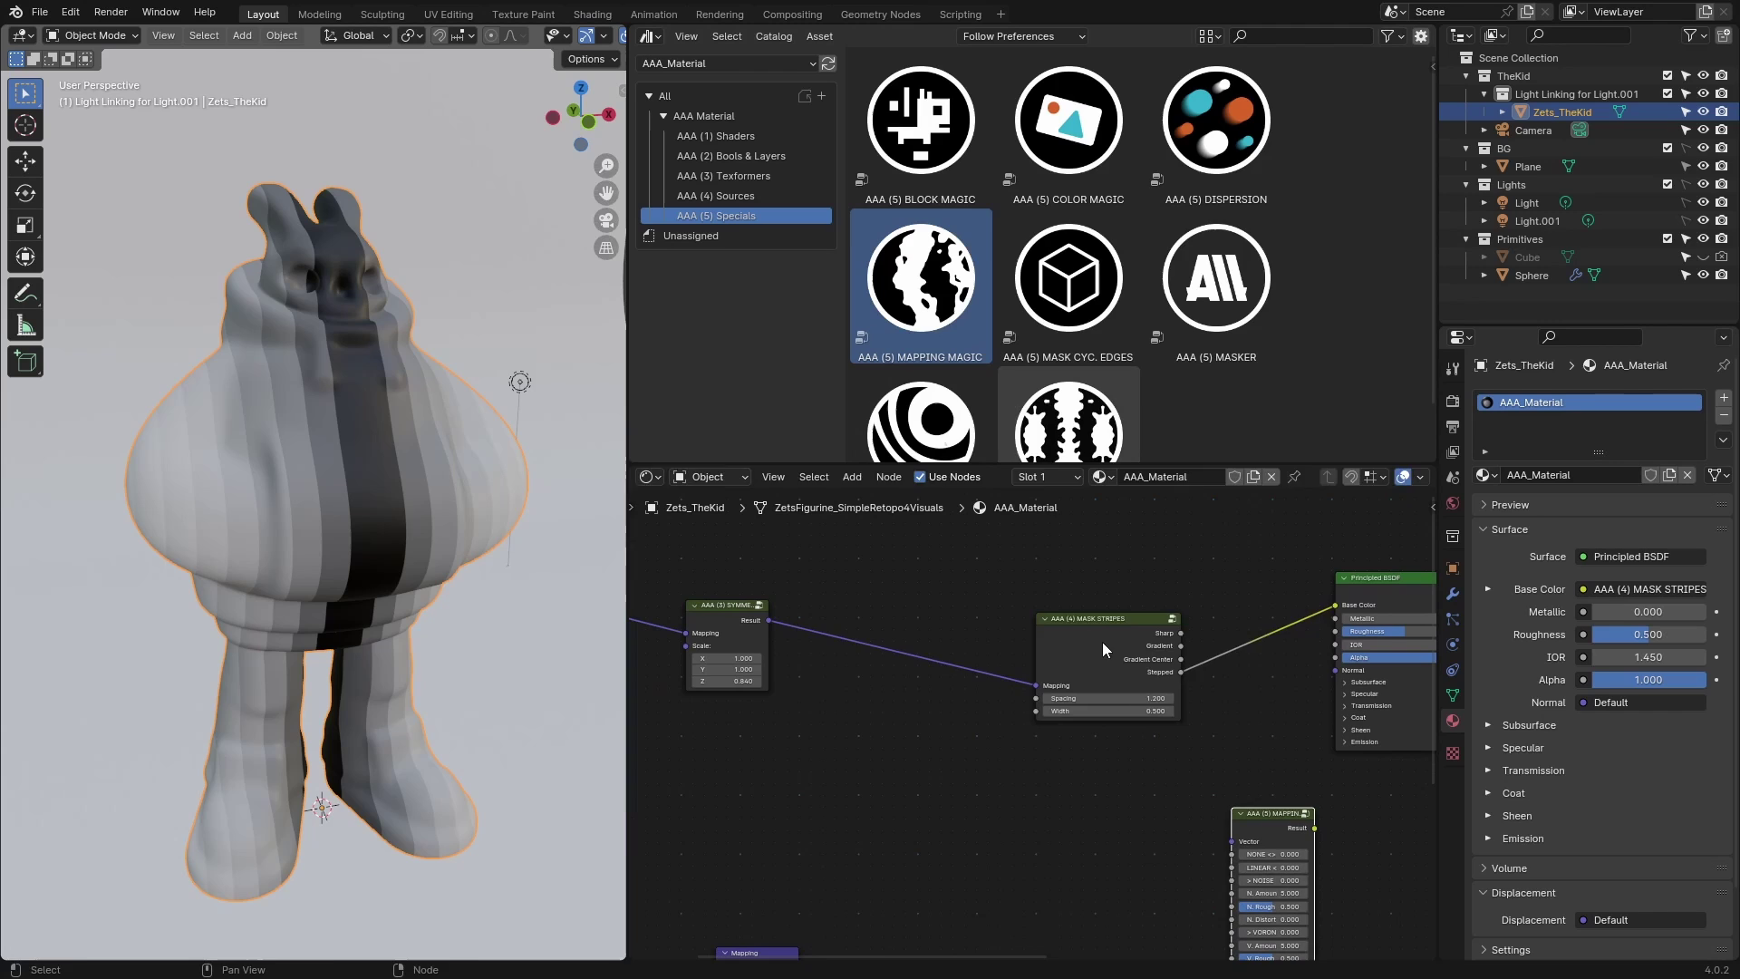
{"action": "left_click_drag", "start_coordinate": [1102, 642], "coordinate": [1051, 613]}
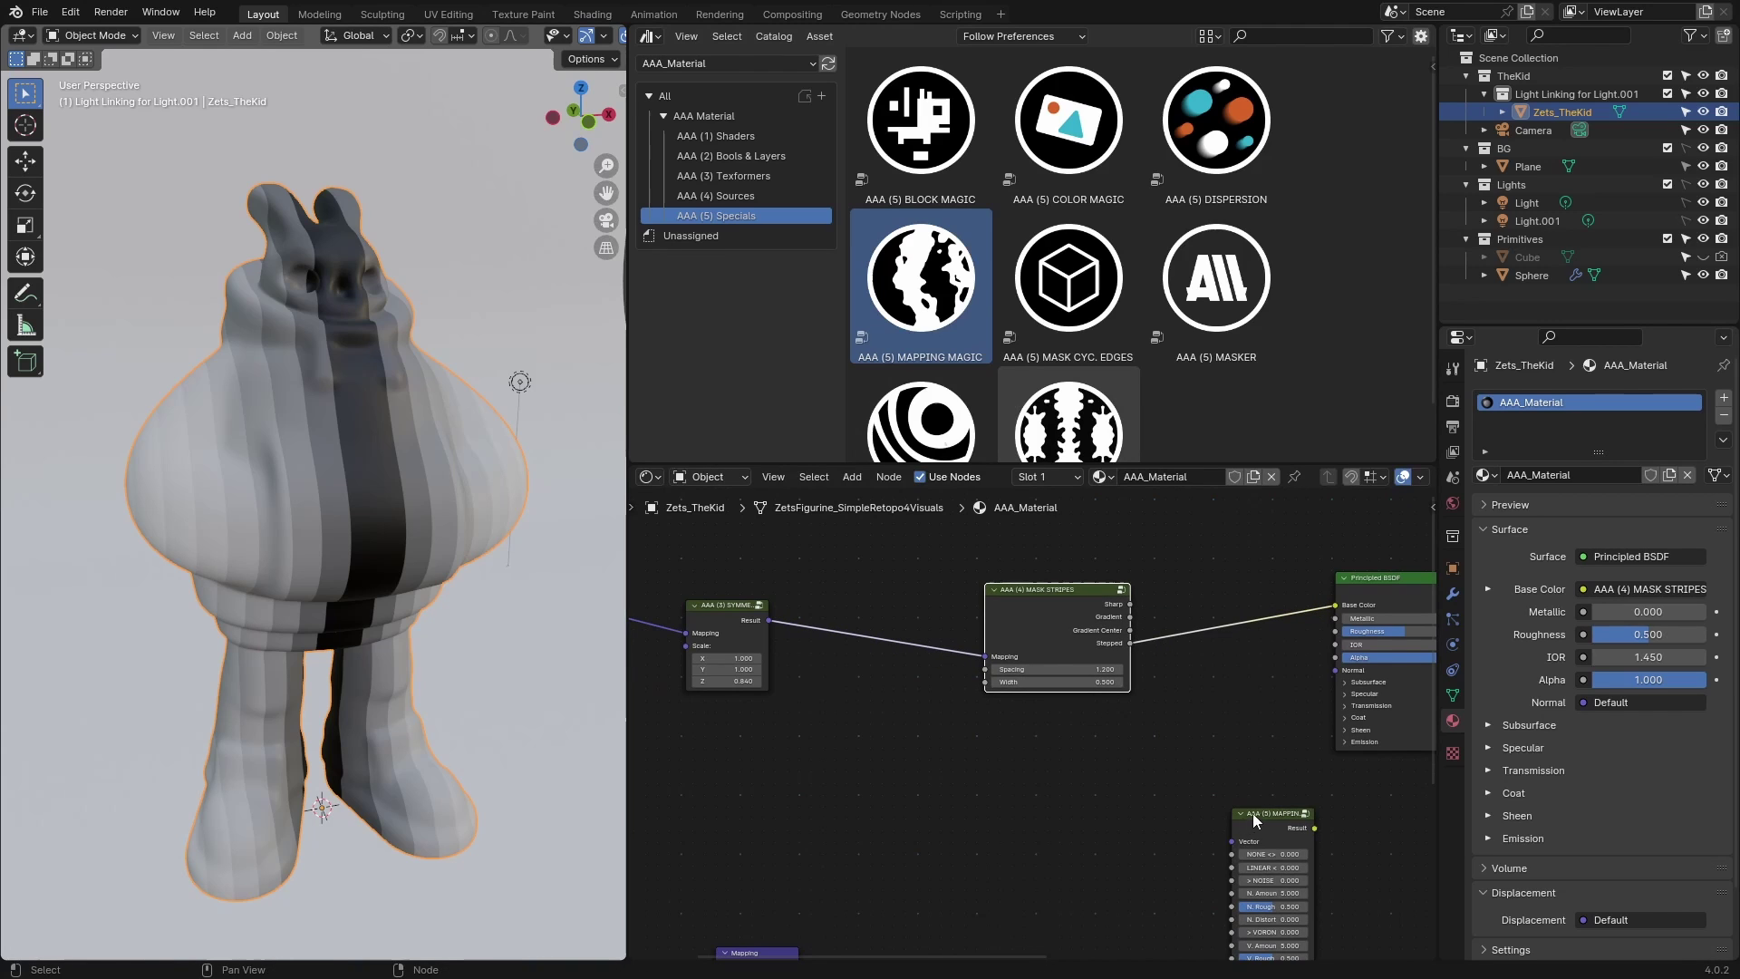
{"action": "left_click_drag", "start_coordinate": [1252, 813], "coordinate": [911, 701]}
{"action": "scroll", "coordinate": [911, 701], "scroll_direction": "up", "scroll_amount": 4}
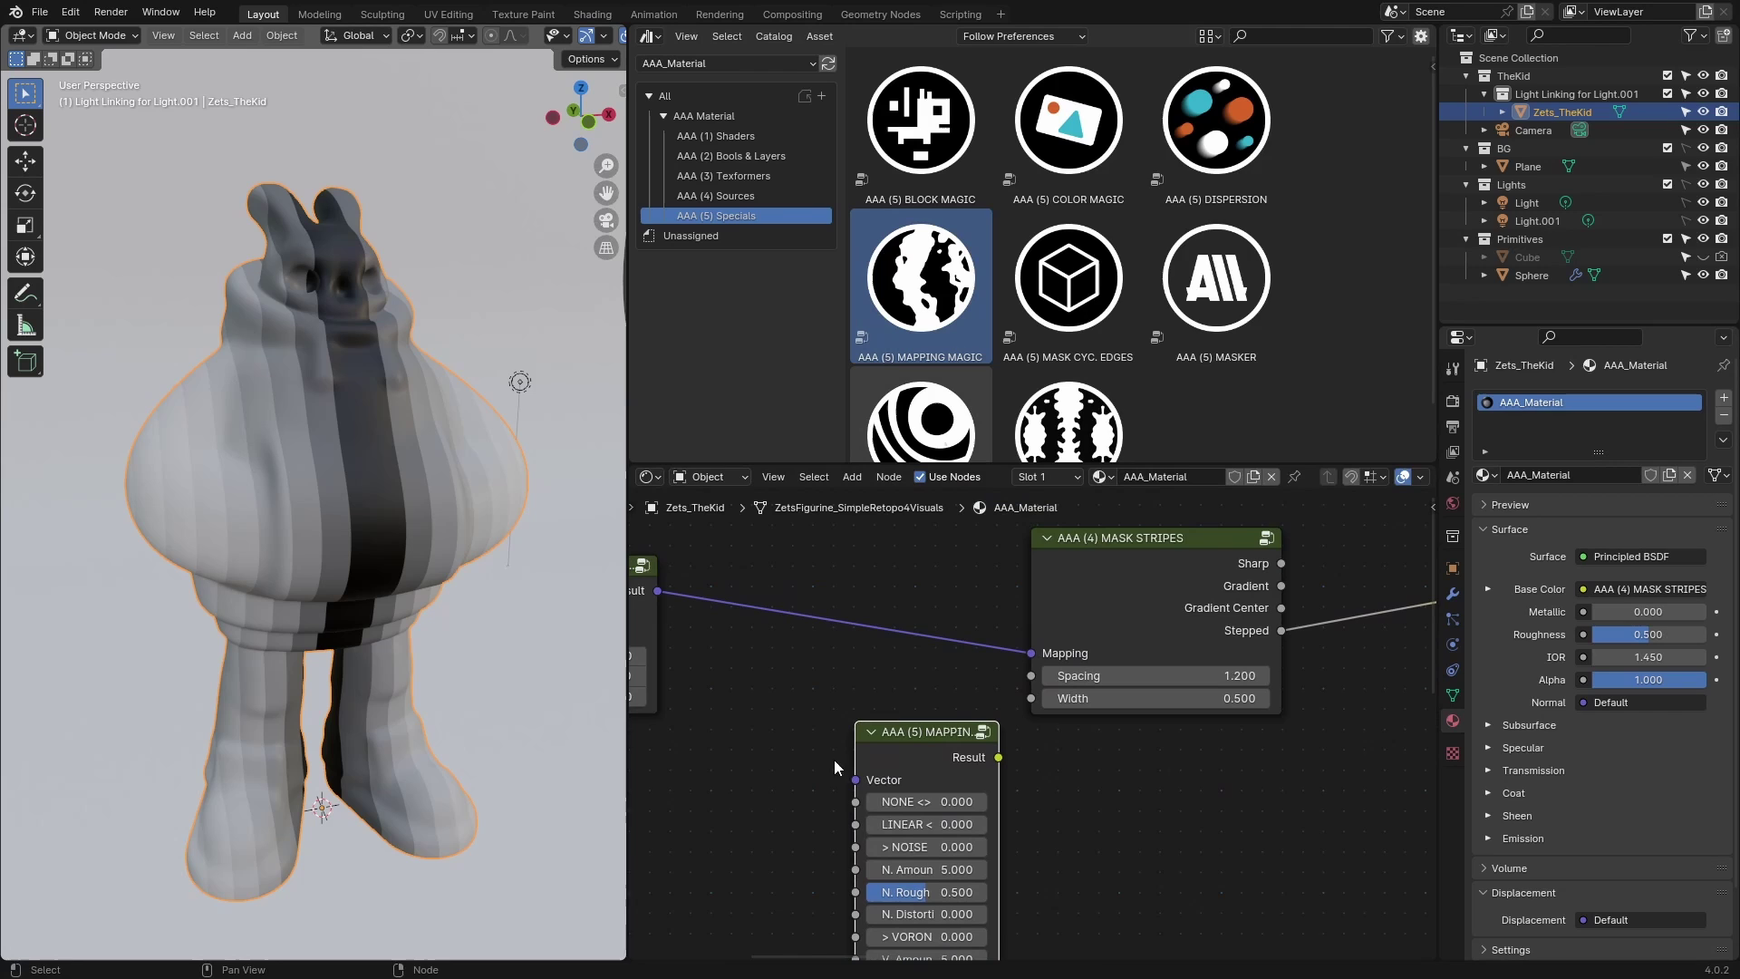
{"action": "scroll", "coordinate": [960, 780], "scroll_direction": "down", "scroll_amount": 3}
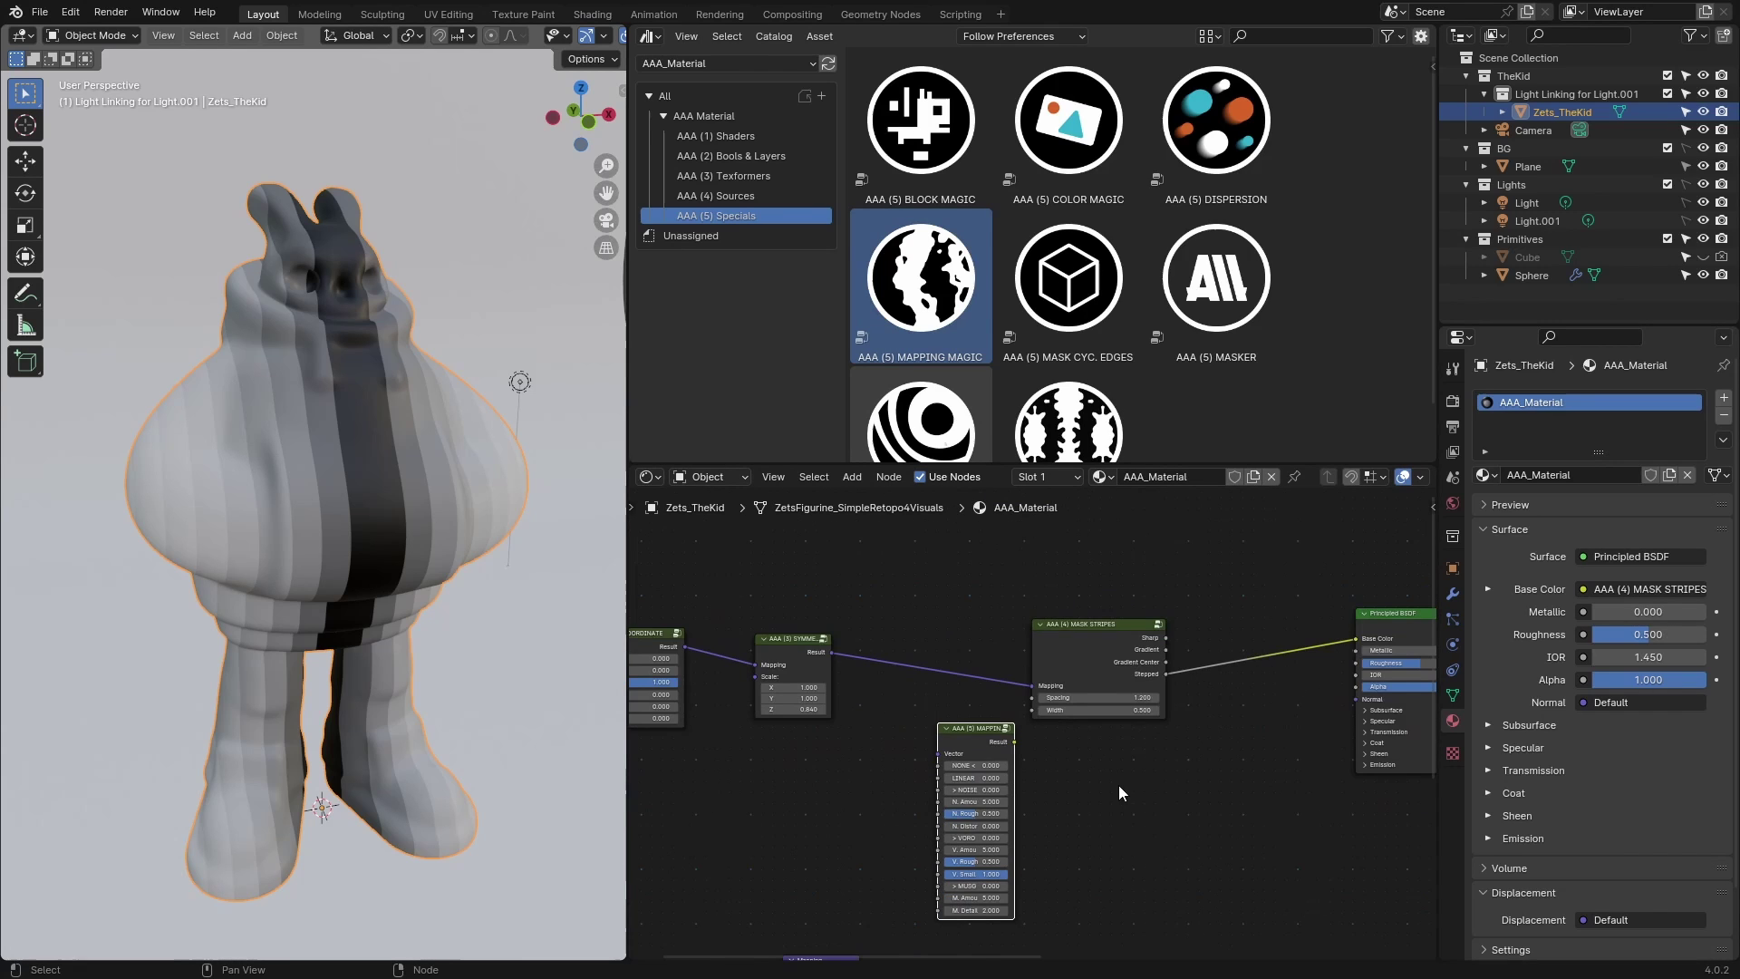
{"action": "scroll", "coordinate": [1096, 795], "scroll_direction": "up", "scroll_amount": 1}
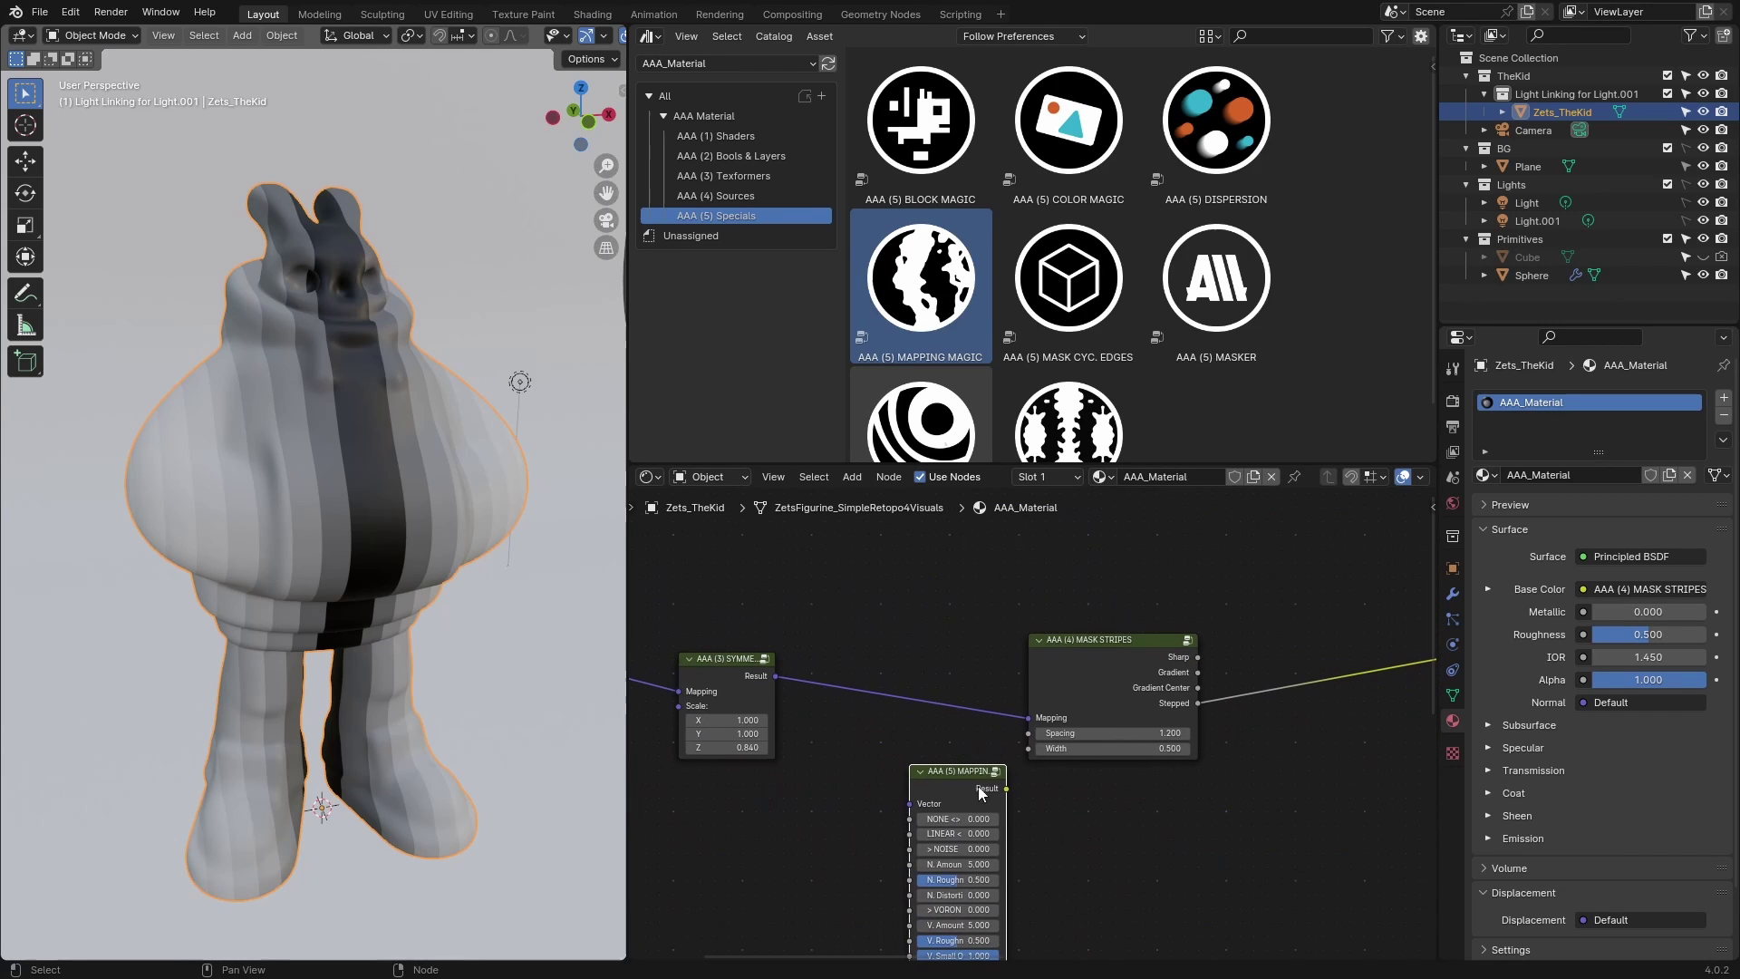
{"action": "left_click_drag", "start_coordinate": [977, 785], "coordinate": [879, 658]}
{"action": "middle_click_drag", "start_coordinate": [1039, 861], "coordinate": [999, 854]}
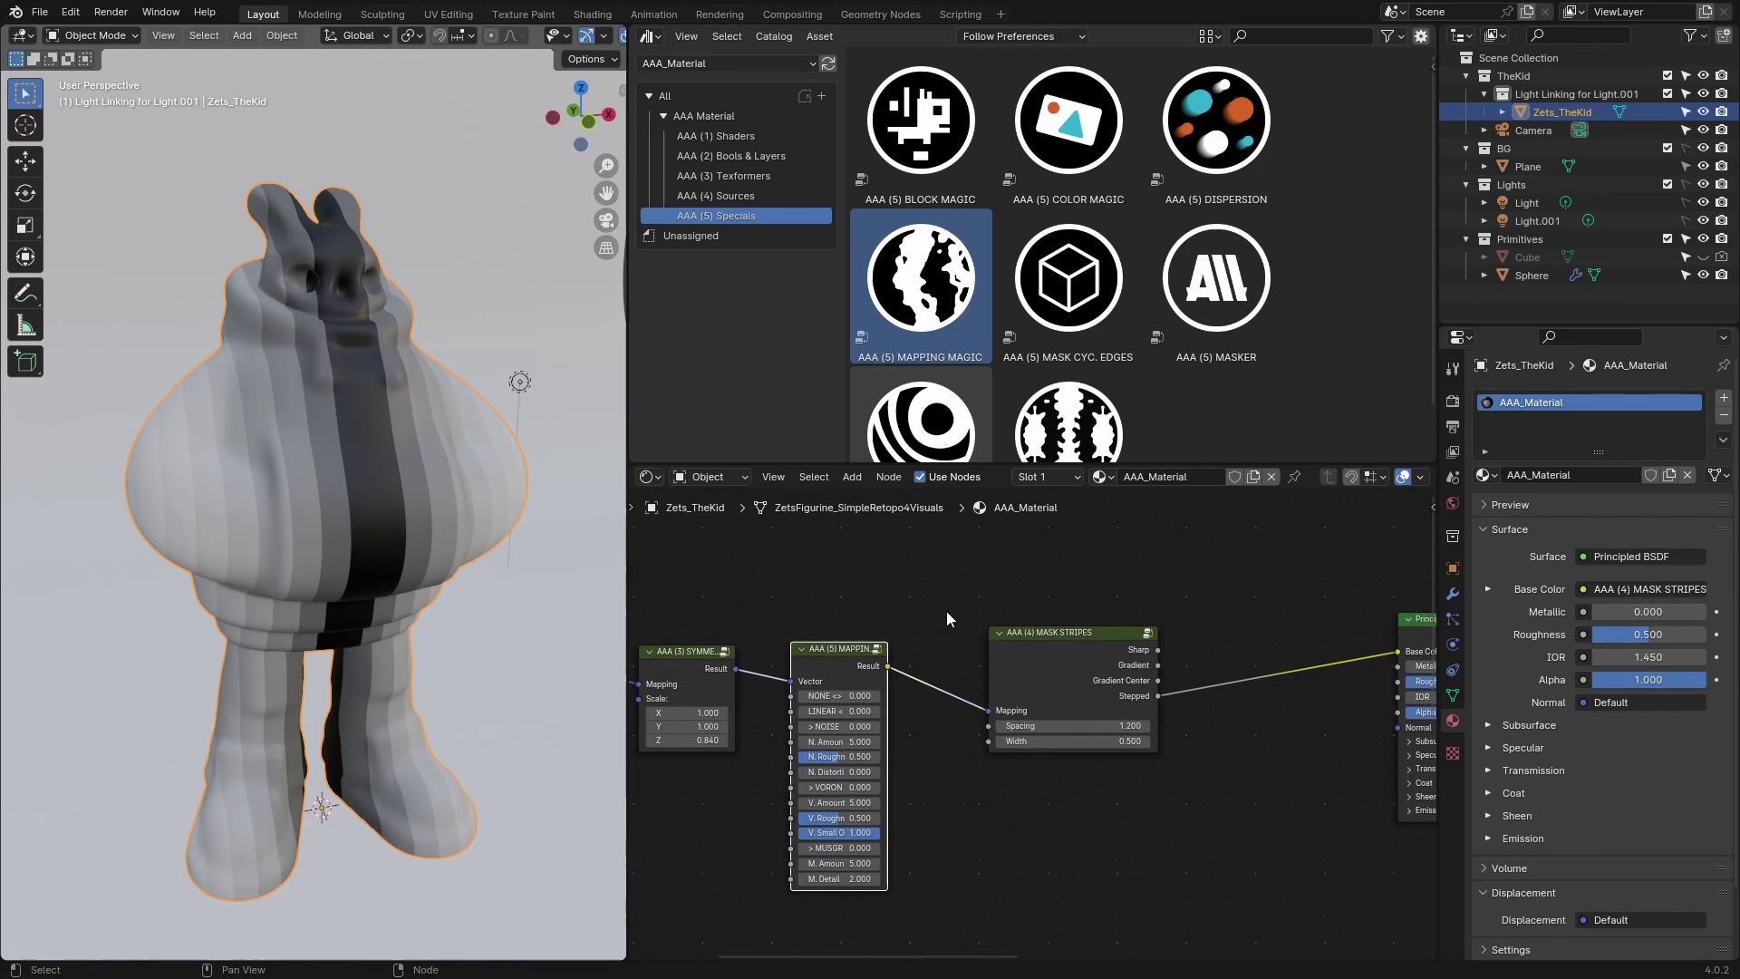
Step: Put the stripe mask node in a frame labelled STRIPES
{"action": "left_click_drag", "start_coordinate": [949, 547], "coordinate": [1243, 889]}
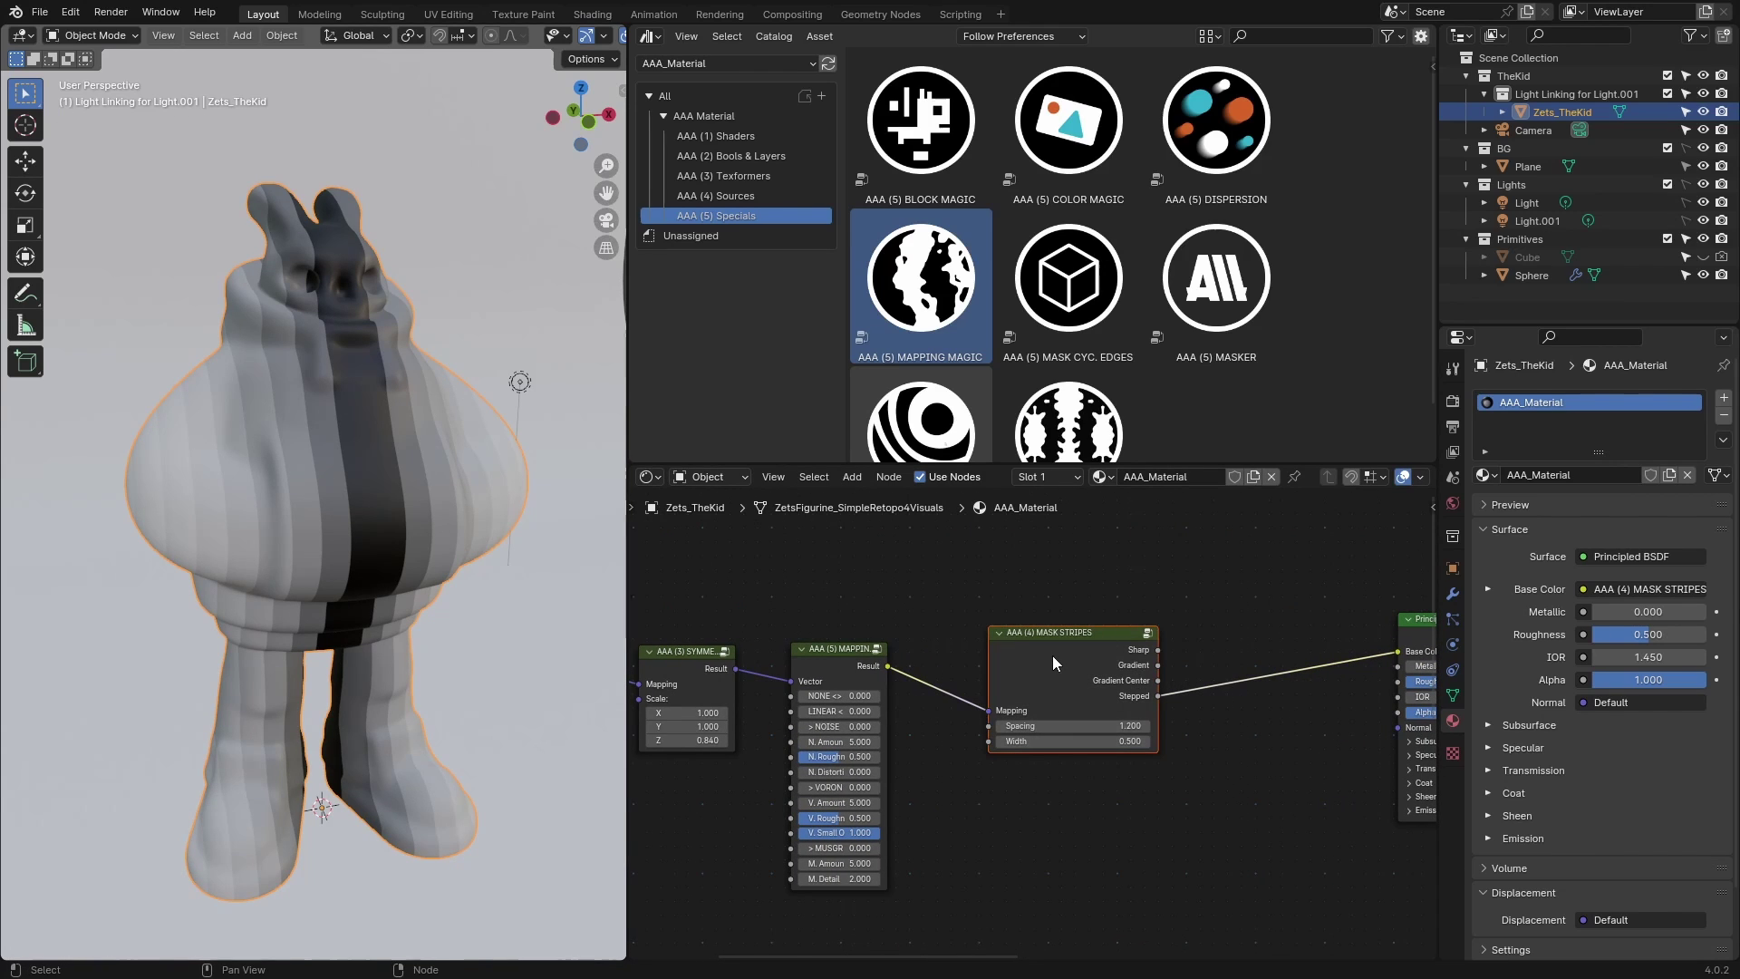
{"action": "key", "text": "ctrl+j"}
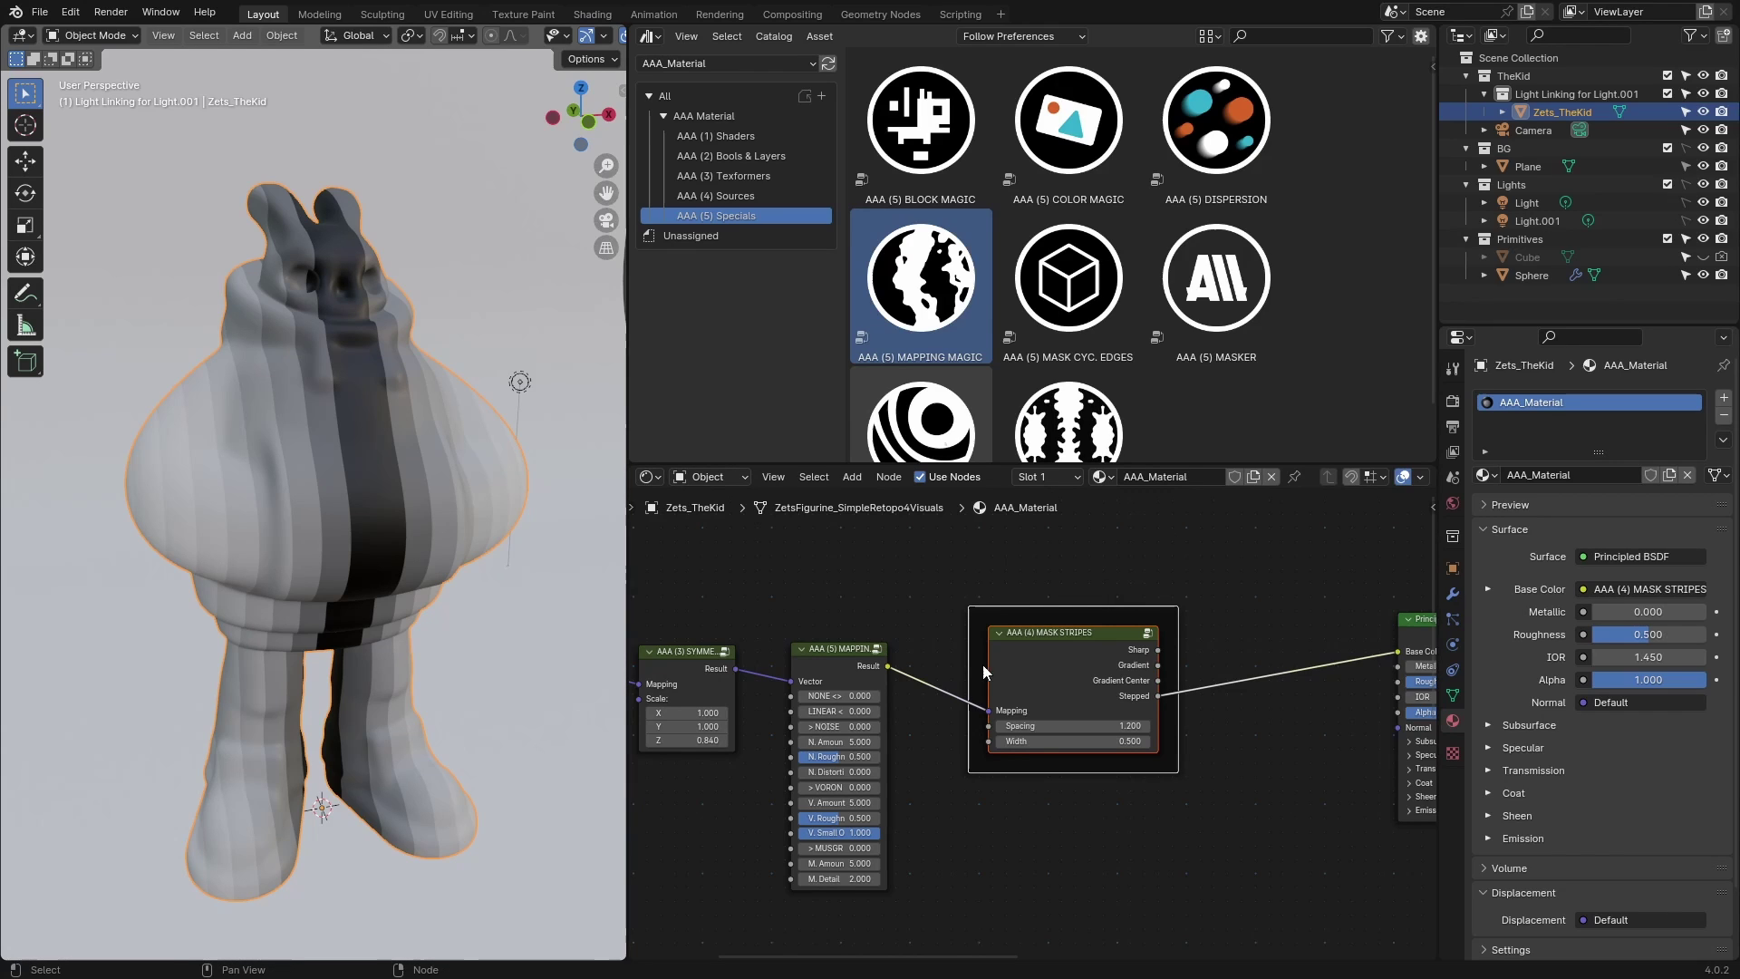
{"action": "key", "text": "n"}
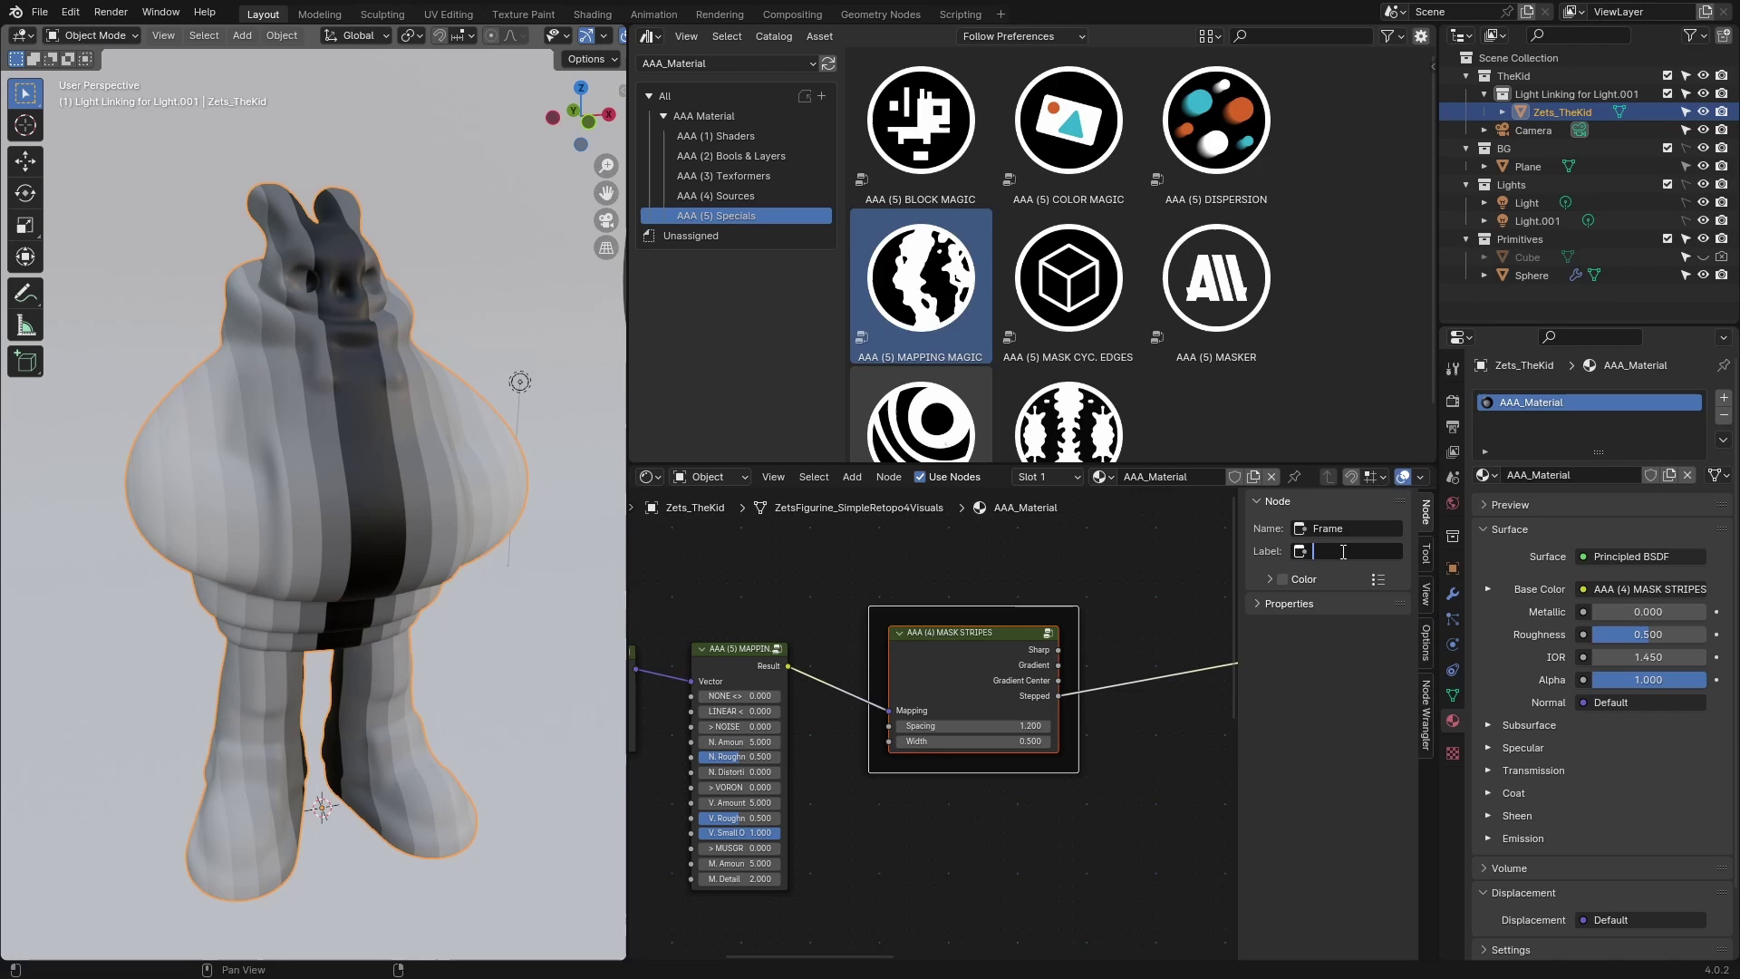
{"action": "left_click", "coordinate": [1343, 551]}
{"action": "type", "text": "STRIPES"}
{"action": "key", "text": "Return"}
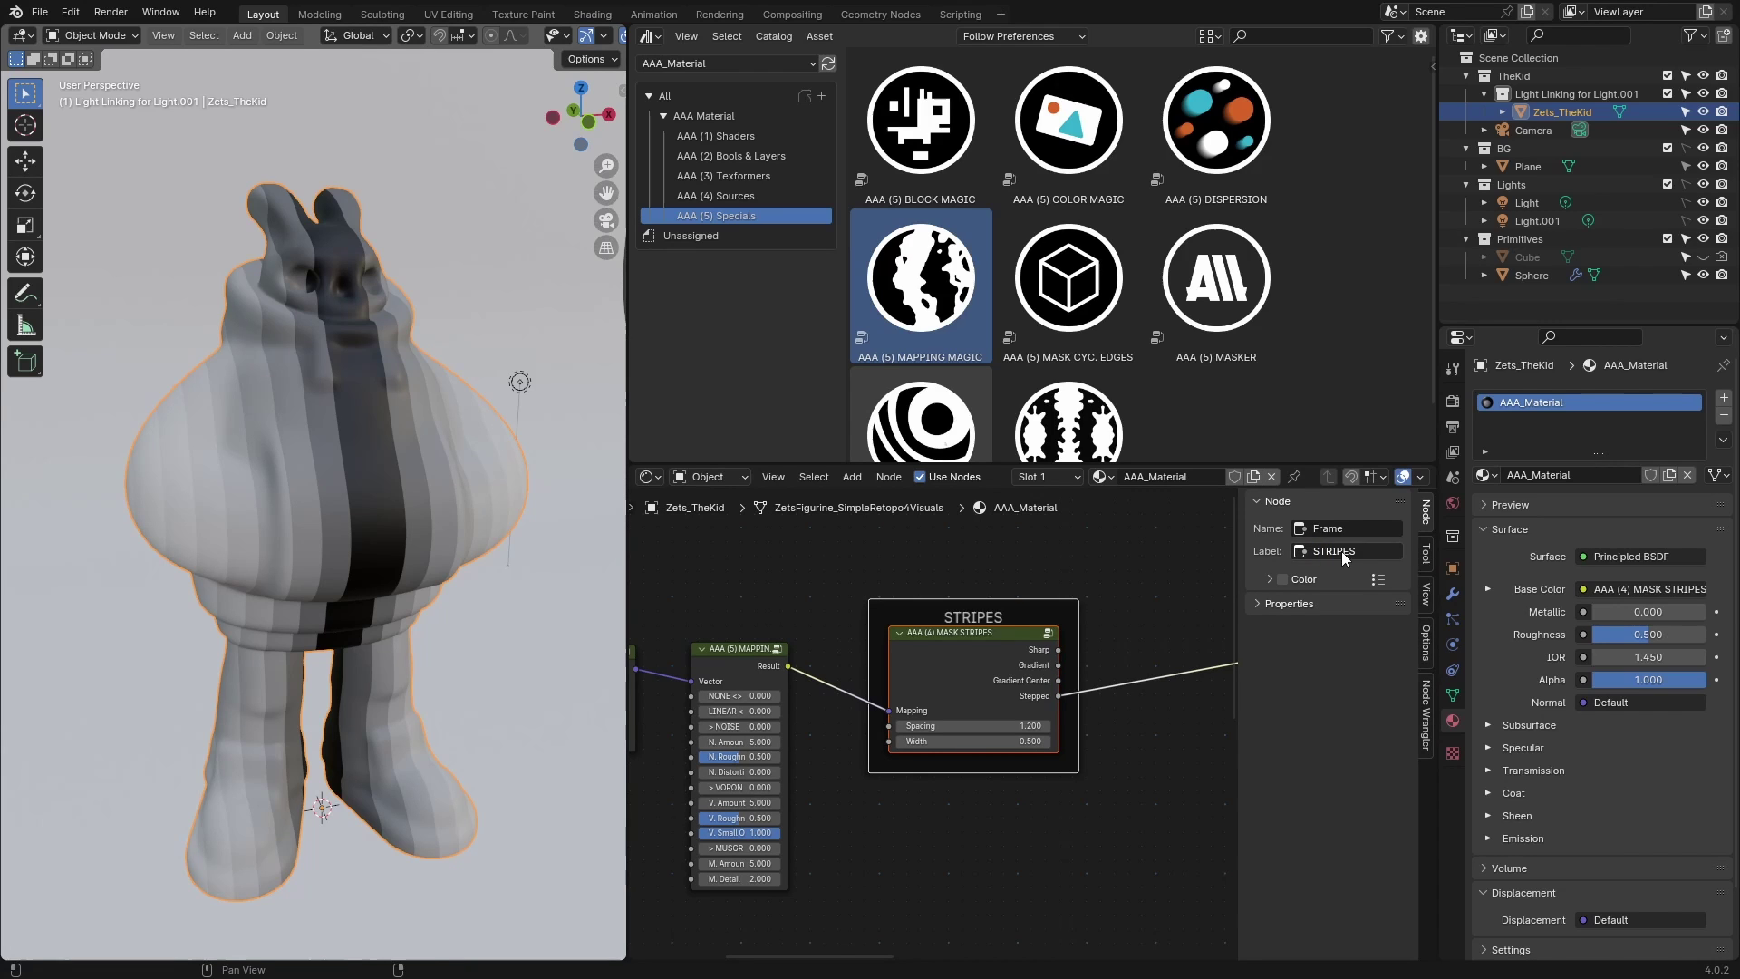
{"action": "scroll", "coordinate": [1022, 818], "scroll_direction": "down", "scroll_amount": 1}
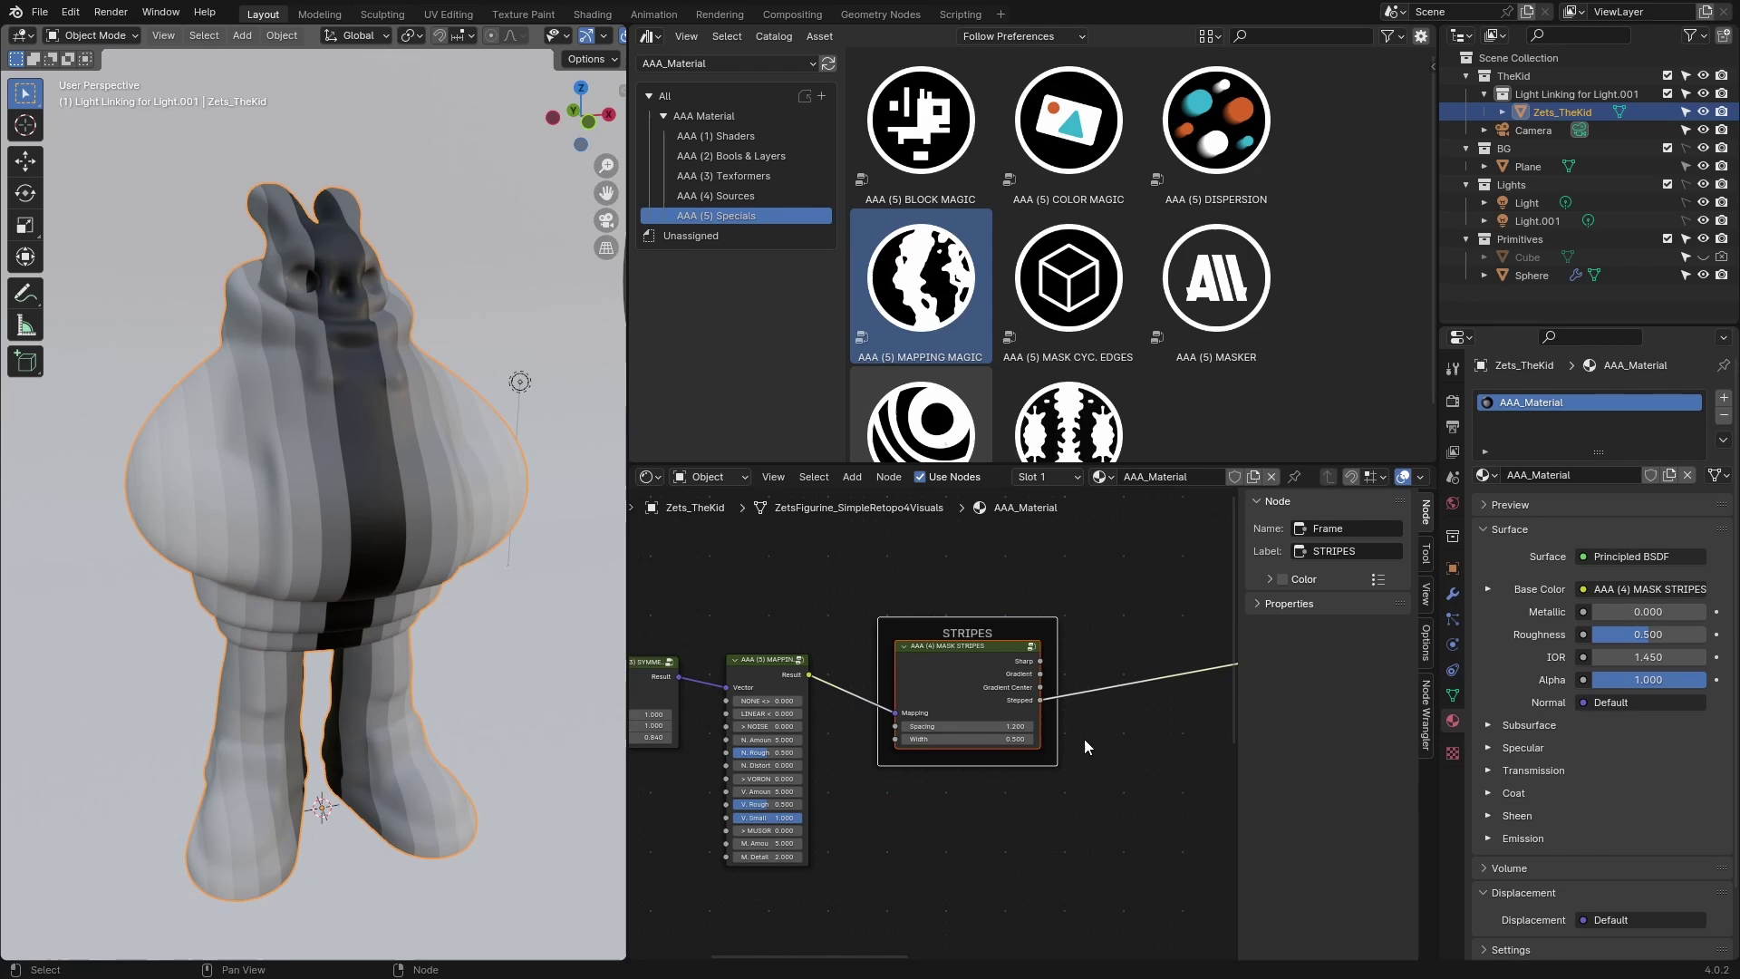
Step: Give the stripe mask node inside the STRIPES frame a custom pinkish-red color
{"action": "scroll", "coordinate": [916, 840], "scroll_direction": "up", "scroll_amount": 2}
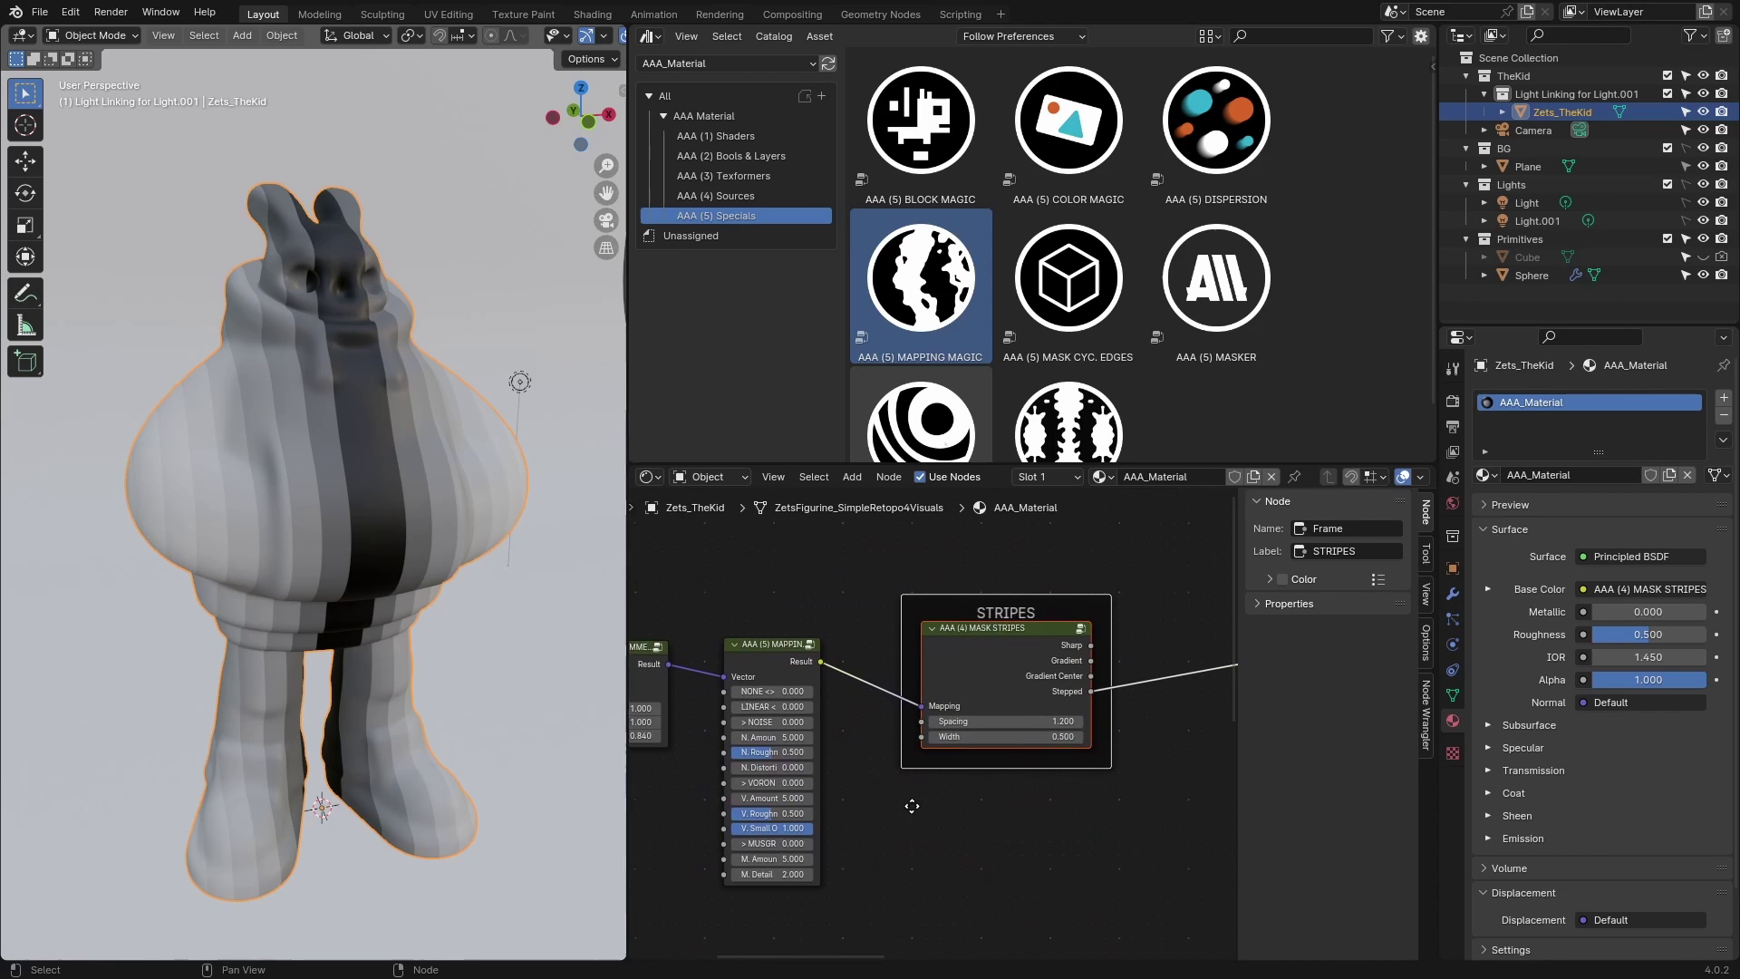
{"action": "left_click", "coordinate": [977, 633]}
{"action": "left_click", "coordinate": [1281, 579]}
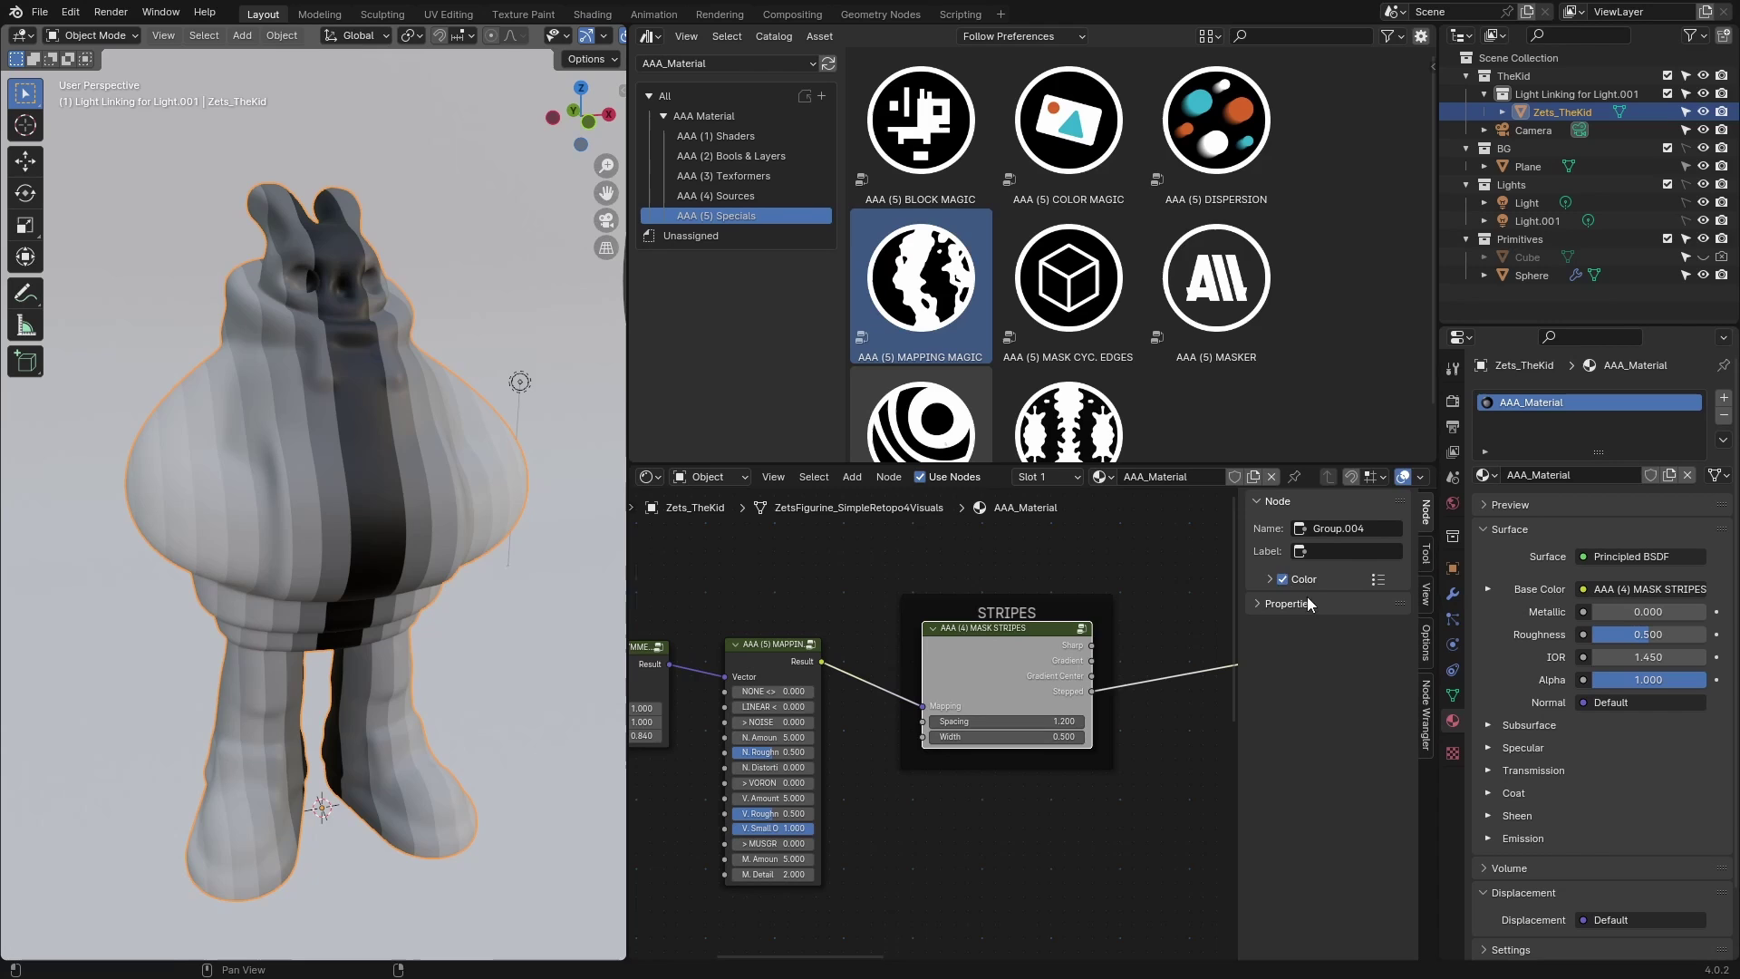
{"action": "left_click", "coordinate": [1269, 579]}
{"action": "left_click", "coordinate": [1314, 605]}
{"action": "left_click", "coordinate": [1352, 455]}
{"action": "scroll", "coordinate": [1011, 902], "scroll_direction": "down", "scroll_amount": 4}
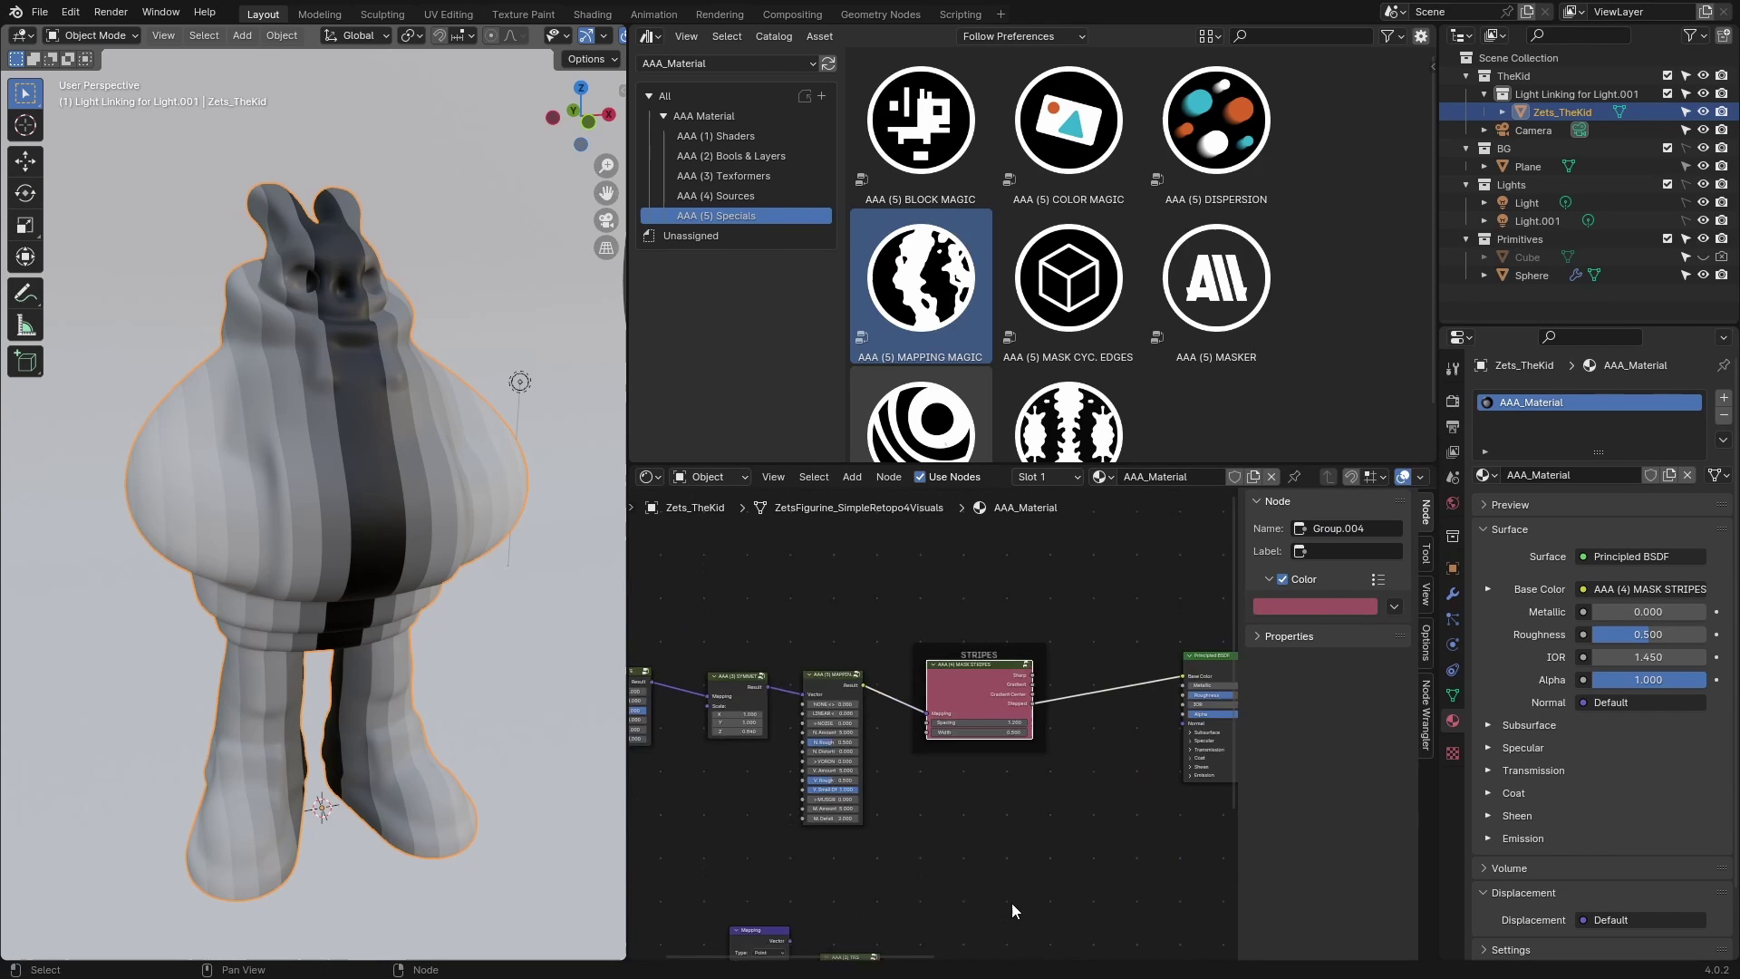
Step: Spread out the chain by moving the texture coordinate, SYMMETRY X and MAPPING MAGIC nodes away from the STRIPES frame
{"action": "scroll", "coordinate": [922, 780], "scroll_direction": "up", "scroll_amount": 6}
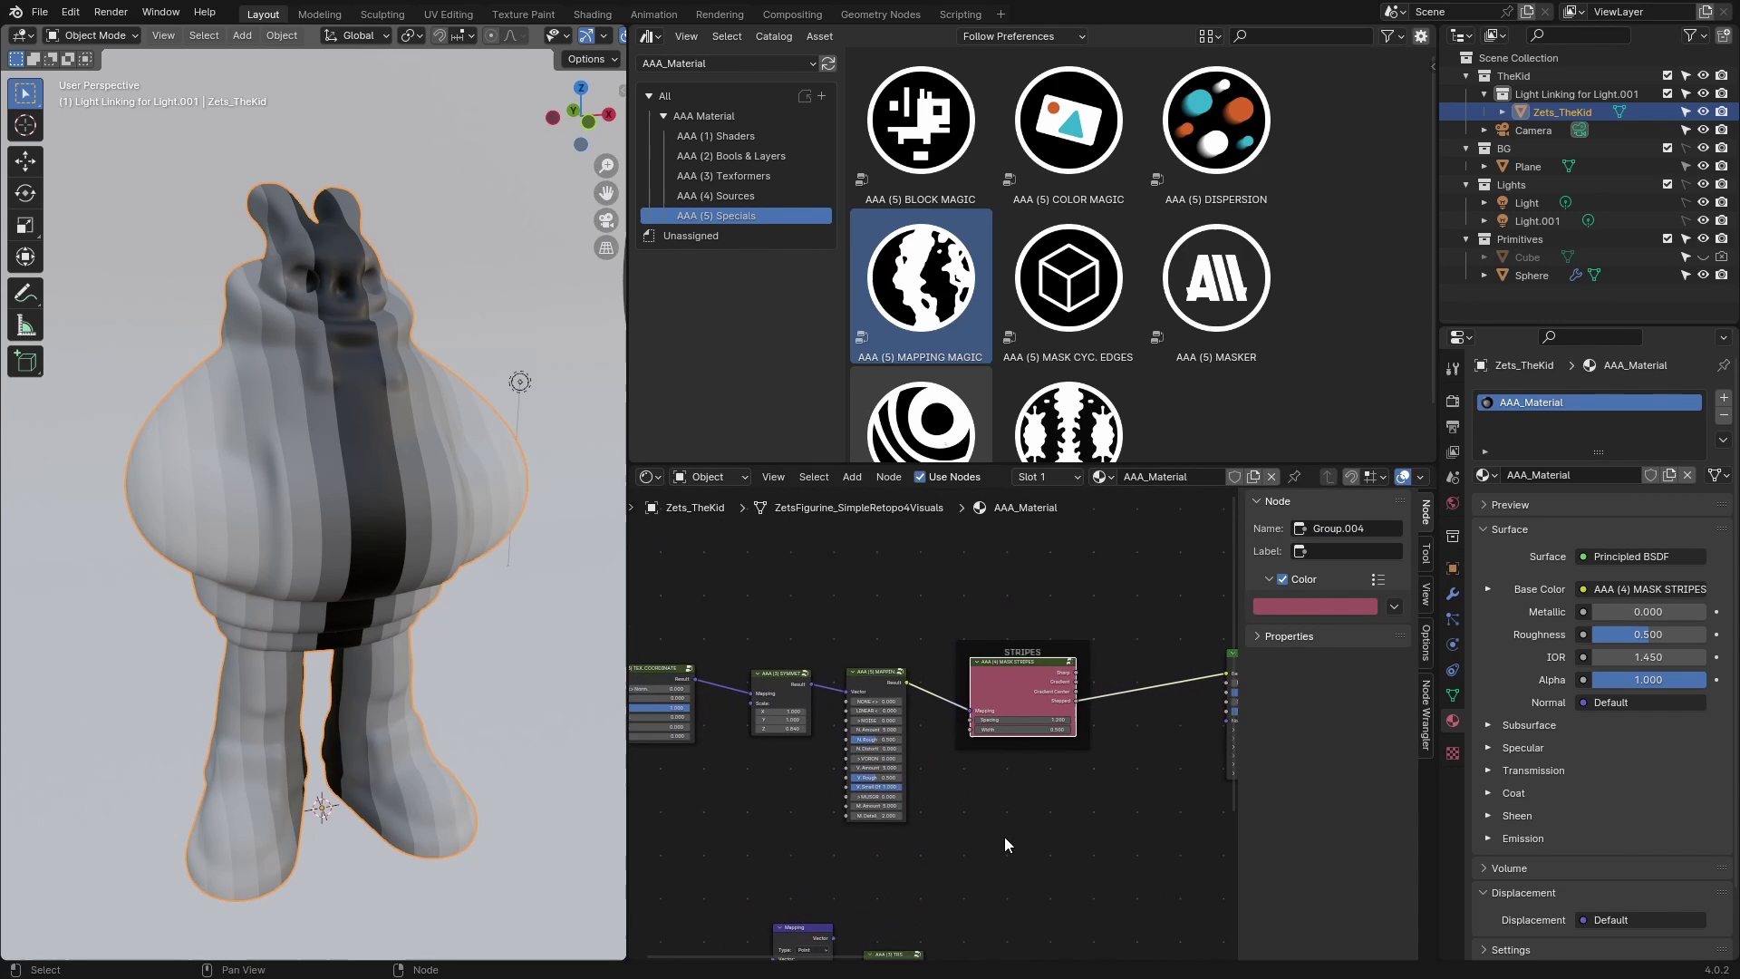
{"action": "left_click_drag", "start_coordinate": [961, 711], "coordinate": [708, 697]}
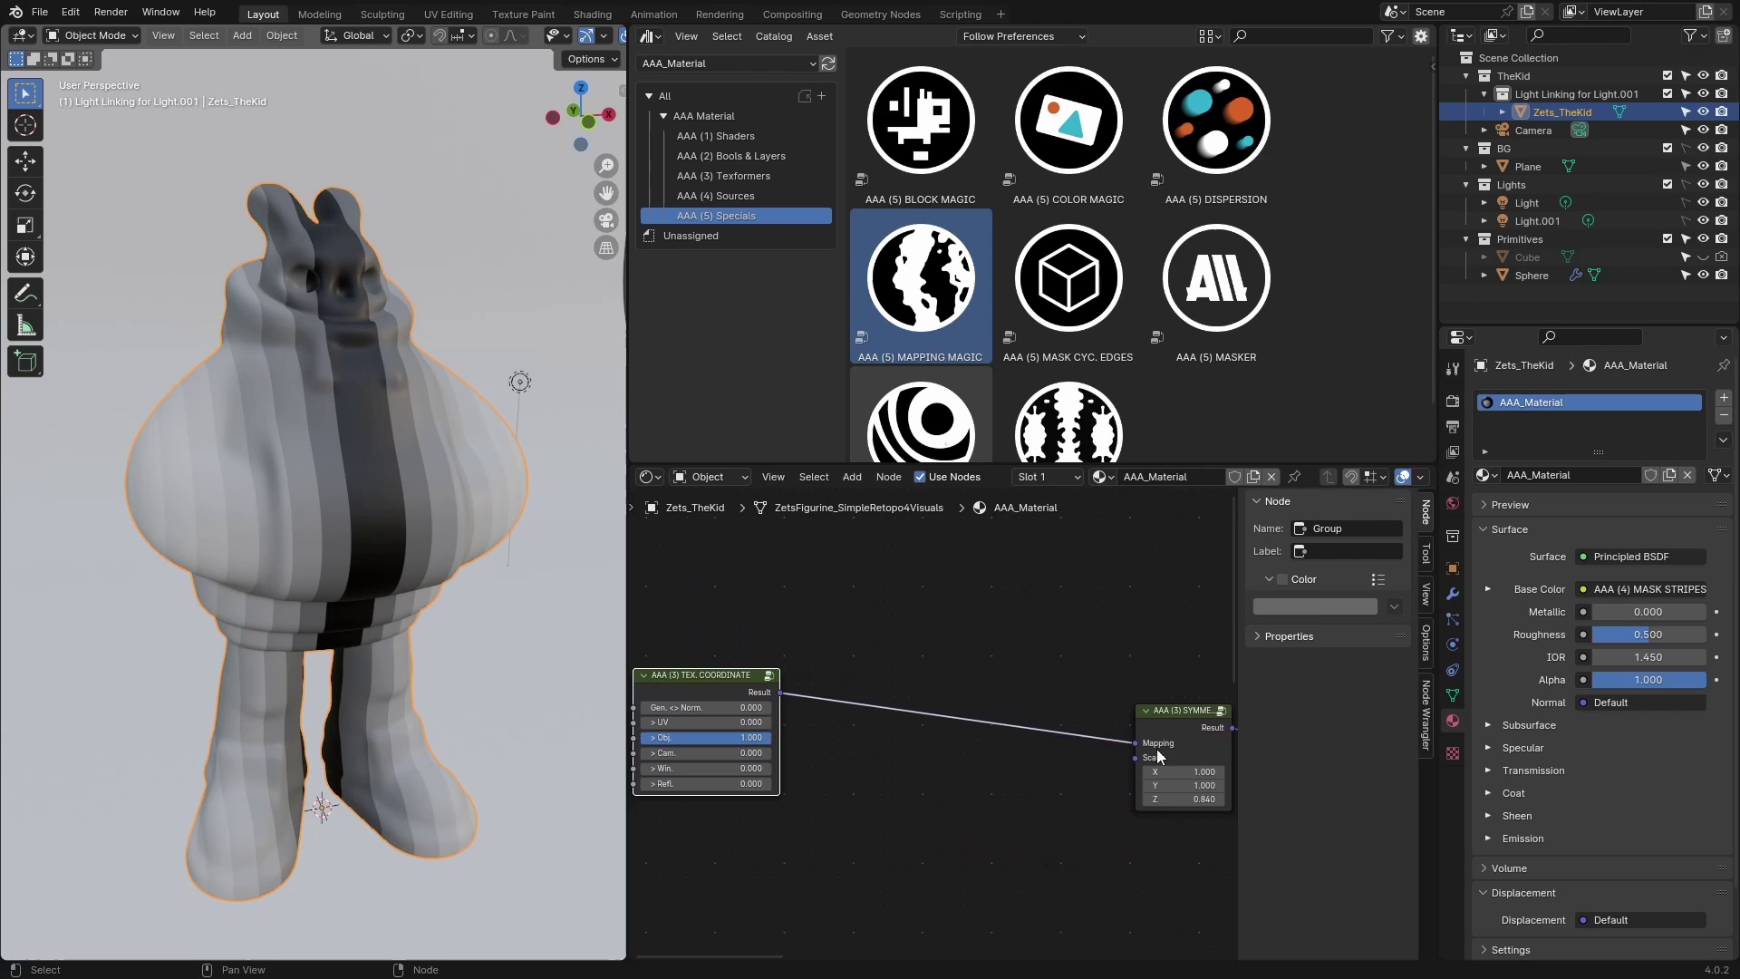
{"action": "left_click_drag", "start_coordinate": [1169, 758], "coordinate": [883, 719]}
{"action": "scroll", "coordinate": [884, 720], "scroll_direction": "down", "scroll_amount": 5}
{"action": "middle_click_drag", "start_coordinate": [962, 794], "coordinate": [948, 792]}
{"action": "left_click_drag", "start_coordinate": [1165, 761], "coordinate": [1035, 797]}
{"action": "scroll", "coordinate": [1034, 797], "scroll_direction": "down", "scroll_amount": 8}
{"action": "middle_click_drag", "start_coordinate": [1051, 797], "coordinate": [917, 773]}
{"action": "scroll", "coordinate": [917, 773], "scroll_direction": "down", "scroll_amount": 1}
{"action": "left_click", "coordinate": [1120, 690]}
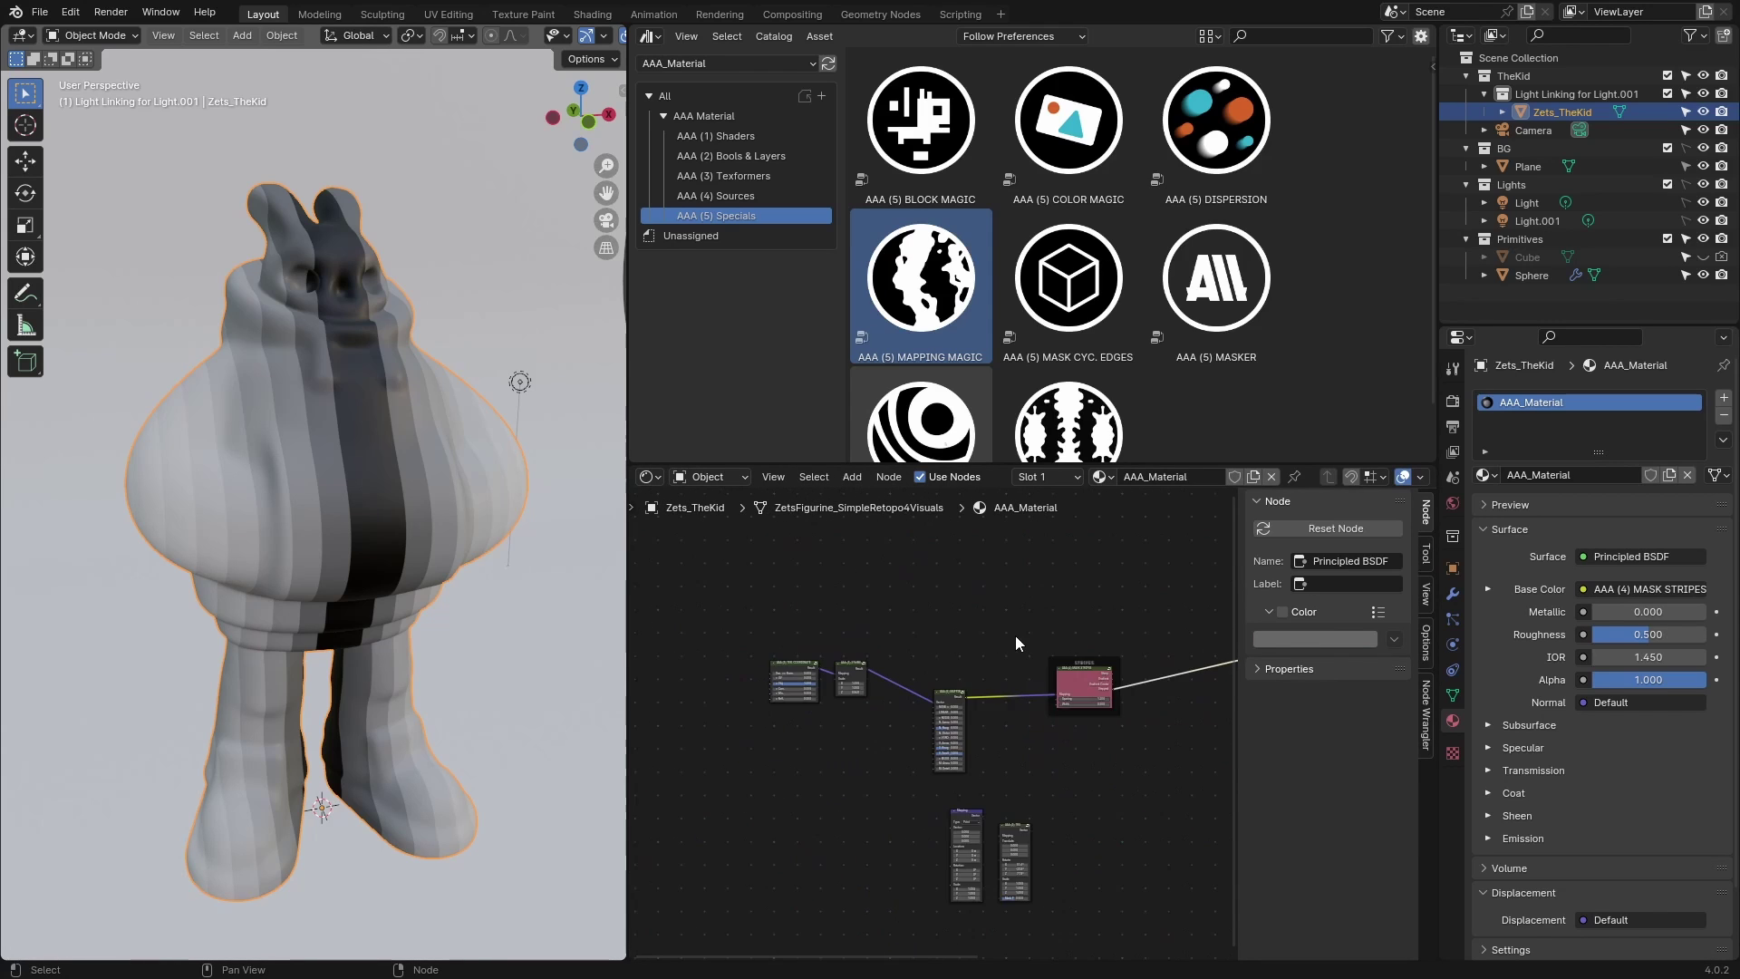
Step: Put the MAPPING MAGIC node in a frame labelled SPECIALS
{"action": "scroll", "coordinate": [962, 632], "scroll_direction": "up", "scroll_amount": 4}
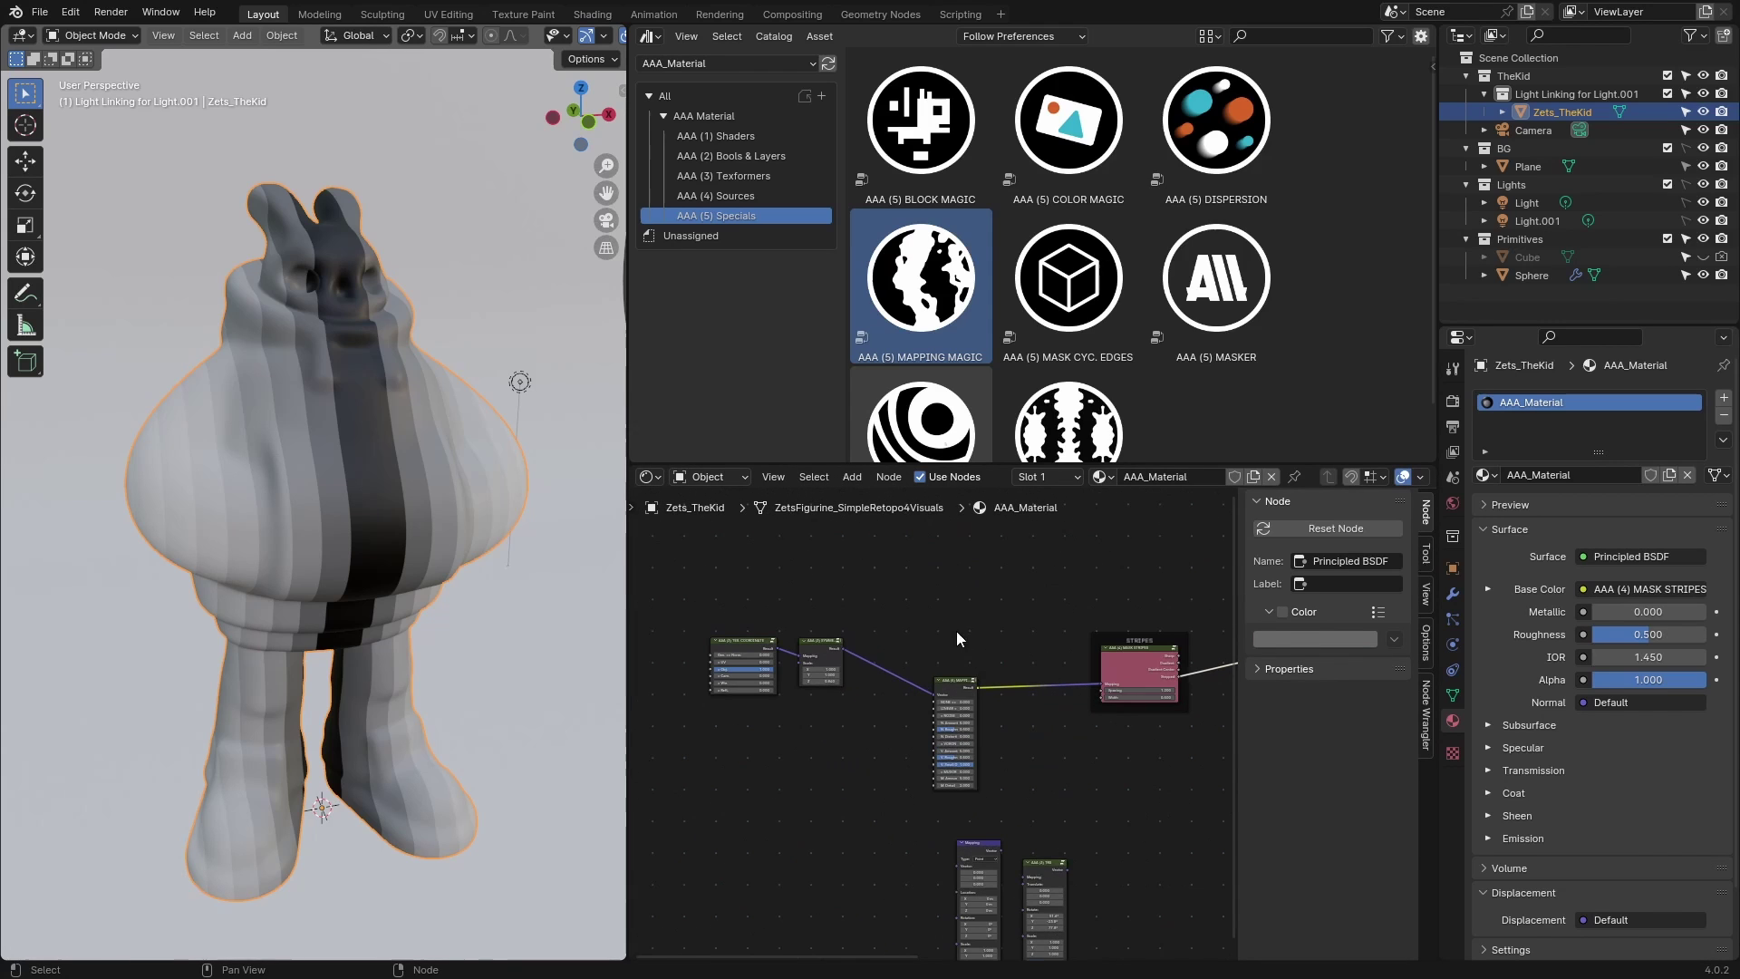
{"action": "left_click_drag", "start_coordinate": [893, 612], "coordinate": [1035, 823]}
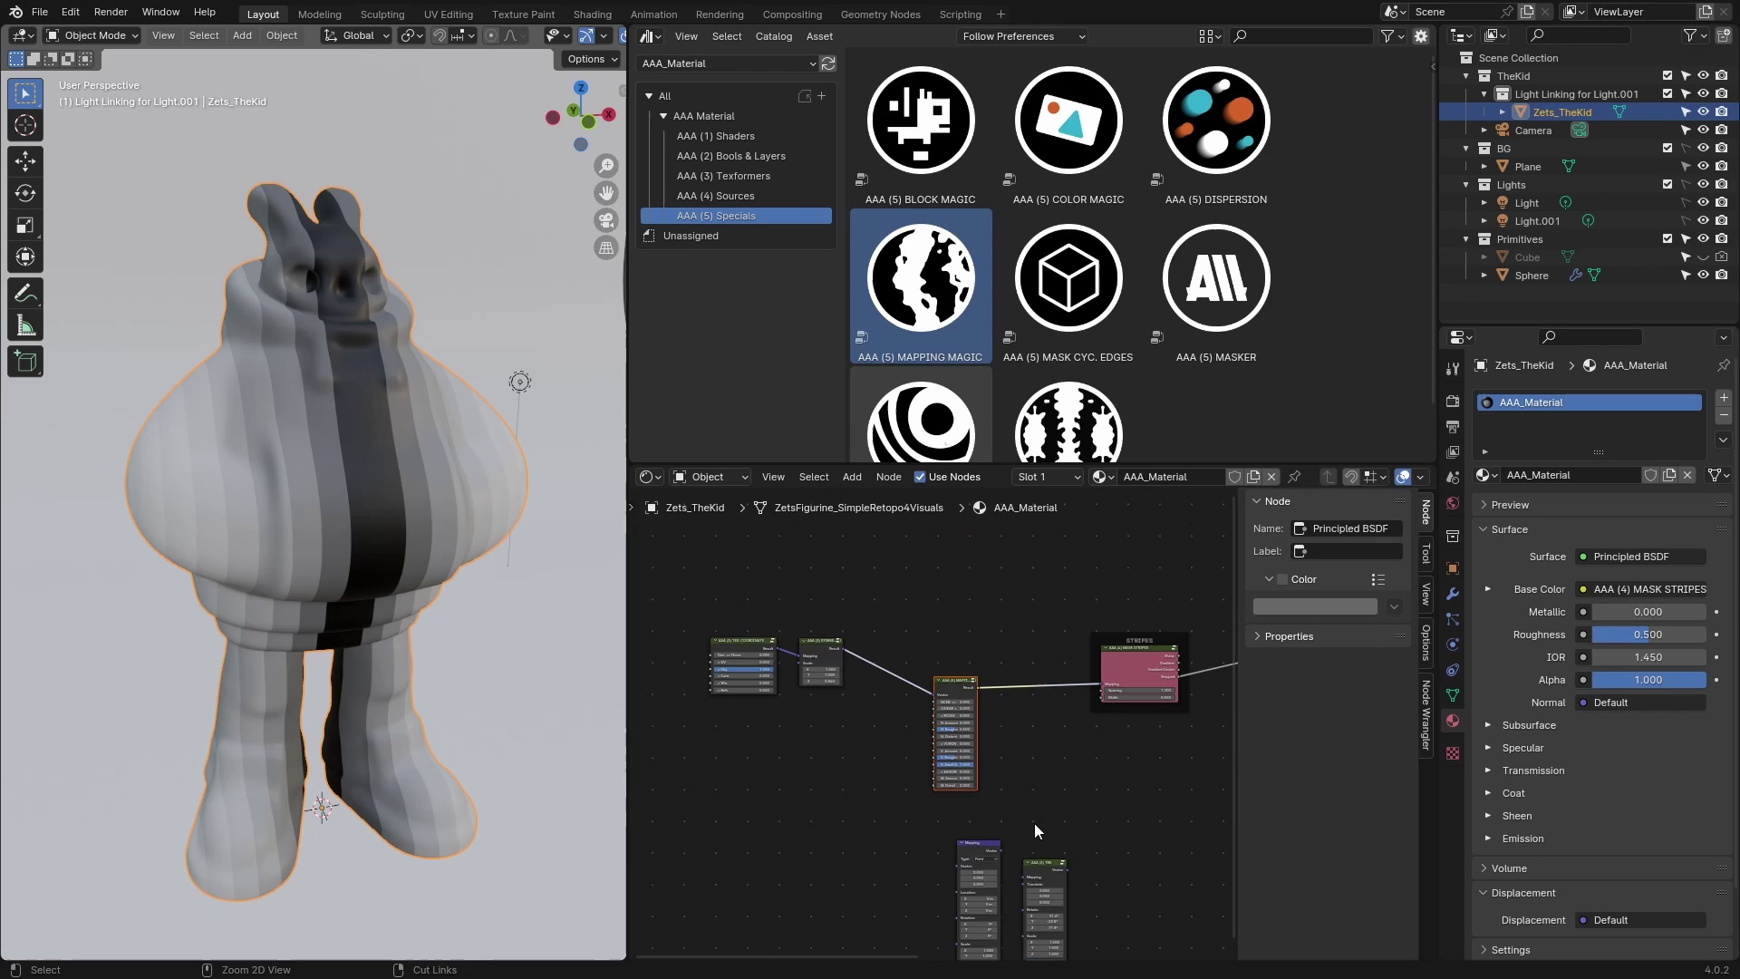
{"action": "key", "text": "ctrl+j"}
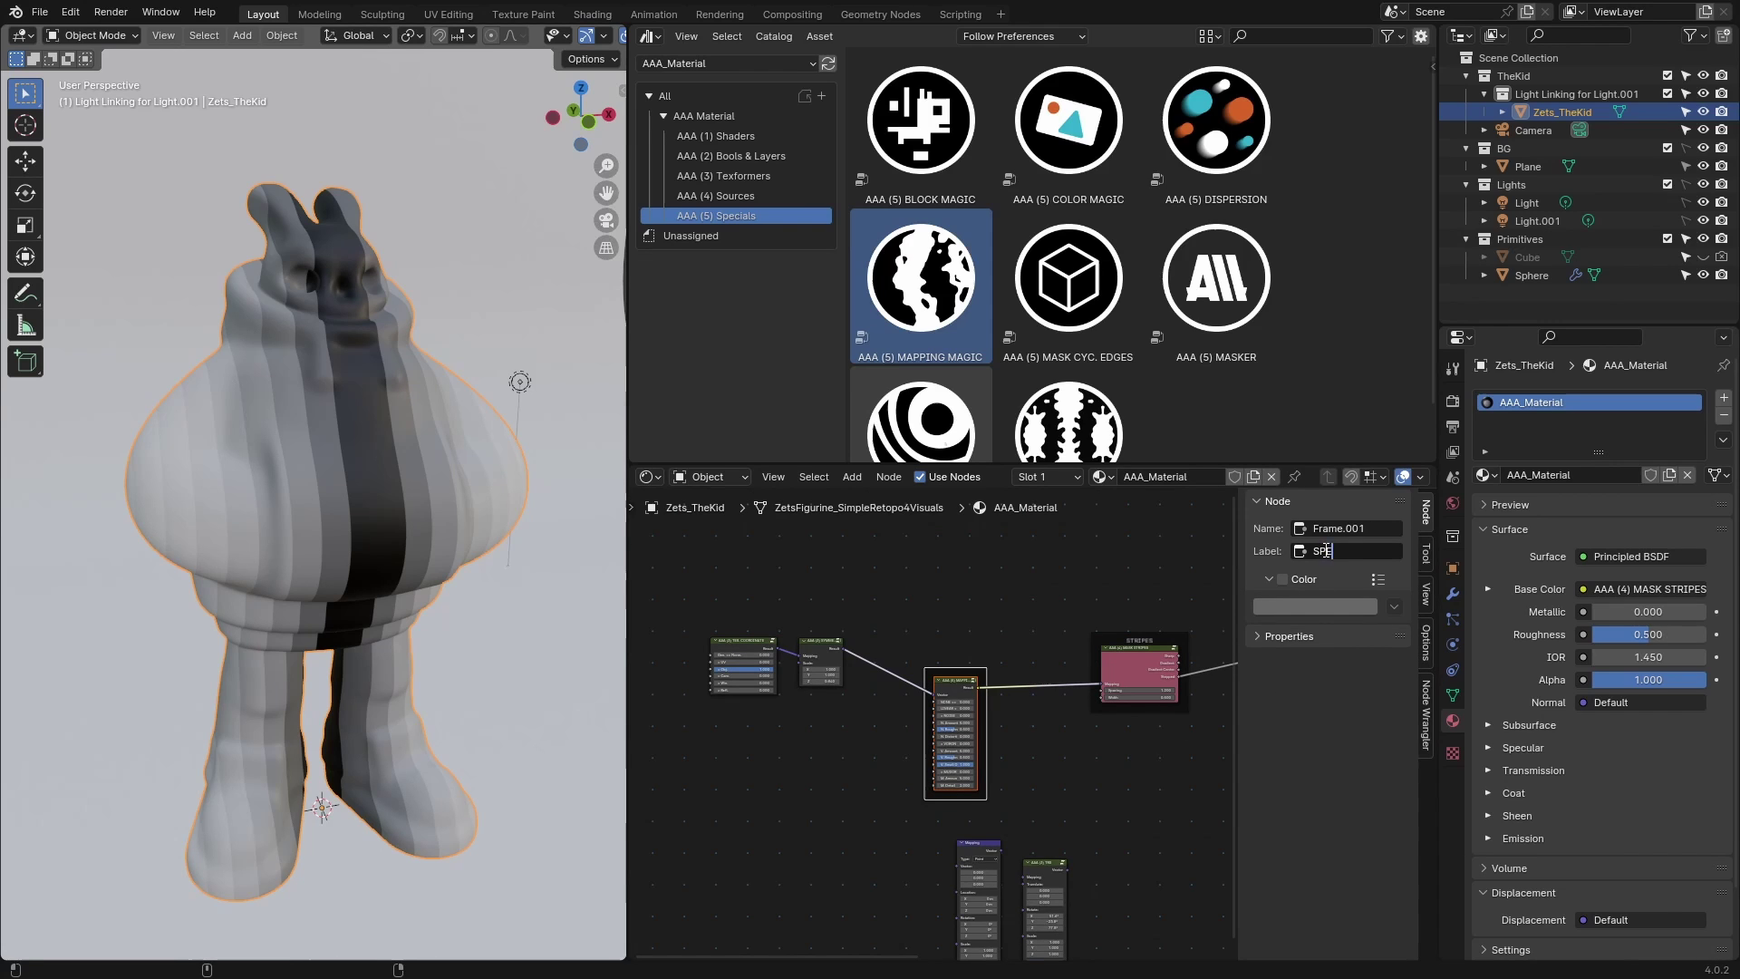
{"action": "scroll", "coordinate": [1085, 709], "scroll_direction": "up", "scroll_amount": 4}
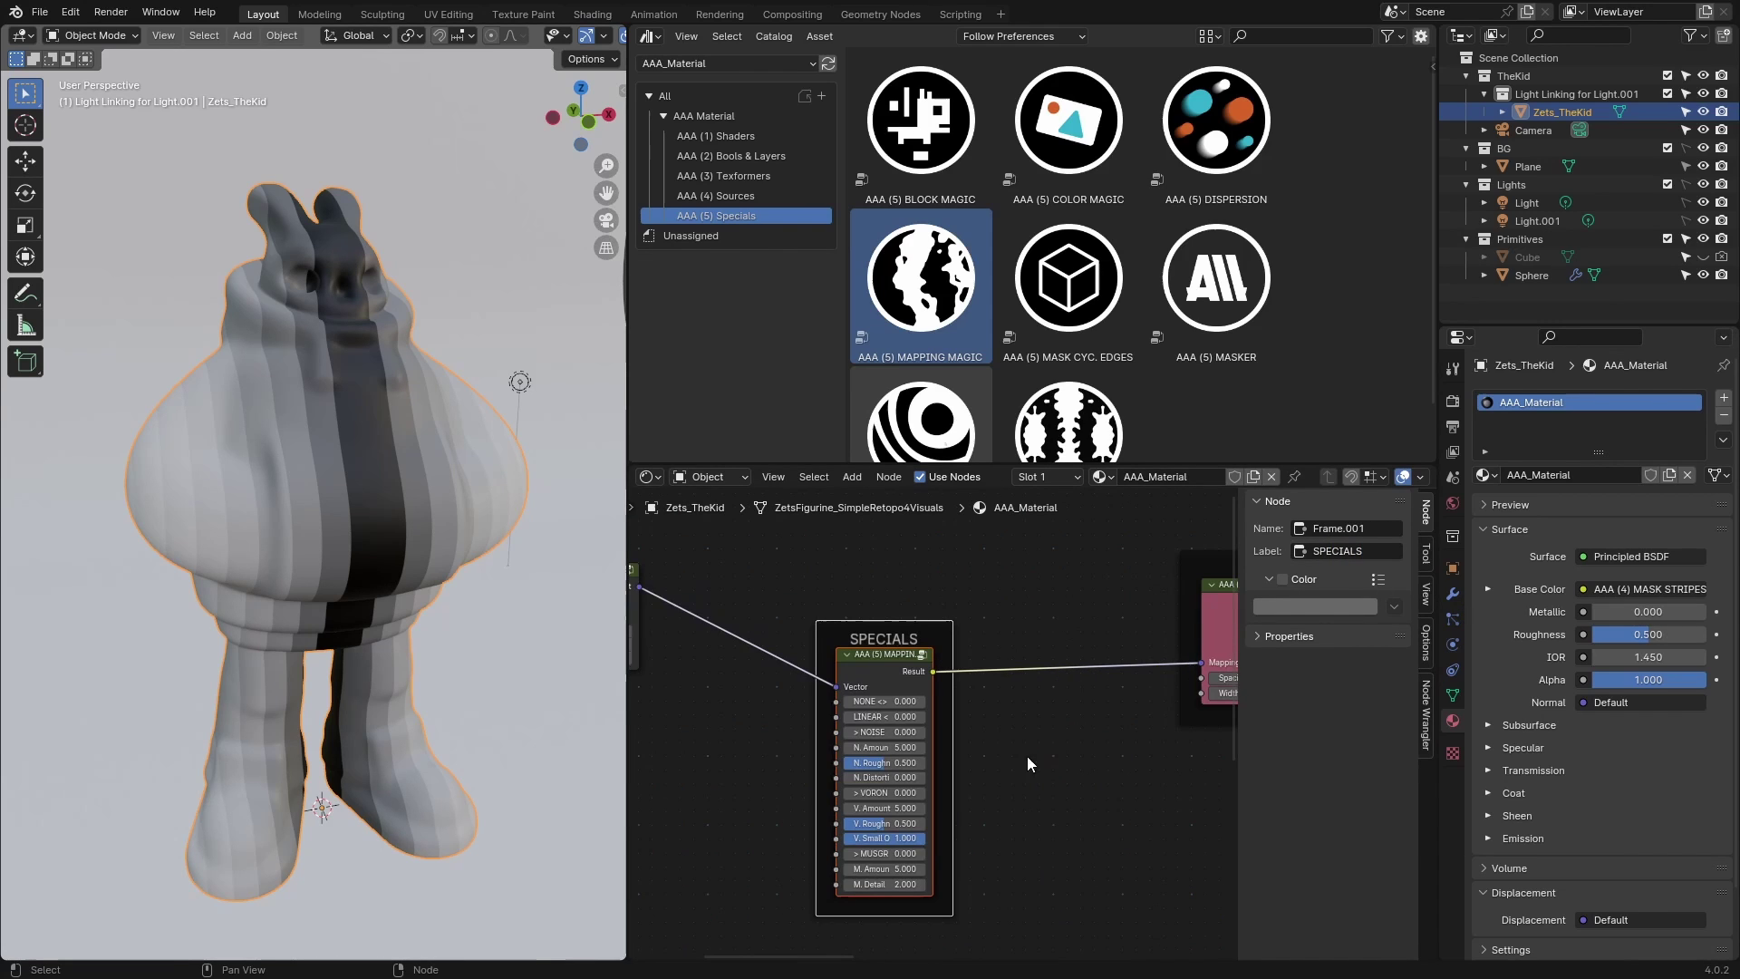
{"action": "mouse_move", "coordinate": [871, 661]}
{"action": "left_mouse_down"}
{"action": "mouse_move", "coordinate": [862, 676]}
{"action": "mouse_move", "coordinate": [868, 656]}
{"action": "left_mouse_up"}
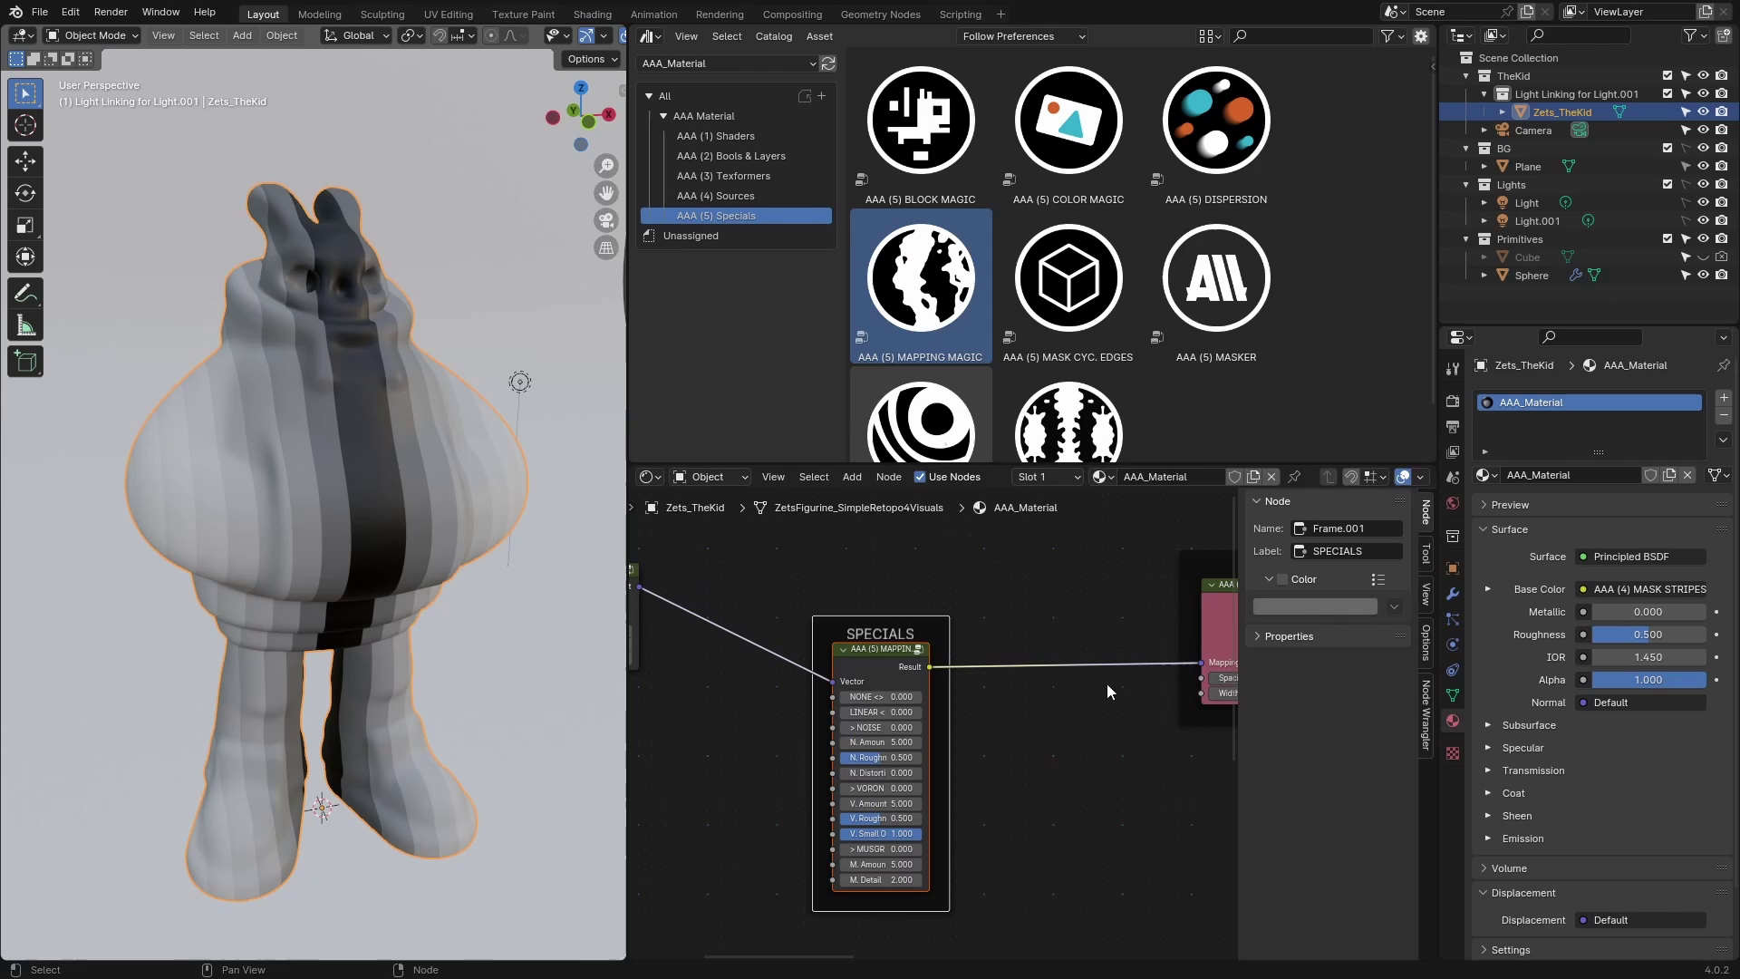
Step: Give the SPECIALS frame a custom blue color
{"action": "left_click", "coordinate": [941, 619]}
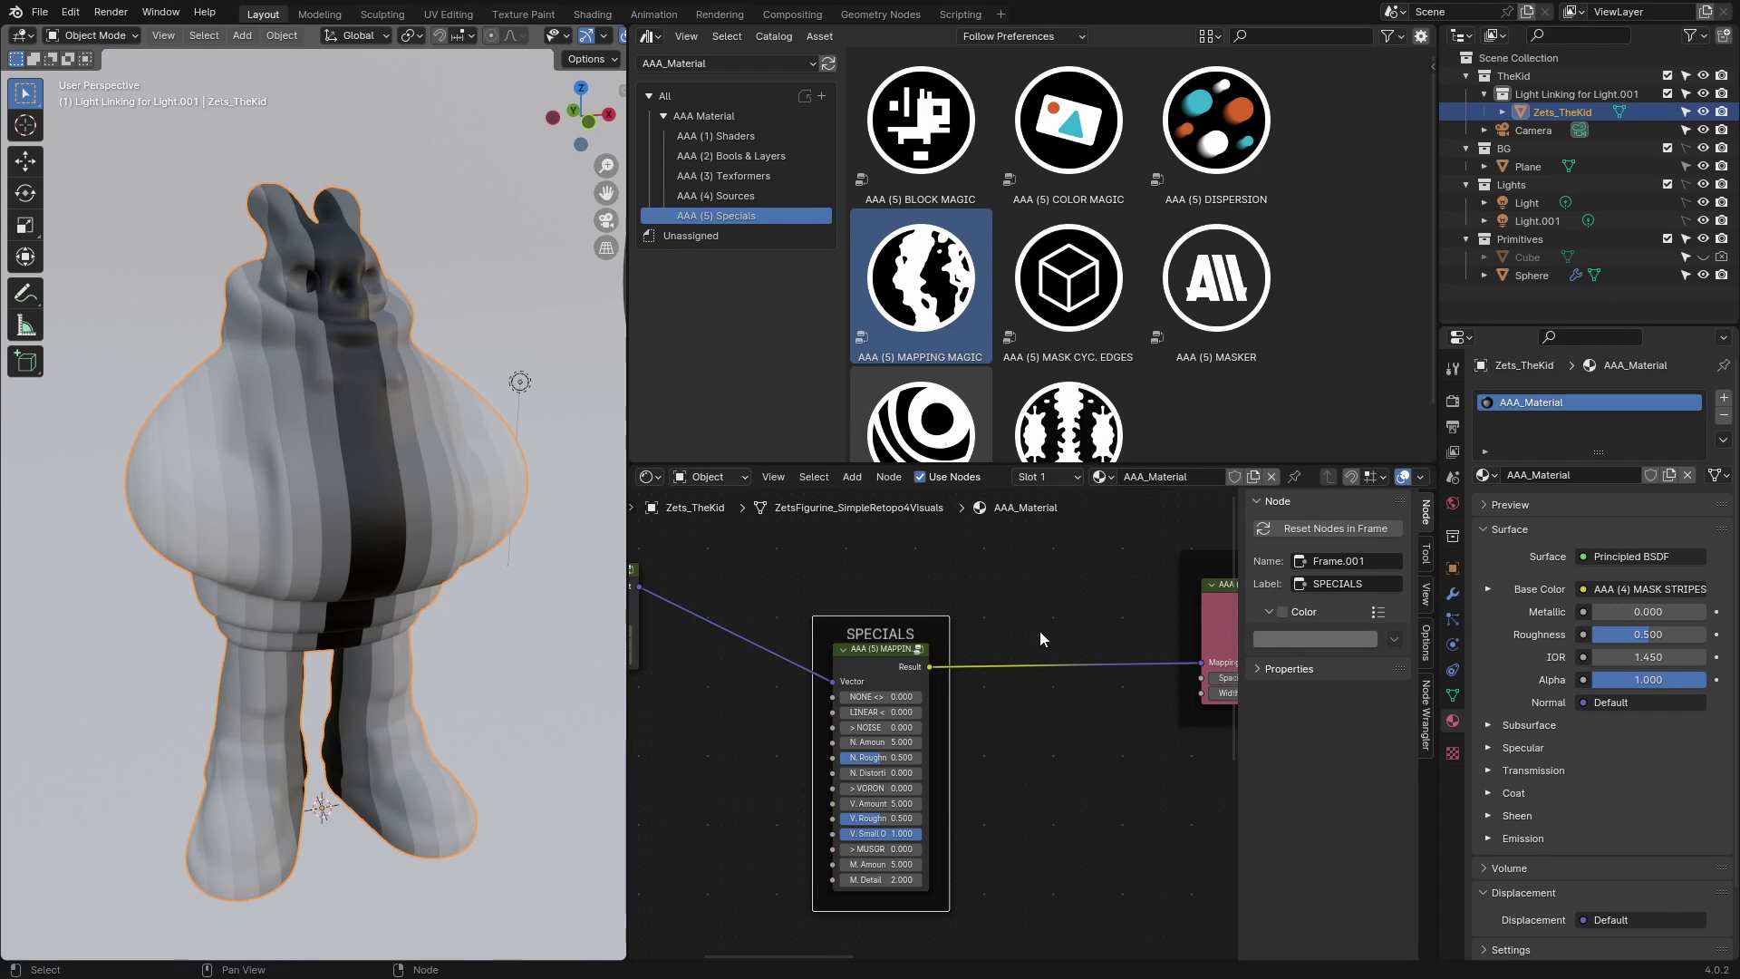
{"action": "left_click", "coordinate": [1282, 612]}
{"action": "left_click", "coordinate": [1314, 639]}
{"action": "mouse_move", "coordinate": [1366, 378]}
{"action": "left_mouse_down"}
{"action": "mouse_move", "coordinate": [1331, 385]}
{"action": "mouse_move", "coordinate": [1364, 407]}
{"action": "left_mouse_up"}
{"action": "scroll", "coordinate": [1086, 775], "scroll_direction": "down", "scroll_amount": 3}
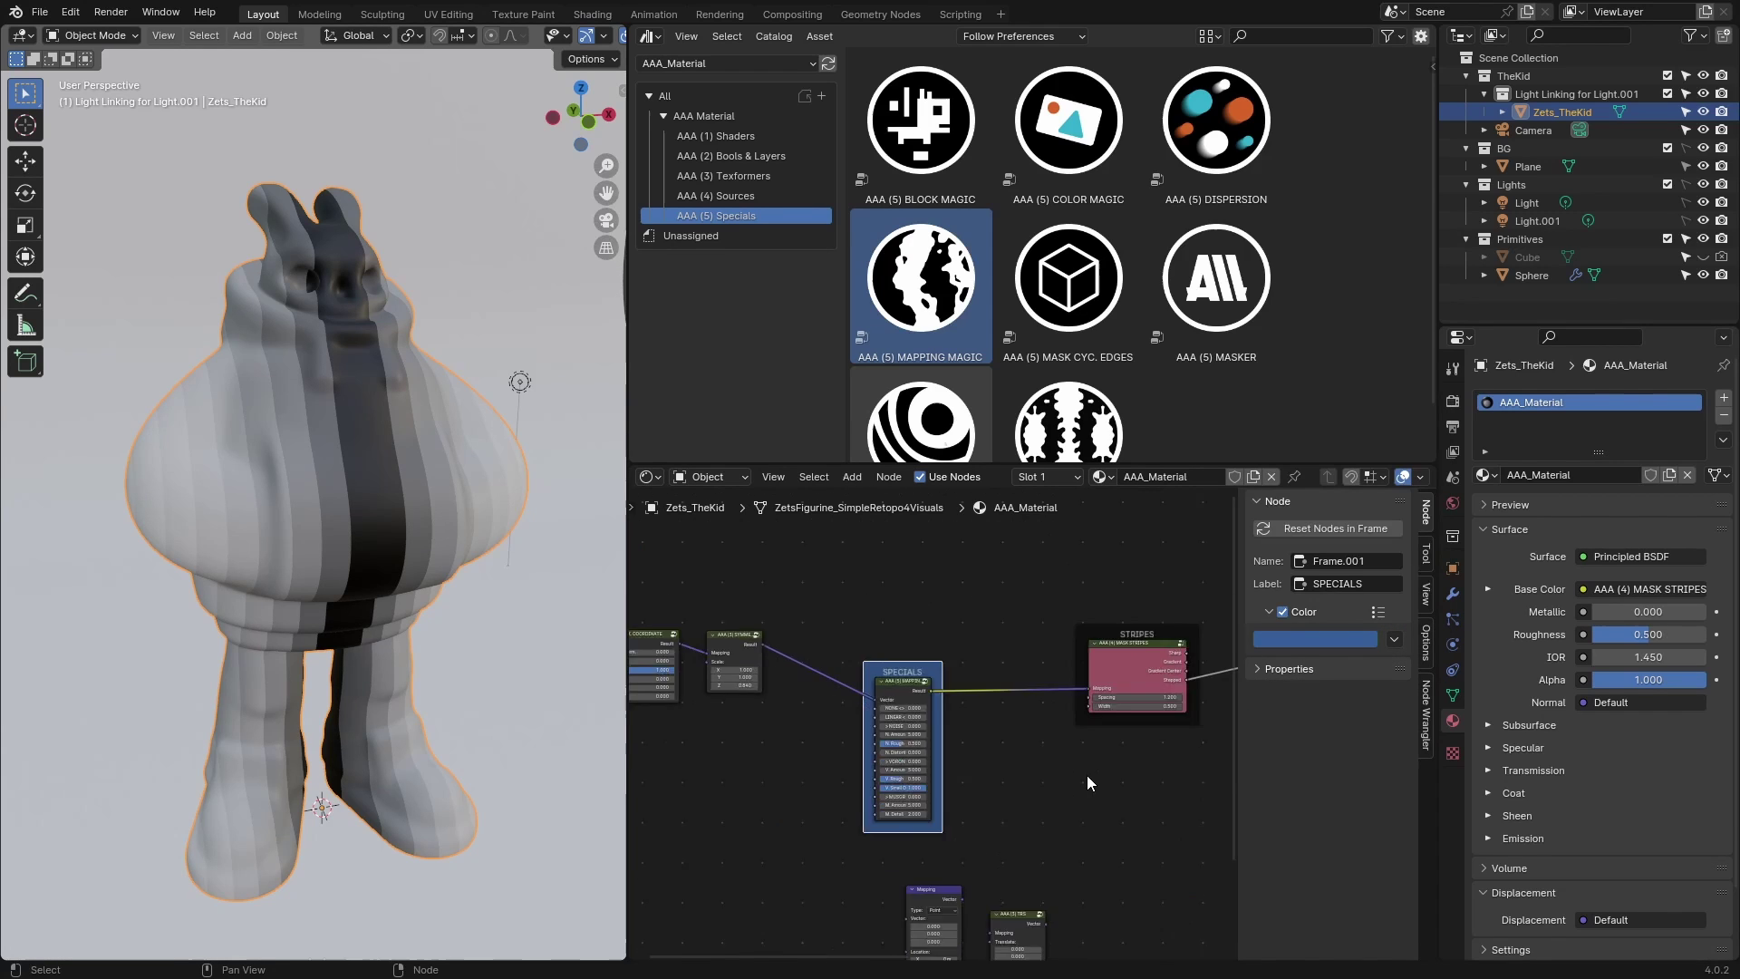
{"action": "scroll", "coordinate": [1085, 774], "scroll_direction": "down", "scroll_amount": 1}
Step: Widen the MAPPING MAGIC node to show its full labels and set LINEAR <> SPHERICAL to 0.424
{"action": "scroll", "coordinate": [1062, 783], "scroll_direction": "up", "scroll_amount": 3}
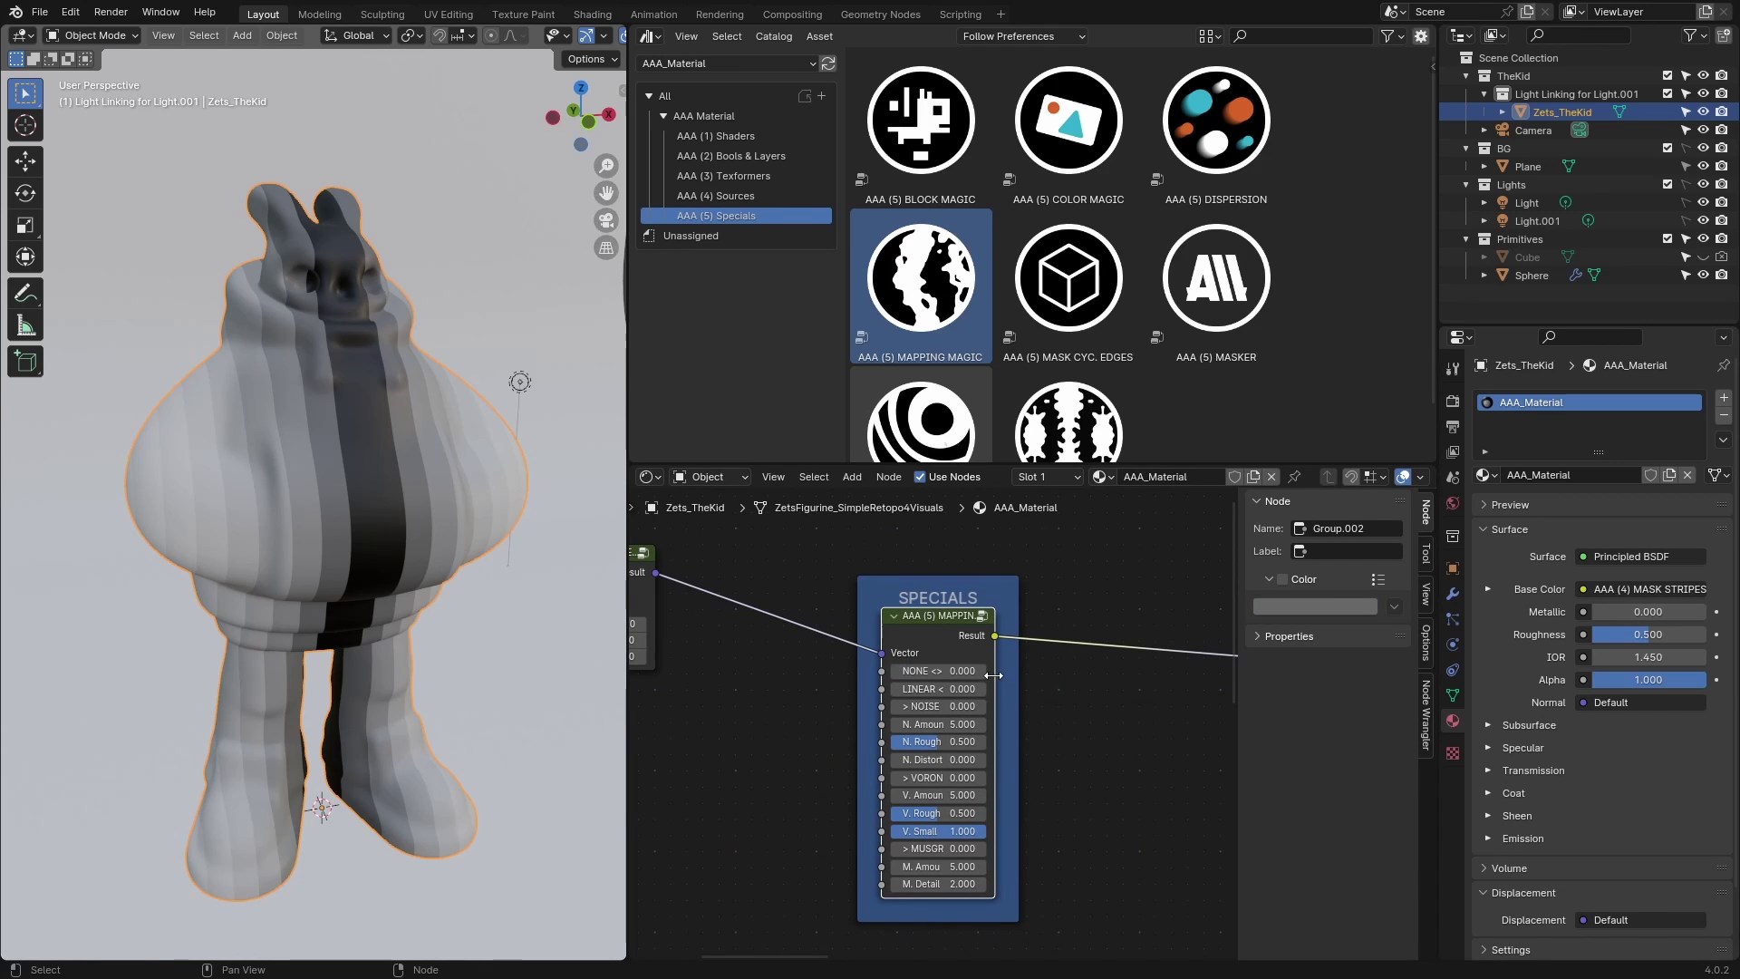
{"action": "left_click_drag", "start_coordinate": [994, 676], "coordinate": [1088, 676]}
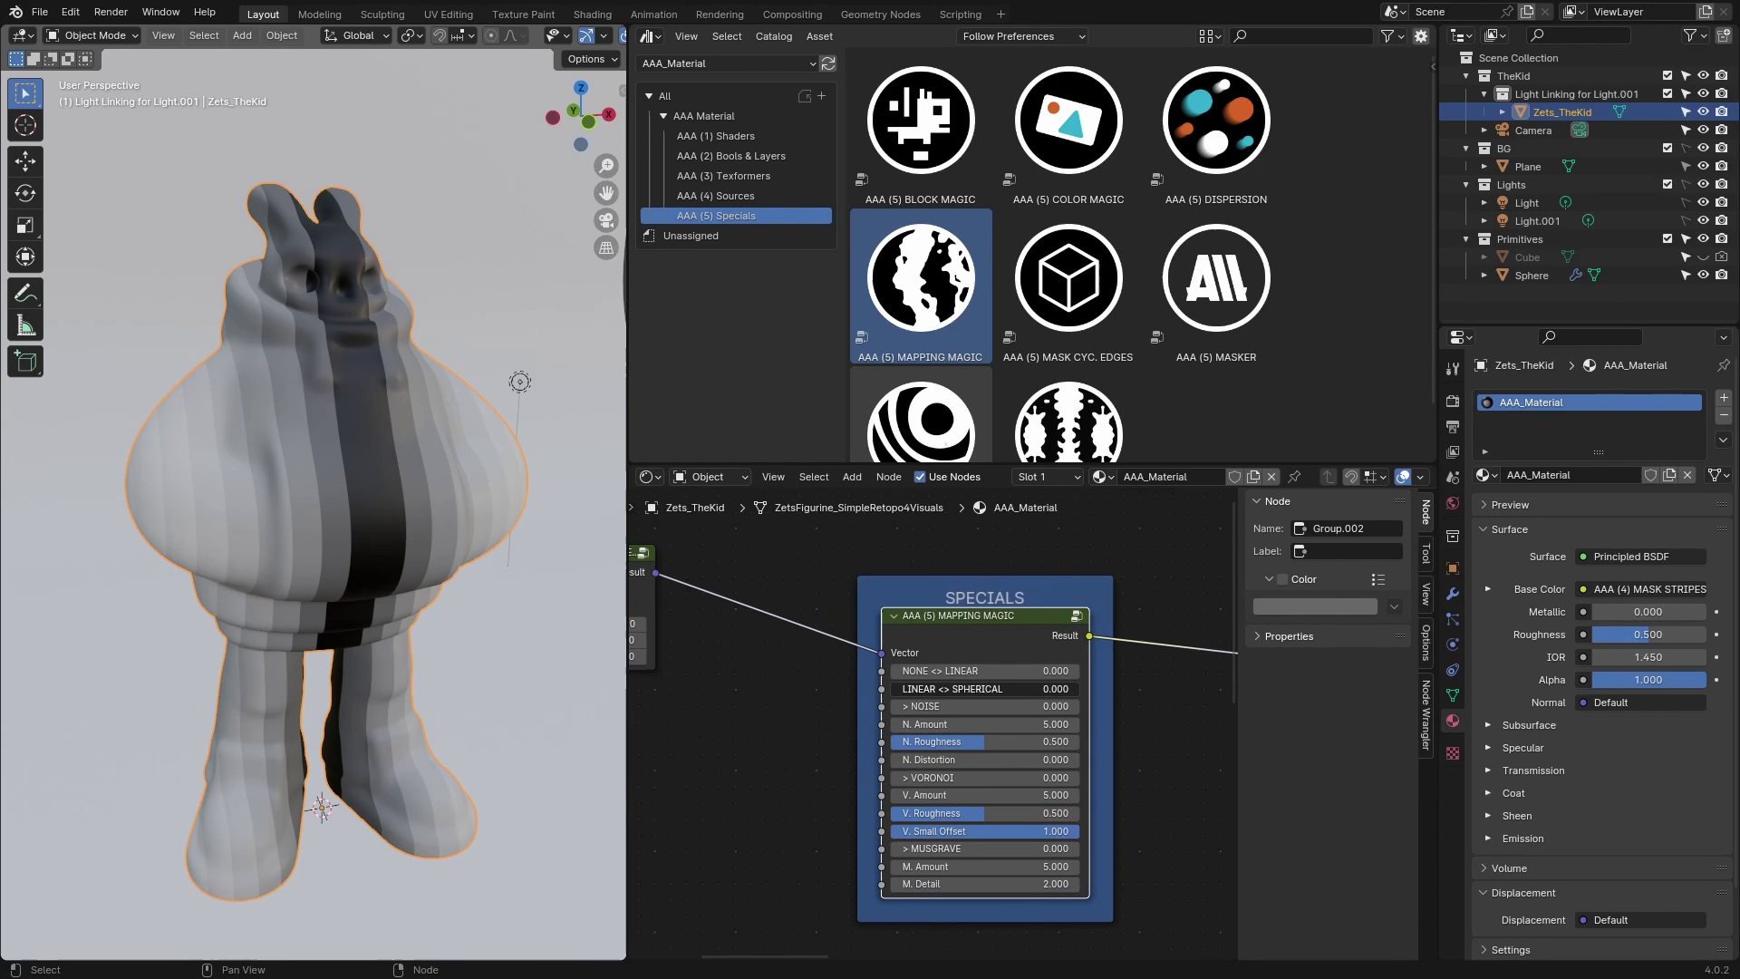
{"action": "mouse_move", "coordinate": [906, 689]}
{"action": "left_mouse_down"}
{"action": "mouse_move", "coordinate": [1033, 689]}
{"action": "mouse_move", "coordinate": [970, 689]}
{"action": "left_mouse_up"}
{"action": "mouse_move", "coordinate": [275, 321]}
{"action": "middle_mouse_down"}
{"action": "mouse_move", "coordinate": [363, 406]}
{"action": "mouse_move", "coordinate": [87, 417]}
{"action": "mouse_move", "coordinate": [563, 313]}
{"action": "mouse_move", "coordinate": [225, 413]}
{"action": "mouse_move", "coordinate": [410, 469]}
{"action": "middle_mouse_up"}
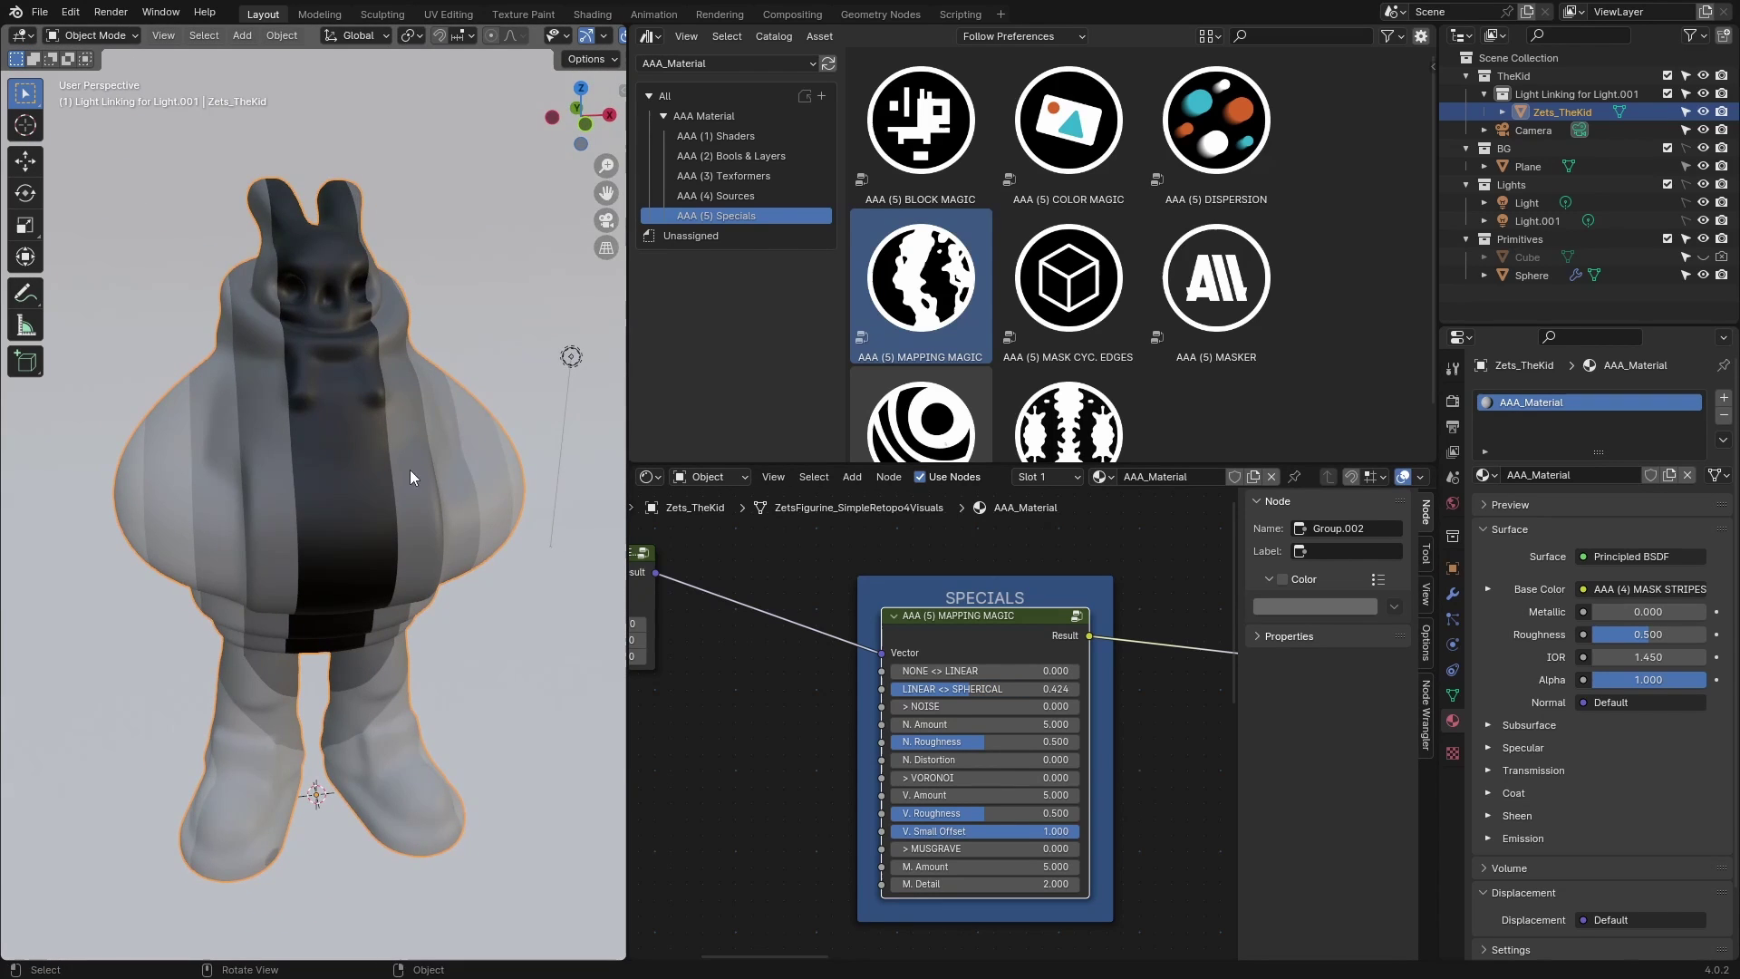
{"action": "scroll", "coordinate": [1119, 754], "scroll_direction": "down", "scroll_amount": 4}
{"action": "middle_click_drag", "start_coordinate": [1119, 754], "coordinate": [802, 754]}
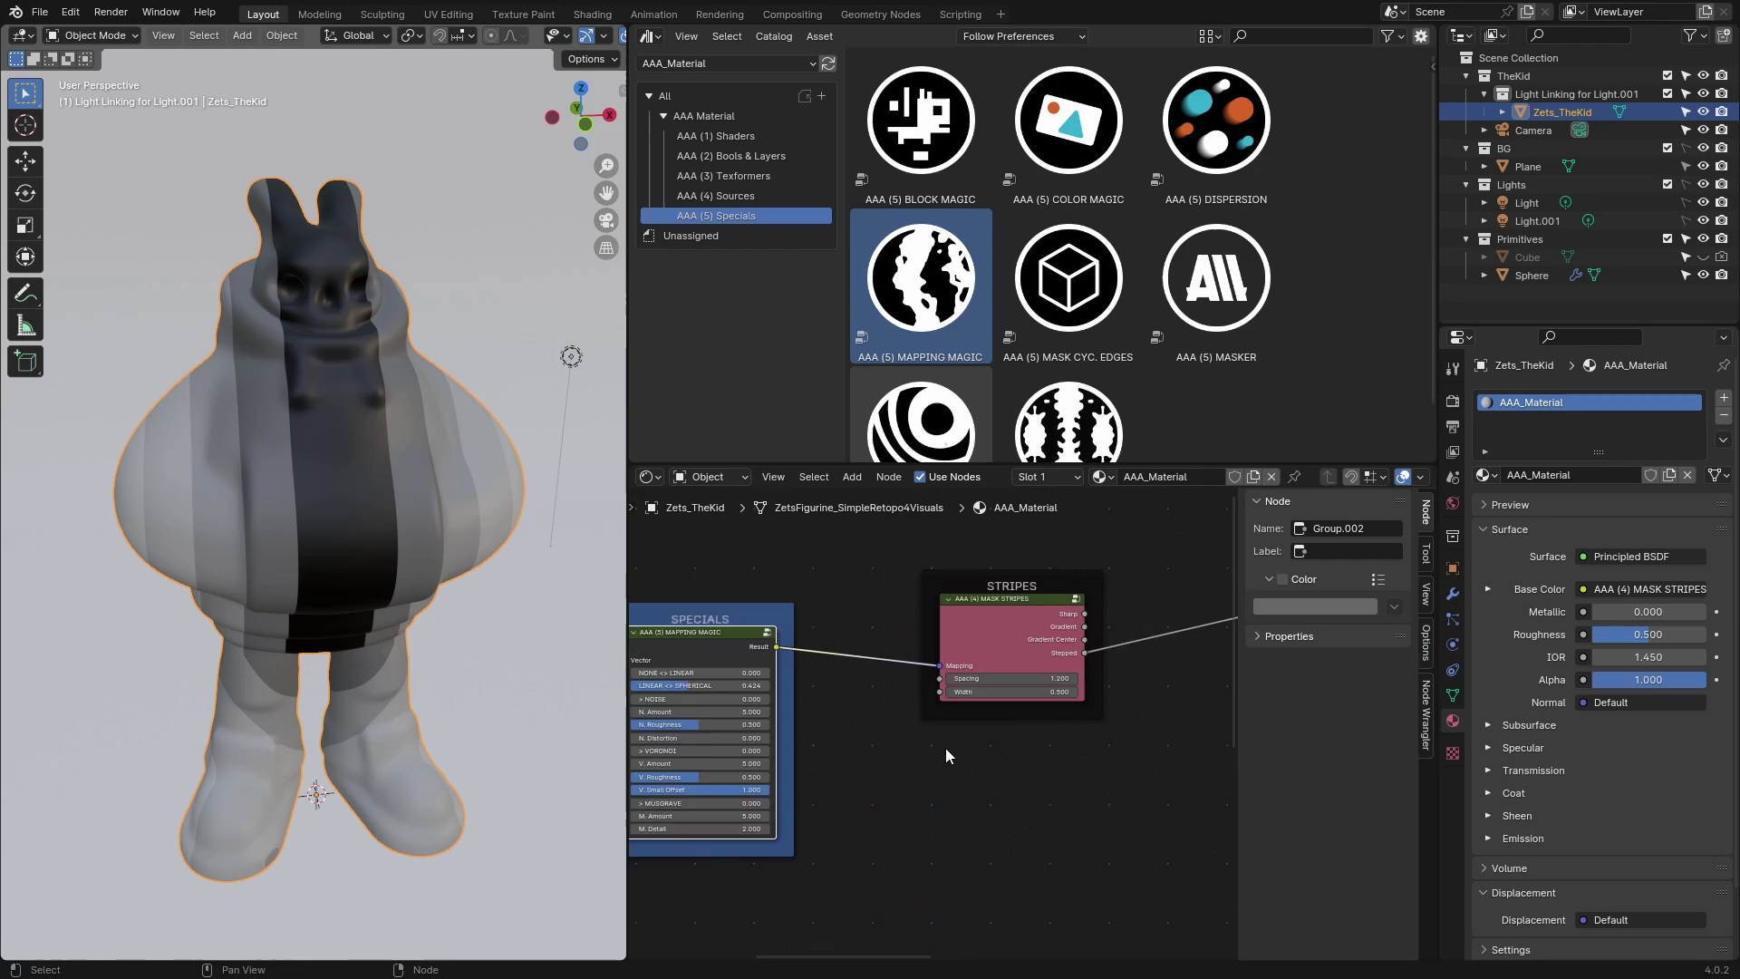
Step: Look over the node chain from the STRIPES frame back through MAPPING MAGIC to the SYMMETRY X and texture coordinate nodes
{"action": "scroll", "coordinate": [944, 754], "scroll_direction": "up", "scroll_amount": 5}
{"action": "middle_click_drag", "start_coordinate": [951, 761], "coordinate": [921, 790]}
{"action": "left_click_drag", "start_coordinate": [1003, 688], "coordinate": [1003, 686]}
{"action": "middle_click_drag", "start_coordinate": [776, 830], "coordinate": [1039, 780]}
{"action": "scroll", "coordinate": [1095, 801], "scroll_direction": "down", "scroll_amount": 3}
{"action": "scroll", "coordinate": [1161, 792], "scroll_direction": "down", "scroll_amount": 2}
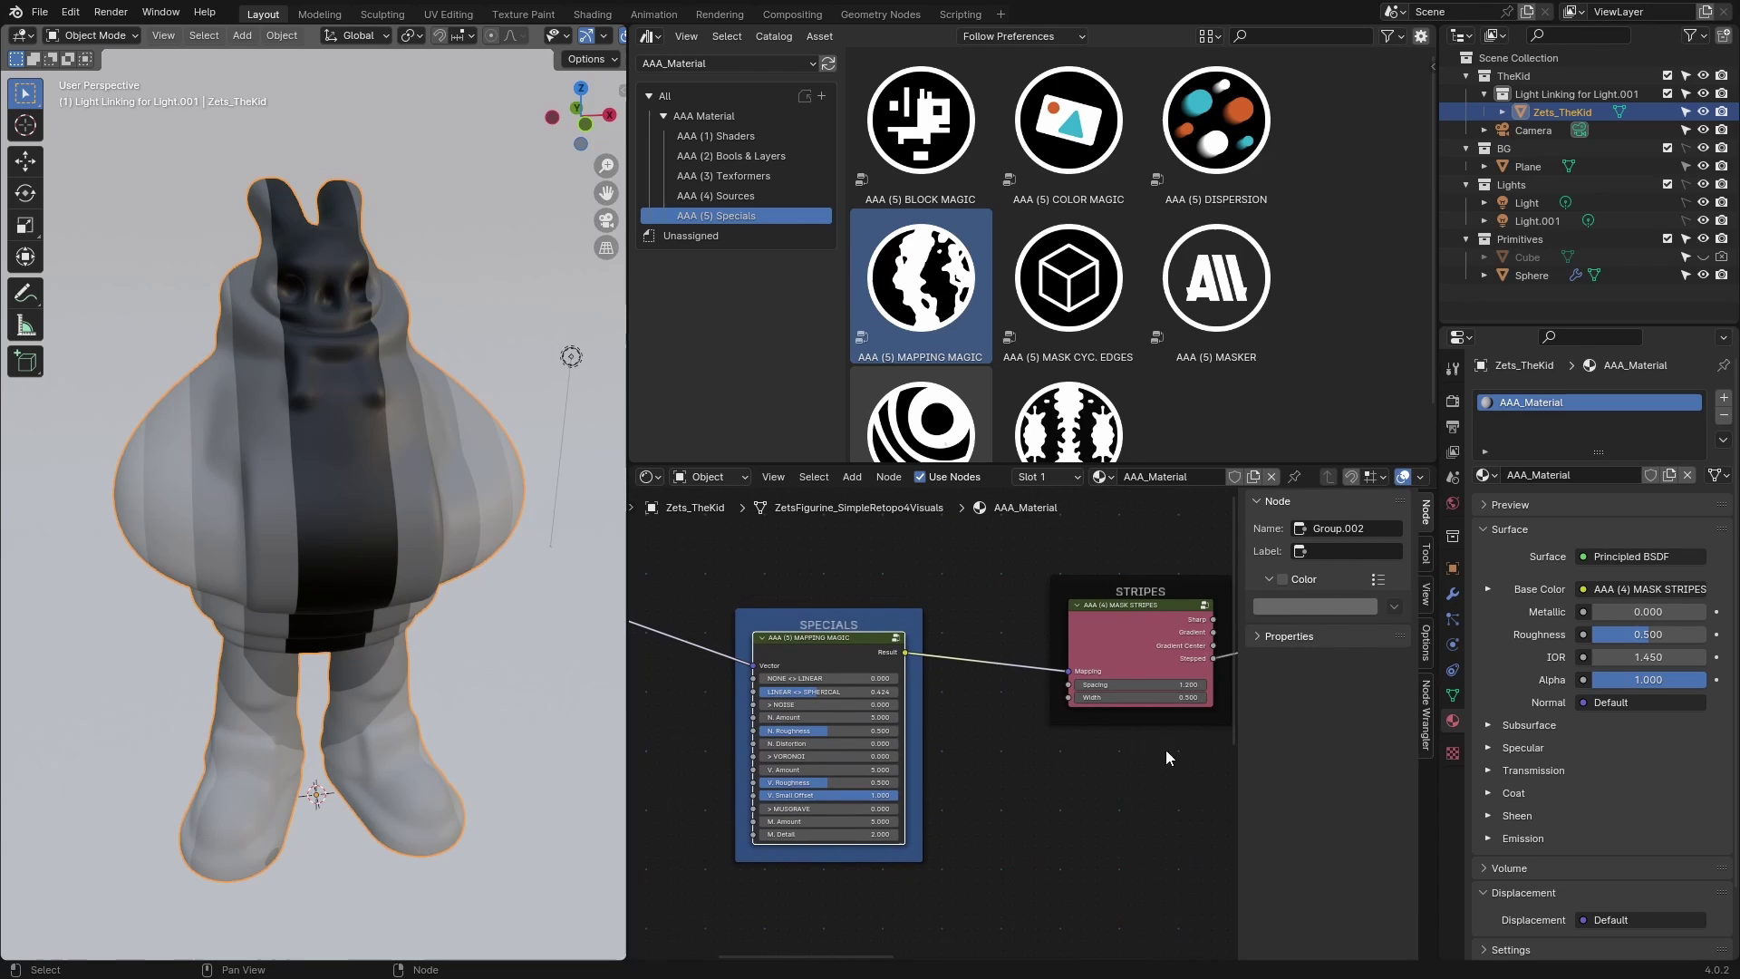
{"action": "middle_click_drag", "start_coordinate": [894, 823], "coordinate": [993, 821]}
{"action": "scroll", "coordinate": [741, 760], "scroll_direction": "up", "scroll_amount": 5}
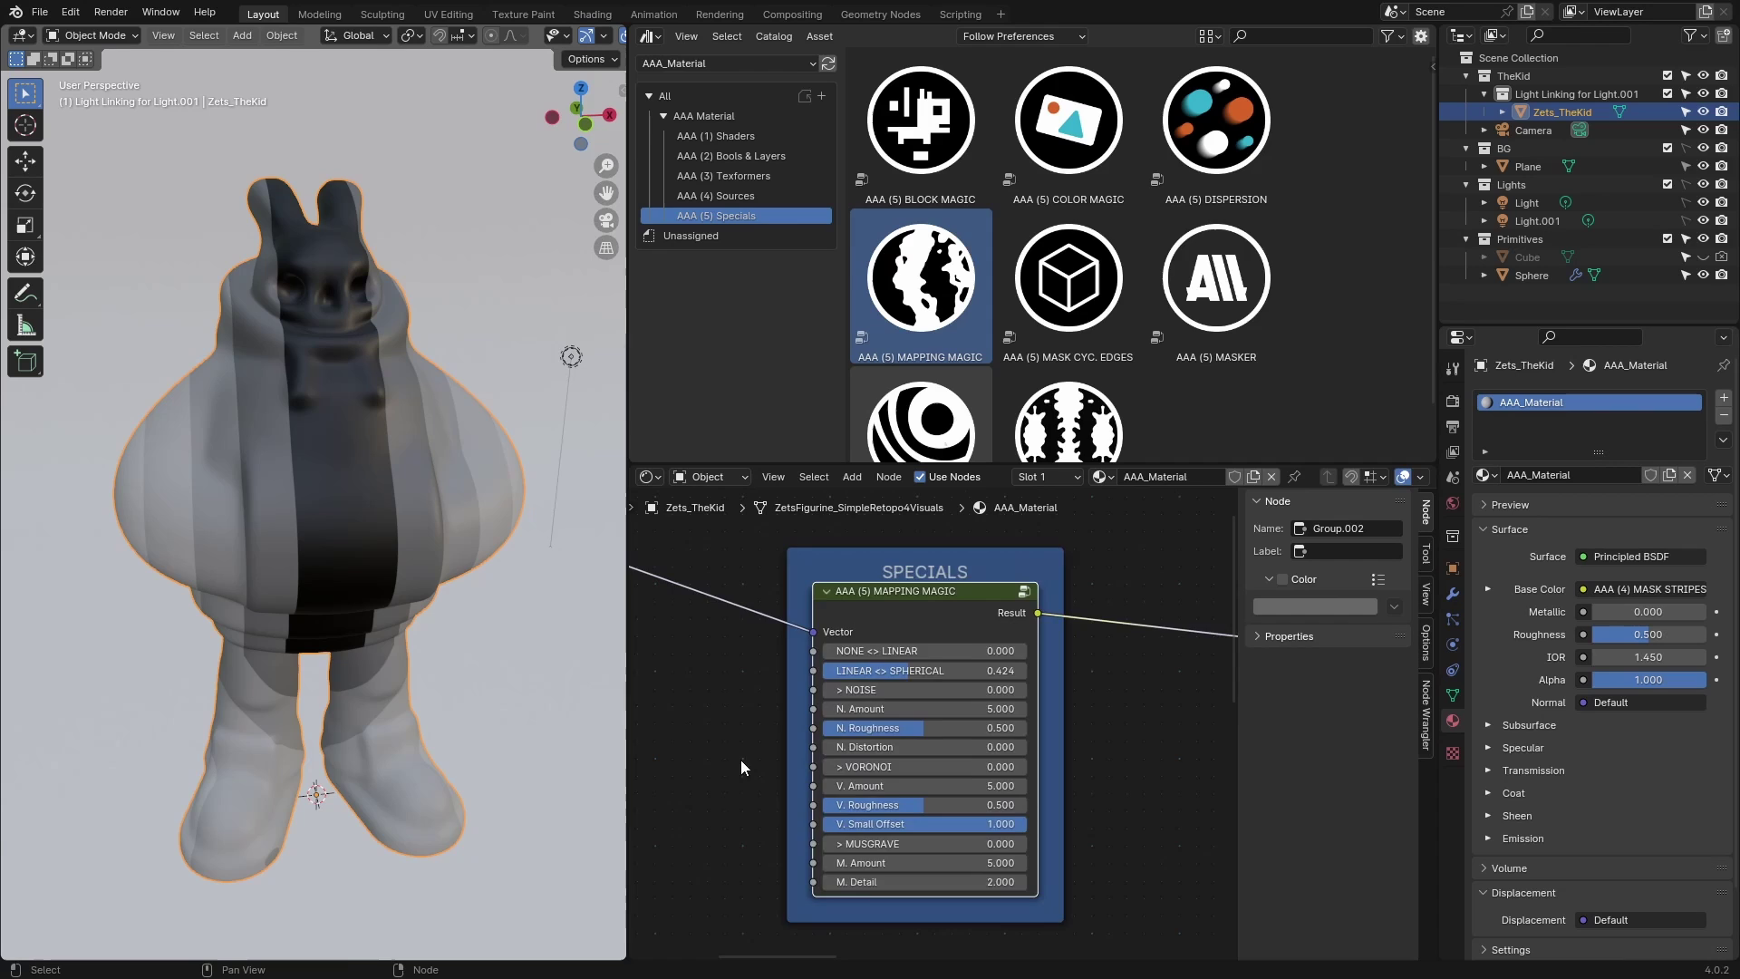
{"action": "scroll", "coordinate": [739, 743], "scroll_direction": "down", "scroll_amount": 7}
{"action": "middle_click_drag", "start_coordinate": [798, 674], "coordinate": [993, 694]}
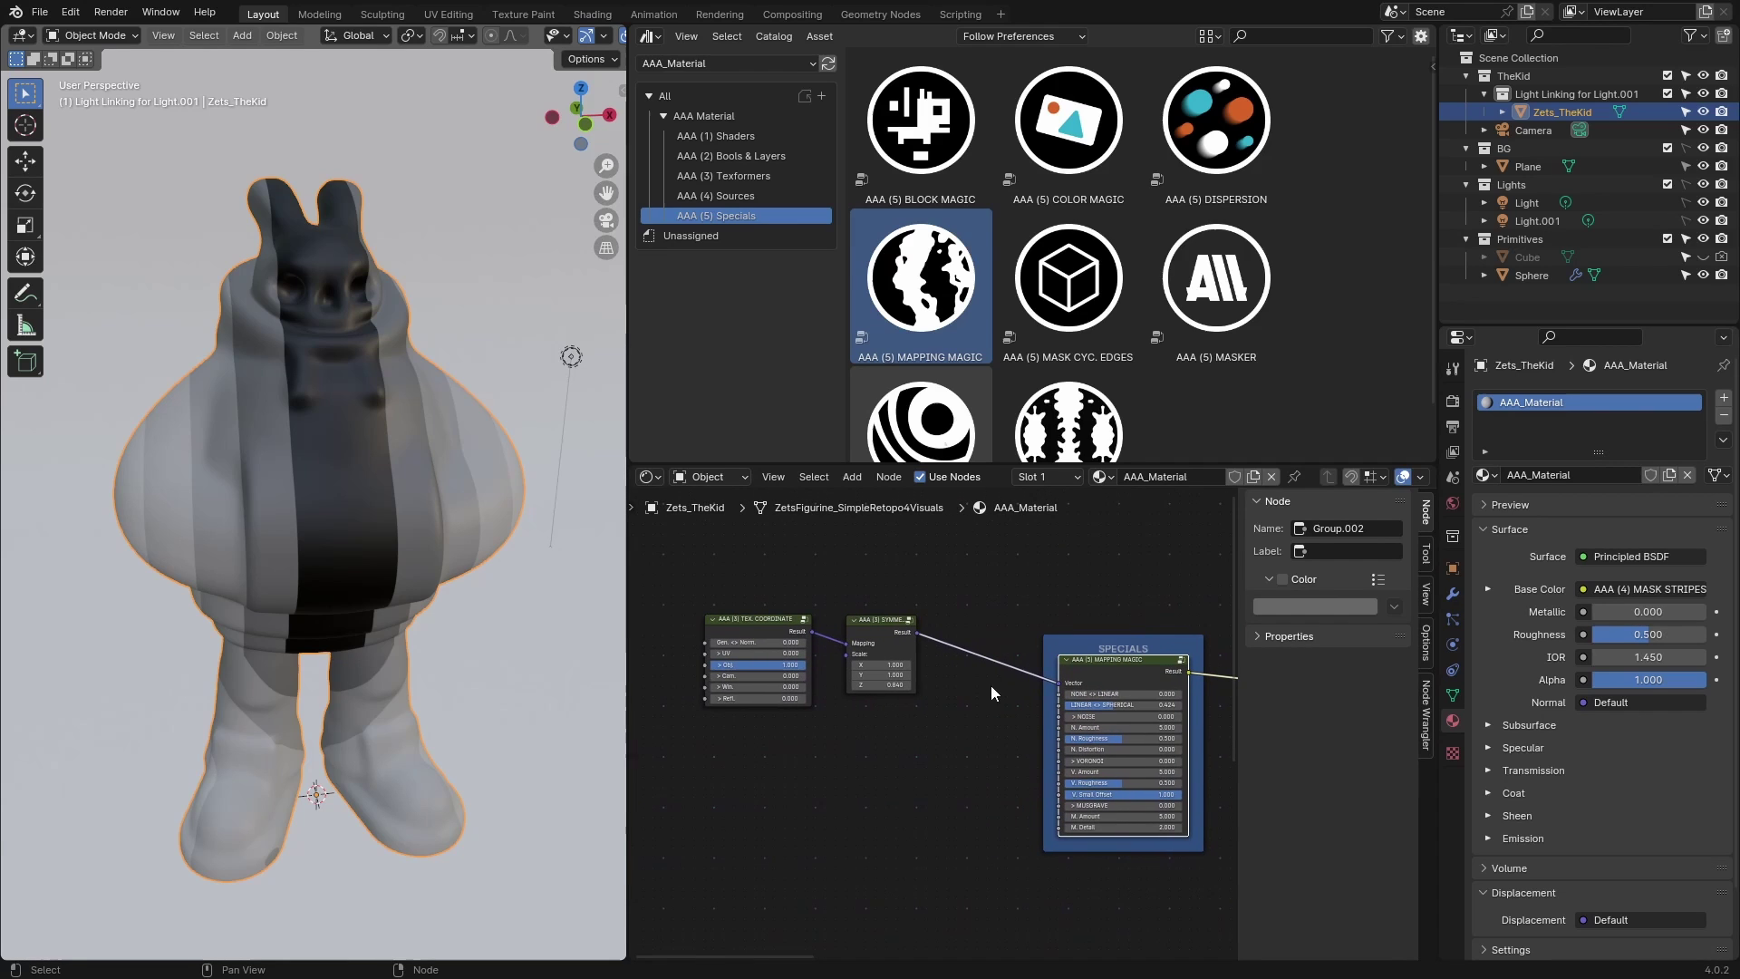
Step: Widen the SYMMETRY X node to show its full name and set its scale to X 1.160, Y 1.640, Z 0.800
{"action": "middle_click_drag", "start_coordinate": [822, 736], "coordinate": [760, 756]}
{"action": "scroll", "coordinate": [1158, 732], "scroll_direction": "up", "scroll_amount": 6}
{"action": "scroll", "coordinate": [761, 756], "scroll_direction": "down", "scroll_amount": 2}
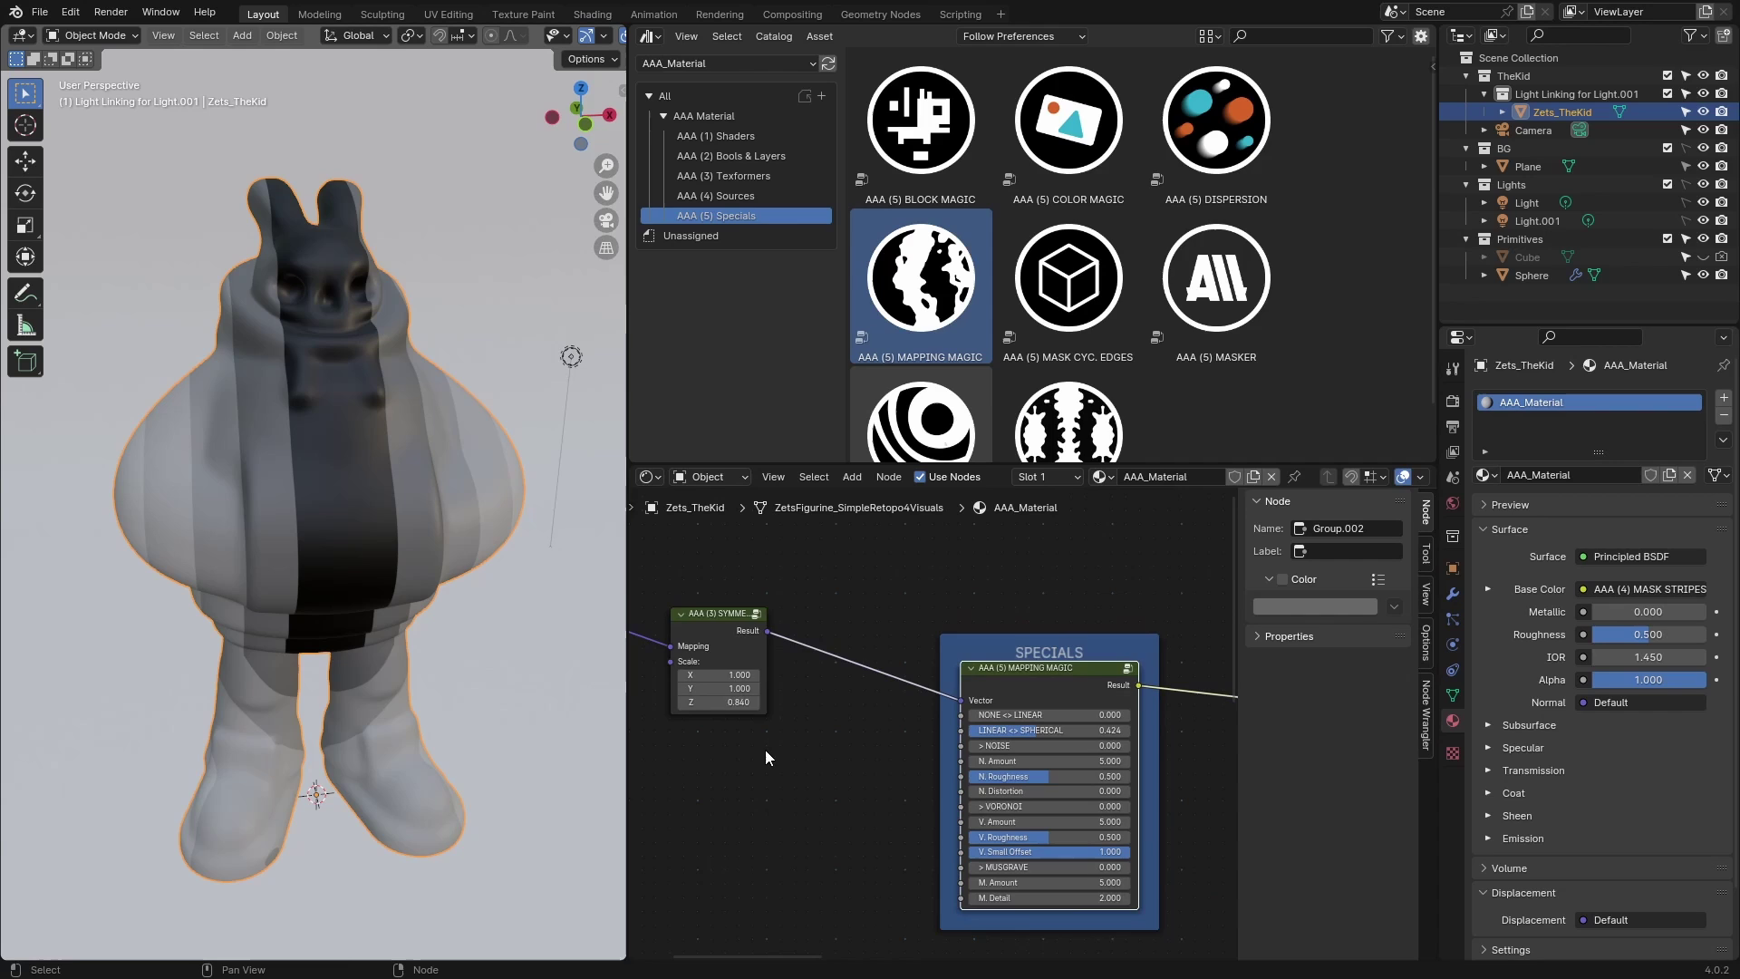
{"action": "left_click_drag", "start_coordinate": [766, 706], "coordinate": [799, 708]}
{"action": "middle_click_drag", "start_coordinate": [809, 738], "coordinate": [742, 730]}
{"action": "scroll", "coordinate": [928, 743], "scroll_direction": "down", "scroll_amount": 3}
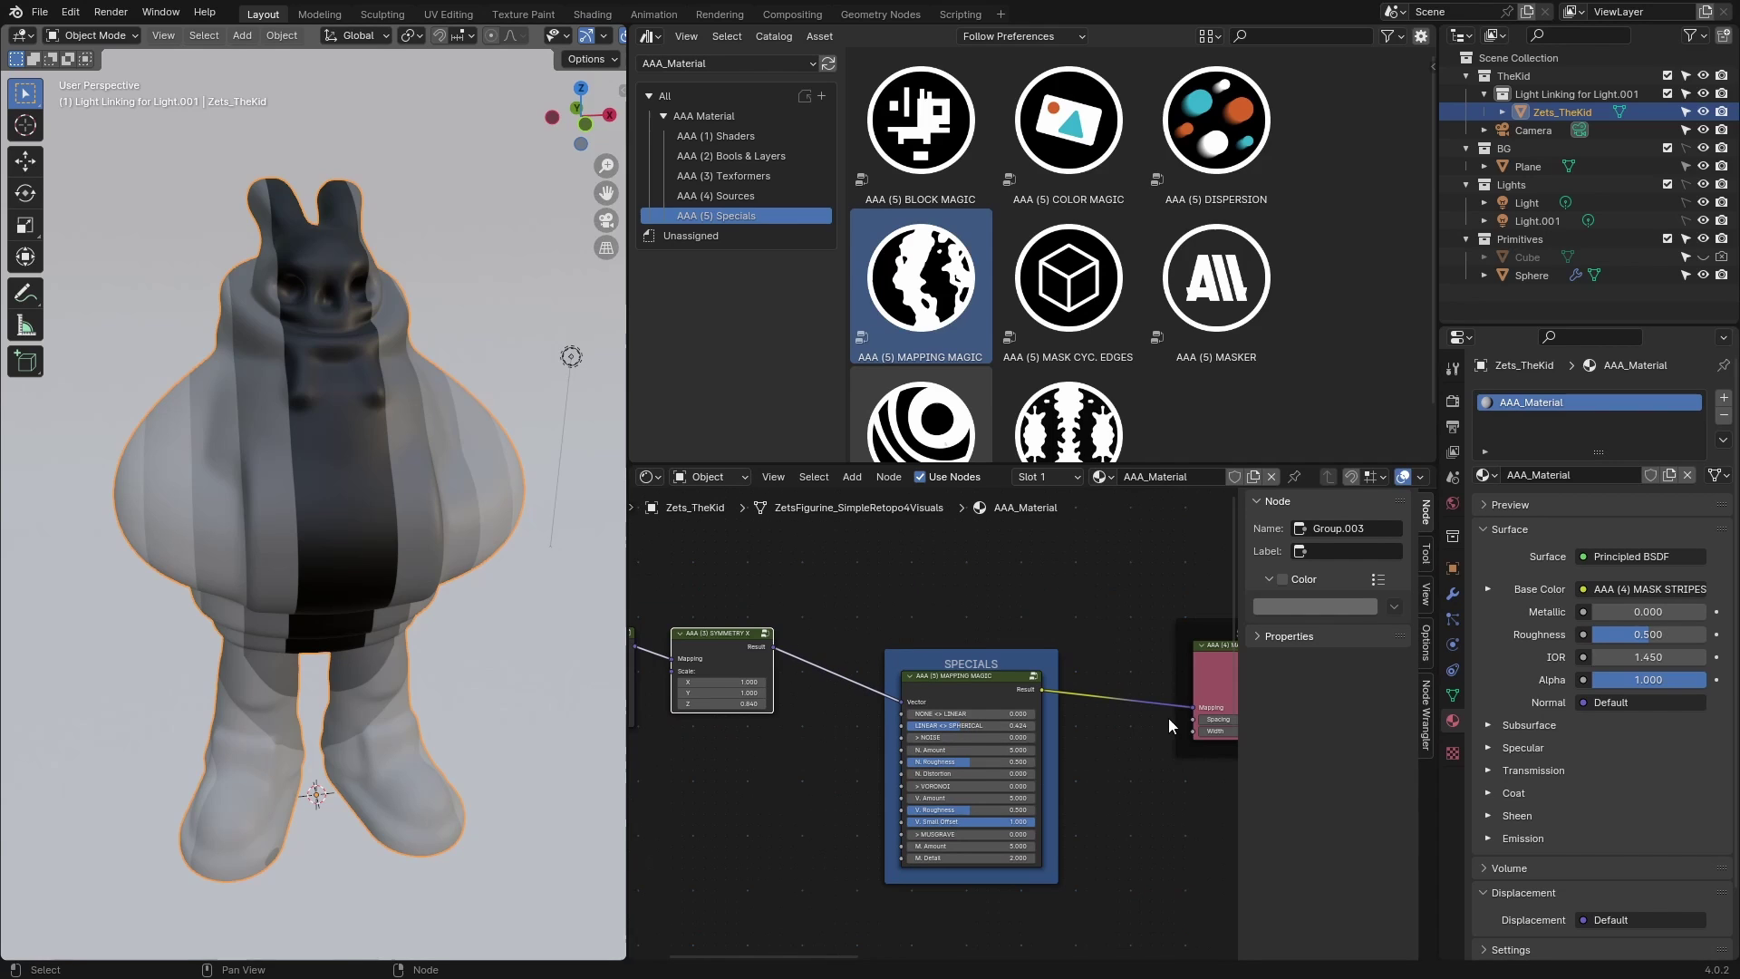
{"action": "middle_click_drag", "start_coordinate": [1297, 631], "coordinate": [1153, 619]}
{"action": "middle_click_drag", "start_coordinate": [974, 726], "coordinate": [1153, 719]}
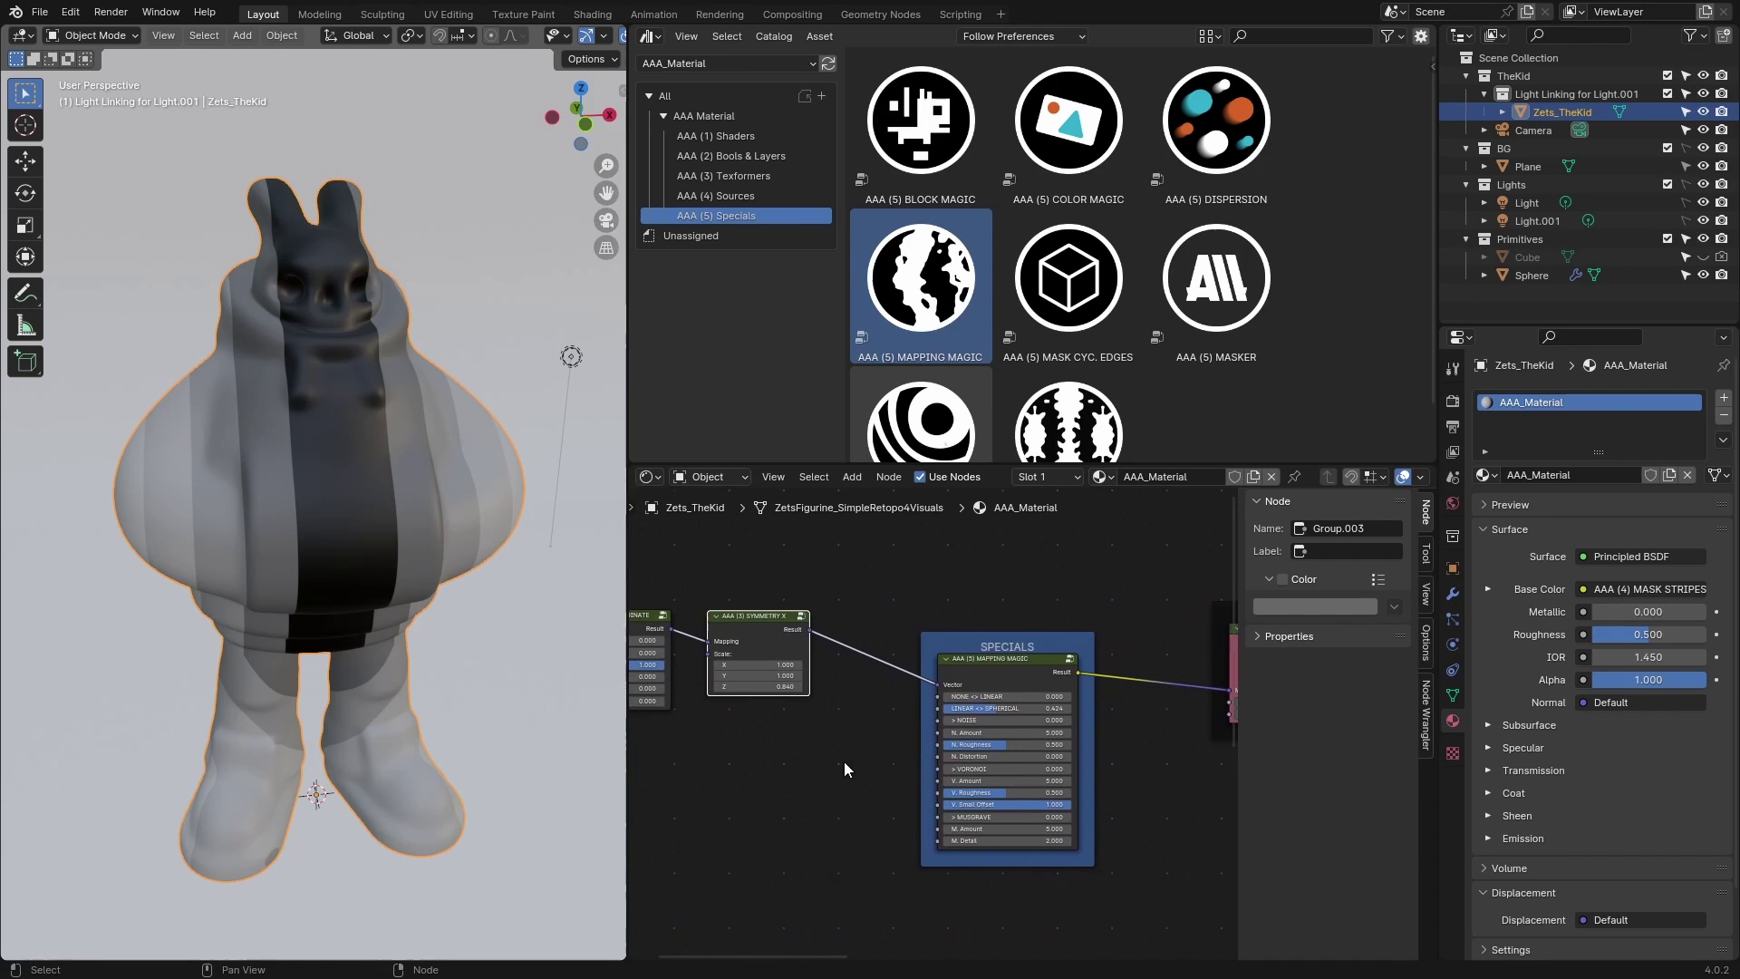
{"action": "scroll", "coordinate": [846, 770], "scroll_direction": "up", "scroll_amount": 1}
{"action": "middle_click_drag", "start_coordinate": [846, 770], "coordinate": [884, 780]}
{"action": "left_click_drag", "start_coordinate": [788, 666], "coordinate": [734, 677], "text": "shift"}
{"action": "scroll", "coordinate": [780, 670], "scroll_direction": "up", "scroll_amount": 4}
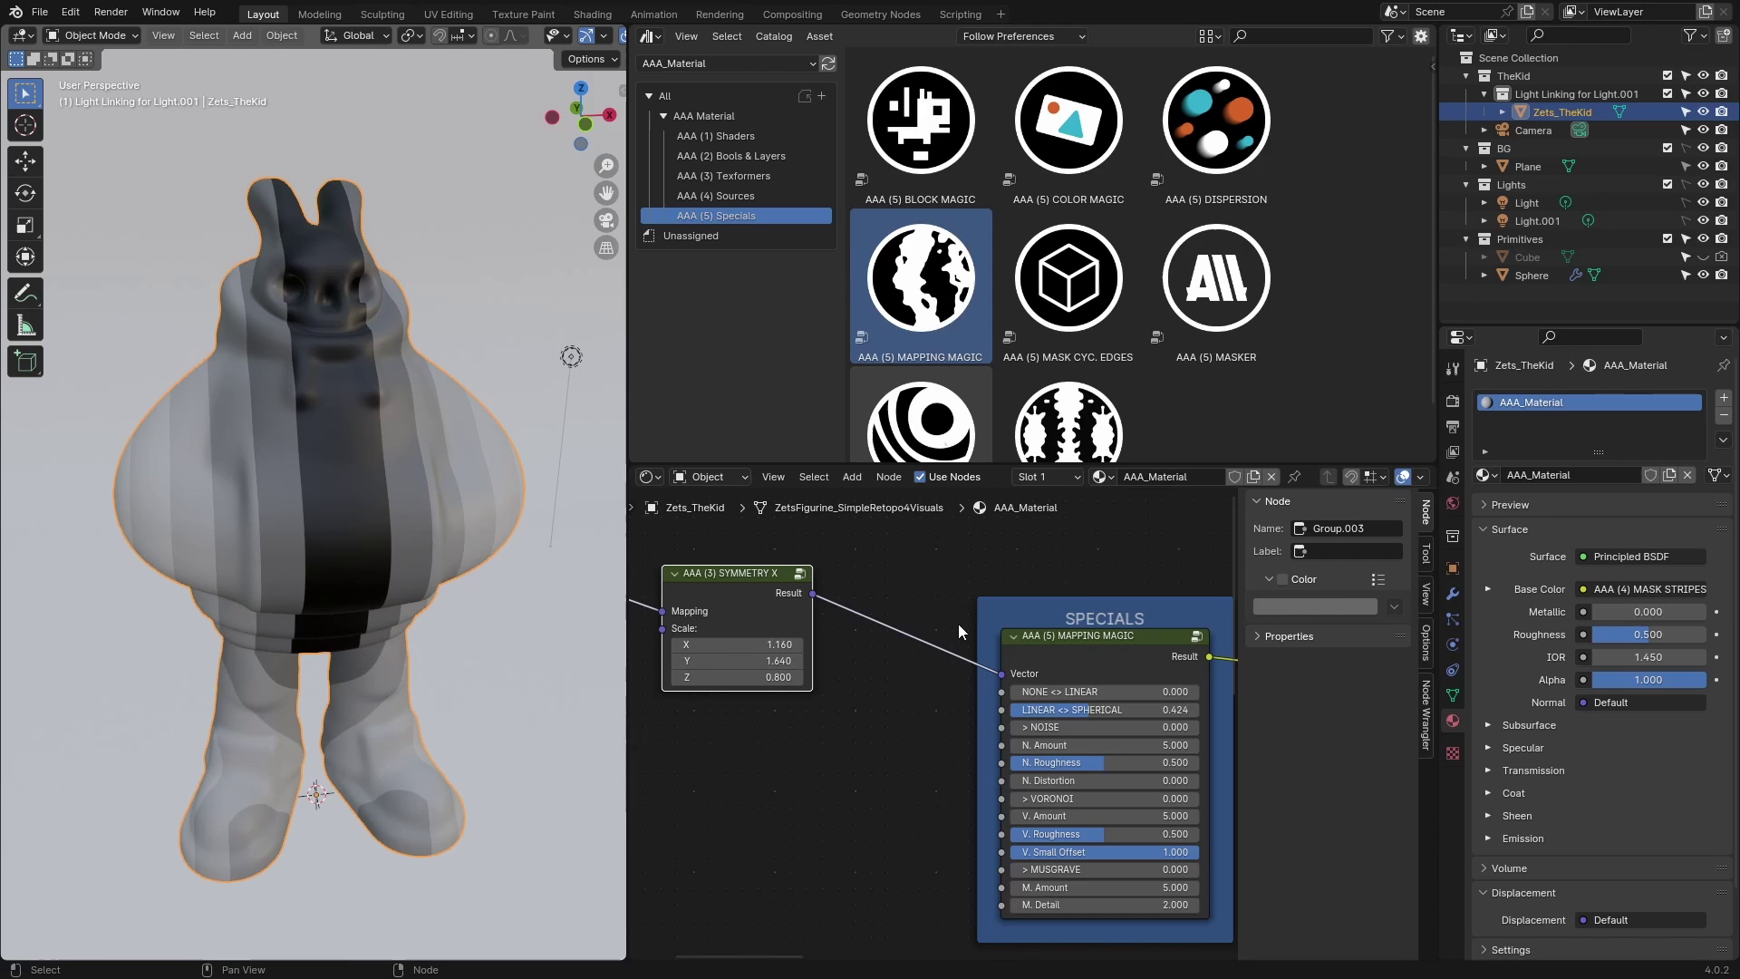
Step: Adjust LINEAR <> SPHERICAL, NOISE and VORONOI on MAPPING MAGIC, setting N. Amount to 5.920, N. Roughness to 0.614 and V. Small Offset to 0.000
{"action": "scroll", "coordinate": [967, 661], "scroll_direction": "down", "scroll_amount": 1}
{"action": "middle_click_drag", "start_coordinate": [966, 662], "coordinate": [839, 629]}
{"action": "scroll", "coordinate": [837, 742], "scroll_direction": "up", "scroll_amount": 4}
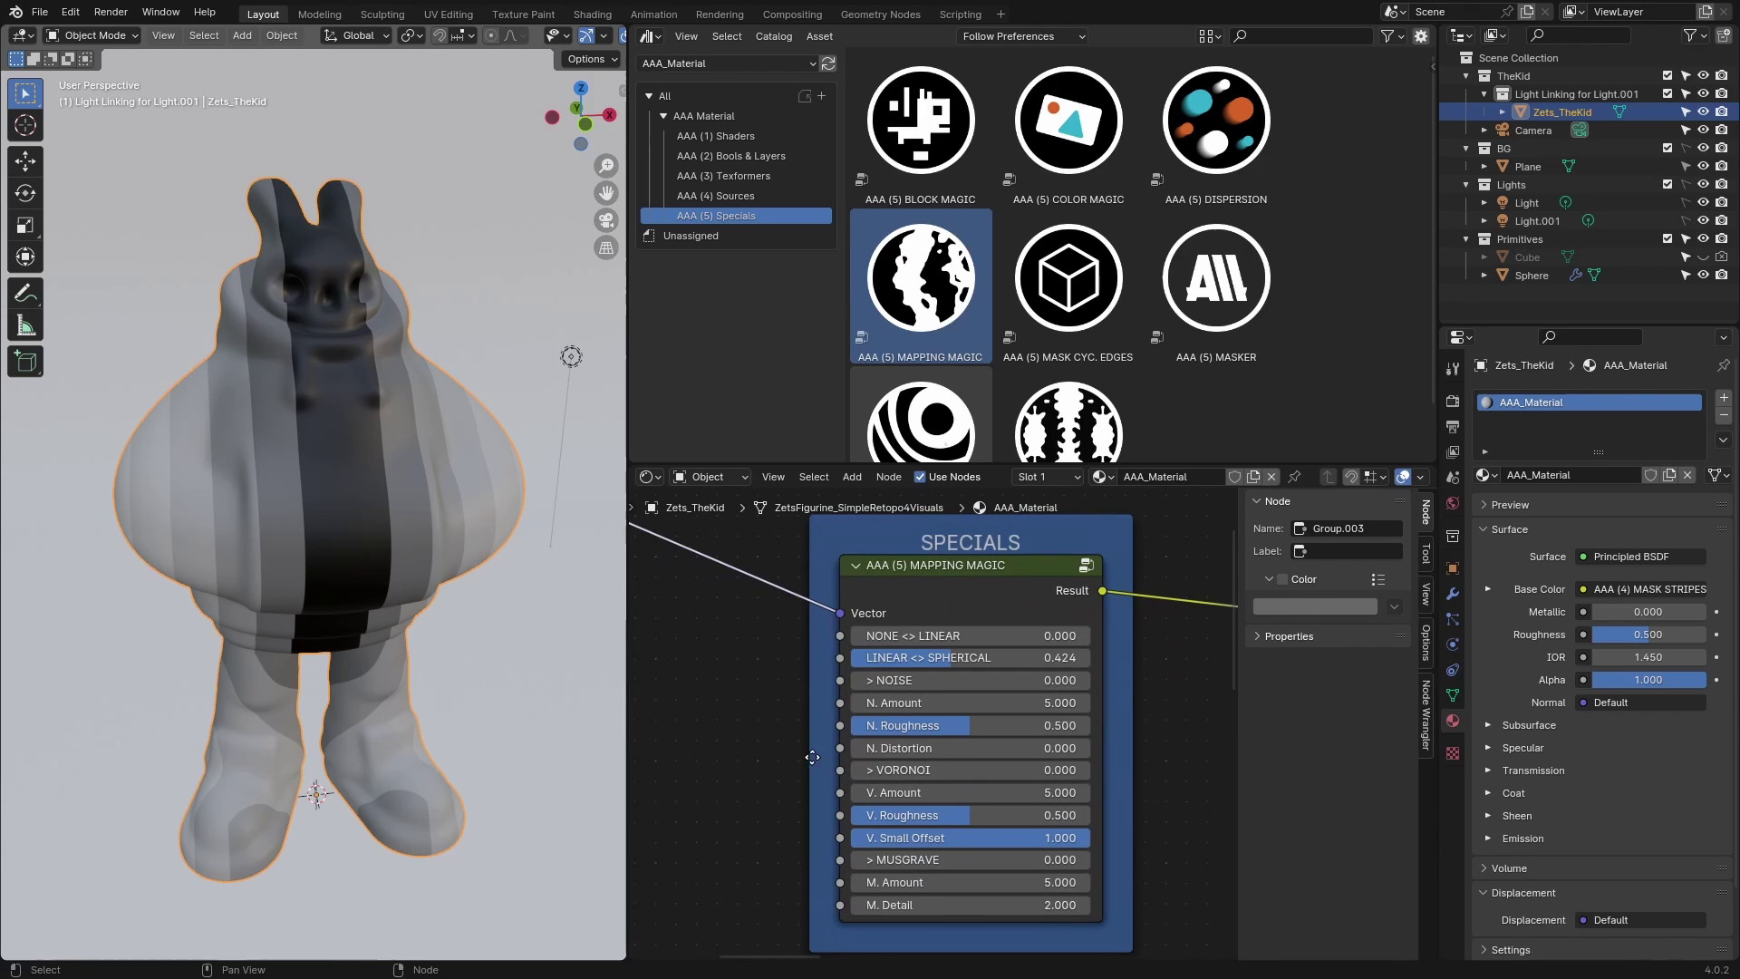
{"action": "middle_click_drag", "start_coordinate": [801, 743], "coordinate": [783, 738]}
{"action": "left_click_drag", "start_coordinate": [879, 692], "coordinate": [872, 693]}
{"action": "left_click_drag", "start_coordinate": [874, 674], "coordinate": [941, 731]}
{"action": "scroll", "coordinate": [911, 775], "scroll_direction": "down", "scroll_amount": 1}
{"action": "middle_click_drag", "start_coordinate": [299, 385], "coordinate": [84, 379]}
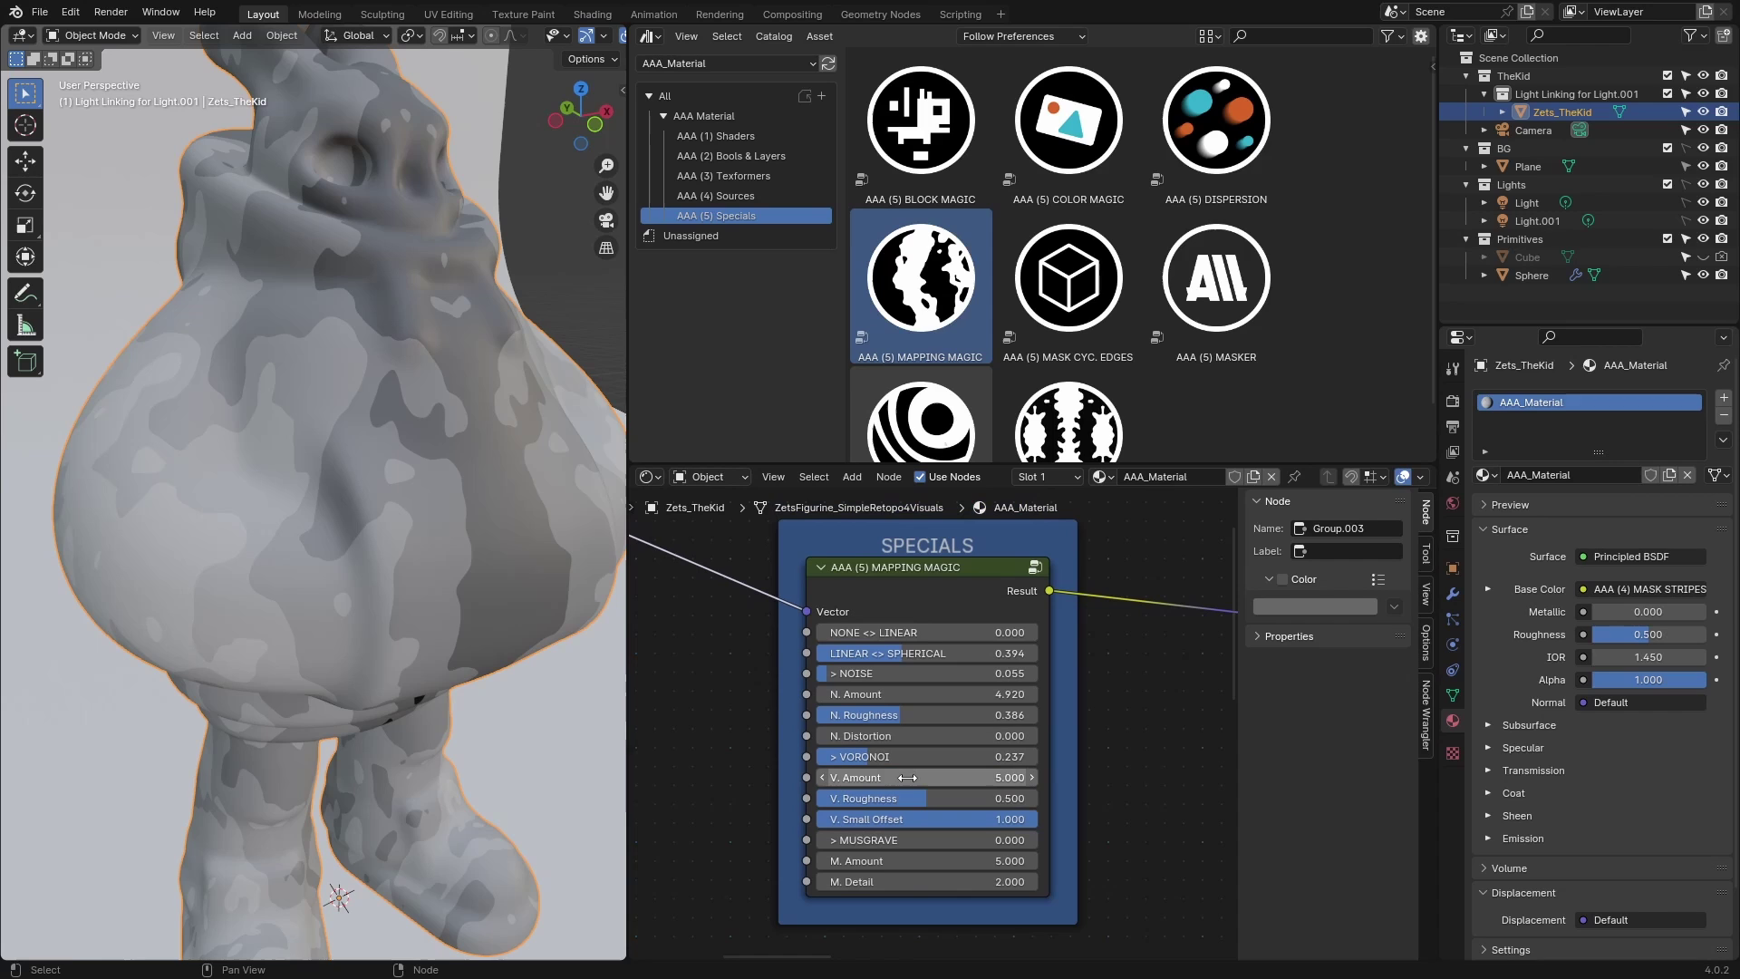
{"action": "left_click_drag", "start_coordinate": [897, 714], "coordinate": [926, 714]}
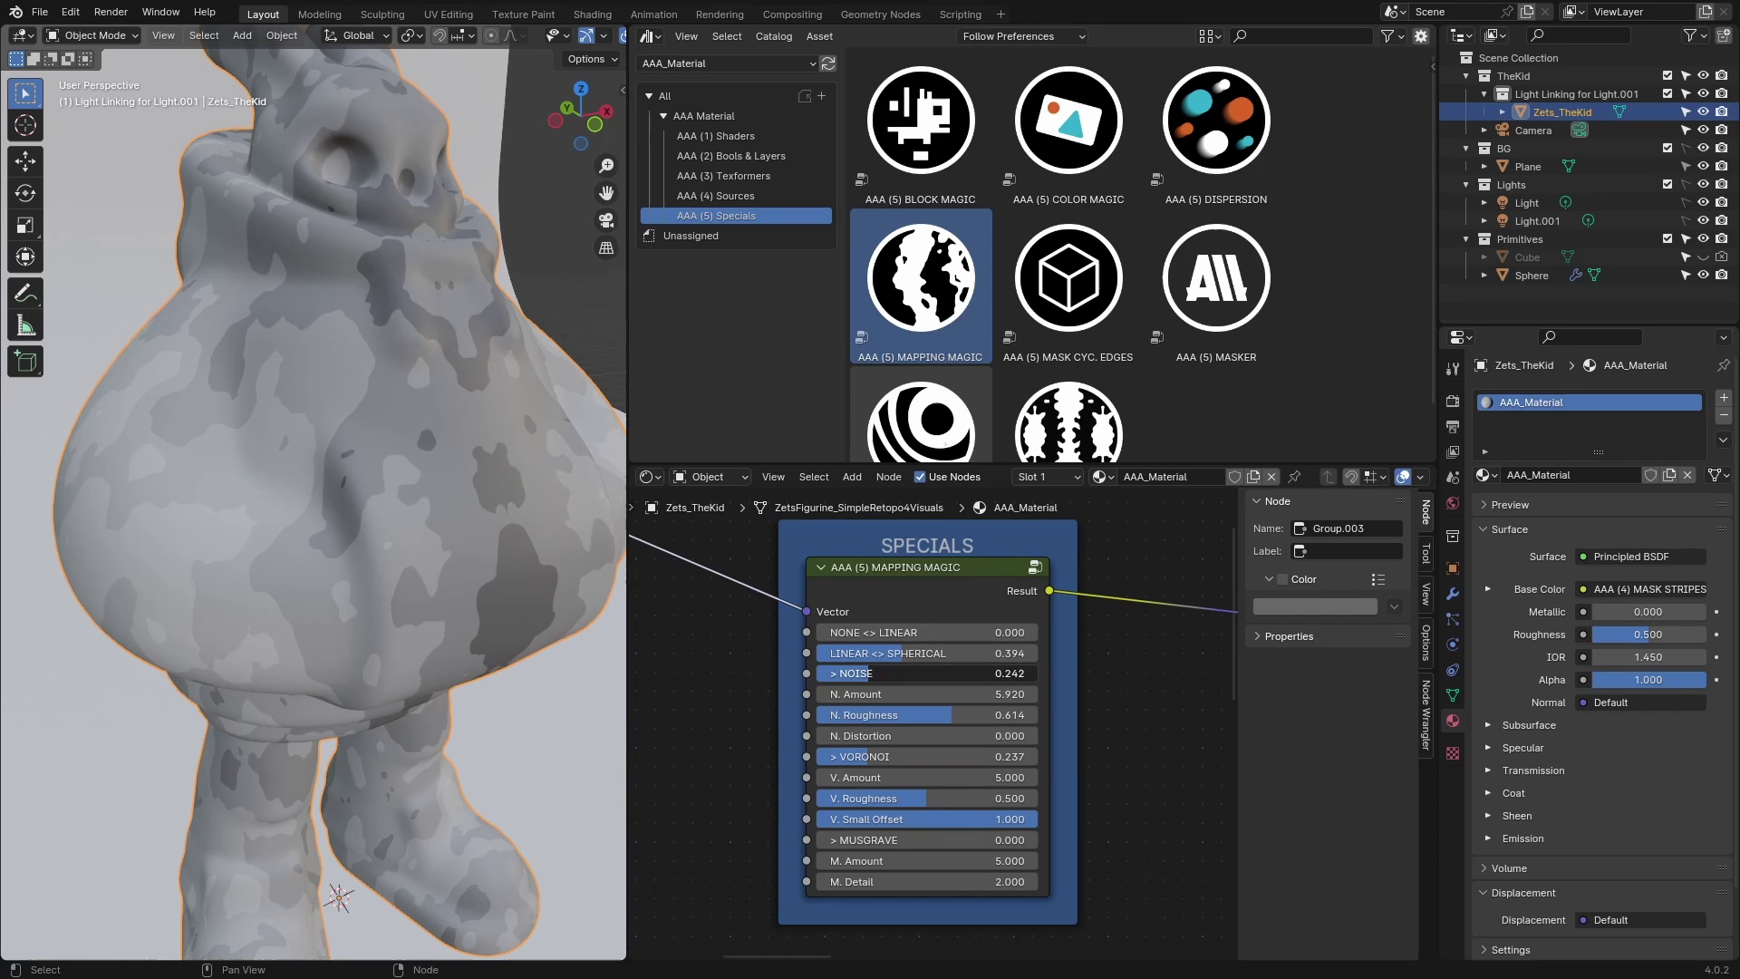
{"action": "left_click_drag", "start_coordinate": [885, 756], "coordinate": [847, 756]}
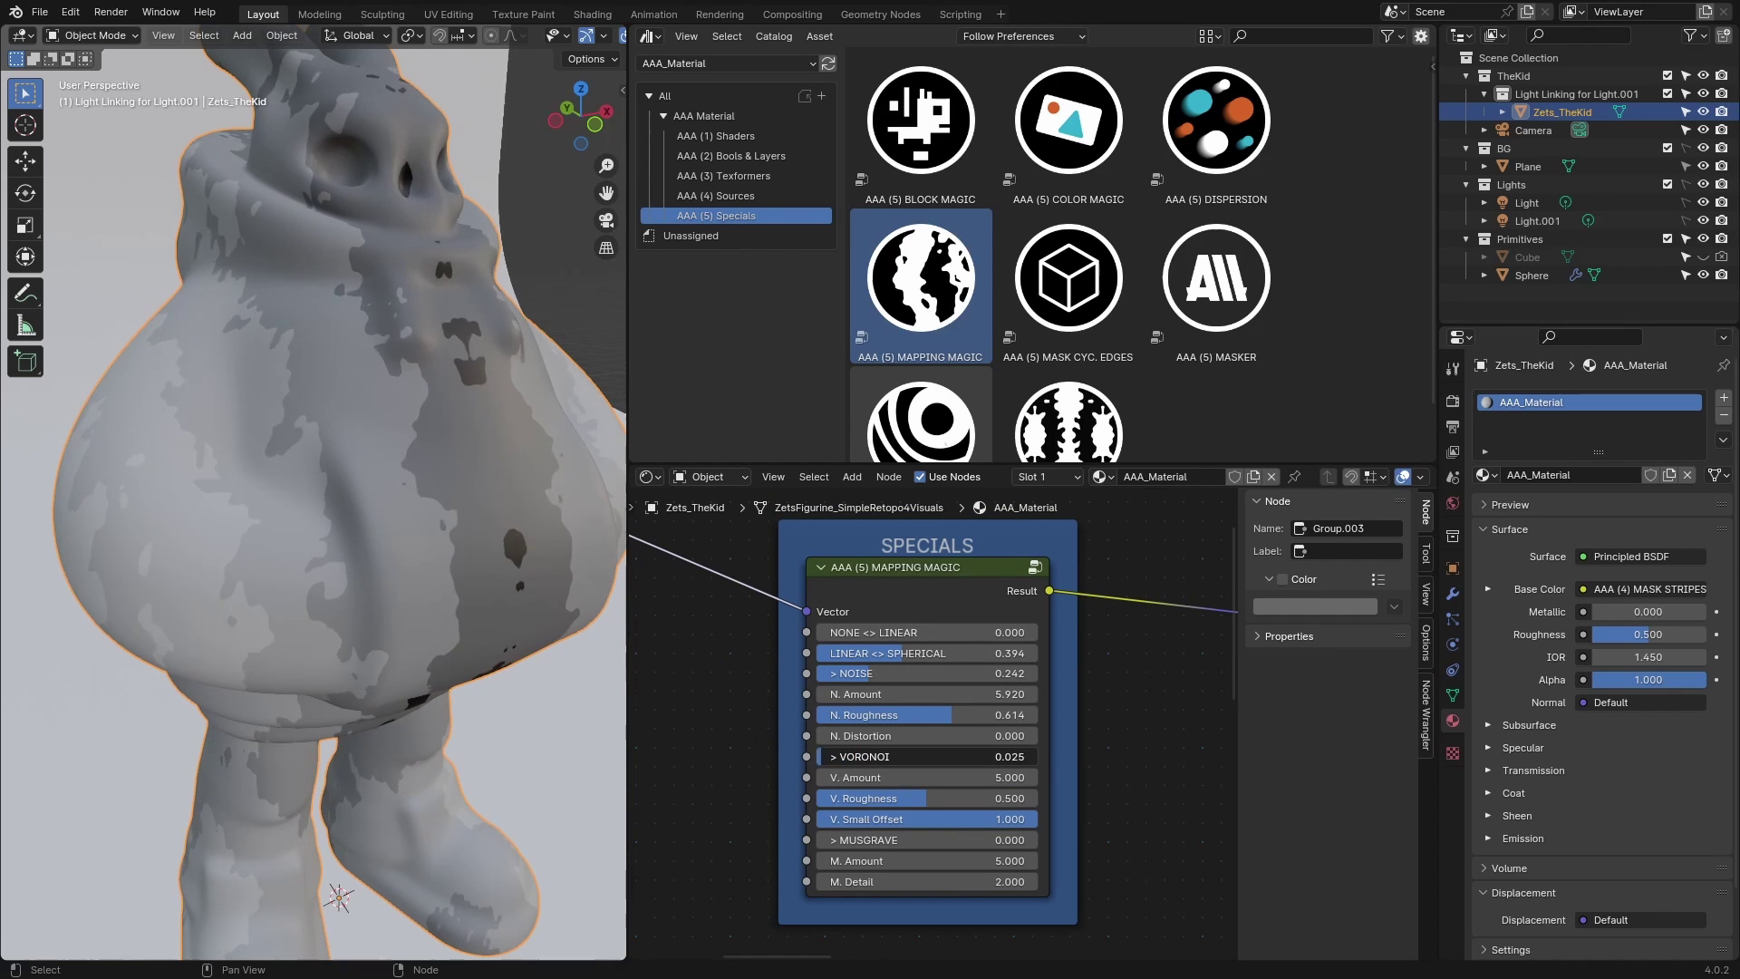
{"action": "left_click_drag", "start_coordinate": [906, 798], "coordinate": [816, 819]}
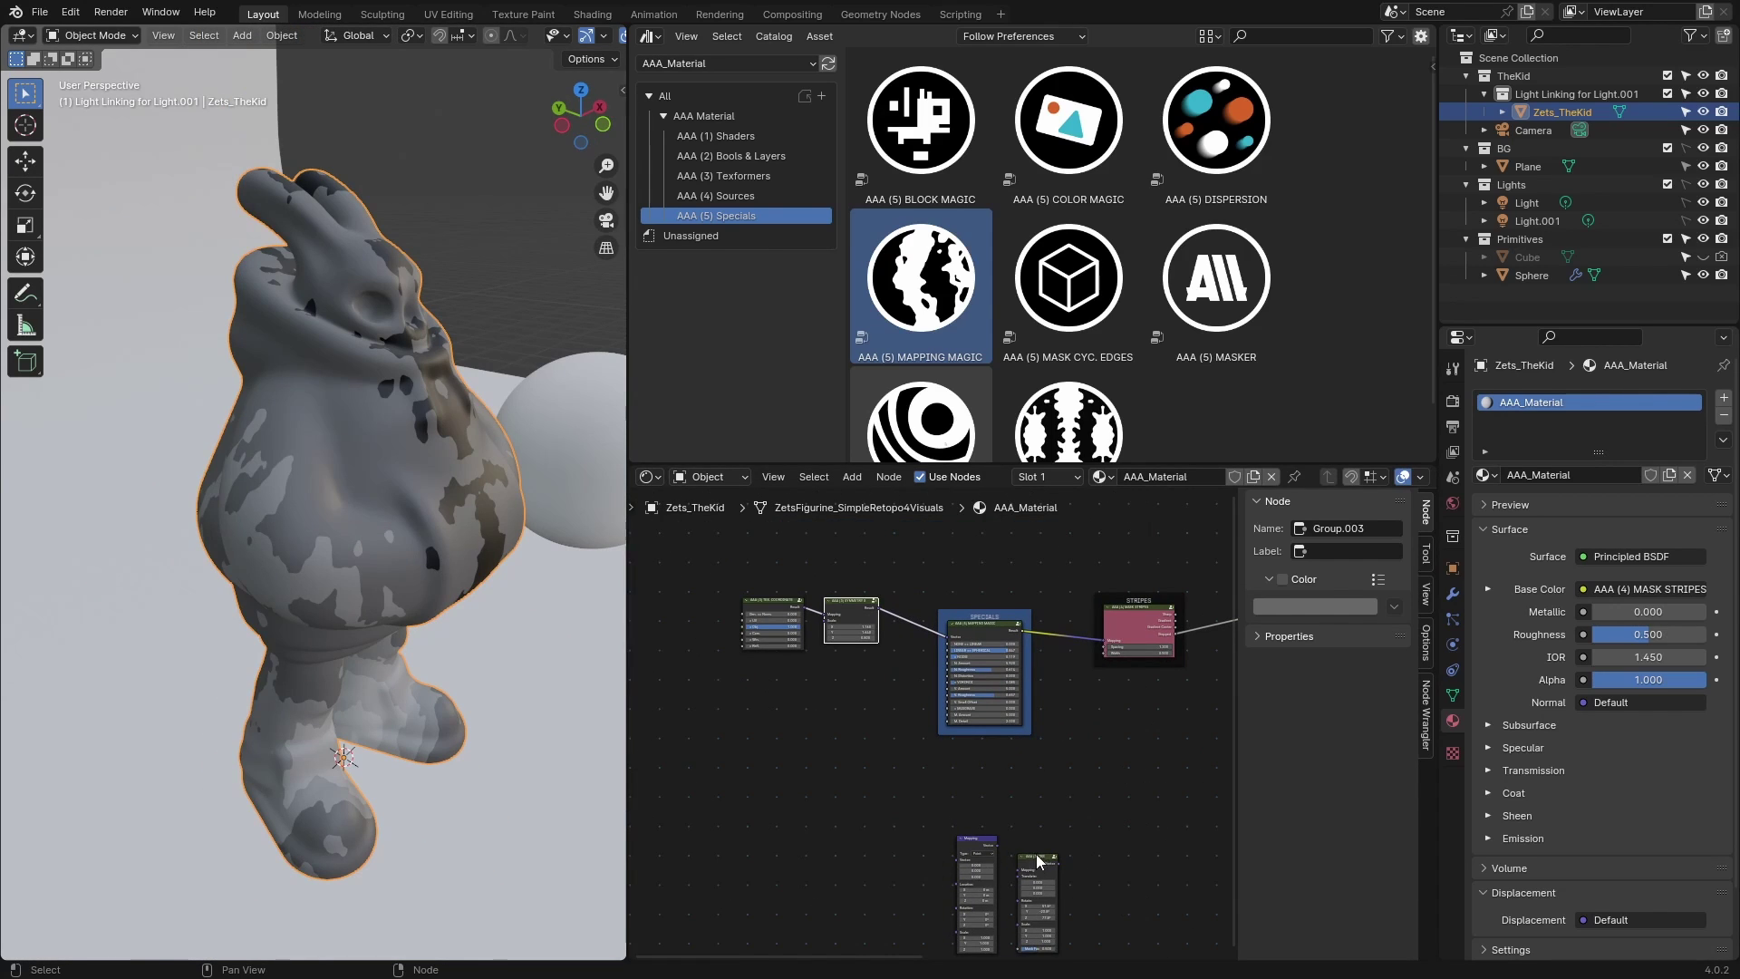
Step: Insert the spare AAA (3) TRS node between SYMMETRY X and MAPPING MAGIC and reset its rotation to 0° on all axes
{"action": "left_click_drag", "start_coordinate": [1037, 862], "coordinate": [853, 704]}
{"action": "scroll", "coordinate": [855, 707], "scroll_direction": "up", "scroll_amount": 6}
{"action": "scroll", "coordinate": [856, 708], "scroll_direction": "up", "scroll_amount": 3}
{"action": "middle_click_drag", "start_coordinate": [856, 708], "coordinate": [971, 770]}
{"action": "scroll", "coordinate": [971, 769], "scroll_direction": "up", "scroll_amount": 4}
{"action": "left_click_drag", "start_coordinate": [875, 758], "coordinate": [934, 669]}
{"action": "middle_click_drag", "start_coordinate": [933, 668], "coordinate": [926, 746]}
{"action": "left_click_drag", "start_coordinate": [867, 791], "coordinate": [920, 602]}
{"action": "scroll", "coordinate": [851, 878], "scroll_direction": "down", "scroll_amount": 2}
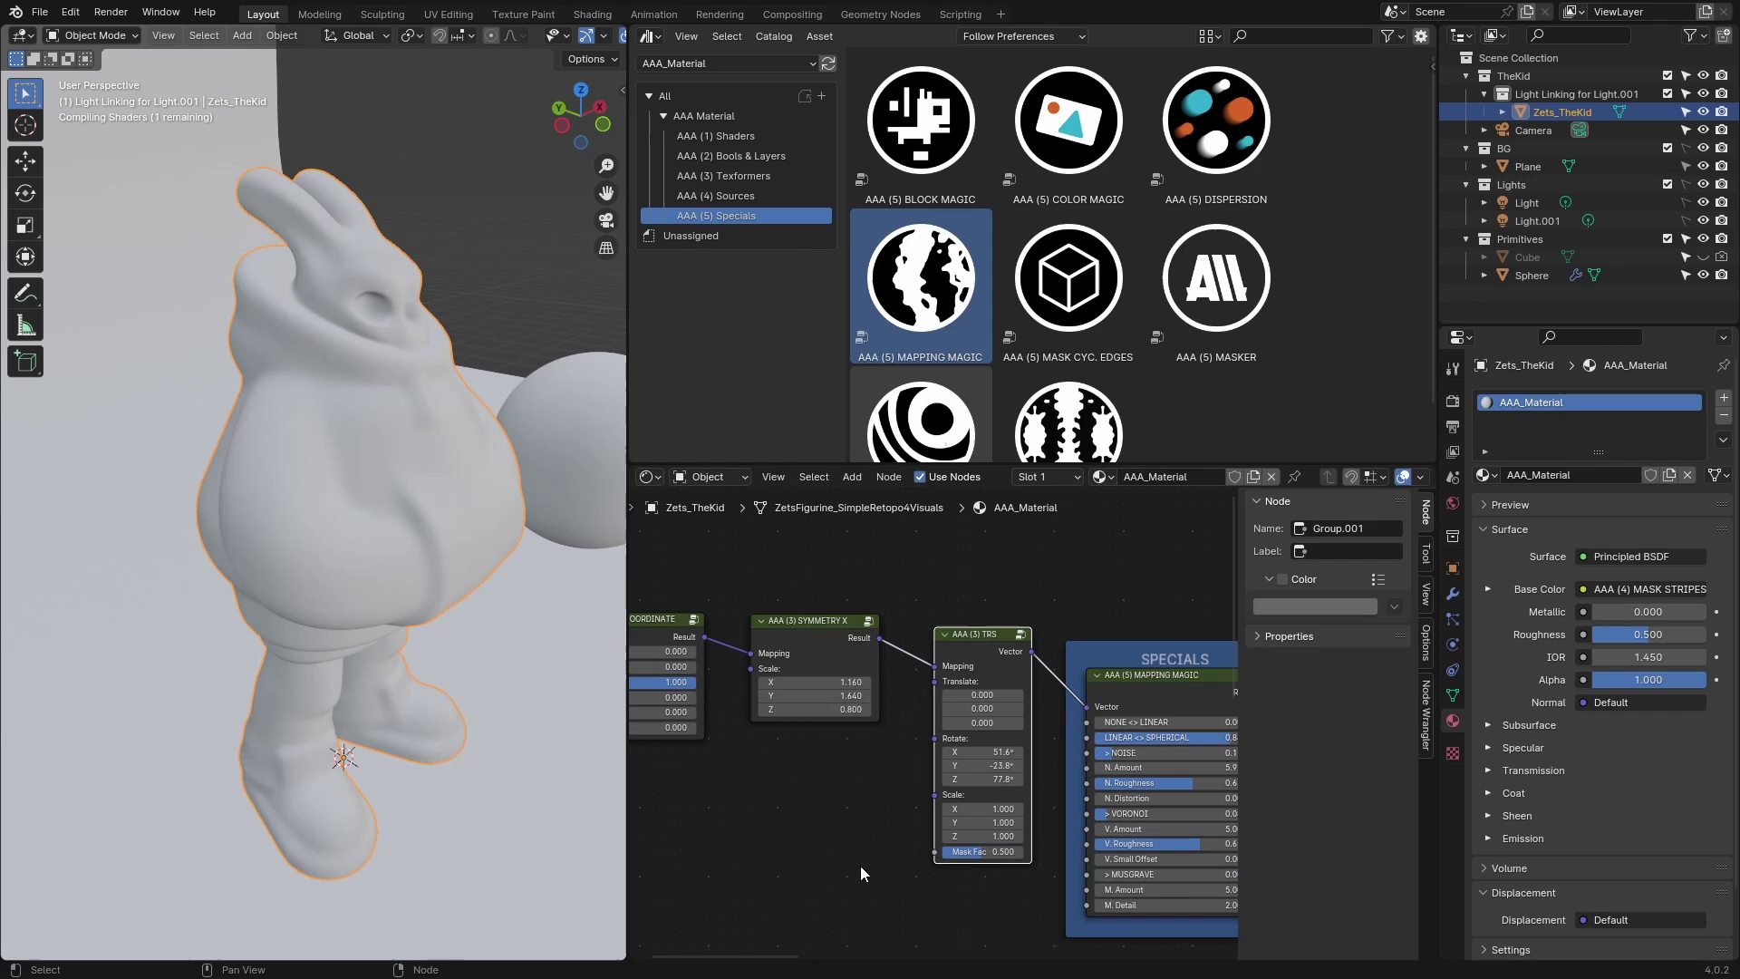
{"action": "scroll", "coordinate": [856, 866], "scroll_direction": "up", "scroll_amount": 3}
{"action": "key", "text": "BackSpace"}
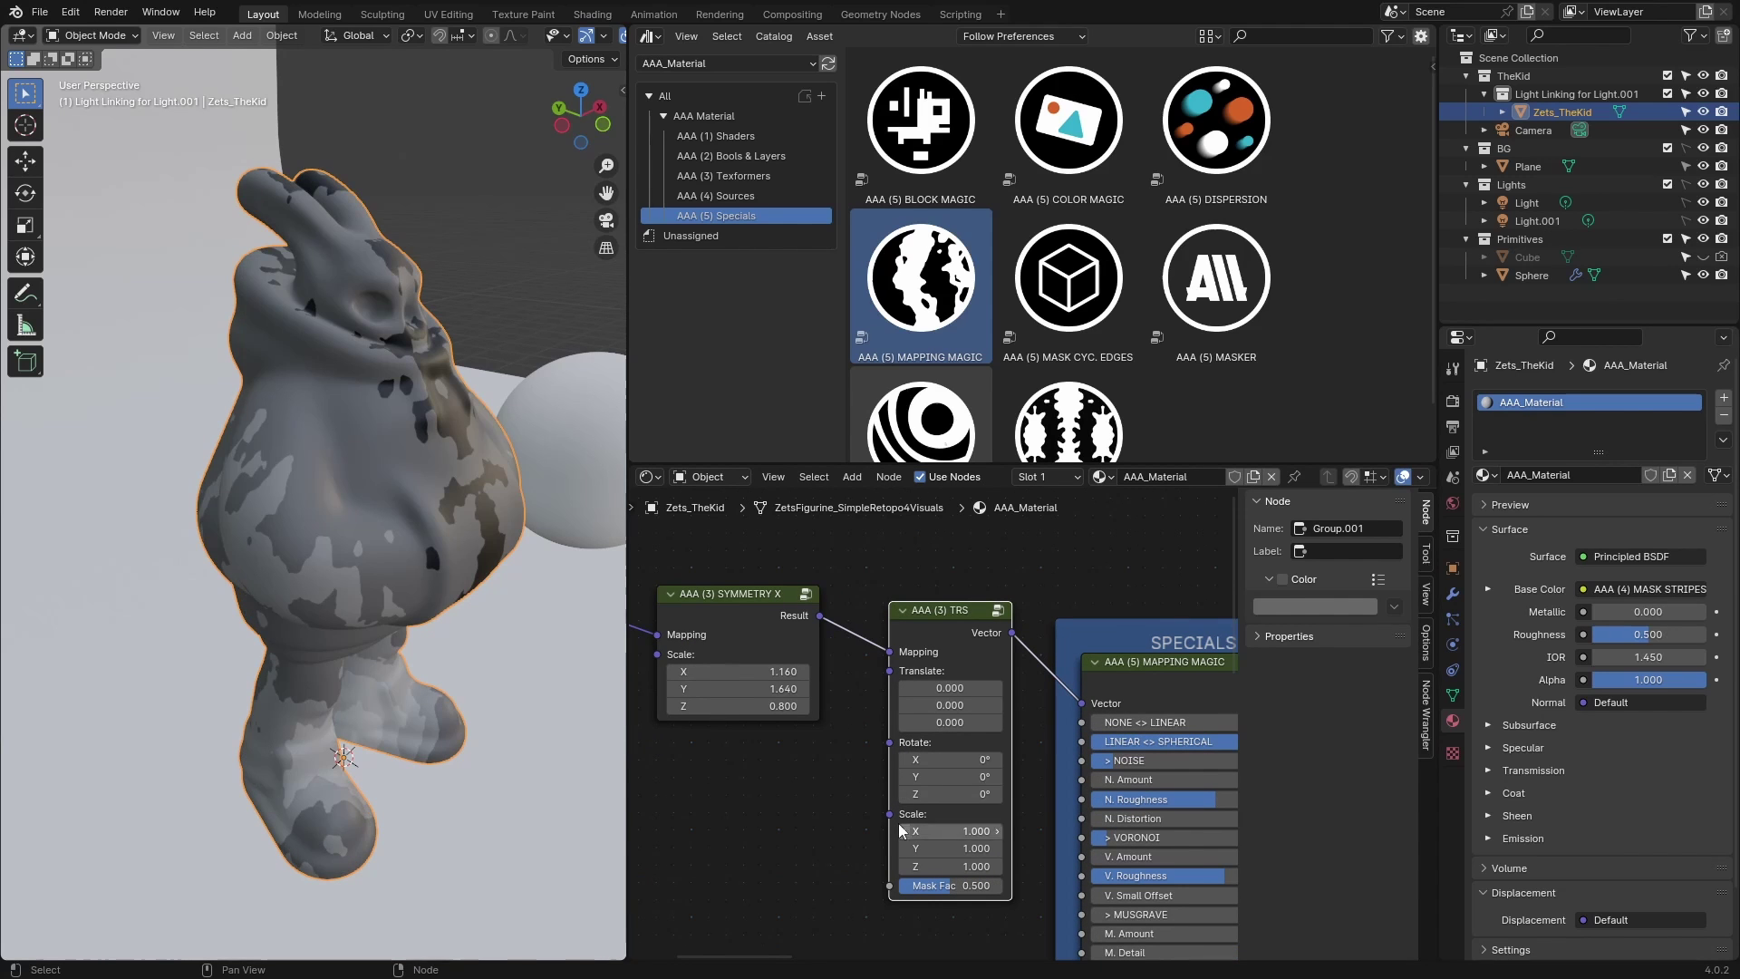
Step: Lower the X scale of SYMMETRY X and set the Z scale of the TRS node to 1.550
{"action": "middle_click_drag", "start_coordinate": [461, 526], "coordinate": [392, 498]}
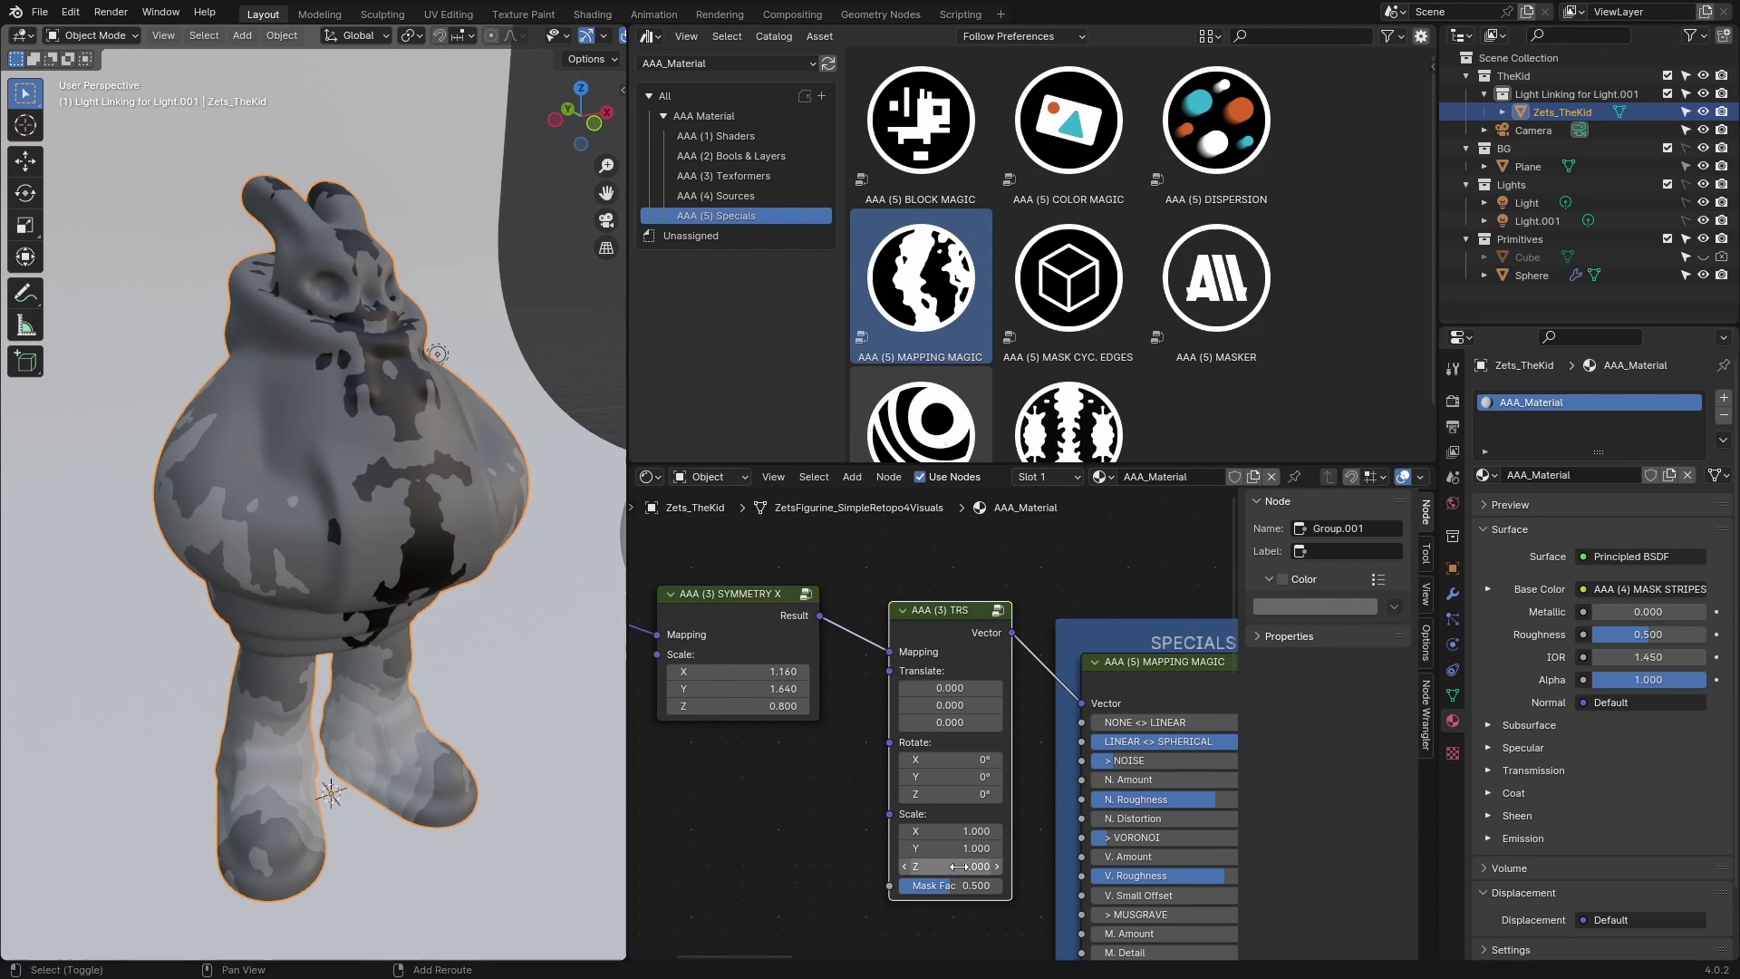
{"action": "left_click_drag", "start_coordinate": [958, 866], "coordinate": [917, 867]}
{"action": "scroll", "coordinate": [503, 654], "scroll_direction": "up", "scroll_amount": 1}
{"action": "middle_click_drag", "start_coordinate": [498, 580], "coordinate": [465, 576]}
{"action": "left_click_drag", "start_coordinate": [951, 866], "coordinate": [1062, 866]}
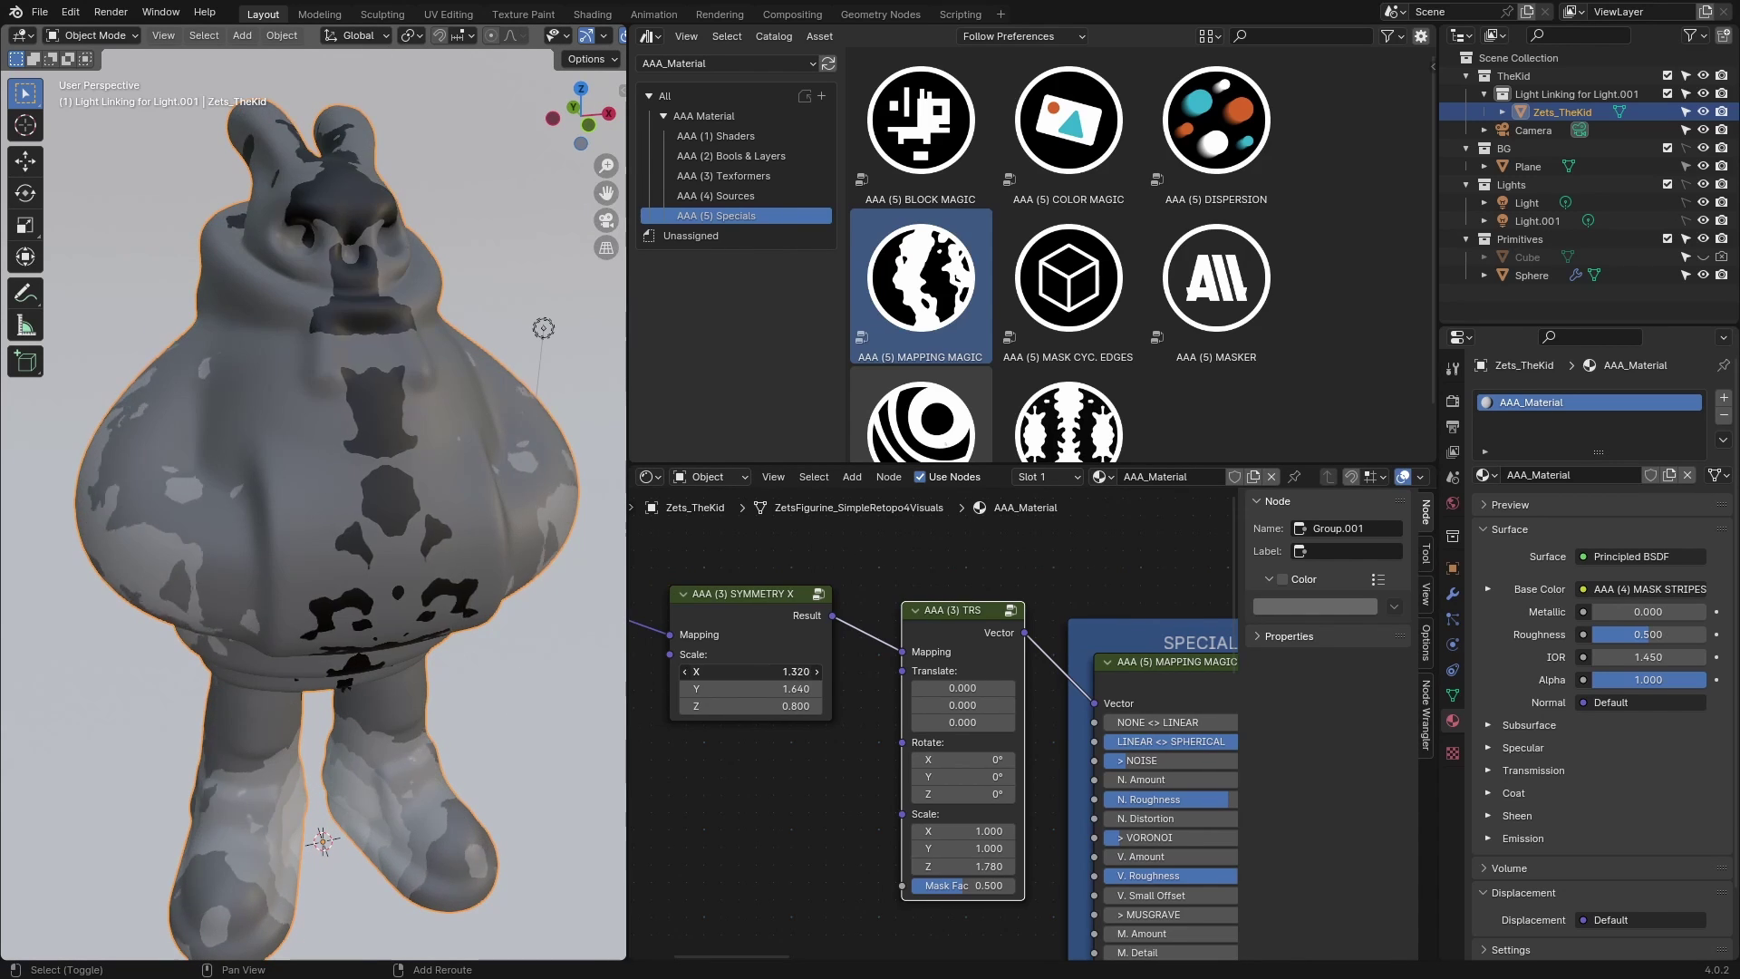
{"action": "left_click_drag", "start_coordinate": [757, 671], "coordinate": [689, 672]}
{"action": "mouse_move", "coordinate": [962, 866]}
{"action": "left_mouse_down"}
{"action": "mouse_move", "coordinate": [911, 866]}
{"action": "mouse_move", "coordinate": [950, 866]}
{"action": "left_mouse_up"}
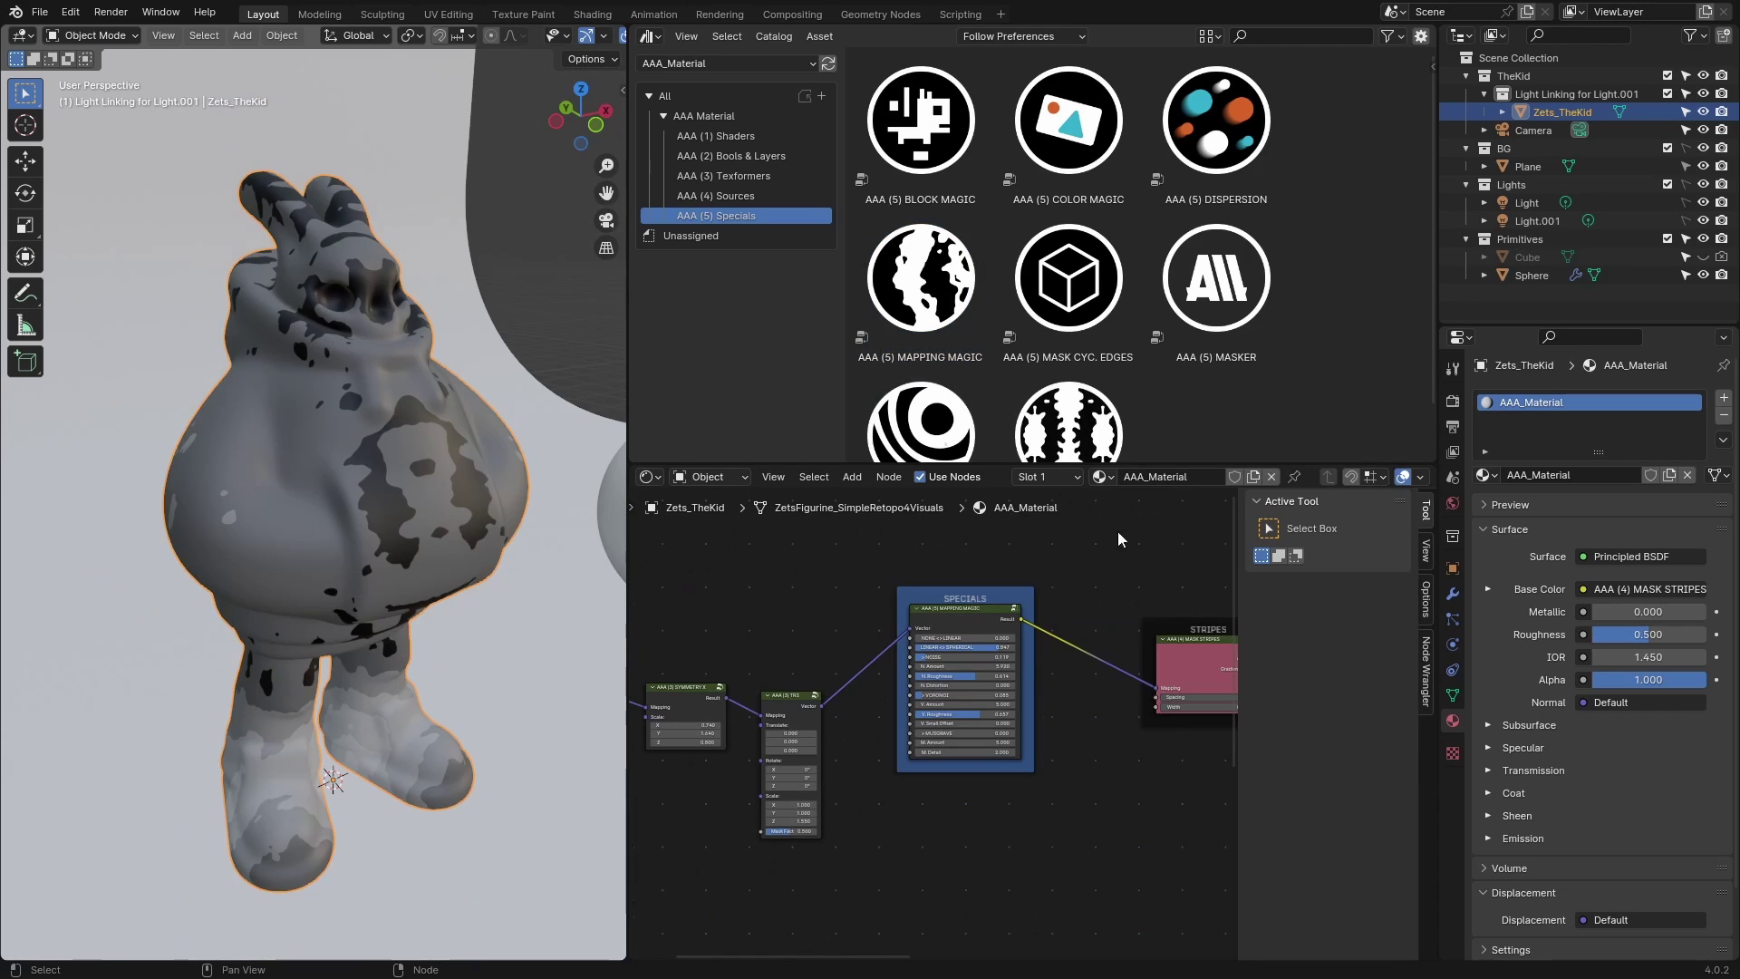
Step: Add the AAA (5) SHAPE MAGIC asset to the node tree and place it between the STRIPES frame and the Principled BSDF
{"action": "scroll", "coordinate": [1102, 431], "scroll_direction": "down", "scroll_amount": 2}
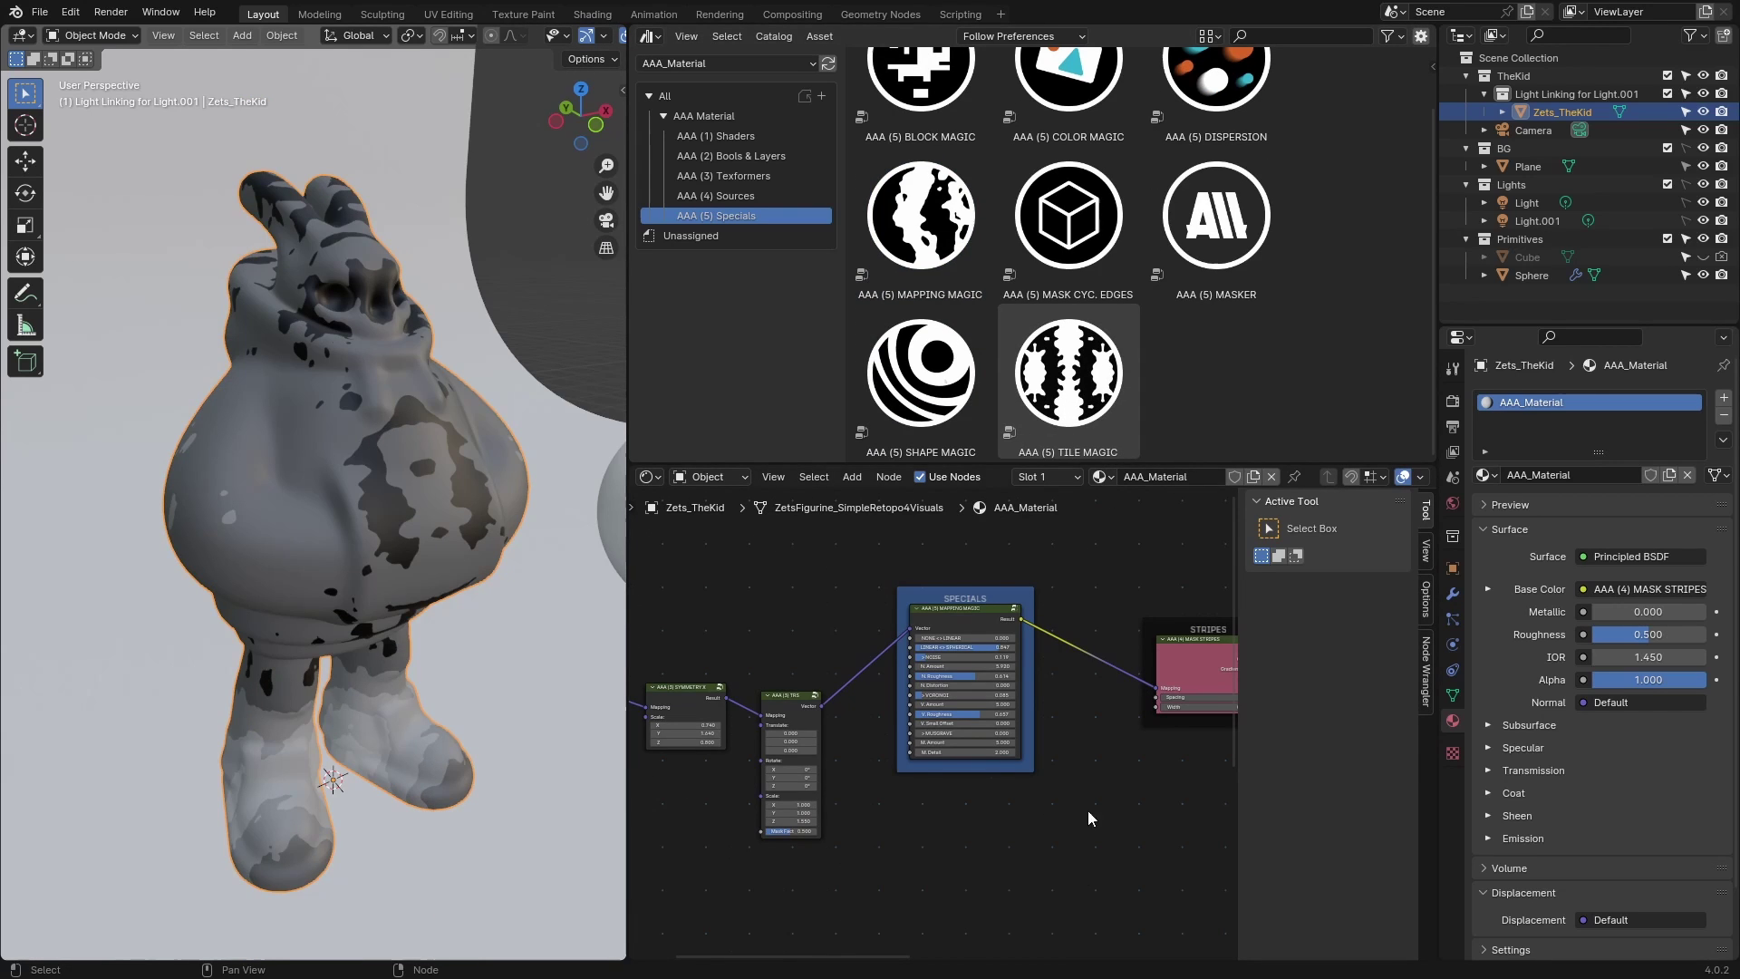
{"action": "scroll", "coordinate": [1090, 817], "scroll_direction": "up", "scroll_amount": 2}
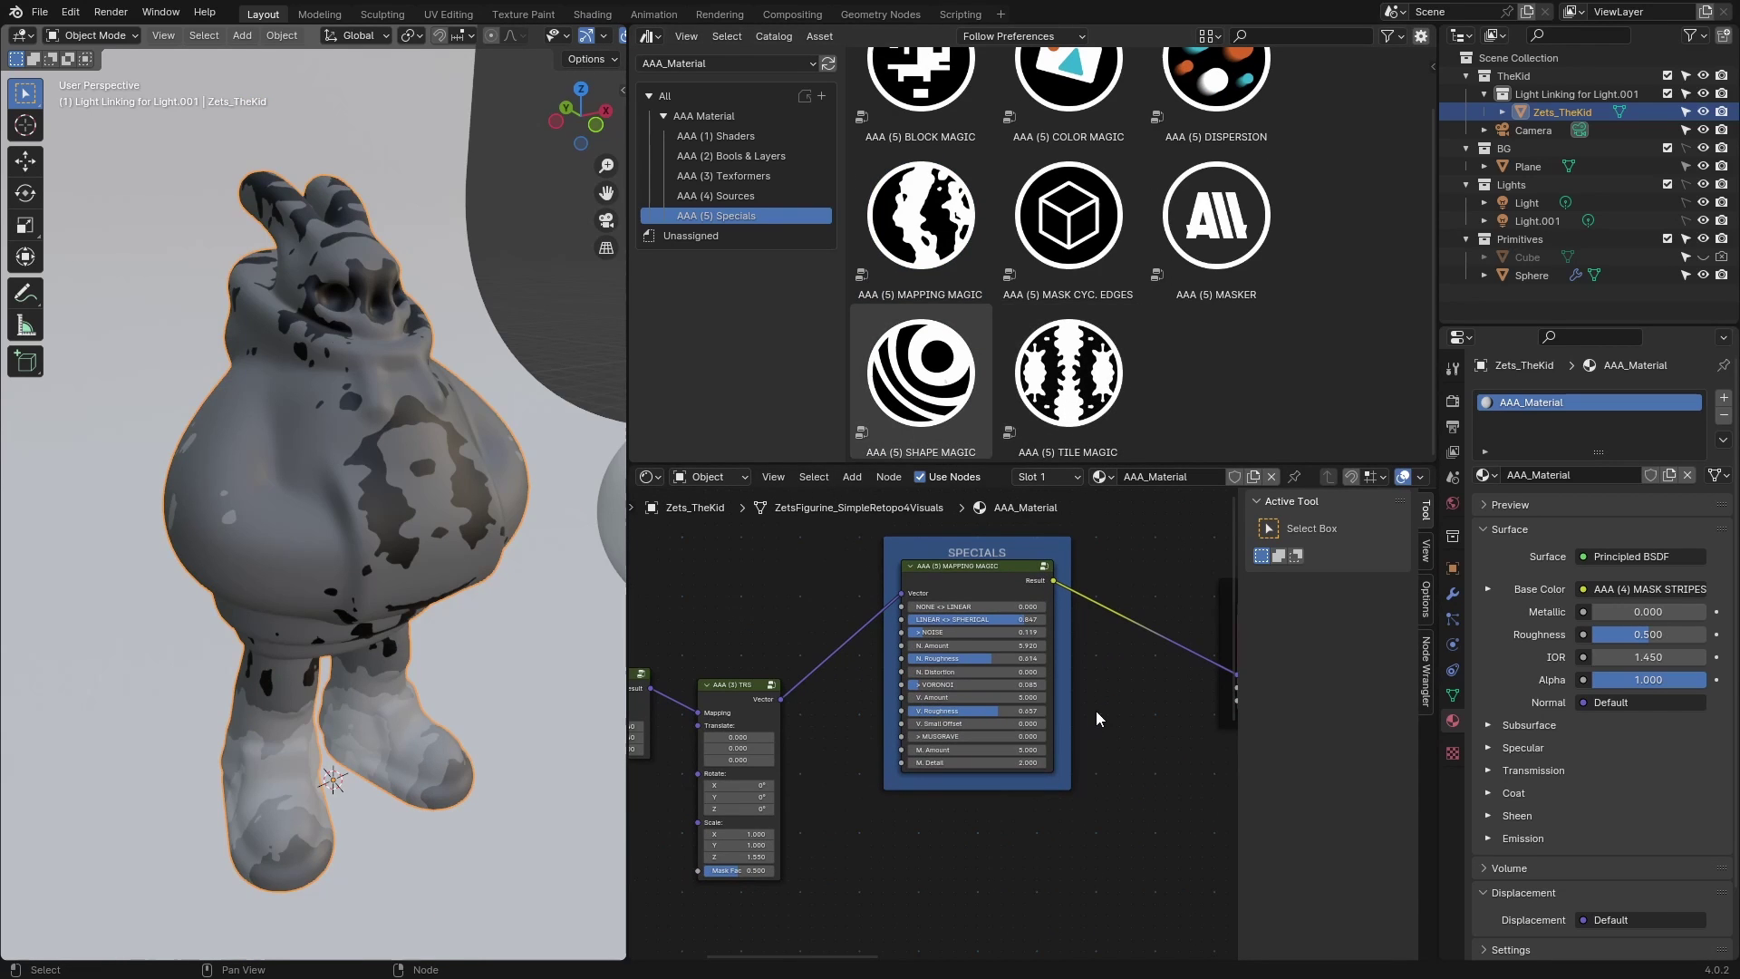
{"action": "middle_click_drag", "start_coordinate": [1096, 717], "coordinate": [940, 704]}
{"action": "left_click_drag", "start_coordinate": [920, 381], "coordinate": [1135, 822]}
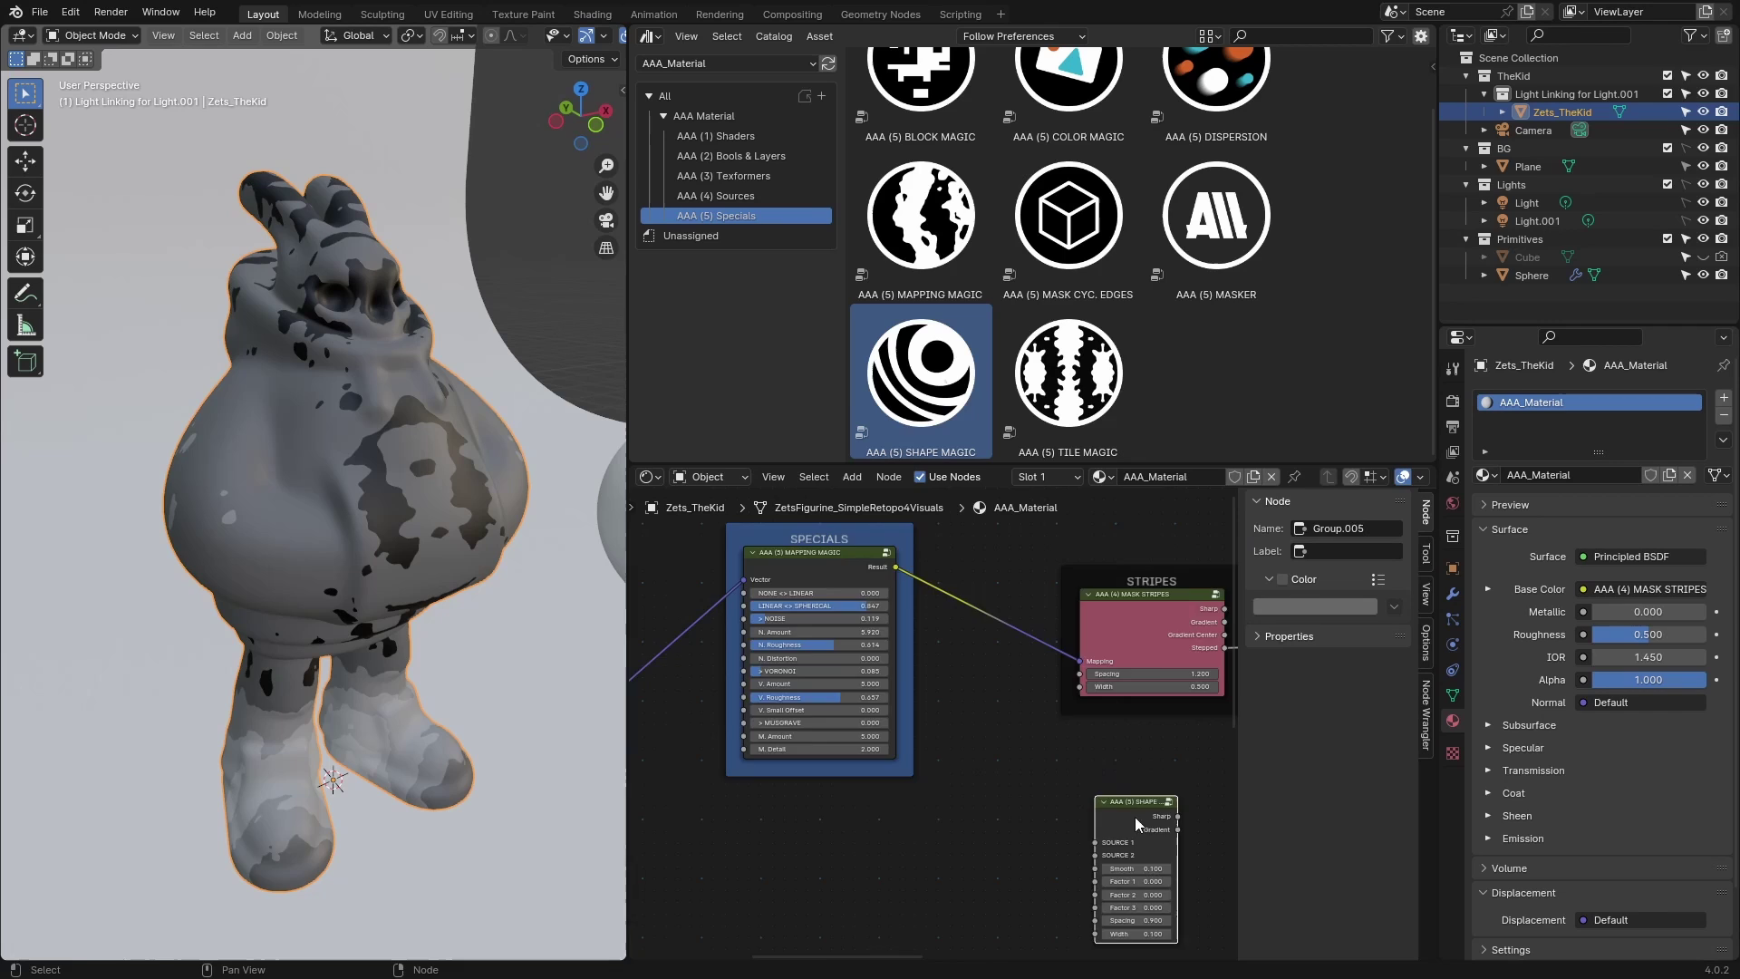
{"action": "middle_click_drag", "start_coordinate": [1135, 819], "coordinate": [889, 819]}
{"action": "left_click_drag", "start_coordinate": [899, 809], "coordinate": [1133, 752]}
{"action": "middle_click_drag", "start_coordinate": [986, 765], "coordinate": [1042, 822]}
{"action": "left_click_drag", "start_coordinate": [1029, 762], "coordinate": [971, 745]}
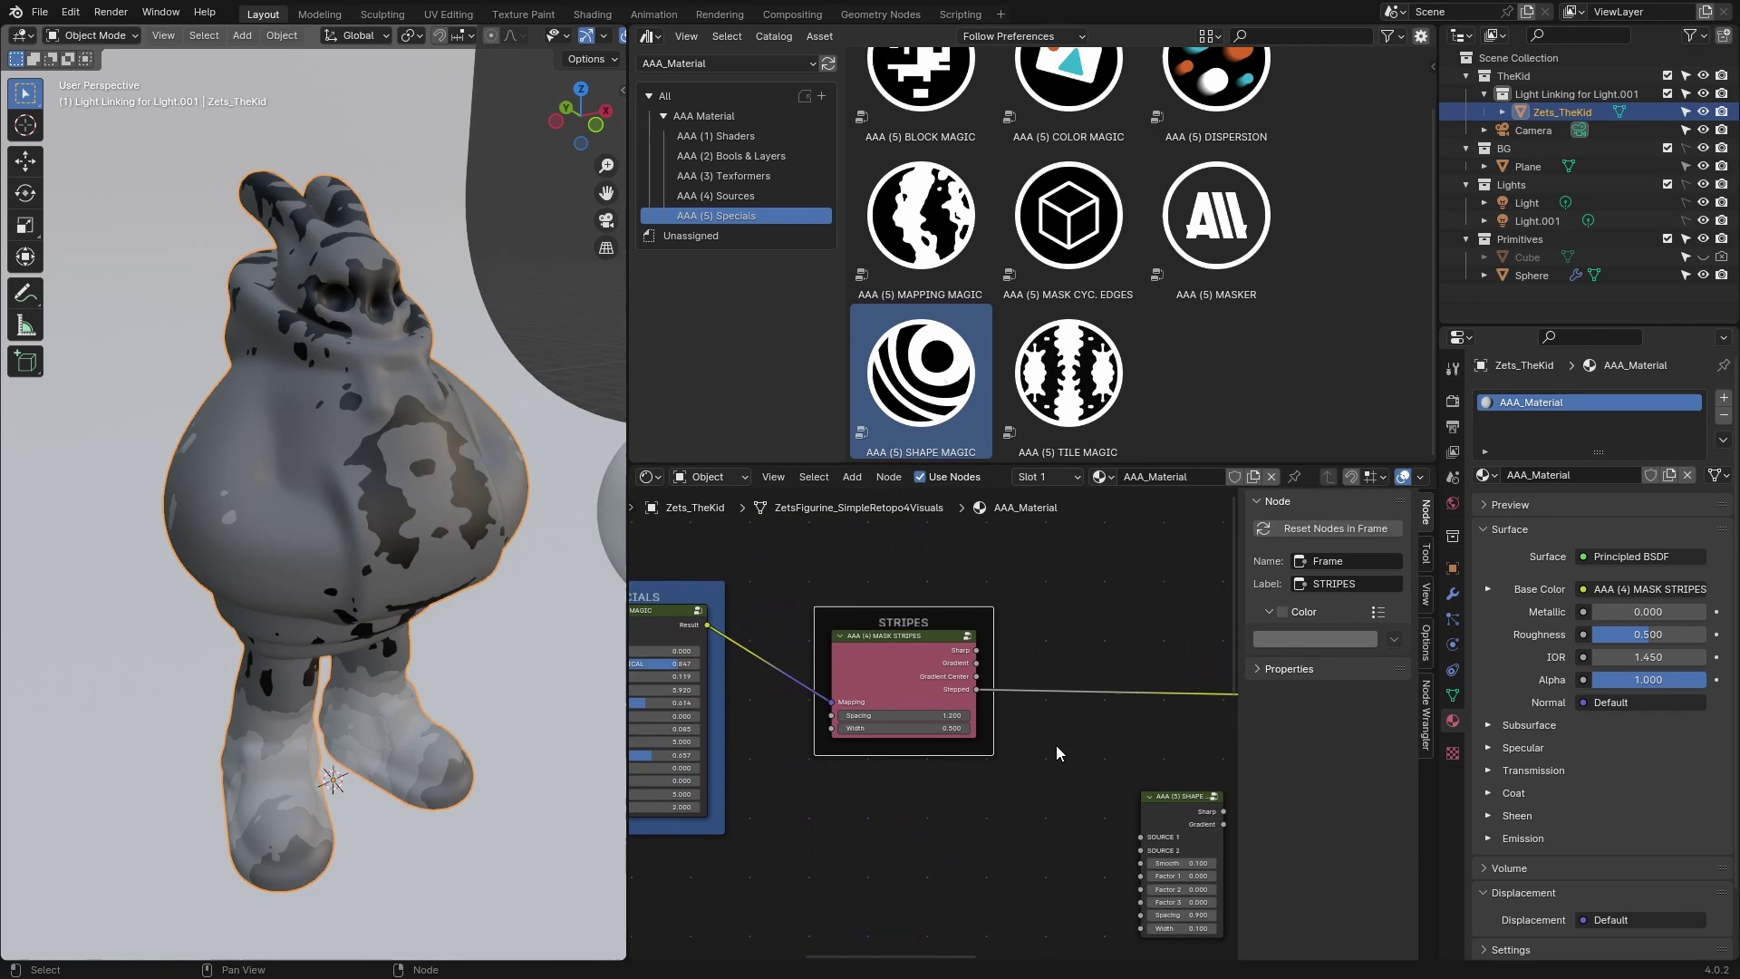
{"action": "left_click_drag", "start_coordinate": [1176, 816], "coordinate": [1144, 777]}
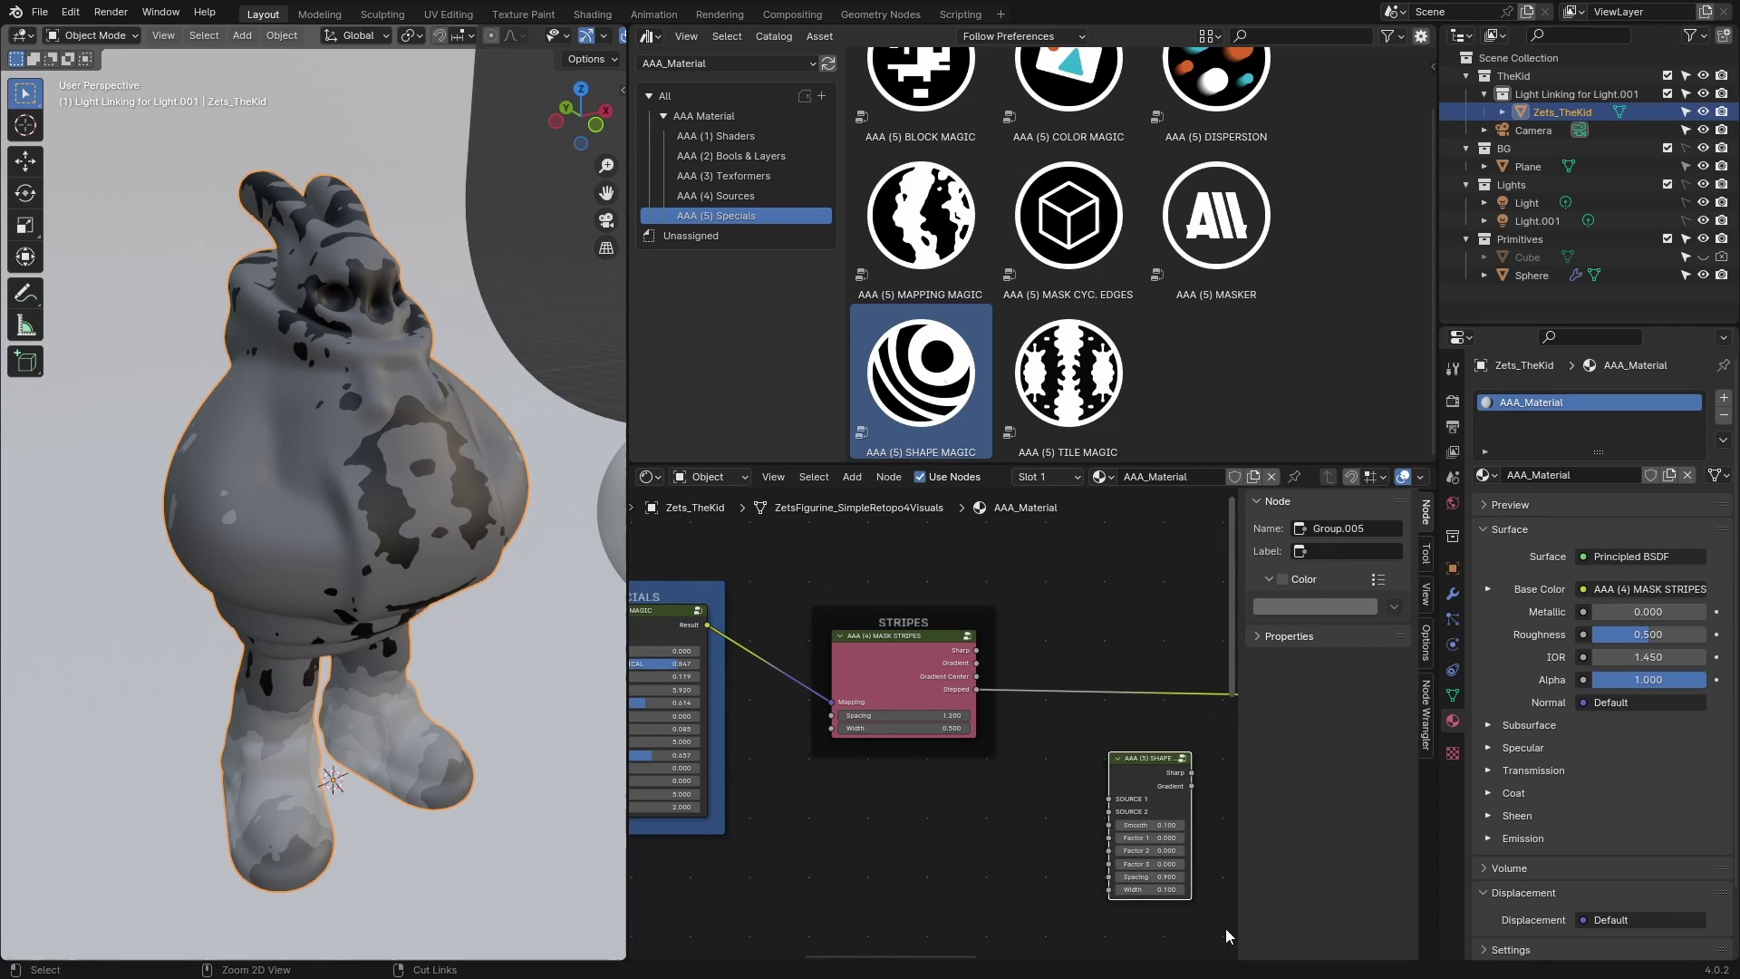
Step: Put the SHAPE MAGIC node in a frame labelled SPECIALS 2 with a custom green color
{"action": "key", "text": "ctrl+j"}
{"action": "left_click", "coordinate": [1281, 577]}
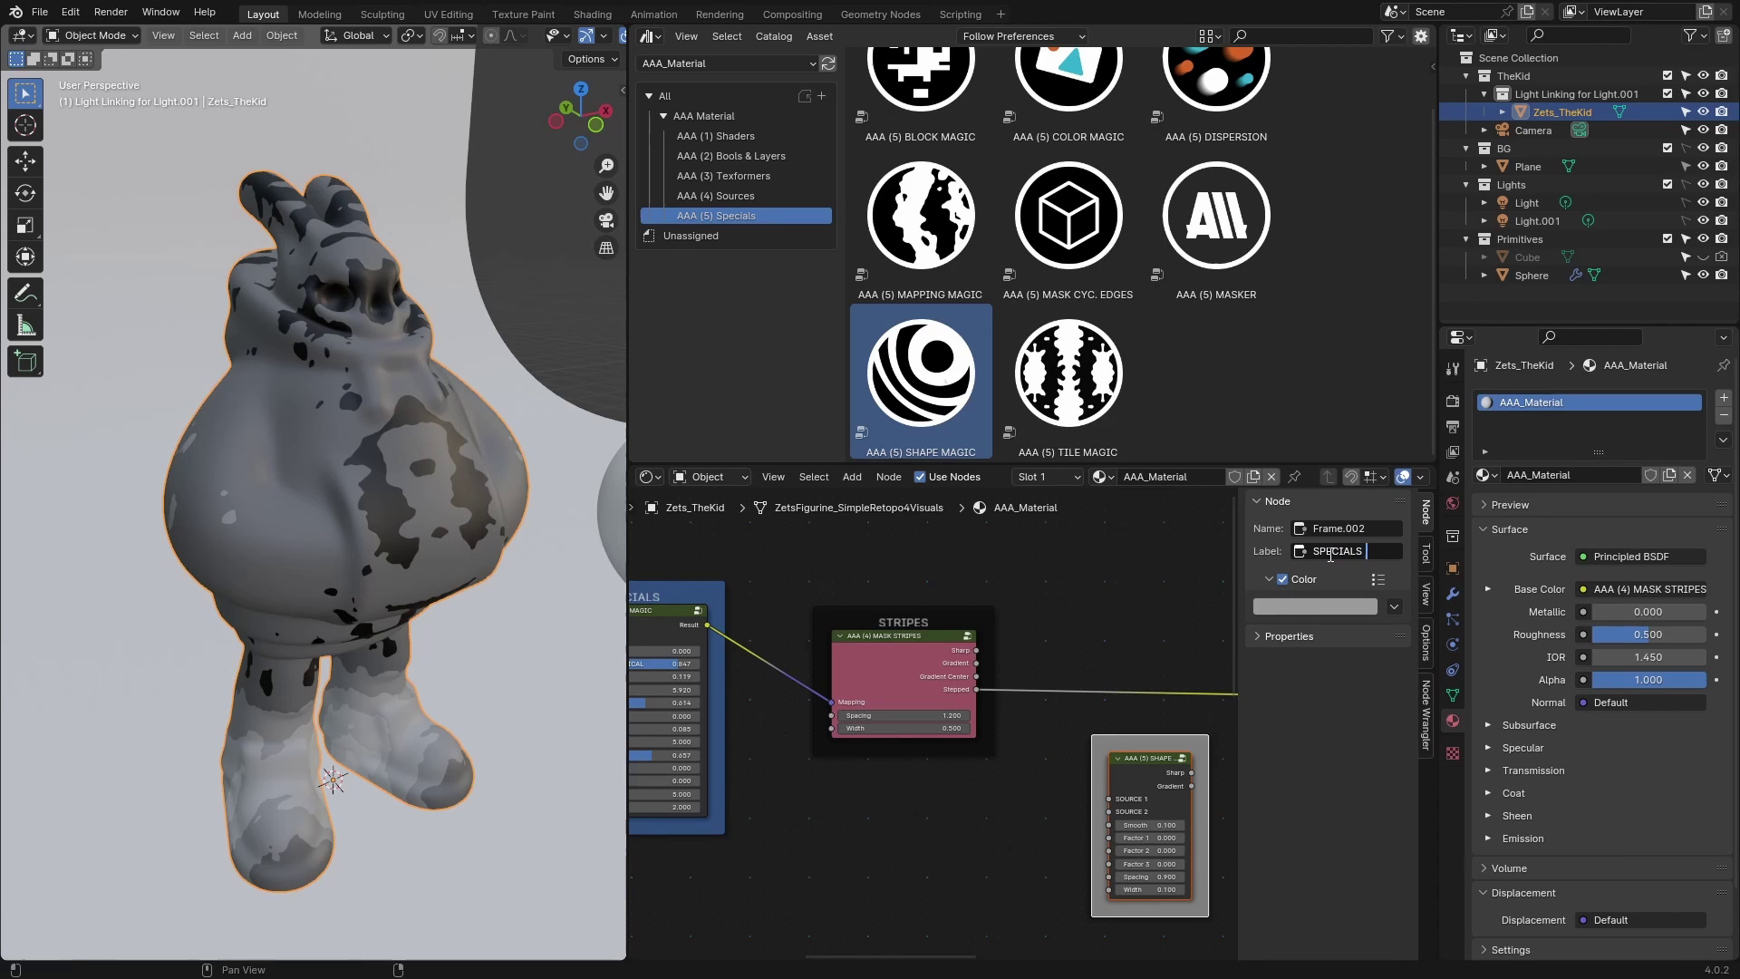
{"action": "left_click", "coordinate": [1316, 606]}
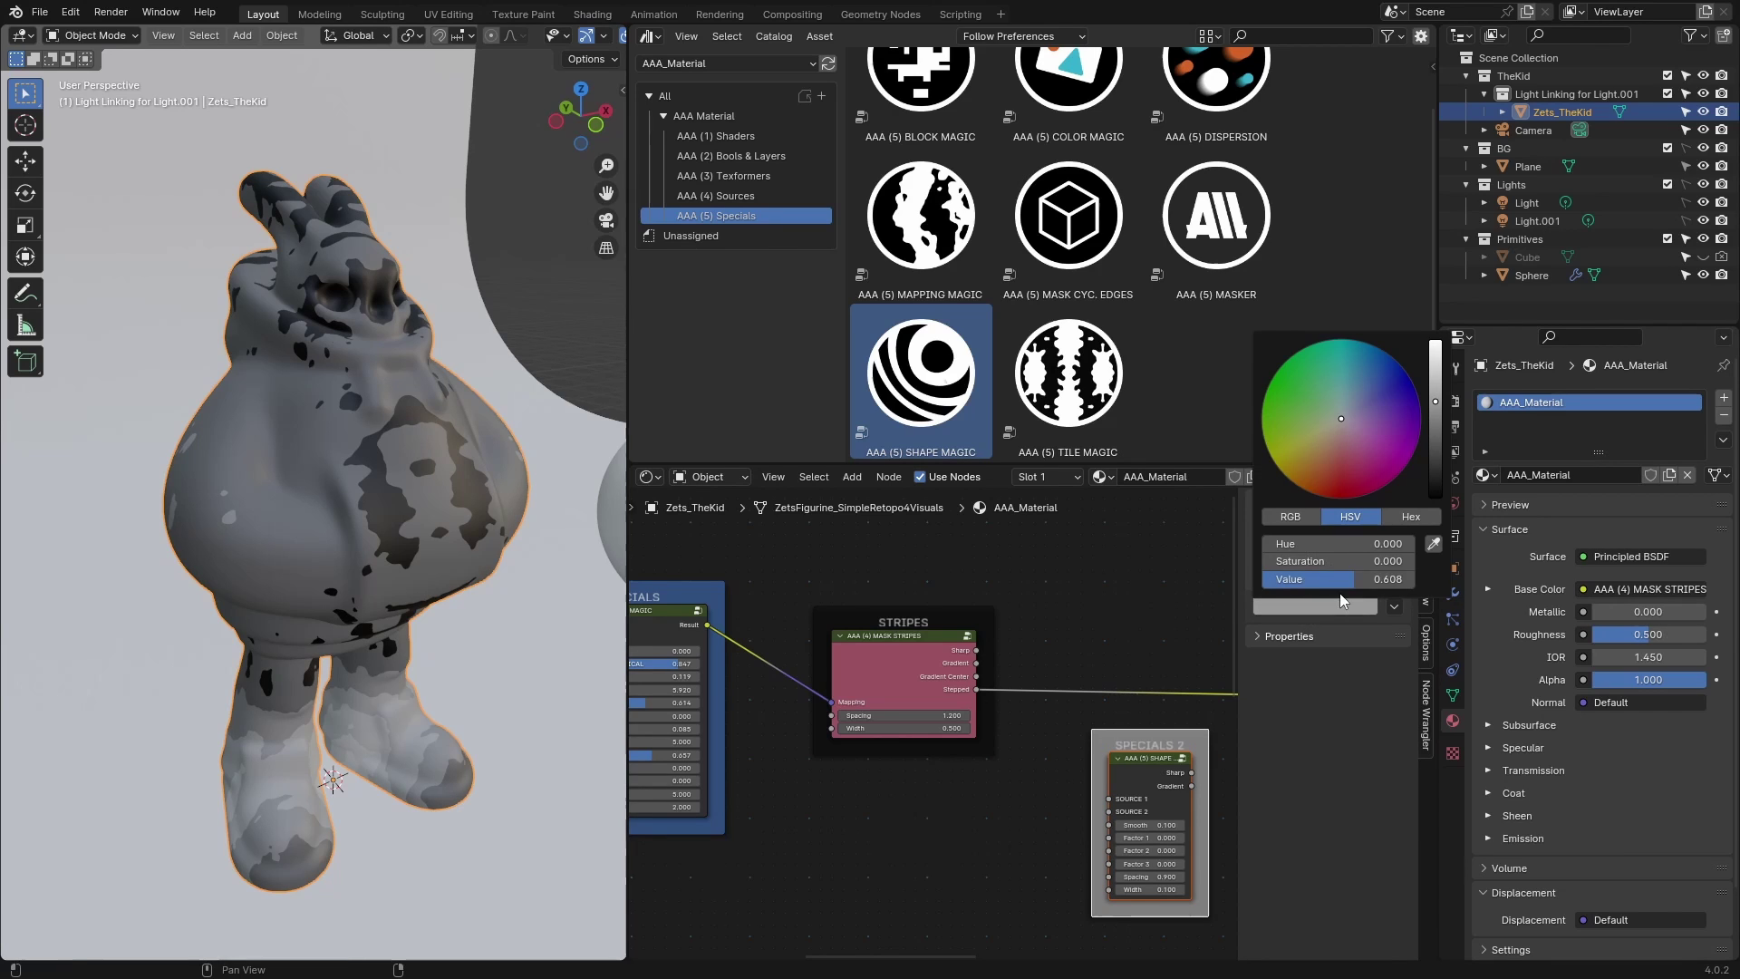
{"action": "left_click", "coordinate": [1304, 413]}
{"action": "mouse_move", "coordinate": [1437, 393]}
{"action": "left_mouse_down"}
{"action": "mouse_move", "coordinate": [1436, 367]}
{"action": "mouse_move", "coordinate": [1435, 405]}
{"action": "left_mouse_up"}
Step: Duplicate the MASK STRIPES node below the original in the STRIPES frame and feed it the MAPPING MAGIC Result
{"action": "scroll", "coordinate": [1065, 712], "scroll_direction": "down", "scroll_amount": 1}
{"action": "left_click", "coordinate": [908, 661]}
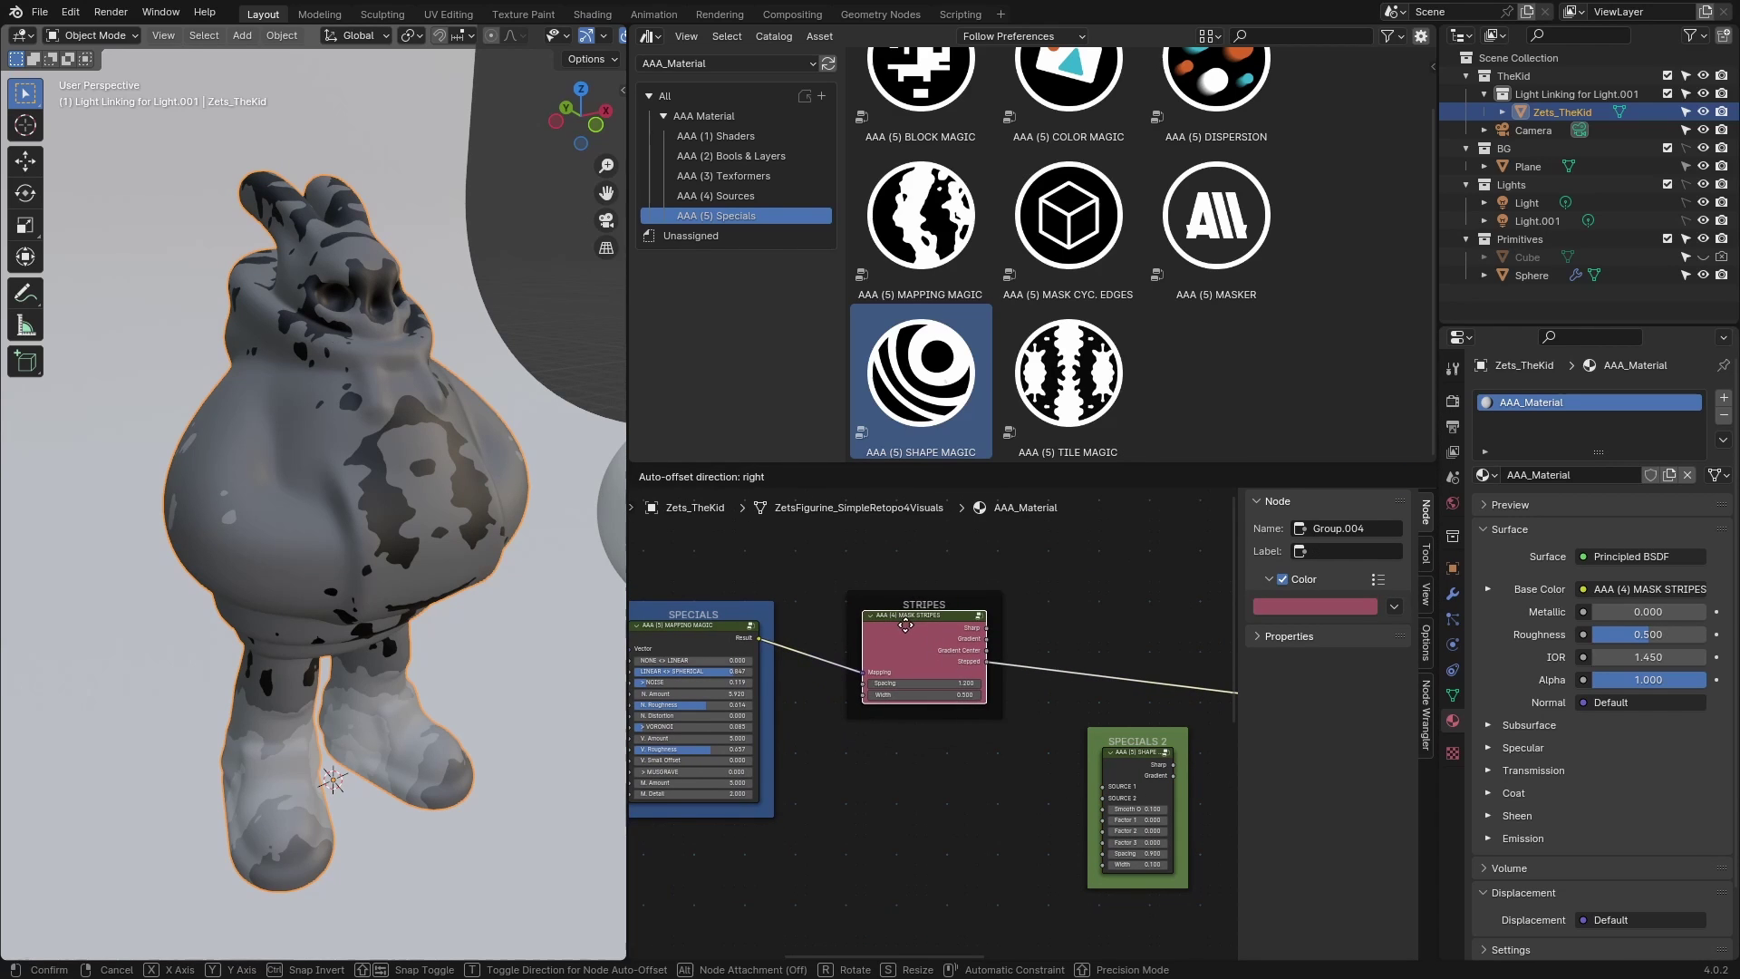
{"action": "key", "text": "shift+d"}
{"action": "left_click", "coordinate": [902, 751]}
{"action": "left_click_drag", "start_coordinate": [760, 639], "coordinate": [856, 777]}
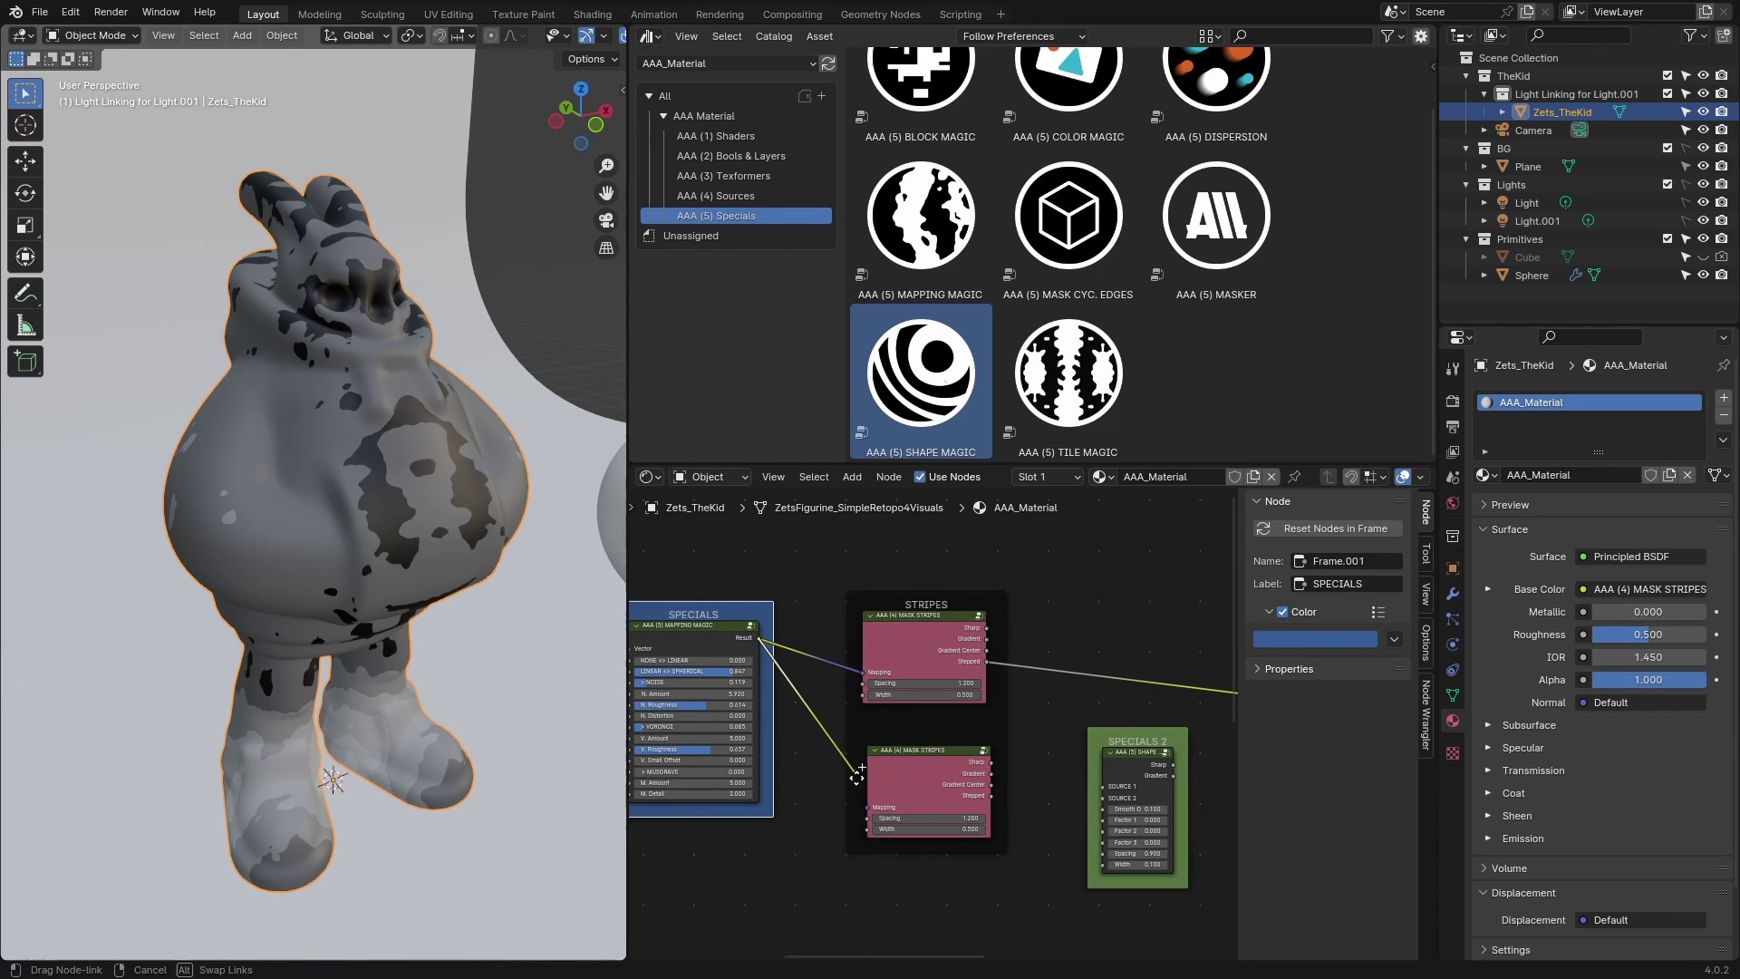
Step: Connect the upper MASK STRIPES' Stepped output to SOURCE 1 and the lower one's Gradient Center to SOURCE 2 of SHAPE MAGIC
{"action": "middle_click_drag", "start_coordinate": [1018, 846], "coordinate": [869, 860]}
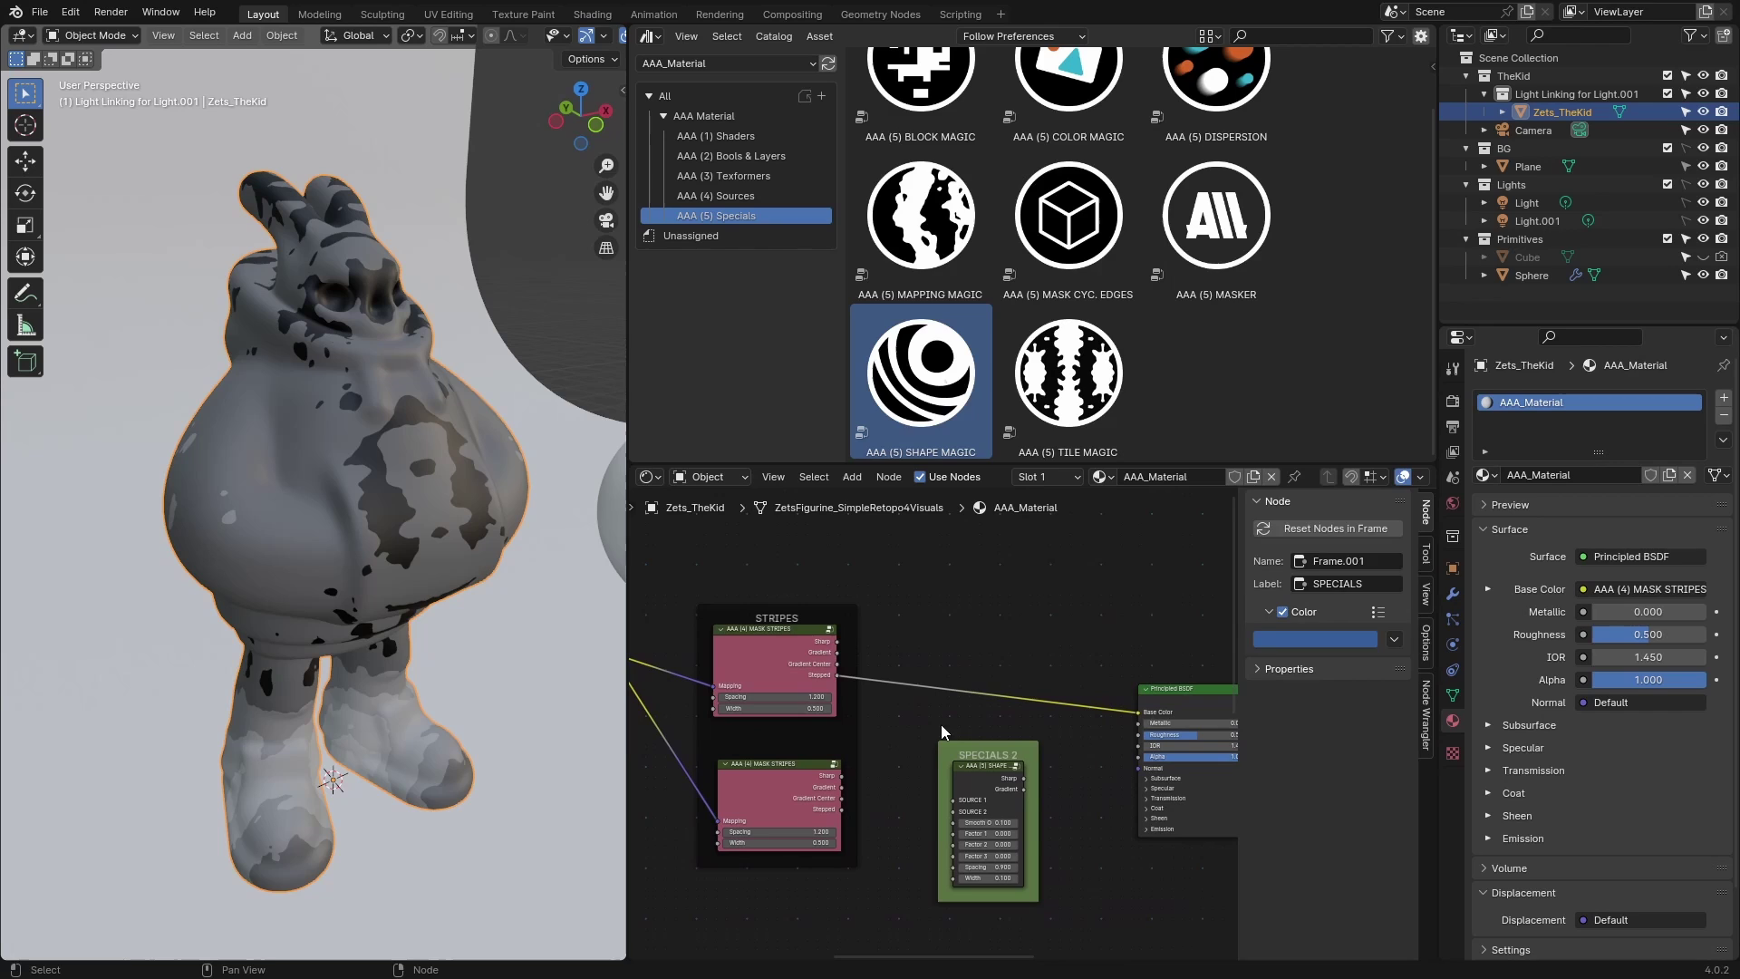
{"action": "left_click_drag", "start_coordinate": [839, 676], "coordinate": [953, 800]}
{"action": "scroll", "coordinate": [878, 783], "scroll_direction": "up", "scroll_amount": 2}
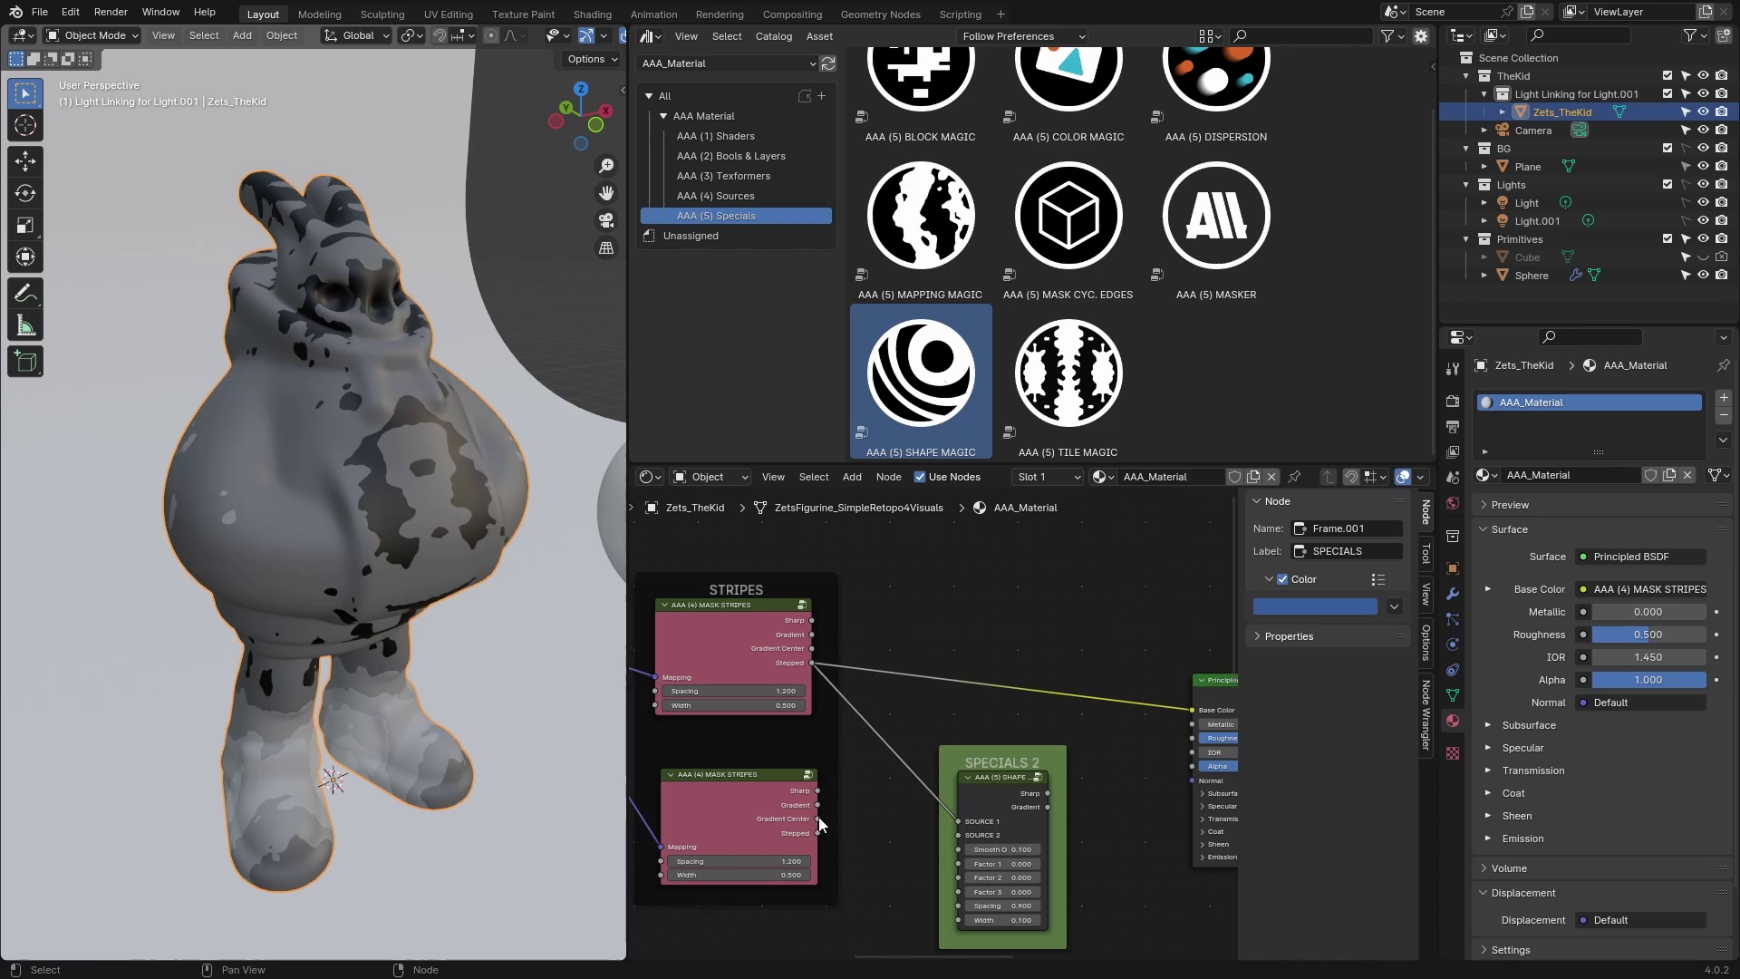
{"action": "left_click_drag", "start_coordinate": [818, 821], "coordinate": [938, 856]}
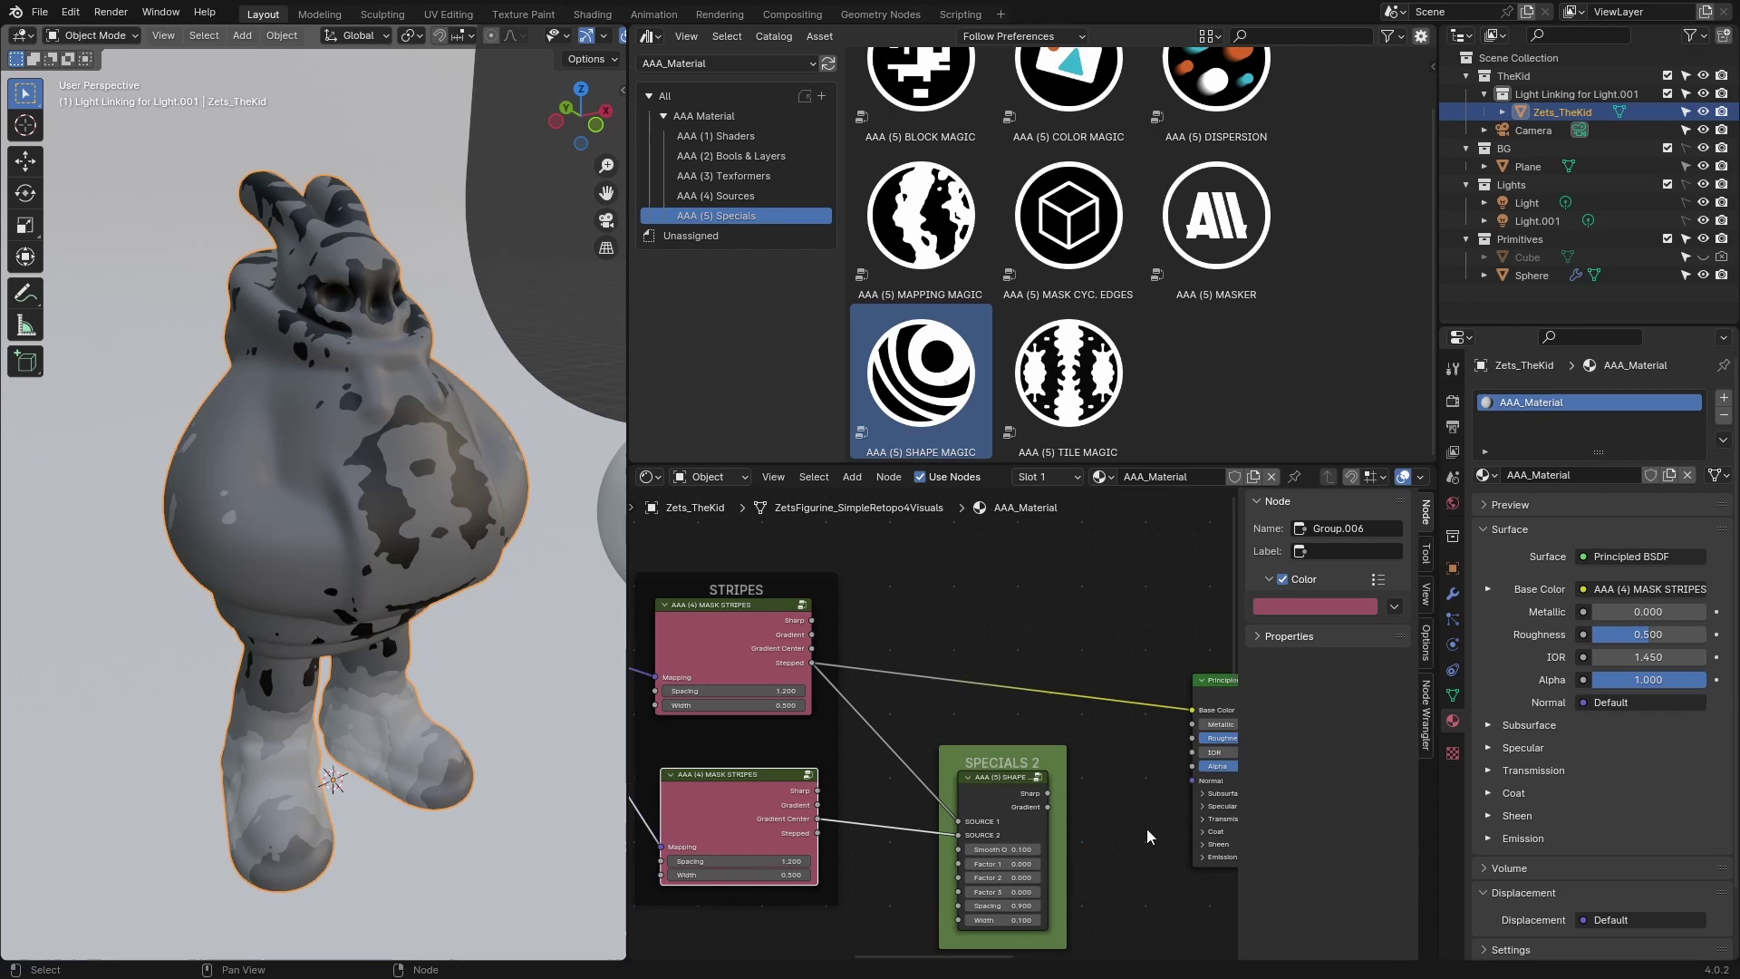
Step: Connect SHAPE MAGIC's Sharp output to the Principled BSDF's Base Color and reposition the SPECIALS 2 frame and the shader node
{"action": "scroll", "coordinate": [1145, 836], "scroll_direction": "right", "scroll_amount": 2, "text": "ctrl"}
{"action": "left_click_drag", "start_coordinate": [986, 792], "coordinate": [1131, 711]}
{"action": "middle_click_drag", "start_coordinate": [854, 605], "coordinate": [932, 529]}
{"action": "left_click_drag", "start_coordinate": [1010, 699], "coordinate": [1004, 600]}
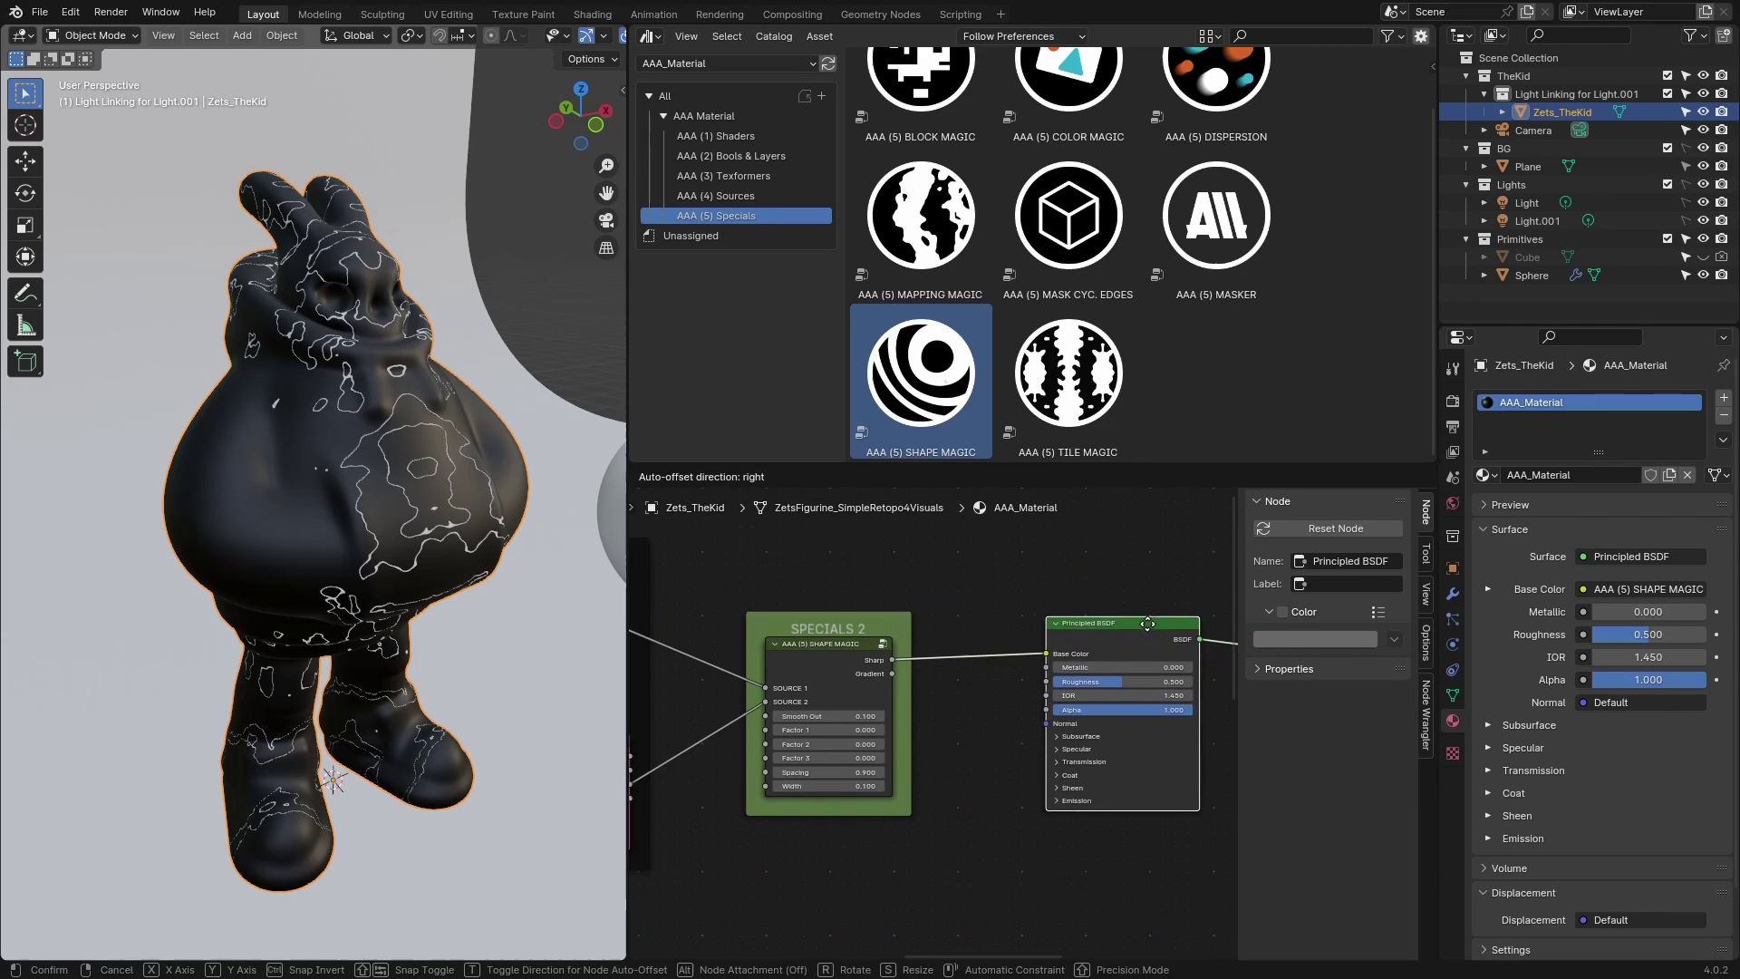
{"action": "left_click_drag", "start_coordinate": [1122, 620], "coordinate": [1138, 615]}
Step: Set SHAPE MAGIC's Smooth Out to 0.000, Factor 1 to 0.129, Factor 3 to 0.079, Spacing to 0.600 and Width to 0.980
{"action": "middle_click_drag", "start_coordinate": [758, 860], "coordinate": [917, 863]}
{"action": "scroll", "coordinate": [962, 785], "scroll_direction": "up", "scroll_amount": 1}
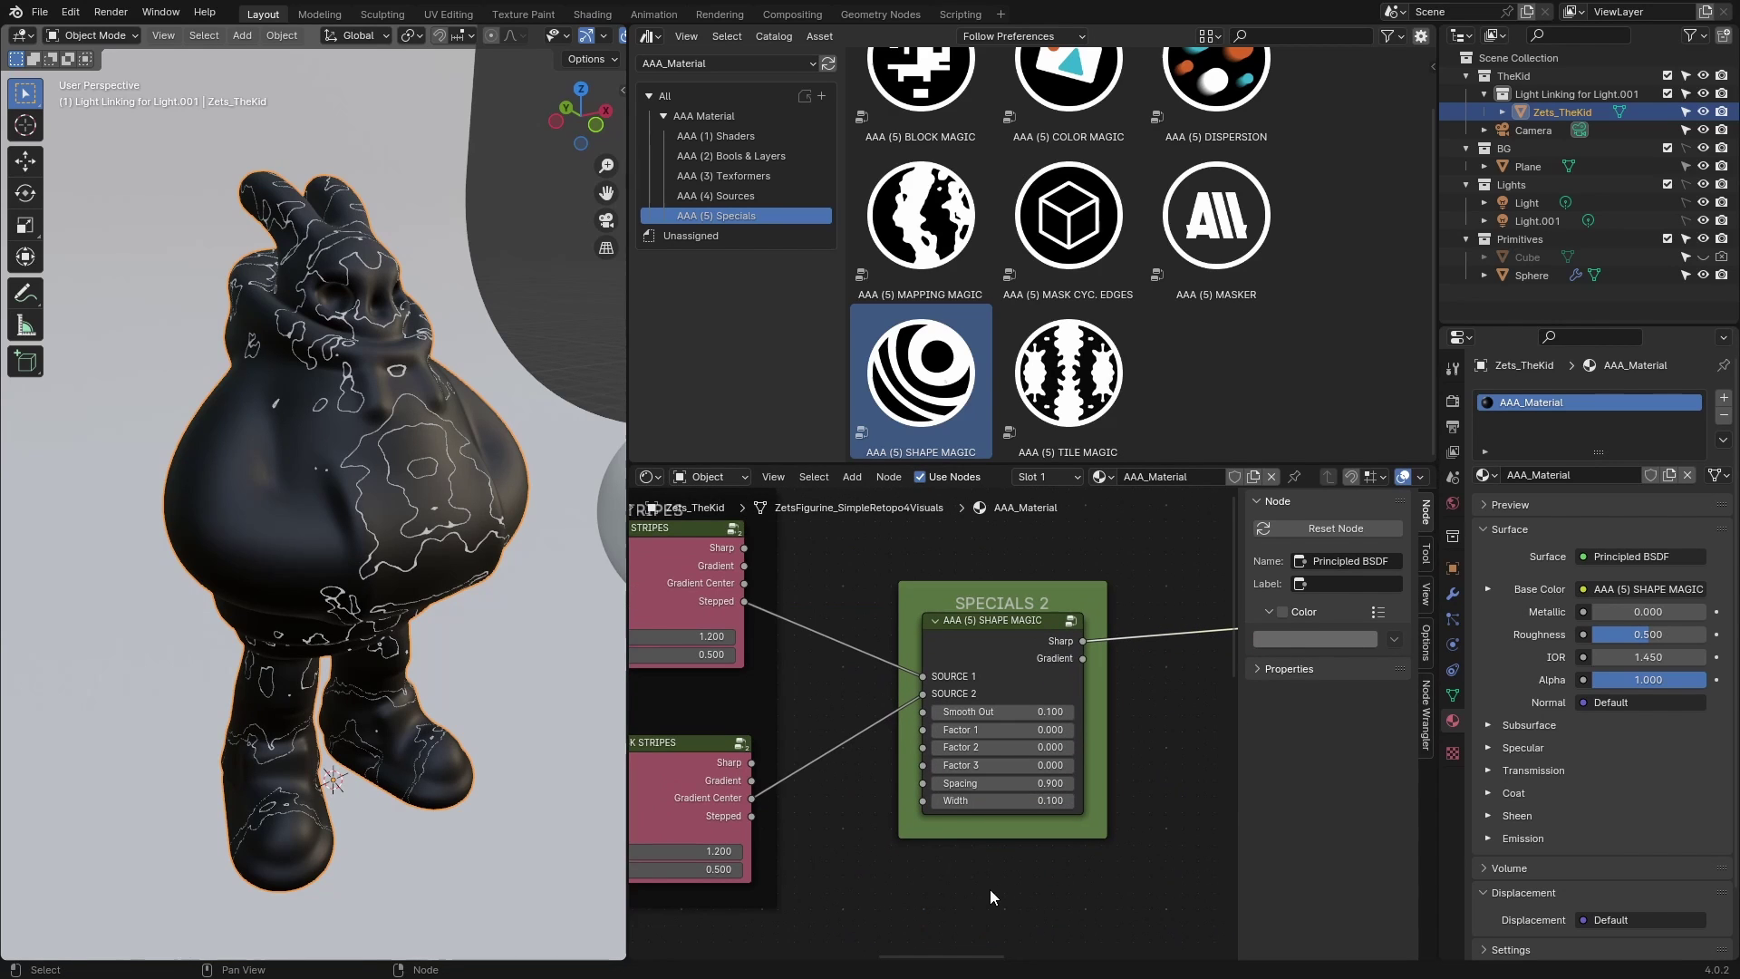
{"action": "left_click_drag", "start_coordinate": [997, 730], "coordinate": [988, 764]}
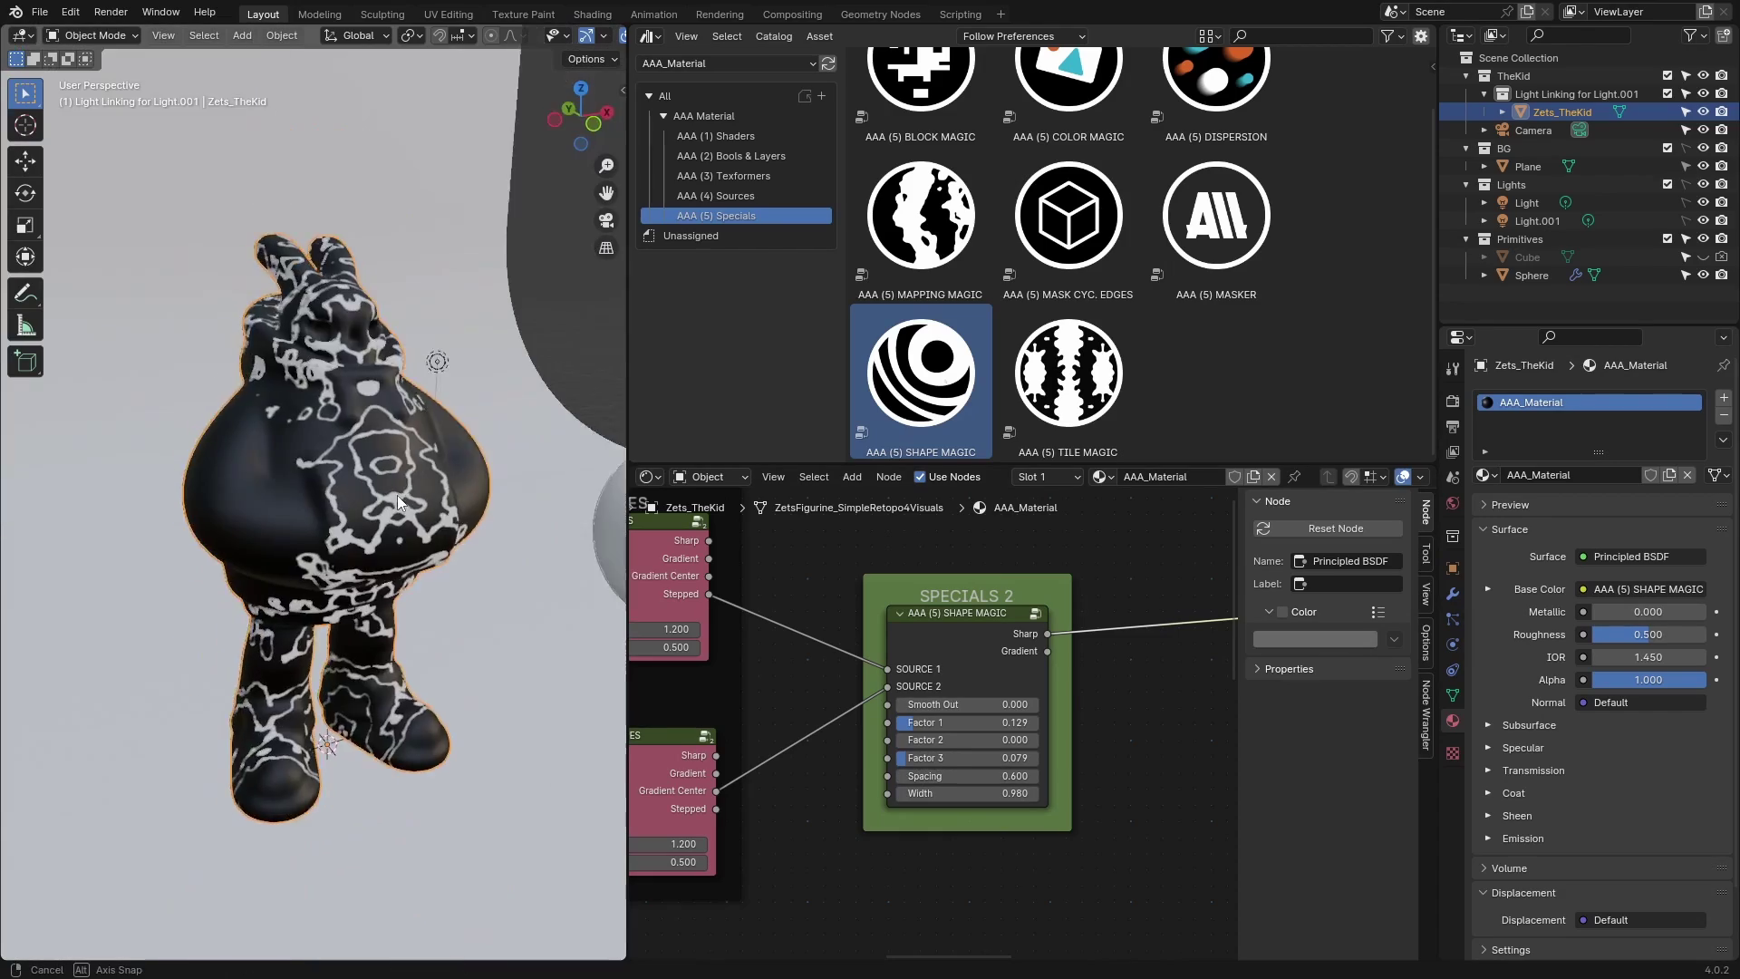
Step: Inspect the line pattern on the character from the side and front, and browse the Specials assets again
{"action": "middle_click_drag", "start_coordinate": [397, 495], "coordinate": [510, 469]}
{"action": "middle_click_drag", "start_coordinate": [328, 377], "coordinate": [297, 471]}
{"action": "key", "text": "KP_Decimal"}
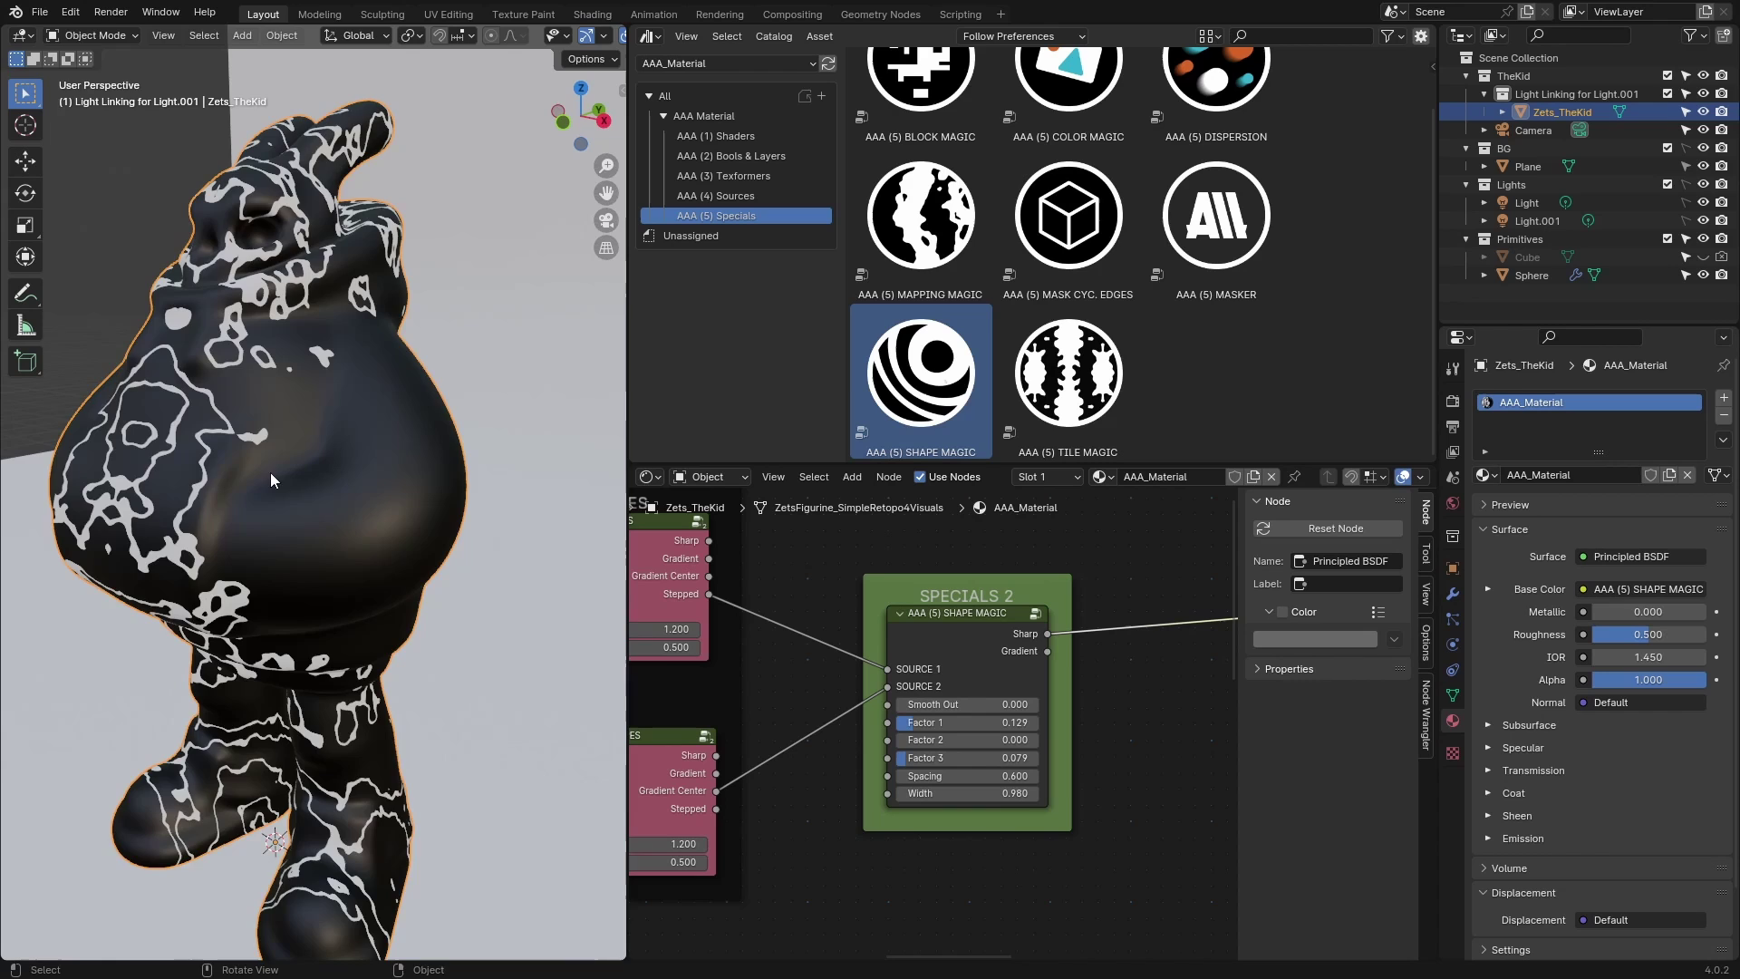
{"action": "middle_click_drag", "start_coordinate": [270, 471], "coordinate": [363, 395]}
{"action": "scroll", "coordinate": [1025, 862], "scroll_direction": "down", "scroll_amount": 10}
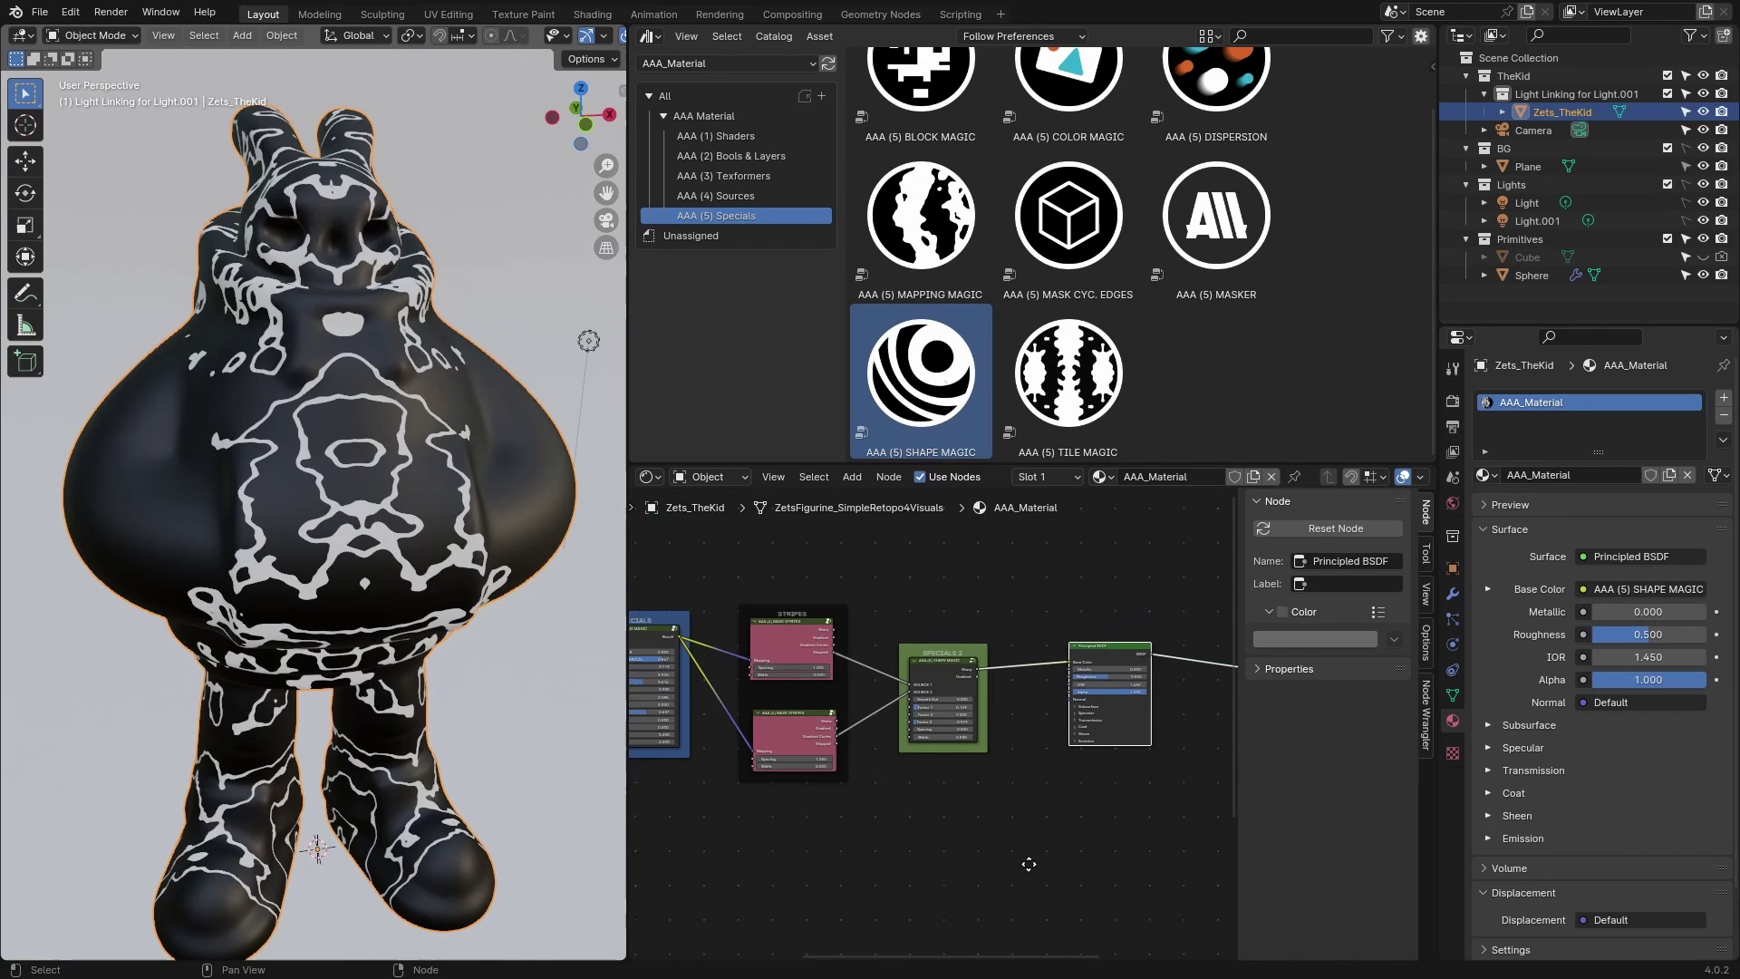
{"action": "scroll", "coordinate": [1140, 399], "scroll_direction": "up", "scroll_amount": 2}
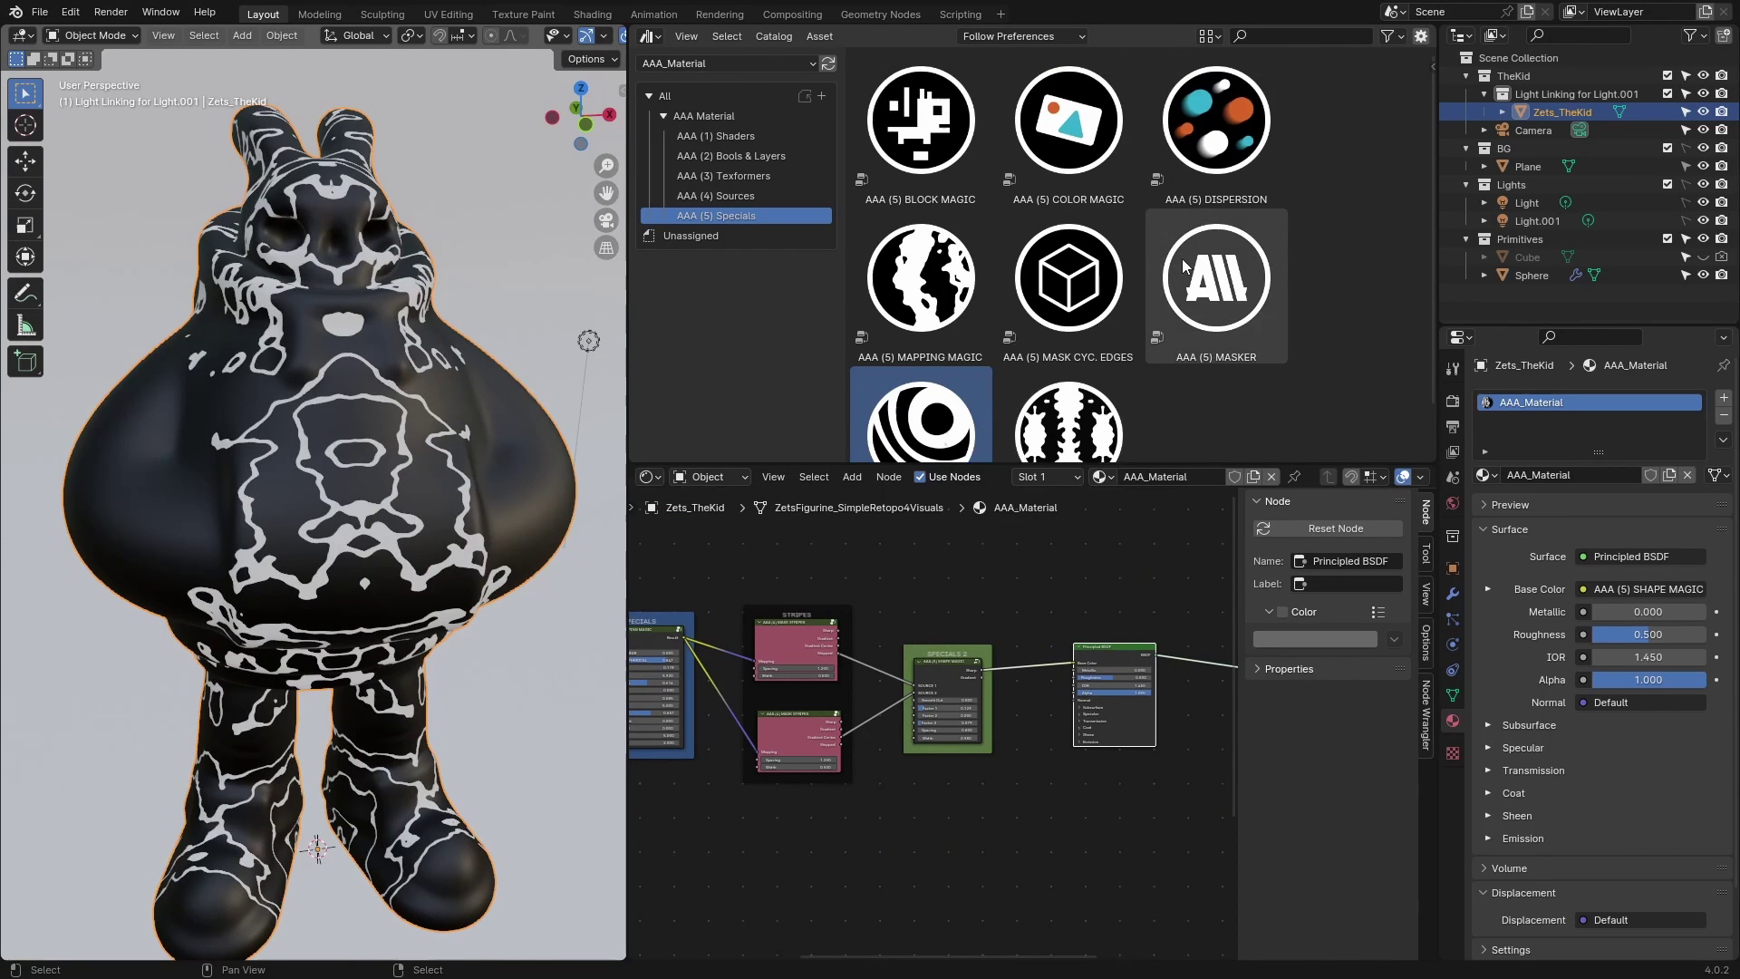
Step: Add a DISPERSION node from the Specials assets and insert it between MAPPING MAGIC's Result and the lower MASK STRIPES' Mapping input
{"action": "left_click_drag", "start_coordinate": [1216, 127], "coordinate": [920, 874]}
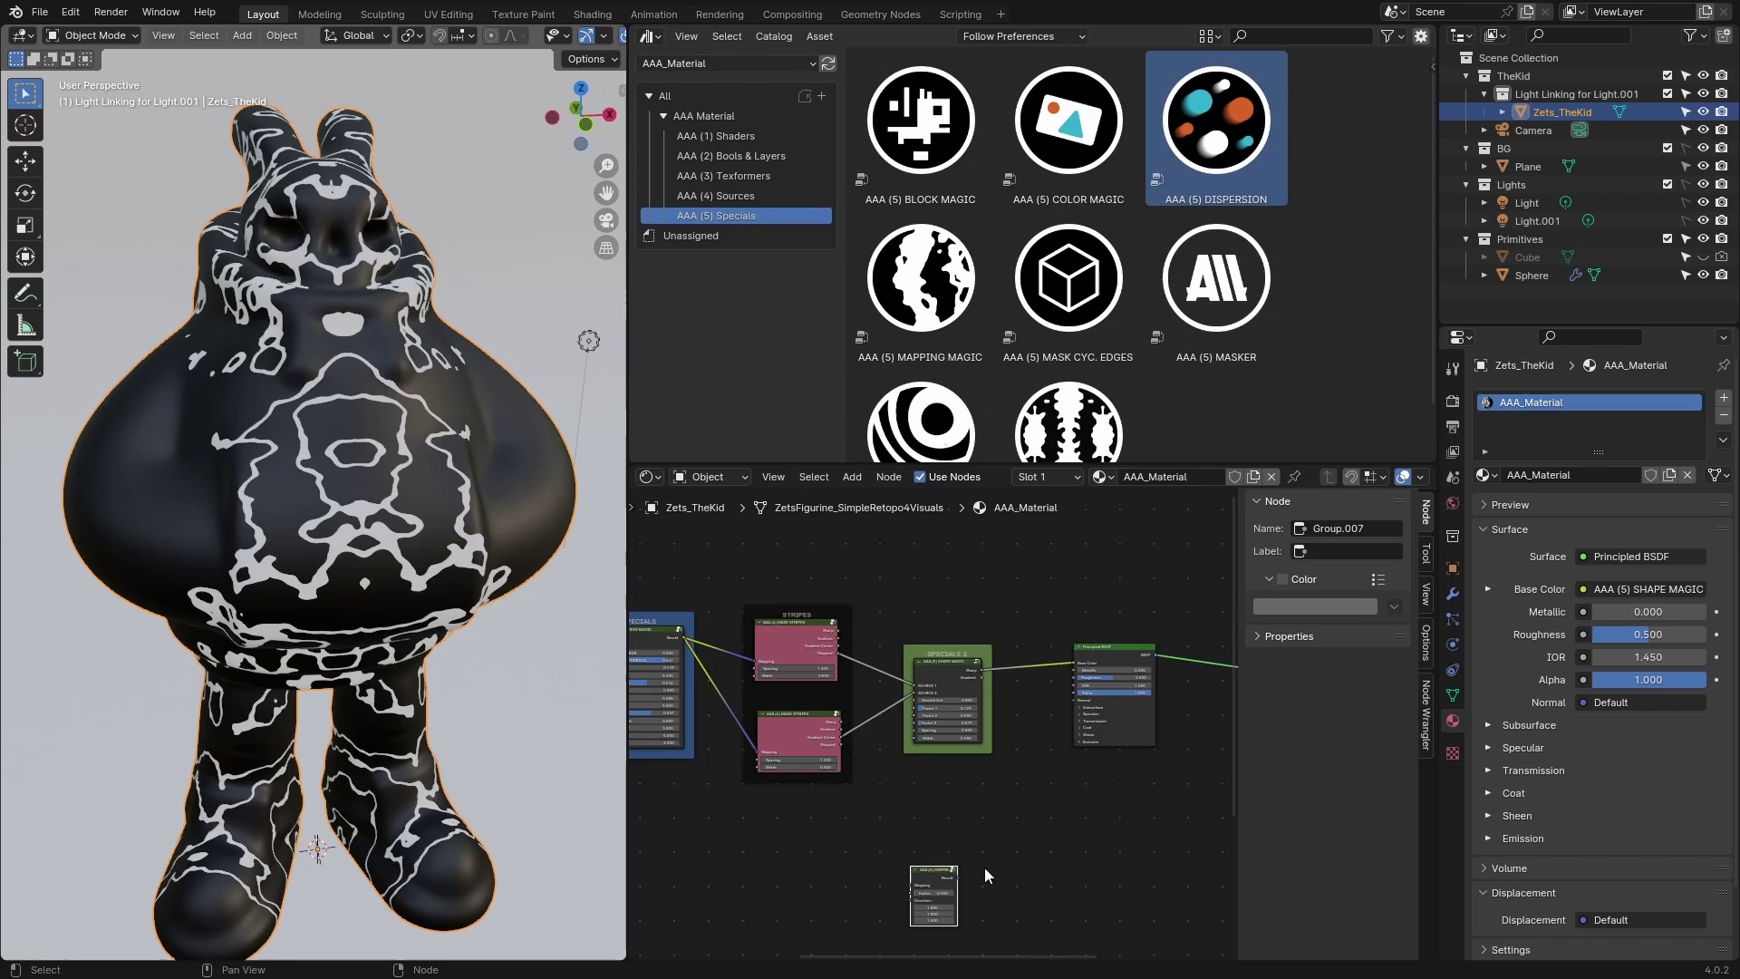
{"action": "scroll", "coordinate": [984, 756], "scroll_direction": "up", "scroll_amount": 8}
{"action": "middle_click_drag", "start_coordinate": [1042, 815], "coordinate": [1169, 734]}
{"action": "scroll", "coordinate": [828, 859], "scroll_direction": "down", "scroll_amount": 4}
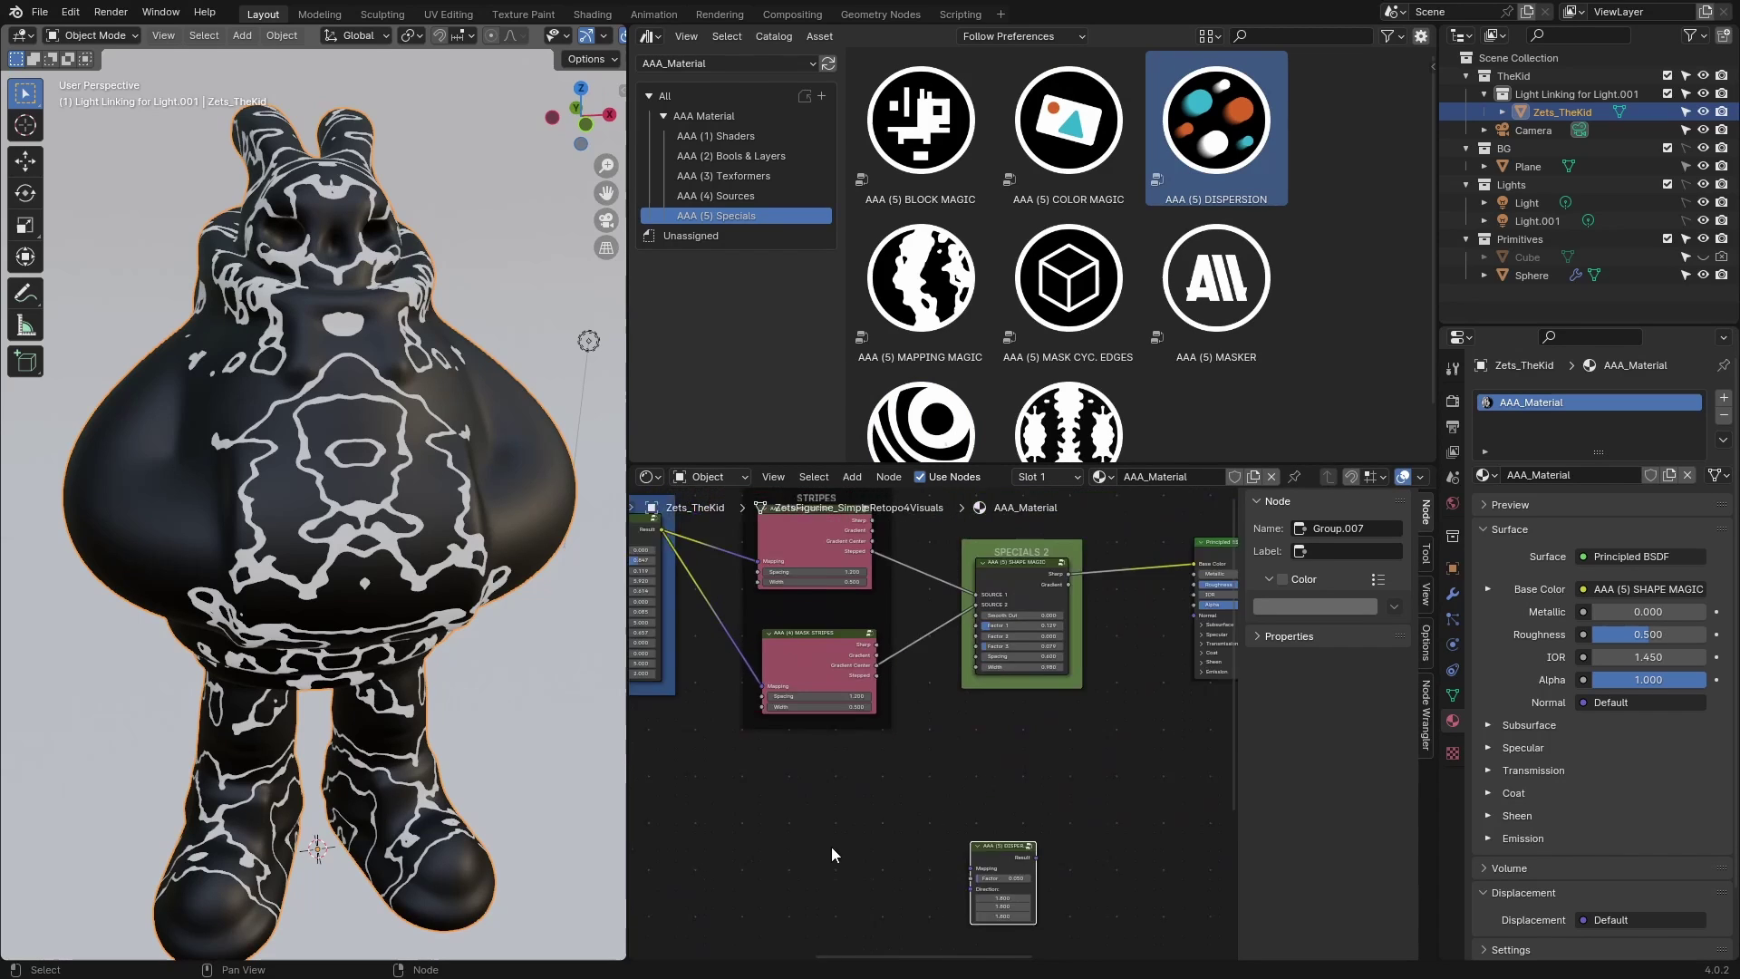
{"action": "middle_click_drag", "start_coordinate": [831, 854], "coordinate": [956, 848]}
{"action": "left_click_drag", "start_coordinate": [1156, 874], "coordinate": [855, 617]}
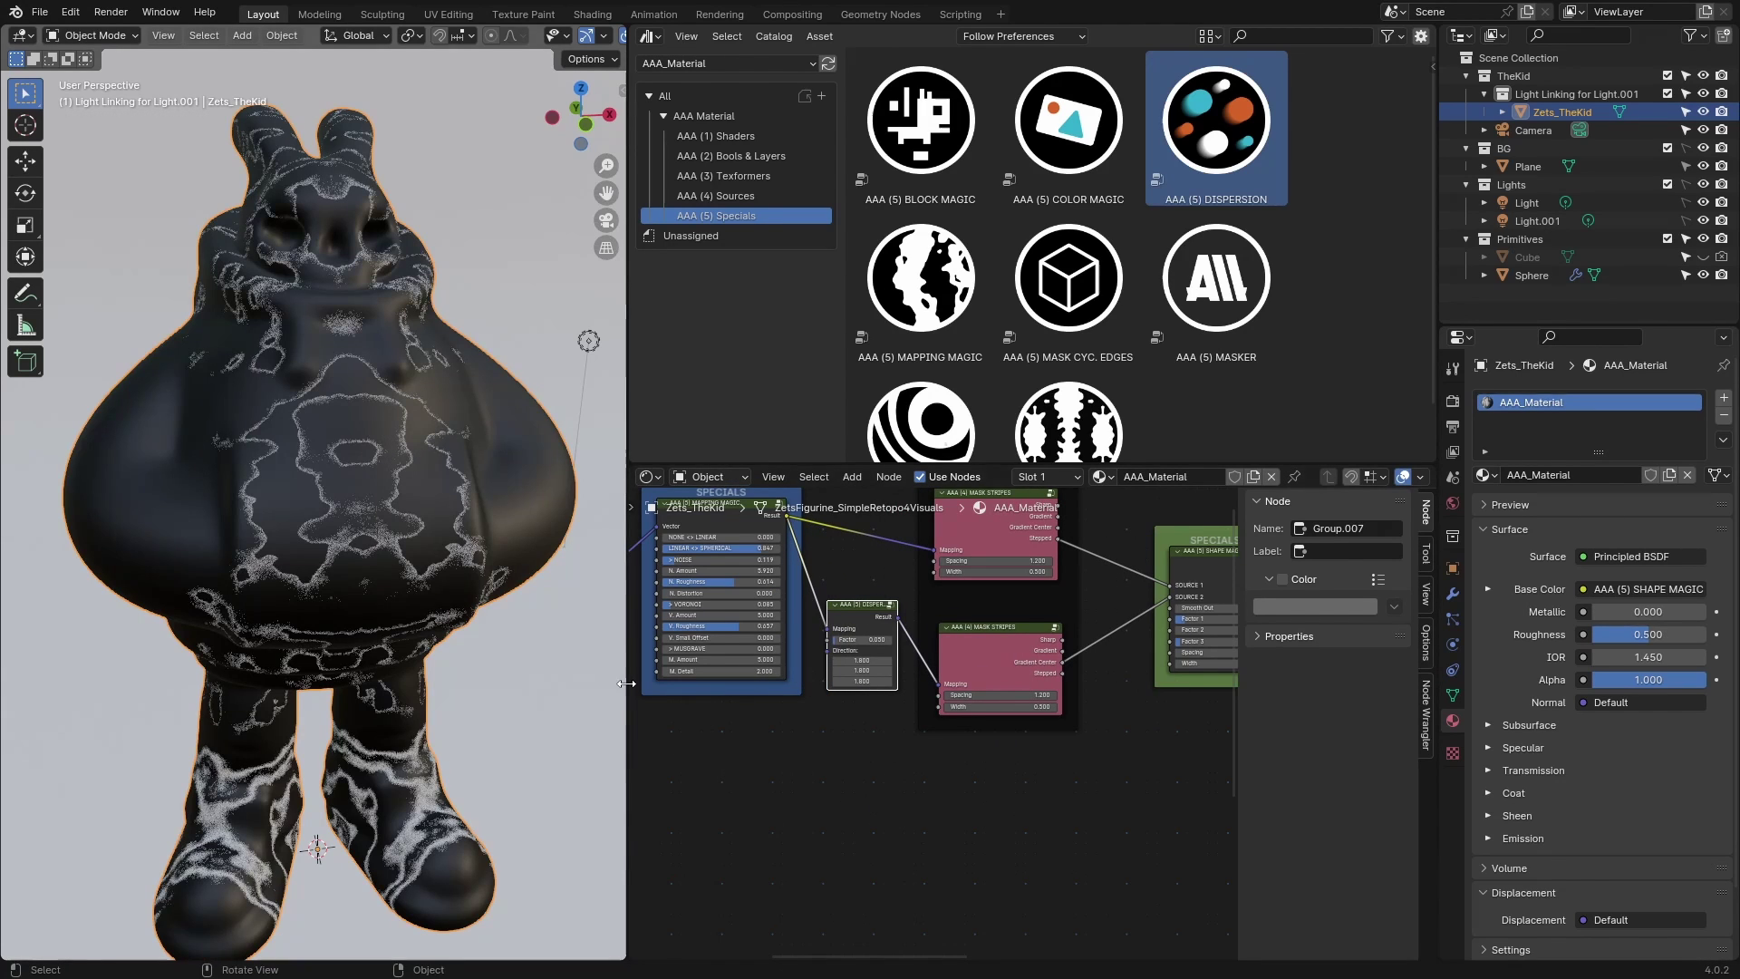
Step: Set DISPERSION's first two Direction values to 0.800 and -1.900 and its Factor to 0.092, and check the pattern from both sides
{"action": "scroll", "coordinate": [1068, 867], "scroll_direction": "up", "scroll_amount": 4}
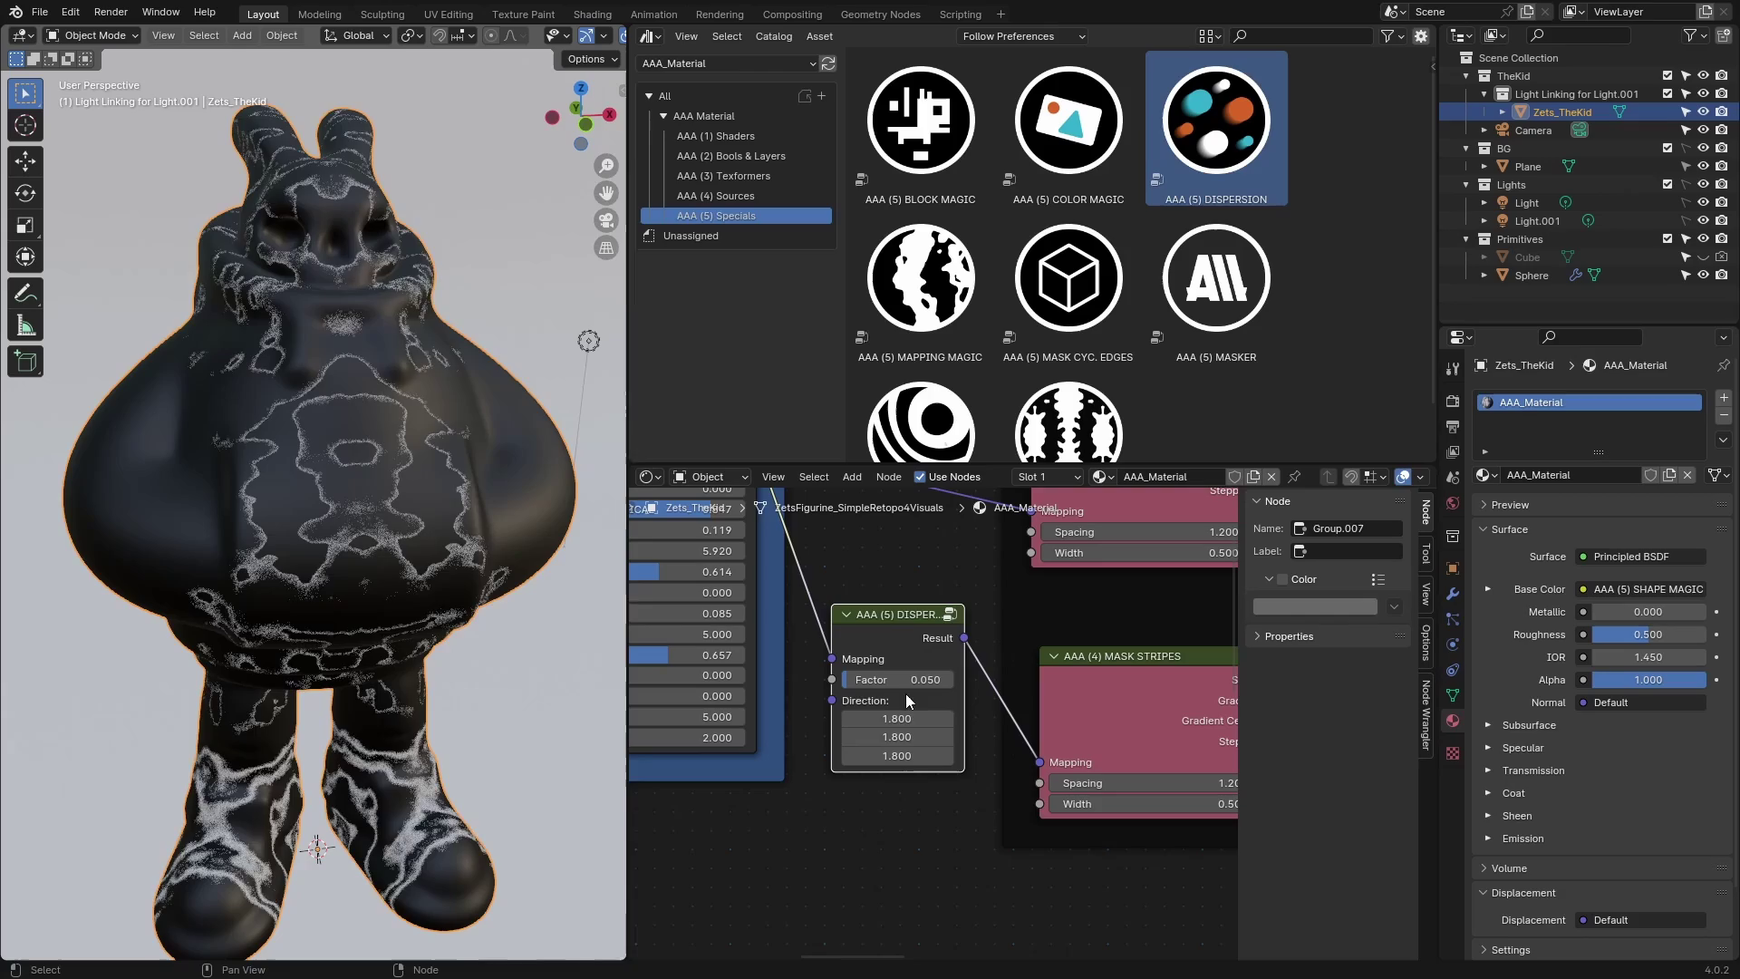
{"action": "left_click_drag", "start_coordinate": [906, 718], "coordinate": [844, 737]}
{"action": "left_click_drag", "start_coordinate": [933, 680], "coordinate": [938, 682]}
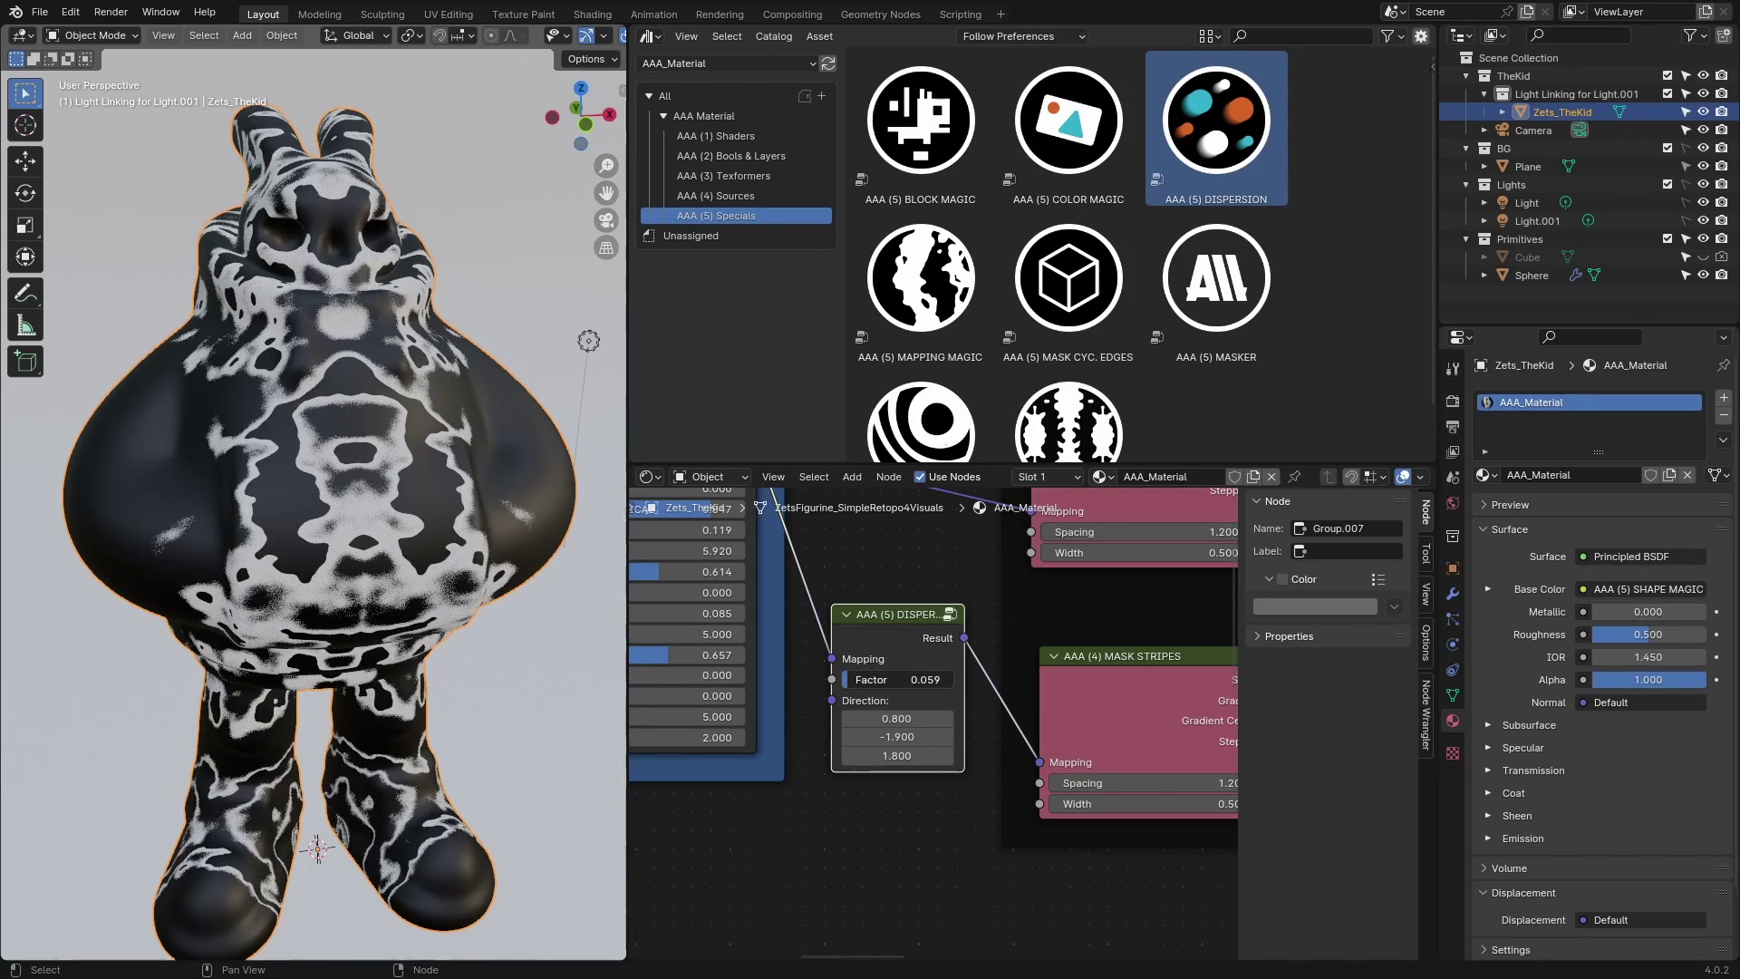
{"action": "left_click_drag", "start_coordinate": [897, 679], "coordinate": [850, 680]}
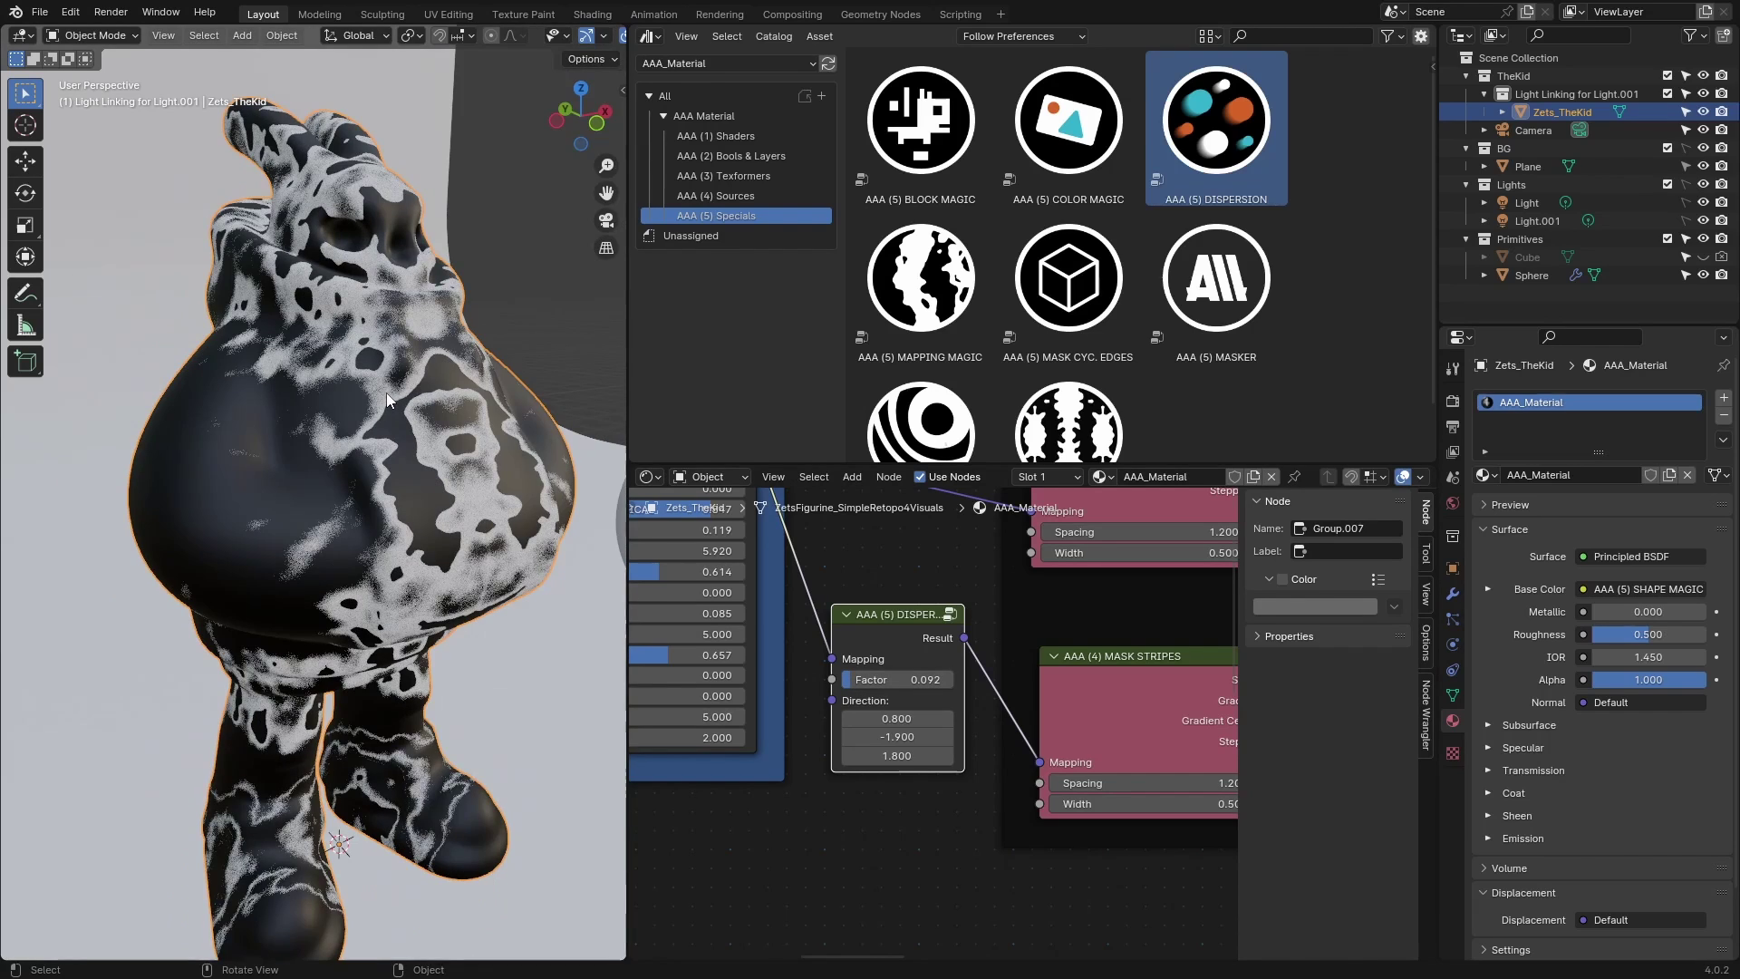
{"action": "middle_click_drag", "start_coordinate": [386, 393], "coordinate": [318, 430]}
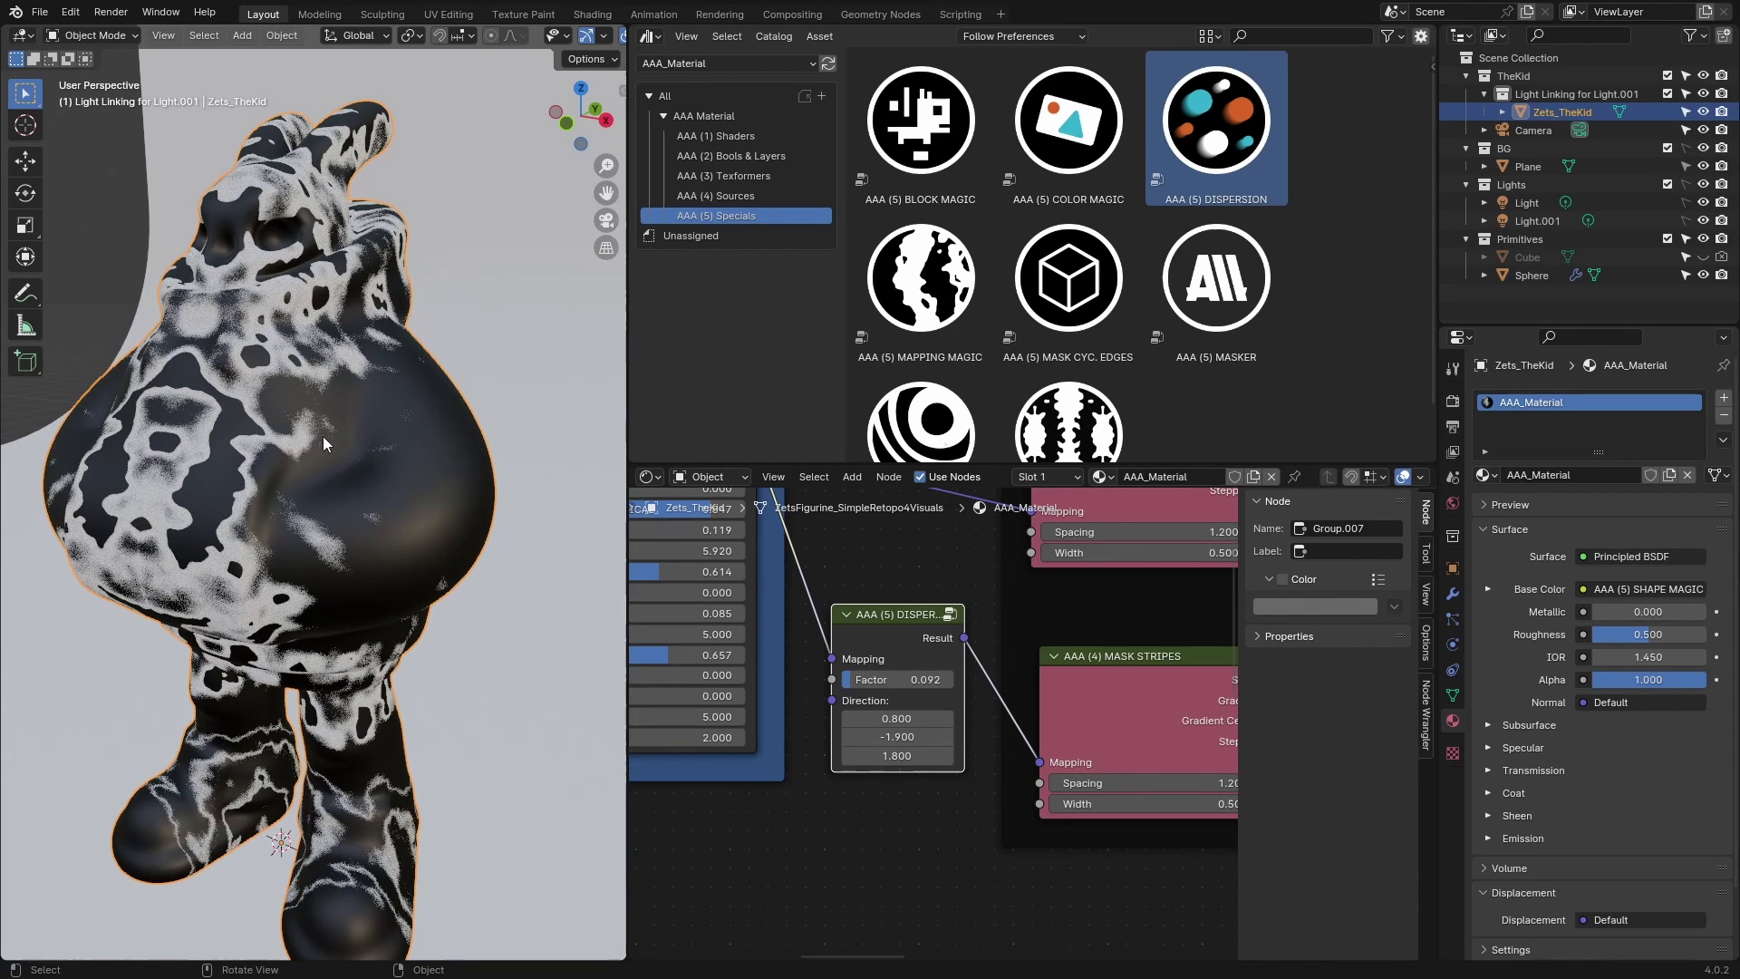
Step: Try adjusting the Smooth Out value of SHAPE MAGIC in the SPECIALS 2 frame
{"action": "middle_click_drag", "start_coordinate": [1195, 770], "coordinate": [816, 791]}
{"action": "scroll", "coordinate": [815, 781], "scroll_direction": "down", "scroll_amount": 5}
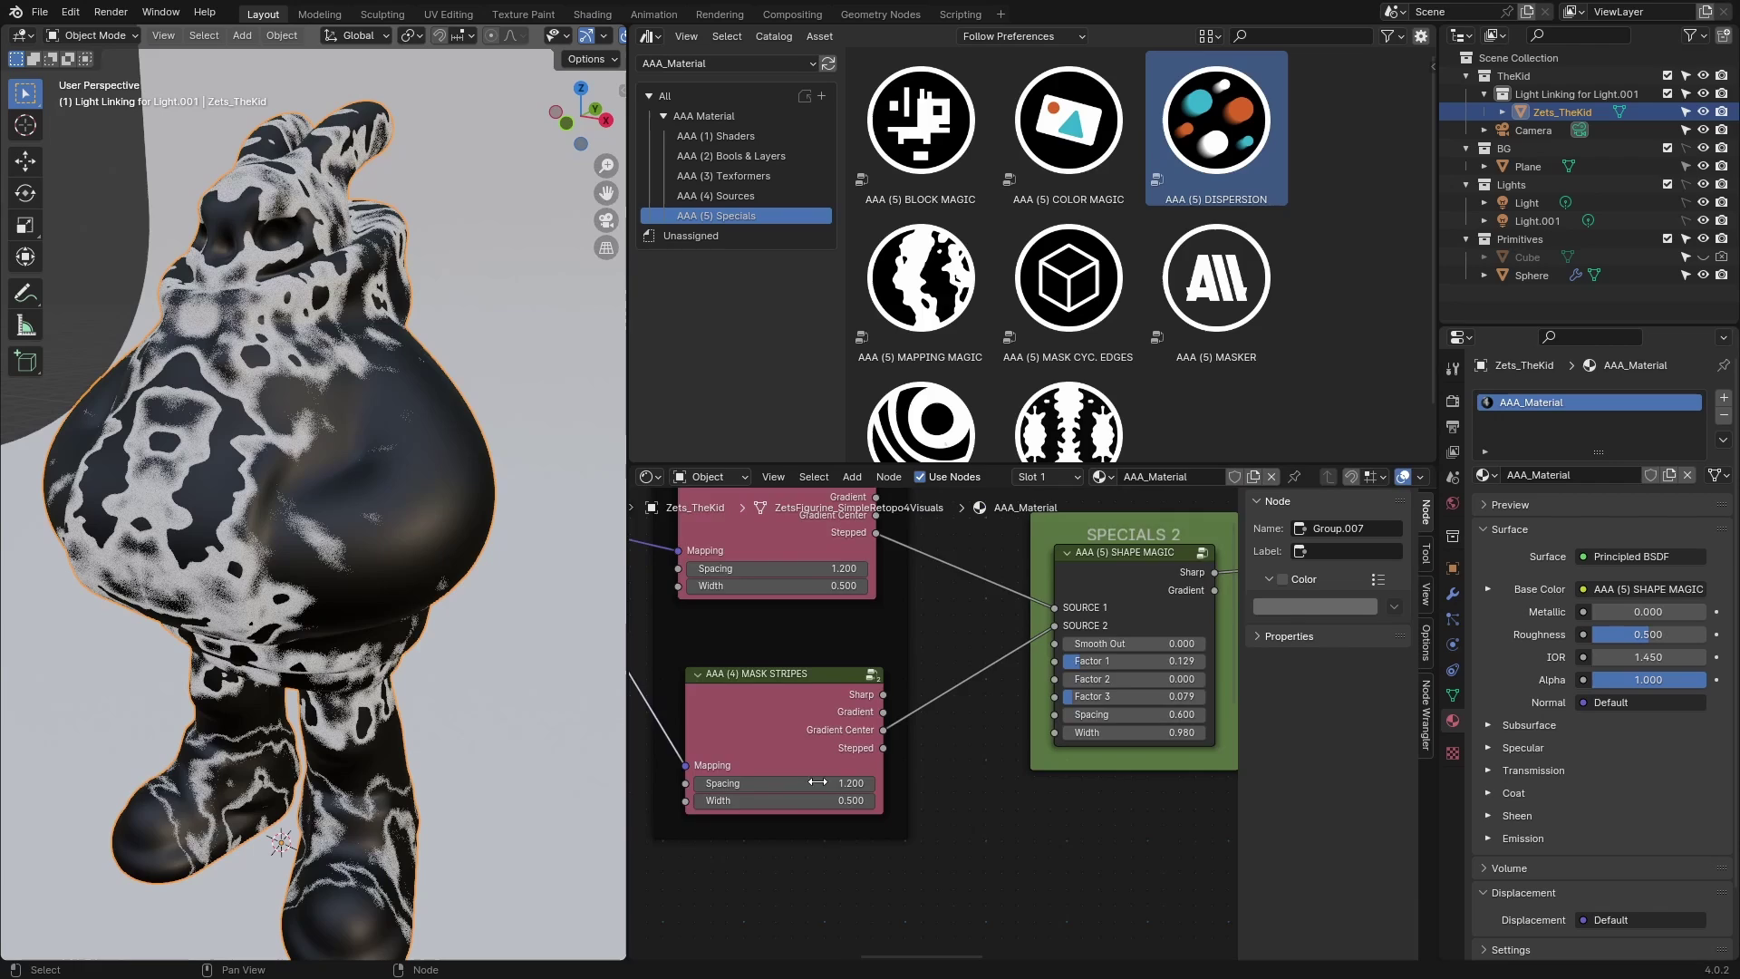
{"action": "middle_click_drag", "start_coordinate": [1043, 789], "coordinate": [781, 785]}
{"action": "middle_click_drag", "start_coordinate": [823, 687], "coordinate": [990, 741]}
{"action": "scroll", "coordinate": [990, 740], "scroll_direction": "up", "scroll_amount": 6}
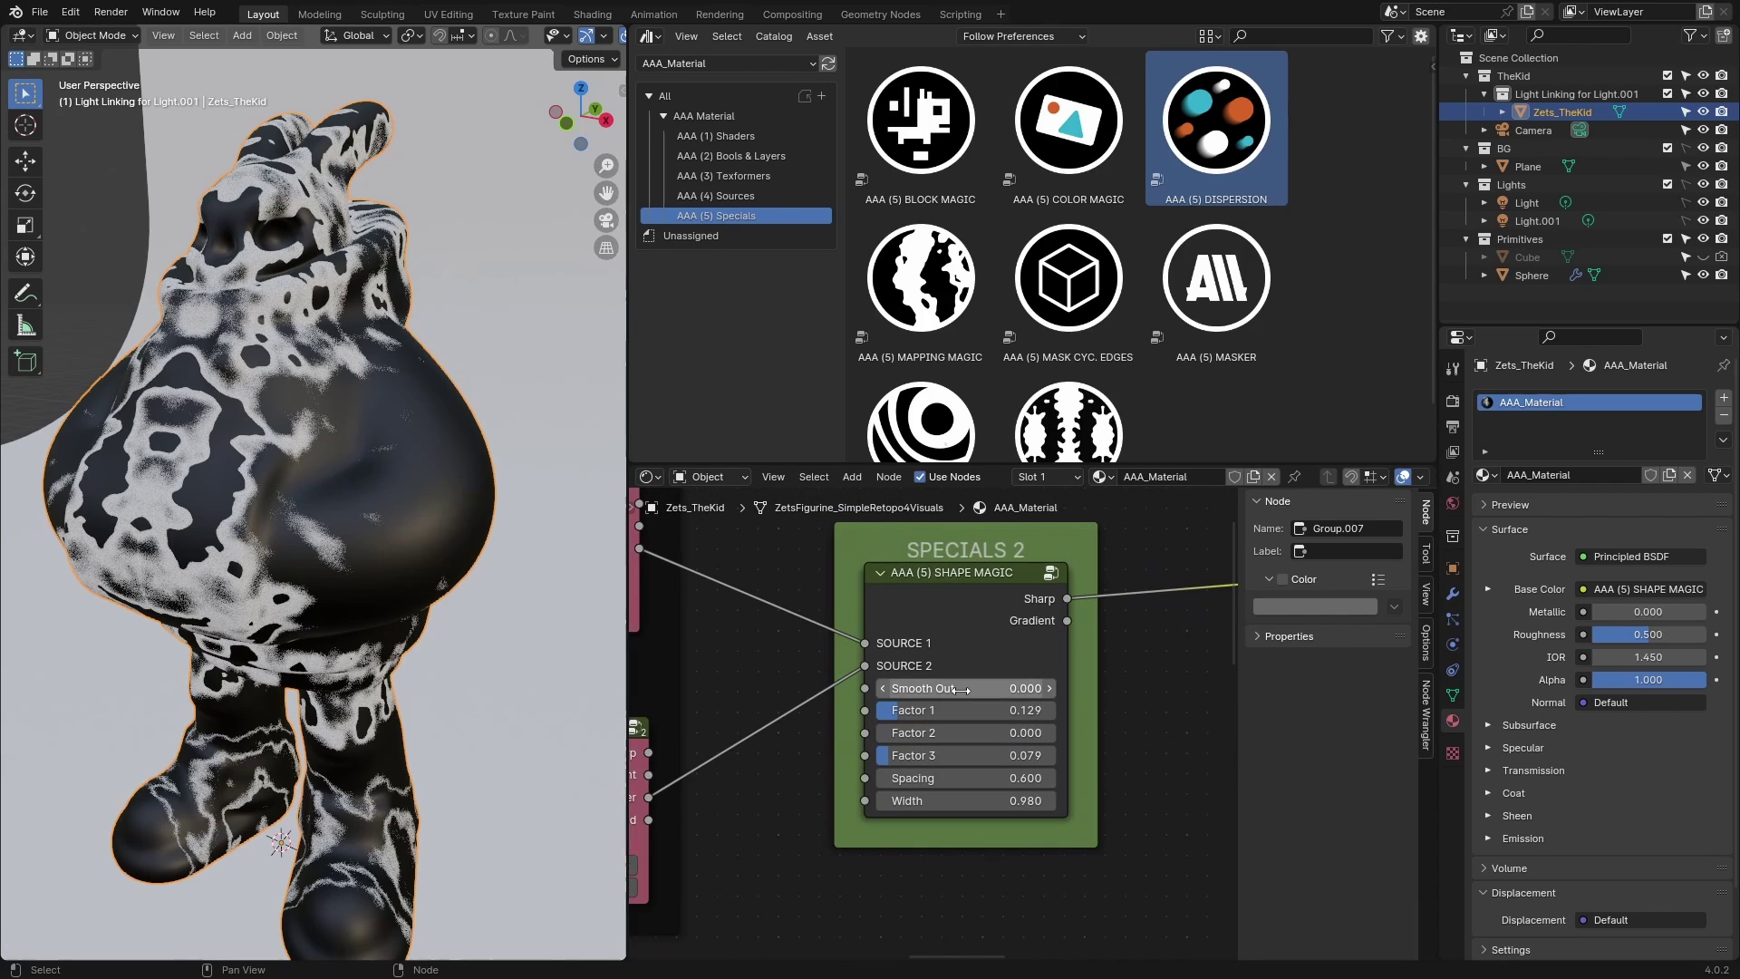
{"action": "mouse_move", "coordinate": [951, 688]}
{"action": "left_mouse_down"}
{"action": "mouse_move", "coordinate": [1341, 687]}
{"action": "mouse_move", "coordinate": [951, 688]}
{"action": "left_mouse_up"}
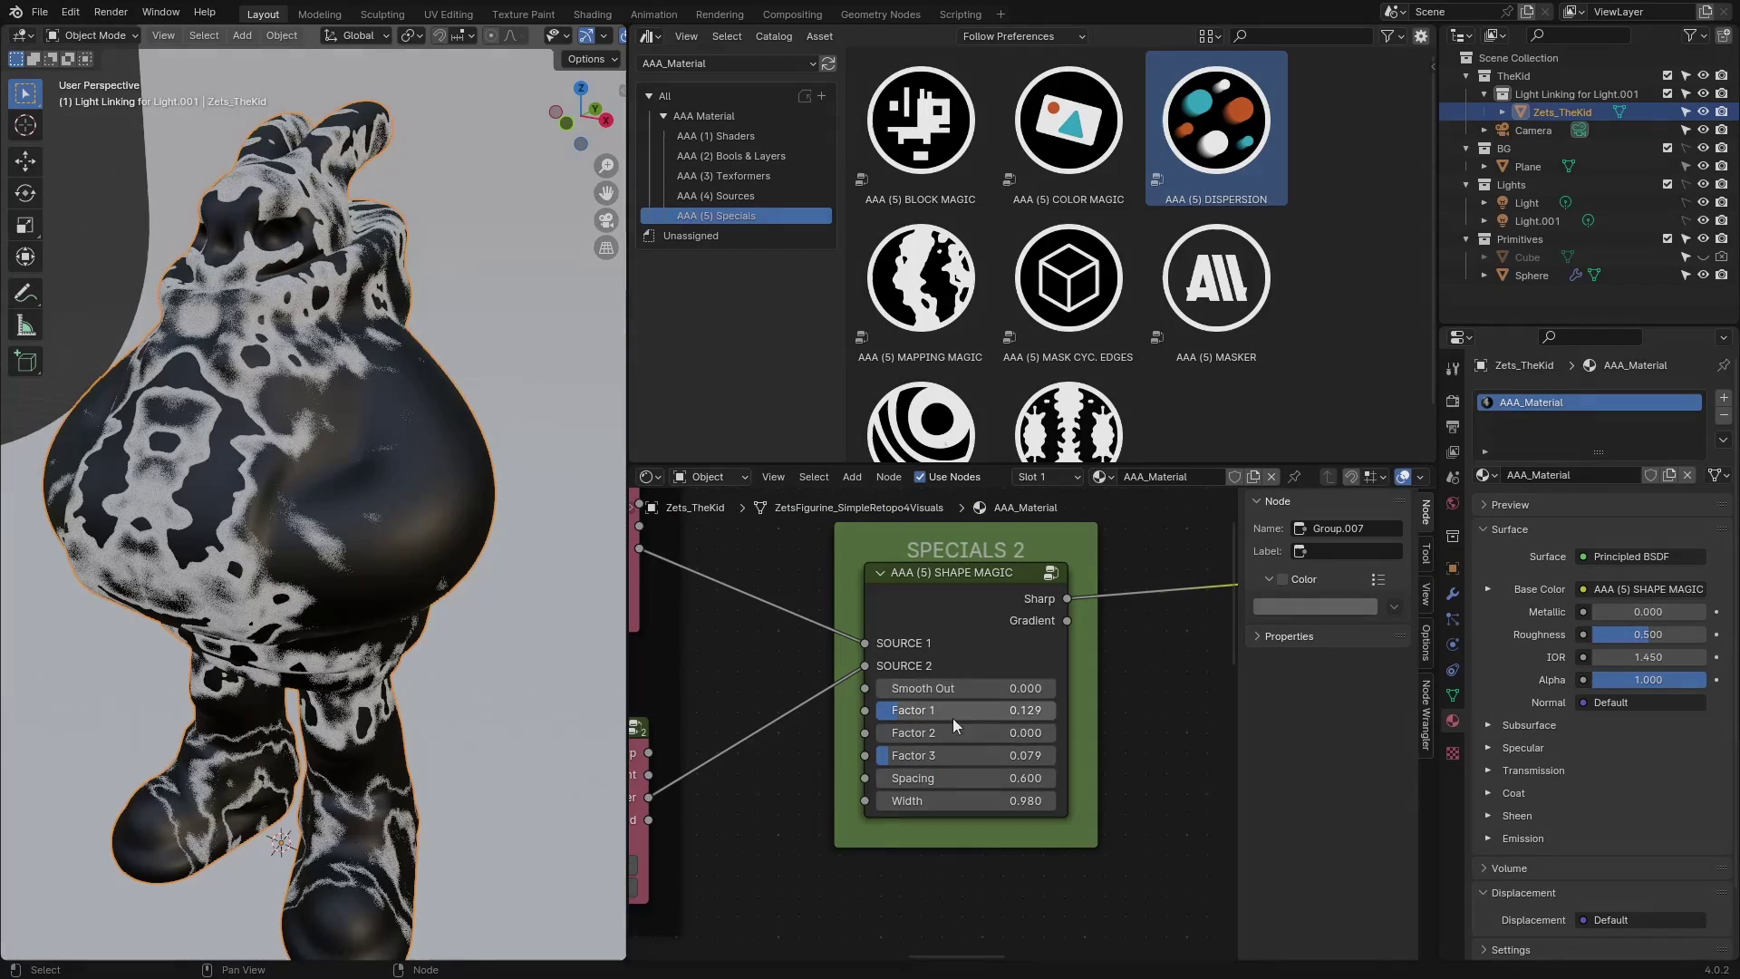